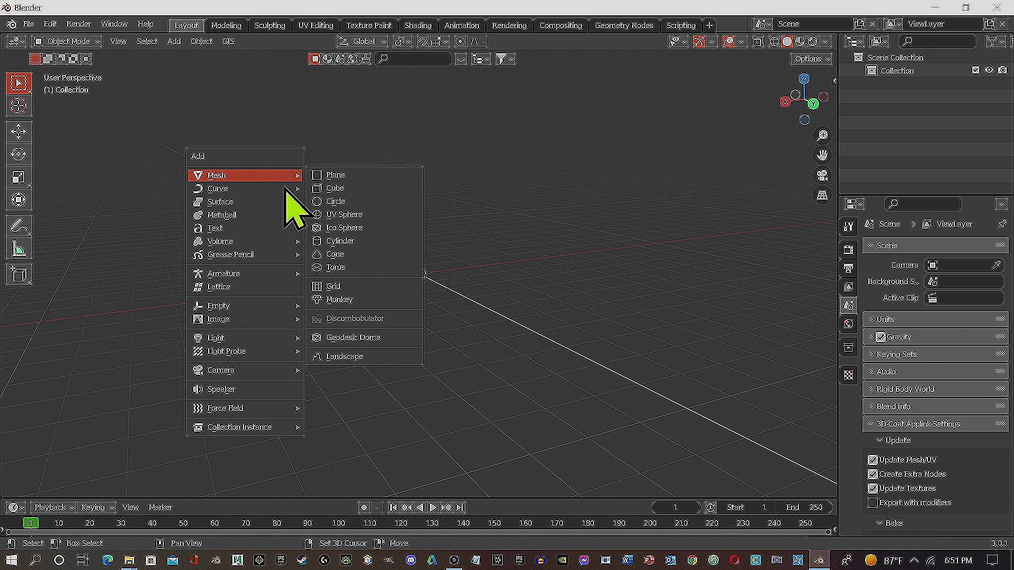
Add a plane to the scene and set its X, Y and Z scale to 5
{"action": "left_click", "coordinate": [369, 175]}
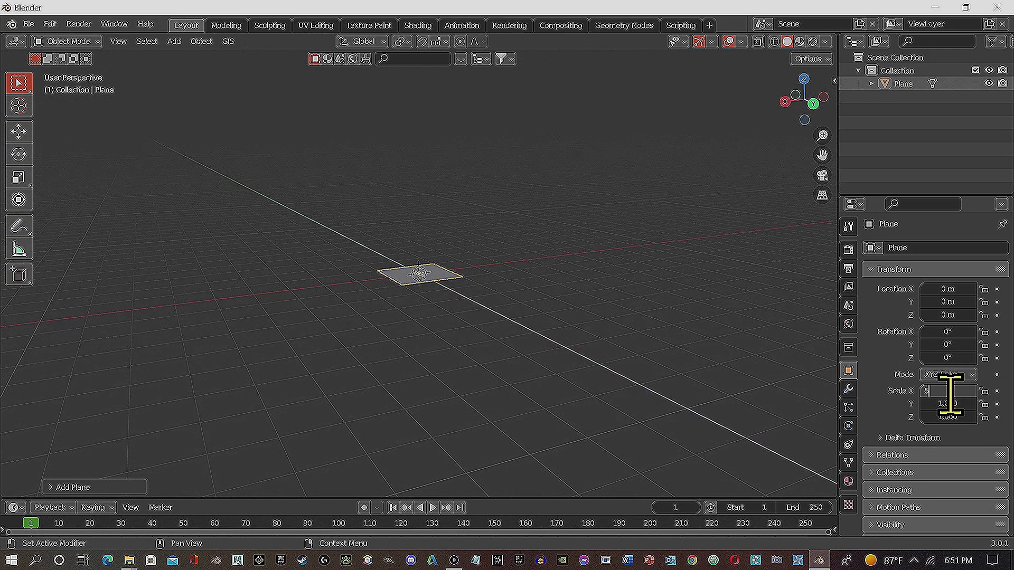
{"action": "key", "text": "Tab"}
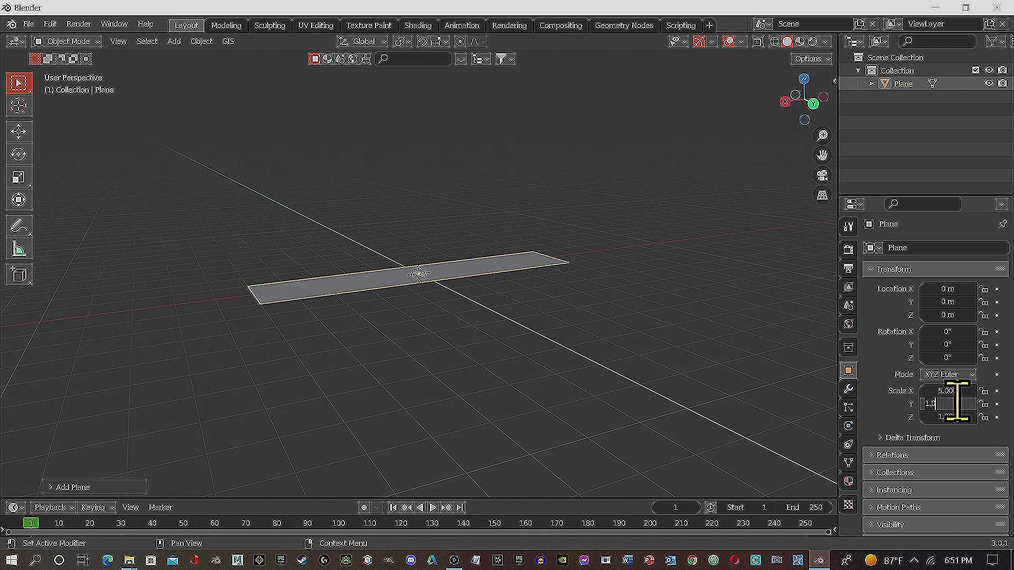
{"action": "key", "text": "Tab"}
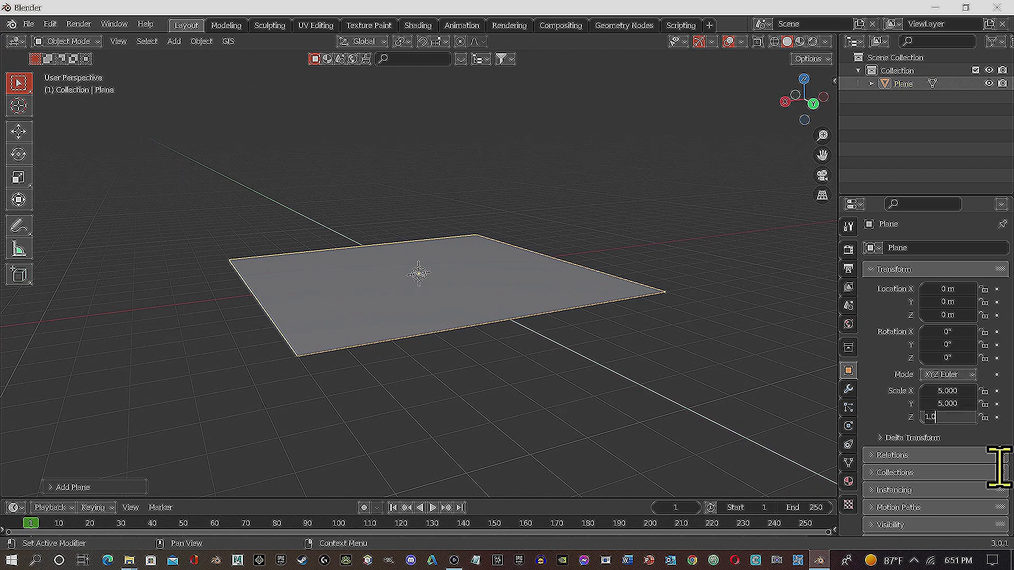
{"action": "type", "text": "5"}
{"action": "key", "text": "Tab"}
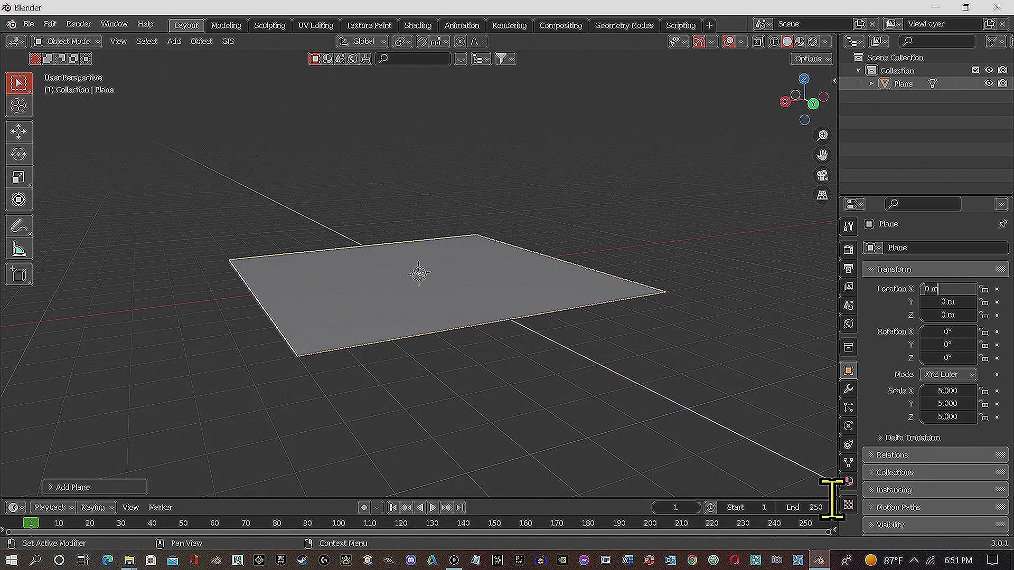
Add several material slots to the plane and create a new material in the second slot
{"action": "left_click", "coordinate": [848, 481]}
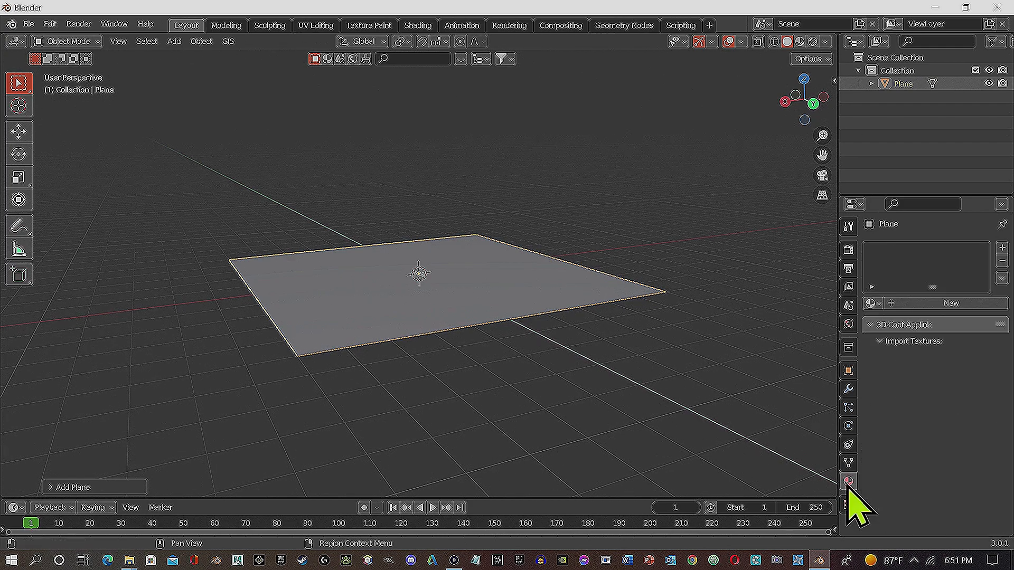
{"action": "left_click", "coordinate": [1002, 248]}
{"action": "left_click", "coordinate": [1002, 247]}
{"action": "left_click", "coordinate": [1002, 247]}
{"action": "left_click", "coordinate": [1002, 247]}
{"action": "left_click", "coordinate": [1002, 247]}
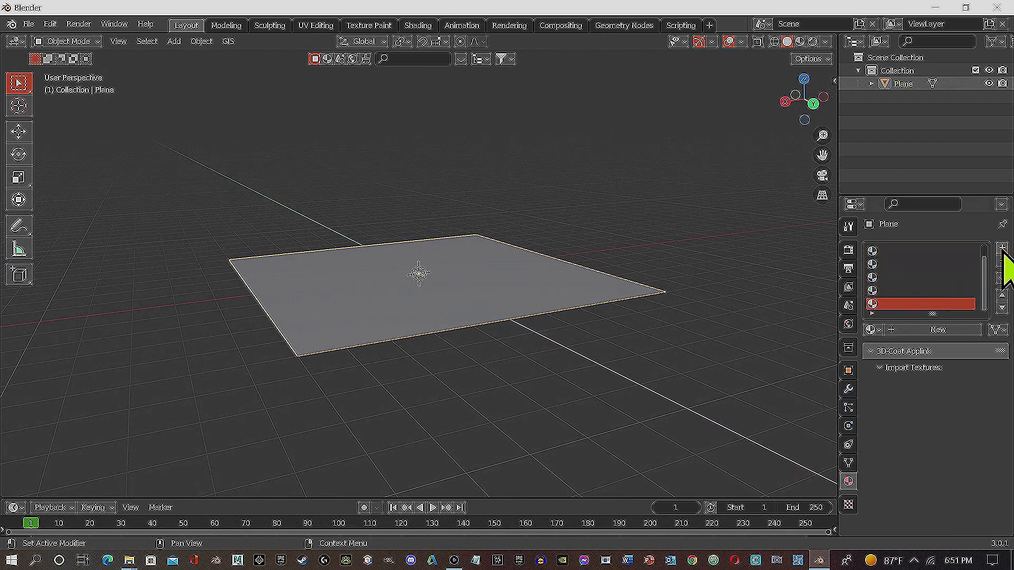
{"action": "left_click", "coordinate": [879, 252]}
{"action": "left_click", "coordinate": [921, 331]}
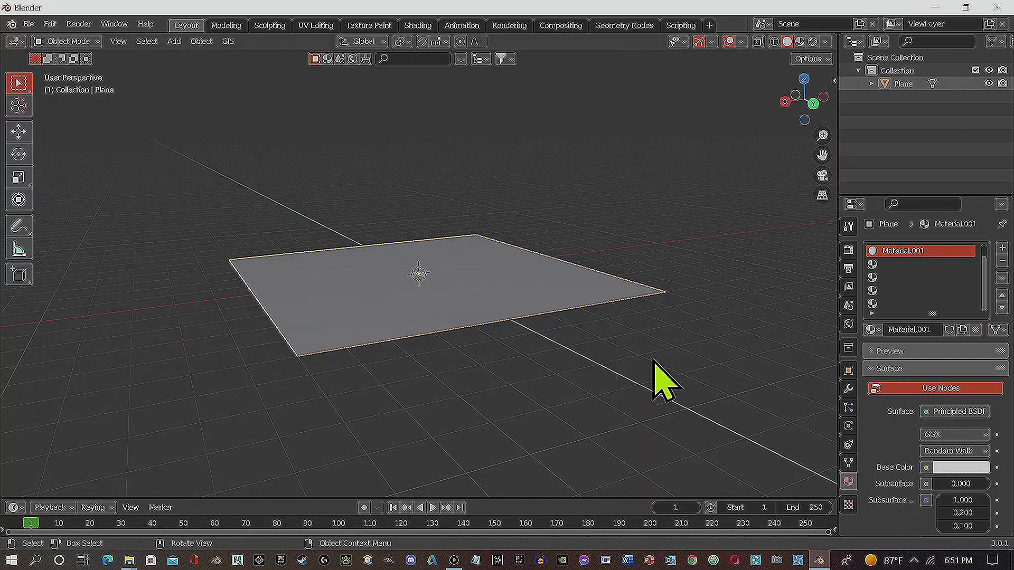
In the Shading workspace, bring in the large_sandstone_blocks_diff_1k.jpg texture and connect its Color output to the Principled BSDF's Base Color
{"action": "middle_click_drag", "start_coordinate": [695, 414], "coordinate": [582, 380]}
{"action": "middle_click_drag", "start_coordinate": [531, 290], "coordinate": [449, 338]}
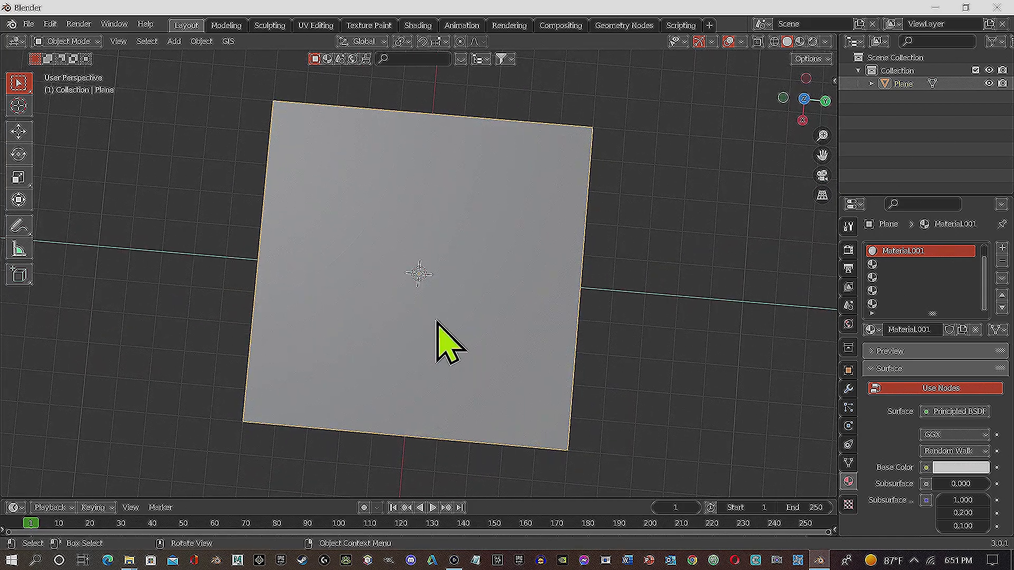
{"action": "left_click", "coordinate": [424, 29]}
{"action": "mouse_move", "coordinate": [555, 268]}
{"action": "middle_mouse_down"}
{"action": "mouse_move", "coordinate": [491, 310]}
{"action": "mouse_move", "coordinate": [482, 81]}
{"action": "mouse_move", "coordinate": [510, 102]}
{"action": "mouse_move", "coordinate": [495, 100]}
{"action": "middle_mouse_up"}
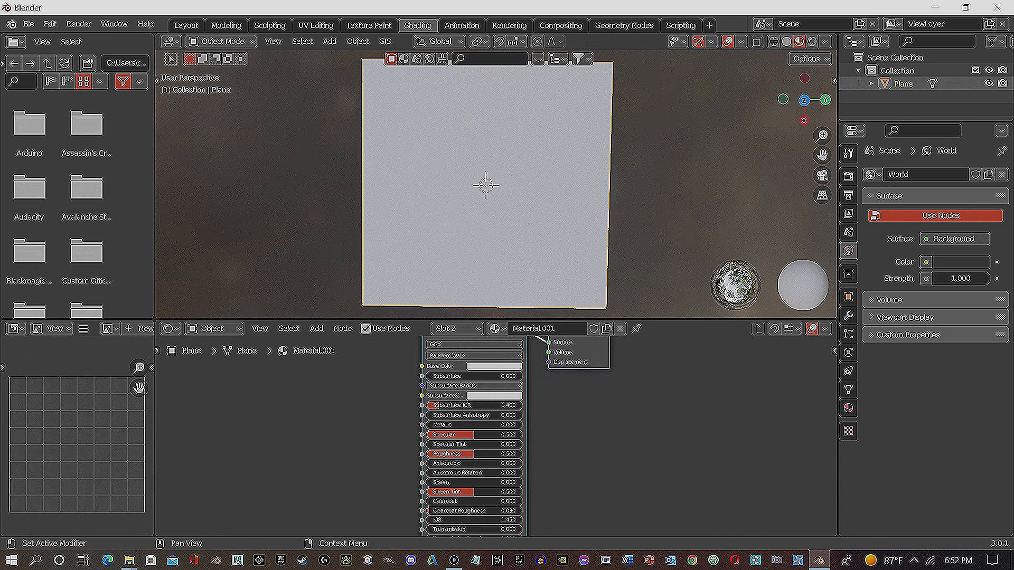
{"action": "left_click_drag", "start_coordinate": [612, 560], "coordinate": [306, 430]}
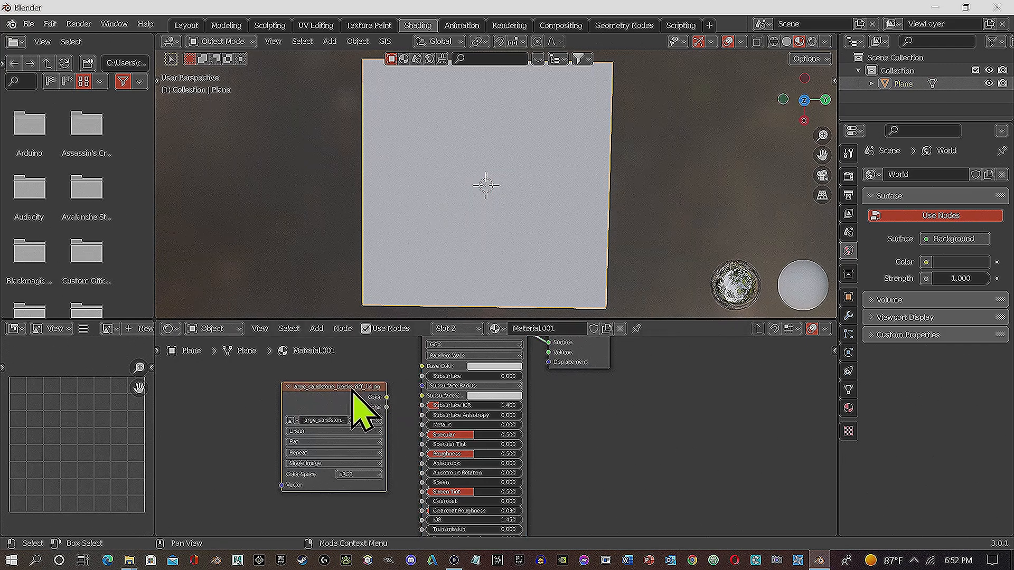
{"action": "left_click_drag", "start_coordinate": [353, 394], "coordinate": [333, 362]}
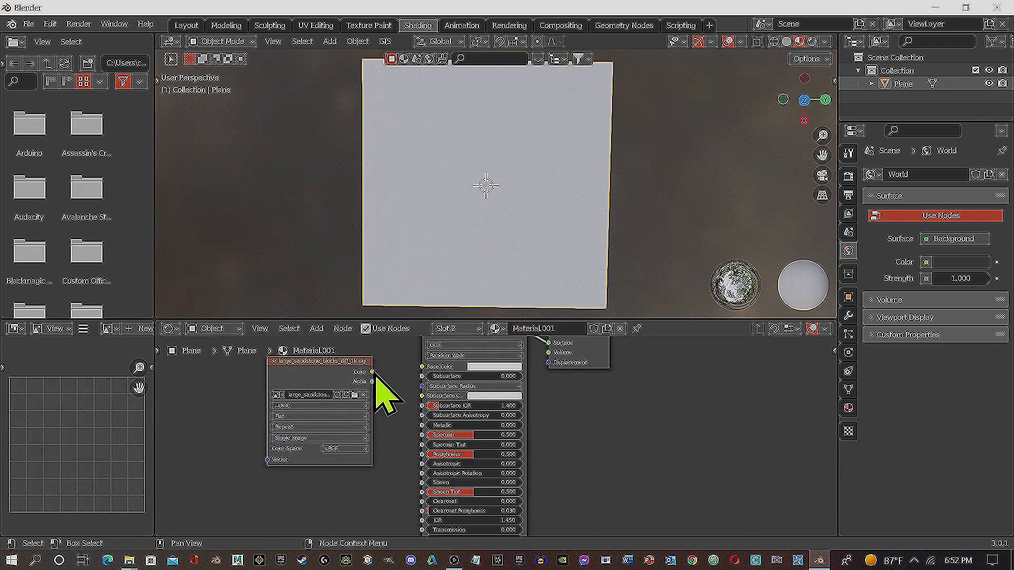
{"action": "left_click_drag", "start_coordinate": [372, 372], "coordinate": [410, 364]}
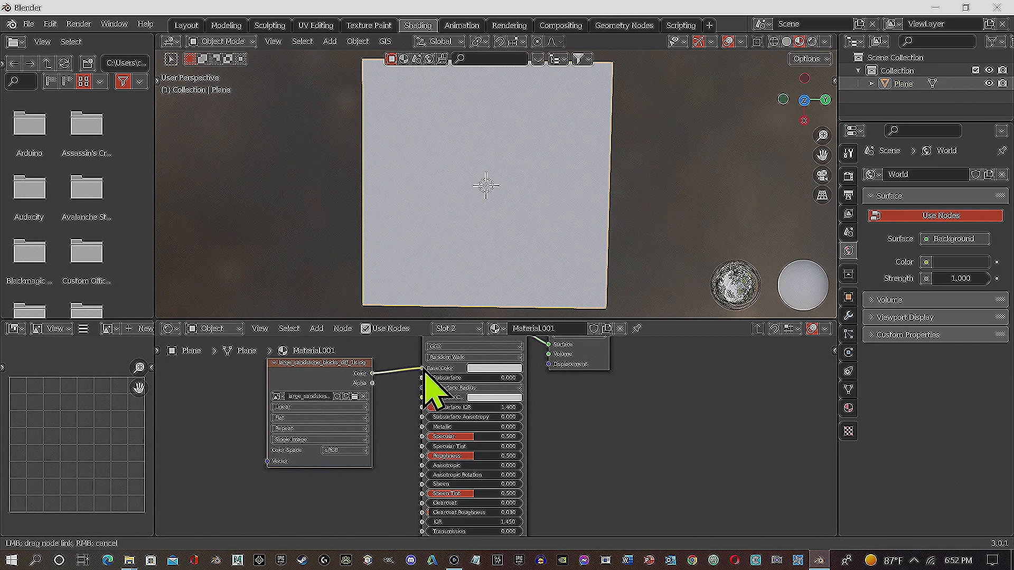
{"action": "left_click_drag", "start_coordinate": [423, 368], "coordinate": [423, 369]}
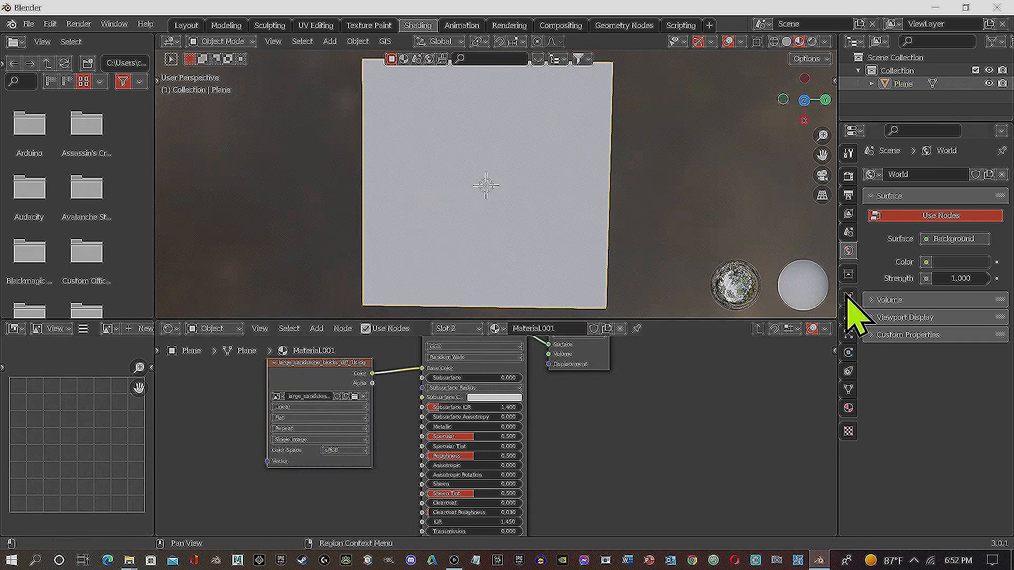
Enter Edit Mode and assign Material.001 to the plane's face
{"action": "left_click", "coordinate": [848, 408]}
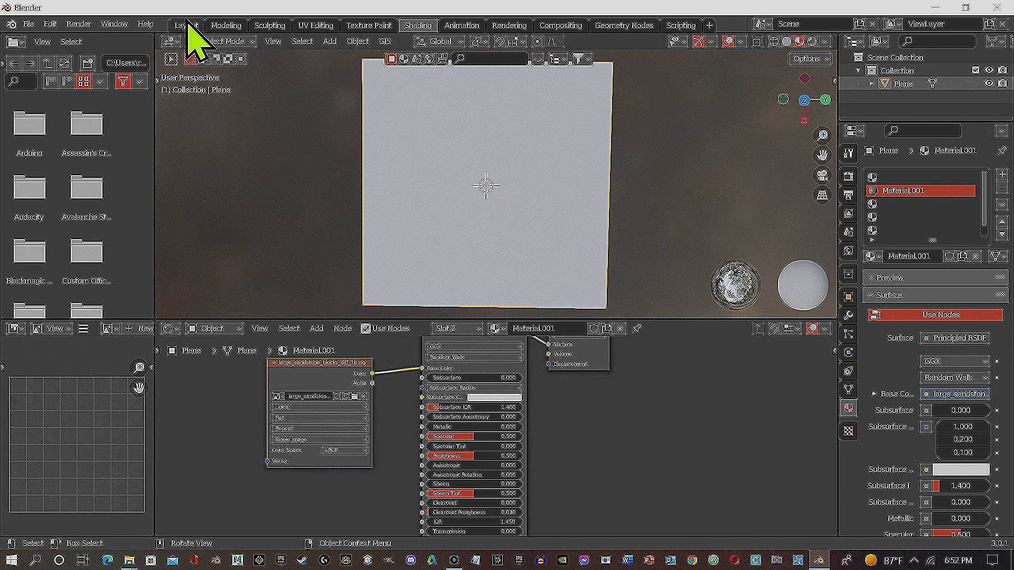
{"action": "left_click", "coordinate": [225, 41]}
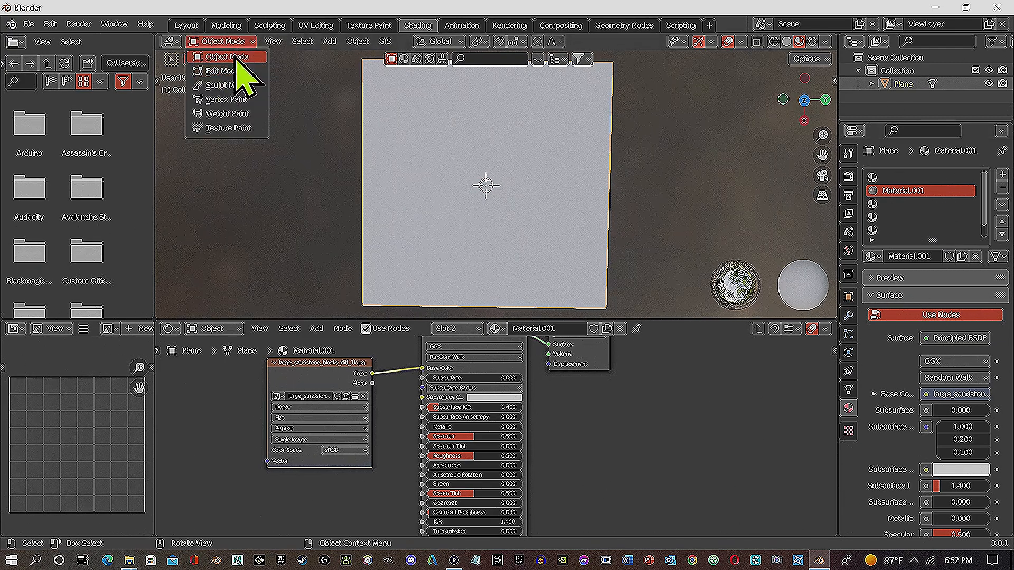
{"action": "left_click", "coordinate": [225, 71]}
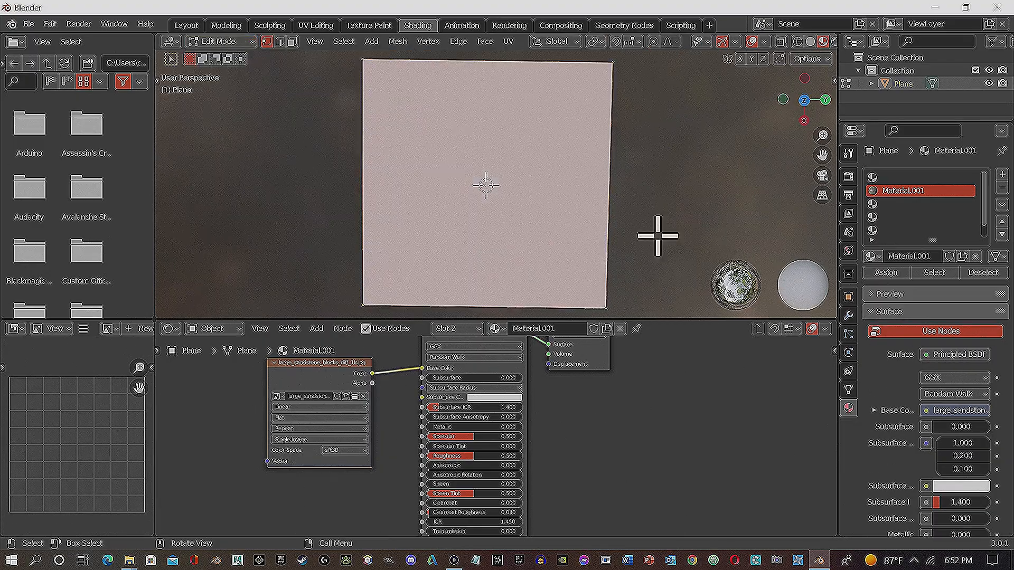
{"action": "left_click", "coordinate": [883, 274]}
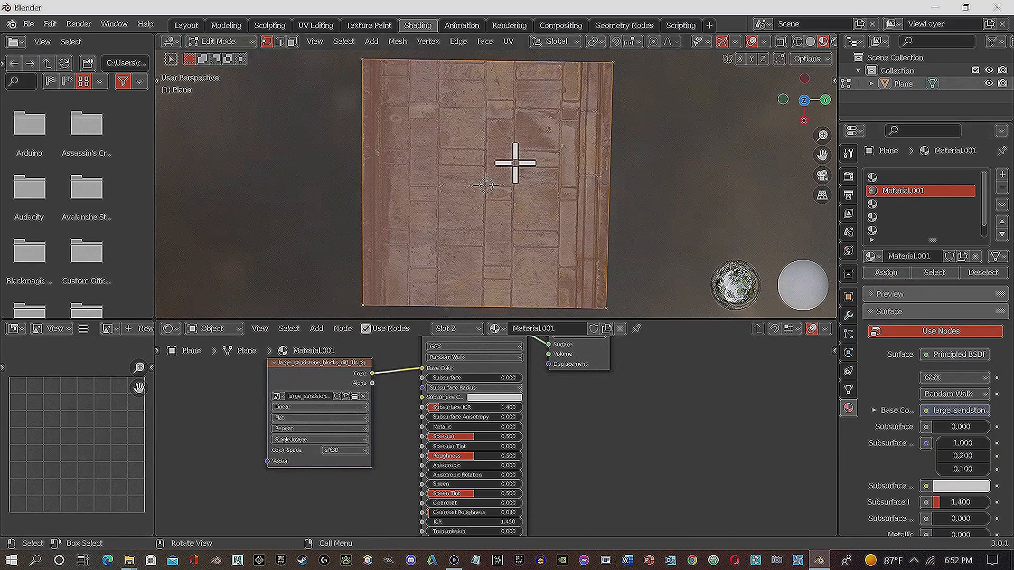
{"action": "scroll", "coordinate": [515, 163], "scroll_direction": "down", "scroll_amount": 3}
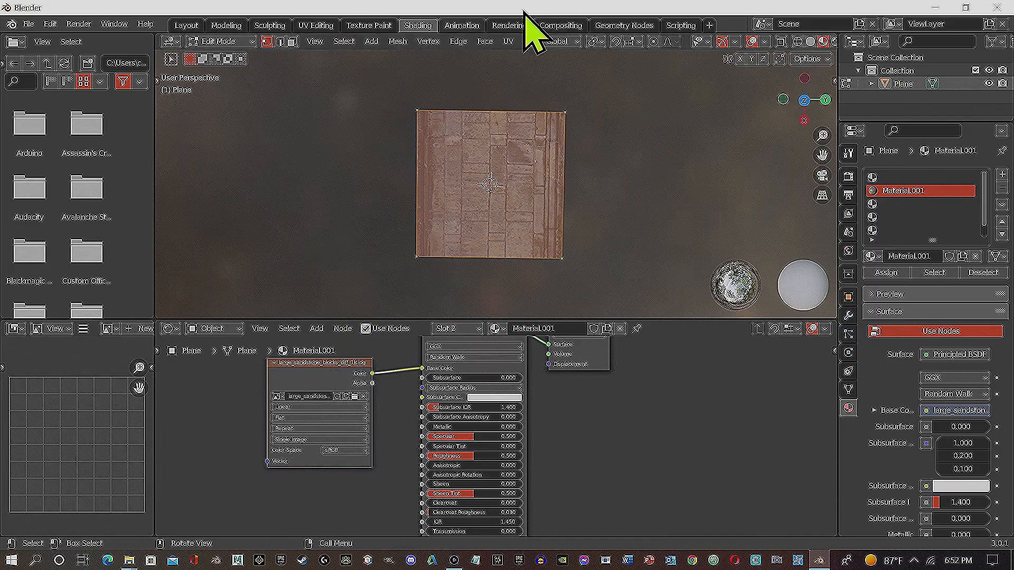
In the UV Editing workspace, select the plane's entire UV layout over the sandstone image
{"action": "left_click", "coordinate": [319, 25]}
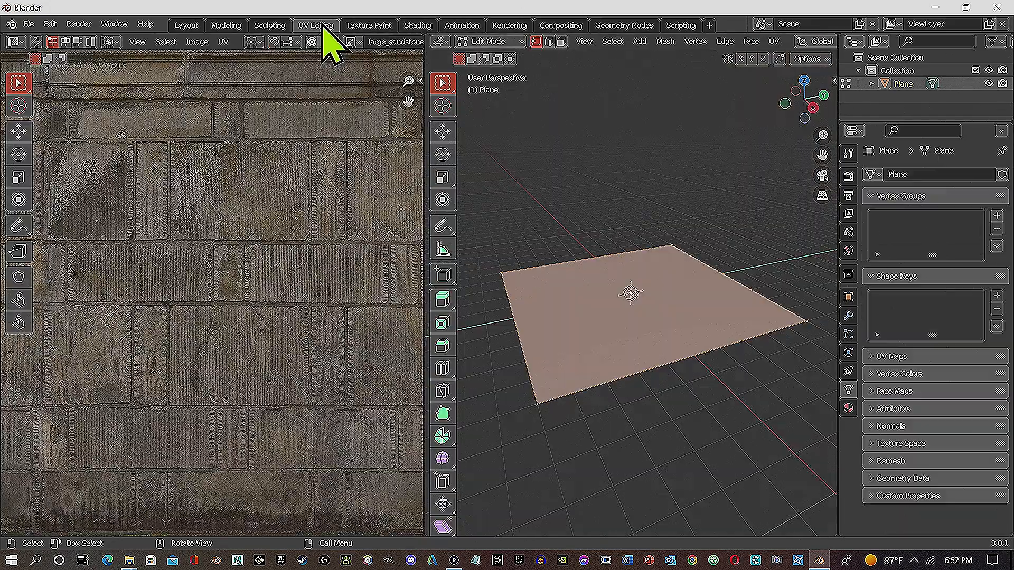
{"action": "scroll", "coordinate": [306, 335], "scroll_direction": "down", "scroll_amount": 5}
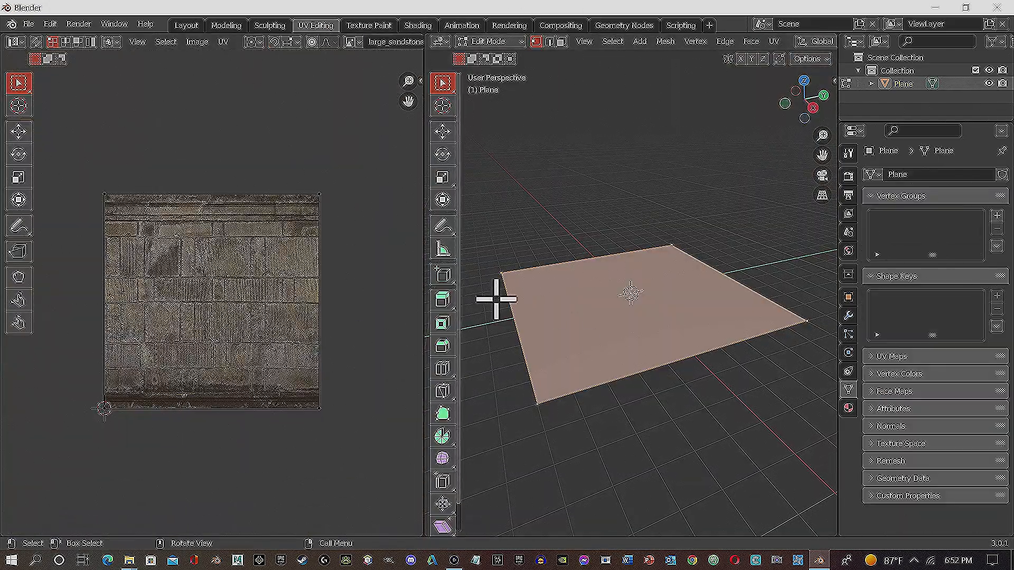
{"action": "left_click_drag", "start_coordinate": [46, 133], "coordinate": [402, 453]}
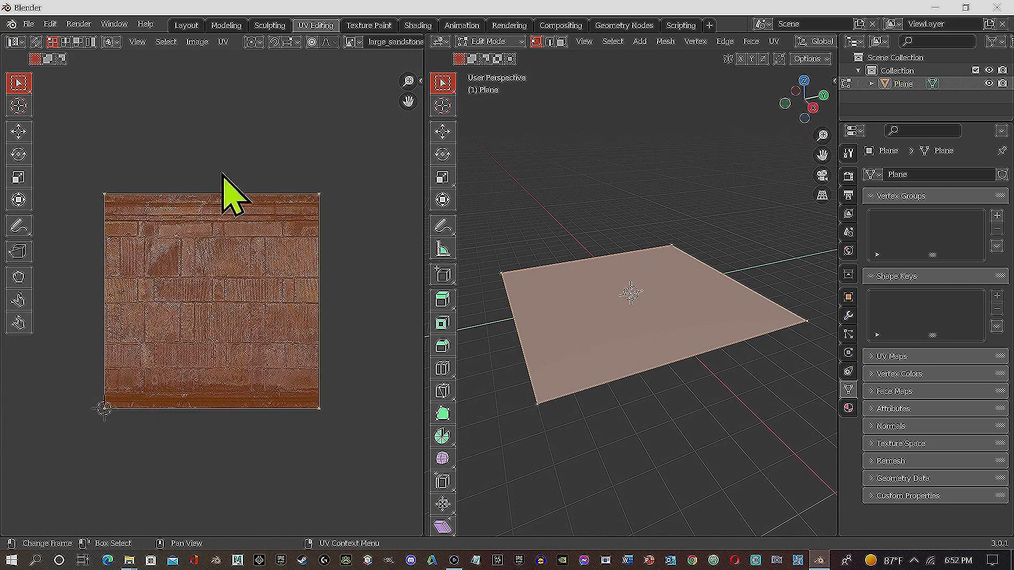
Return to the Layout workspace, switch to Material Preview shading and inspect the sandstone texture on the plane
{"action": "left_click", "coordinate": [186, 25]}
{"action": "scroll", "coordinate": [379, 240], "scroll_direction": "down", "scroll_amount": 4}
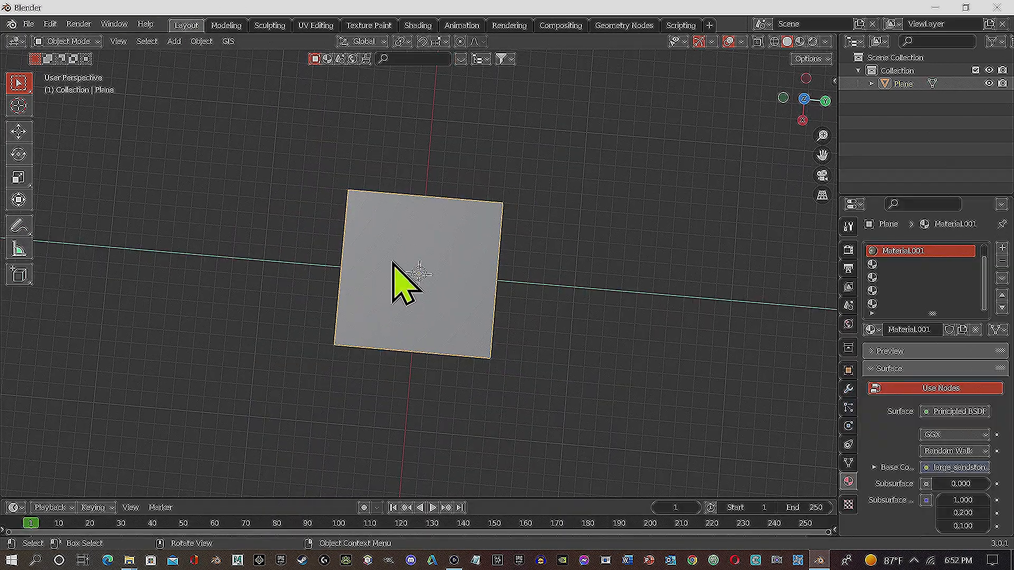
{"action": "left_click", "coordinate": [799, 42]}
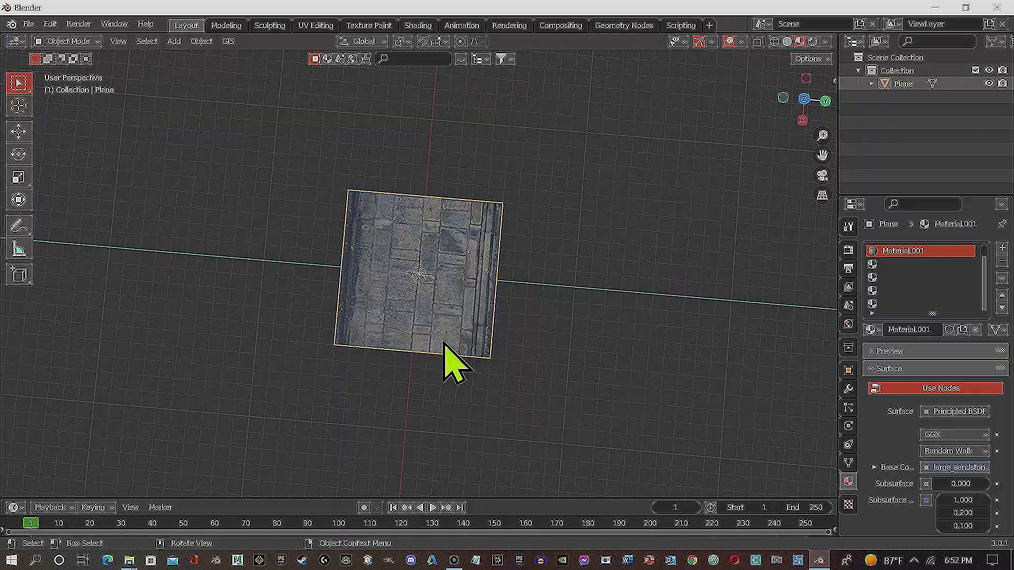
{"action": "mouse_move", "coordinate": [362, 328]}
{"action": "middle_mouse_down"}
{"action": "mouse_move", "coordinate": [479, 355]}
{"action": "mouse_move", "coordinate": [501, 283]}
{"action": "mouse_move", "coordinate": [484, 312]}
{"action": "mouse_move", "coordinate": [374, 338]}
{"action": "mouse_move", "coordinate": [423, 306]}
{"action": "mouse_move", "coordinate": [411, 417]}
{"action": "mouse_move", "coordinate": [410, 402]}
{"action": "middle_mouse_up"}
{"action": "scroll", "coordinate": [379, 343], "scroll_direction": "up", "scroll_amount": 3}
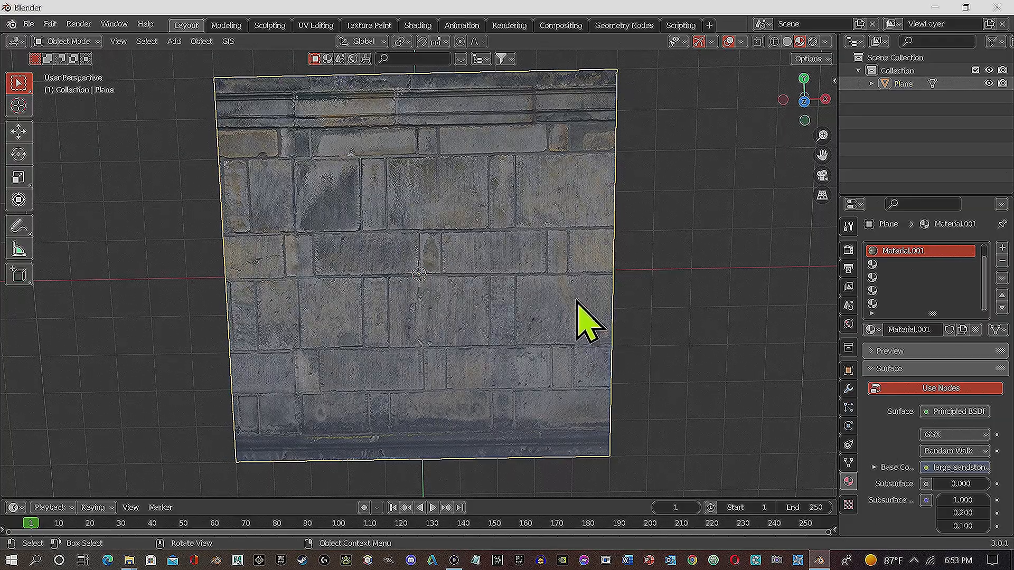
{"action": "middle_click_drag", "start_coordinate": [335, 265], "coordinate": [364, 259]}
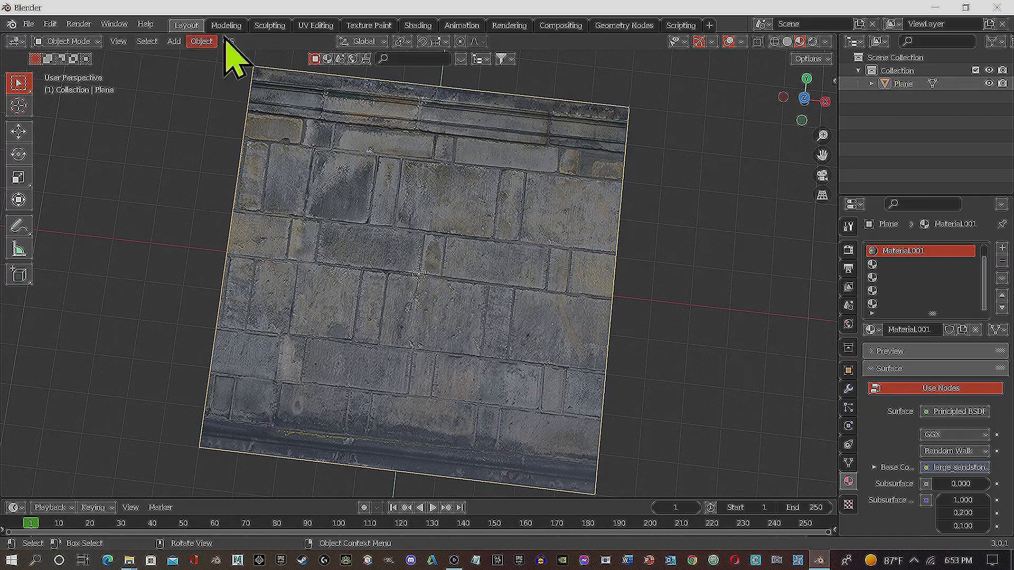
{"action": "middle_click_drag", "start_coordinate": [412, 205], "coordinate": [369, 190]}
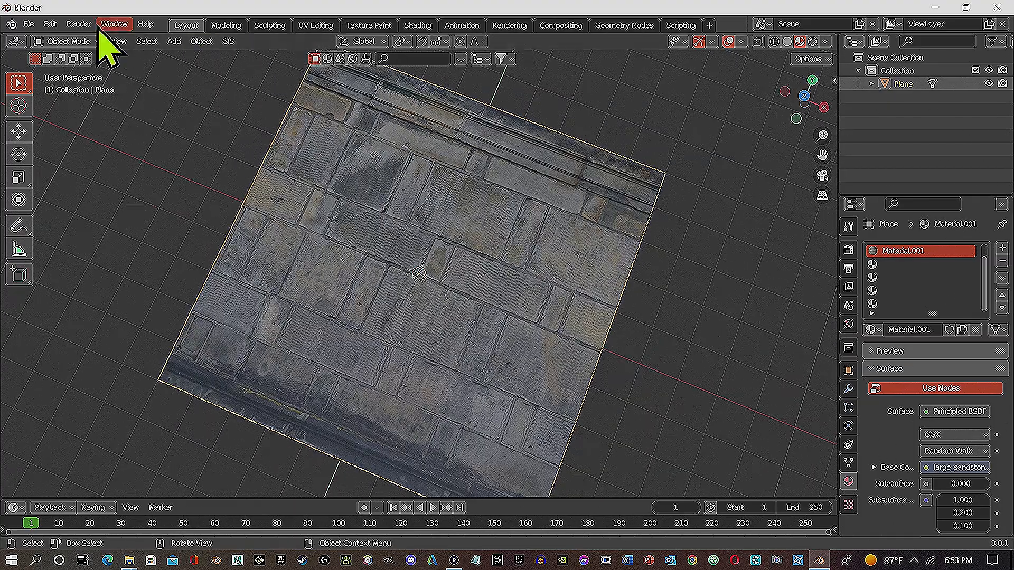
Put the plane in Edit Mode and unwrap its face with the standard Unwrap
{"action": "left_click", "coordinate": [95, 42]}
{"action": "left_click", "coordinate": [89, 71]}
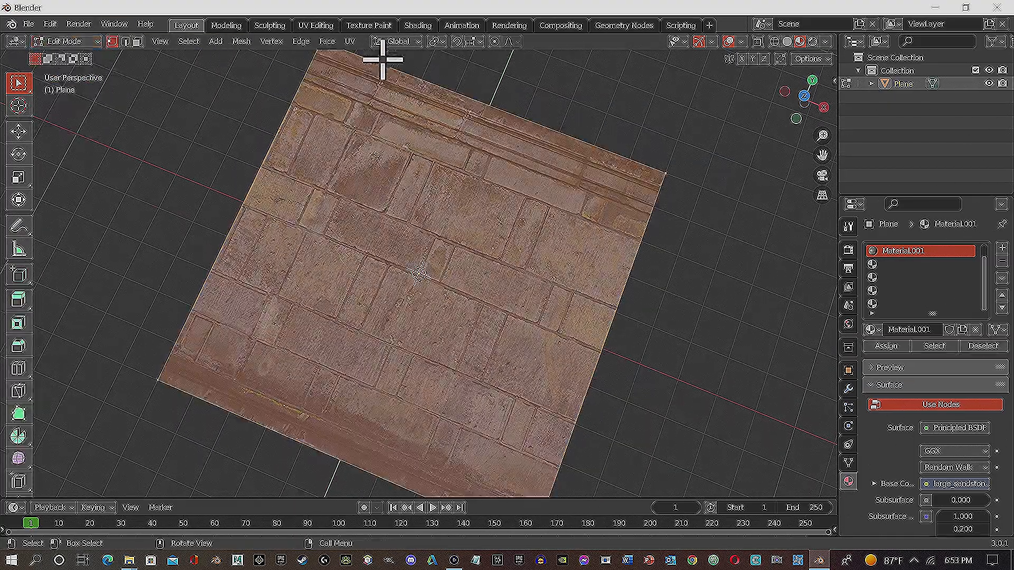
{"action": "left_click", "coordinate": [350, 41]}
{"action": "left_click", "coordinate": [376, 56]}
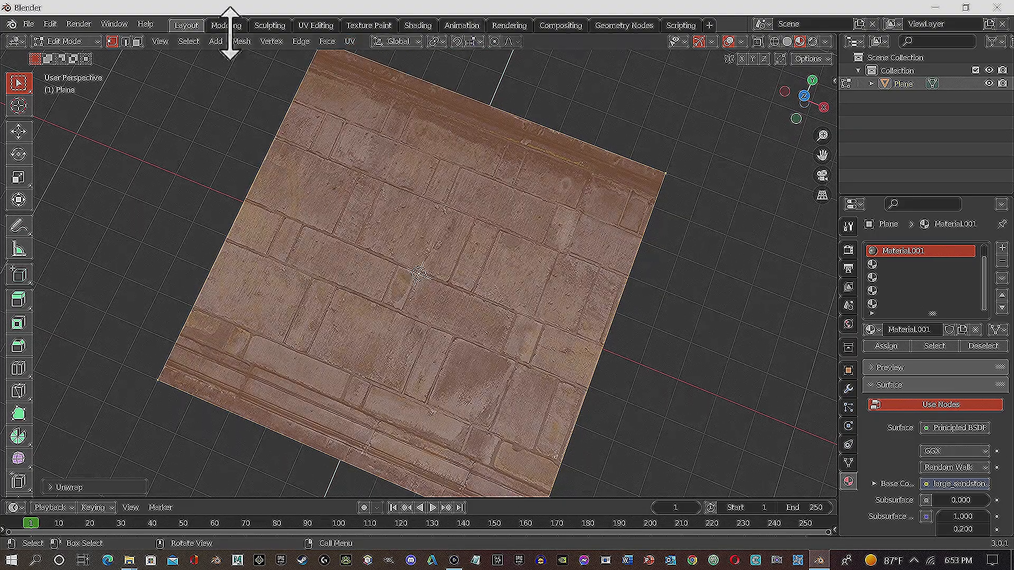
Scale the plane's UVs up past the sandstone image's edges in UV Editing and check the tiling in Layout
{"action": "left_click", "coordinate": [316, 25]}
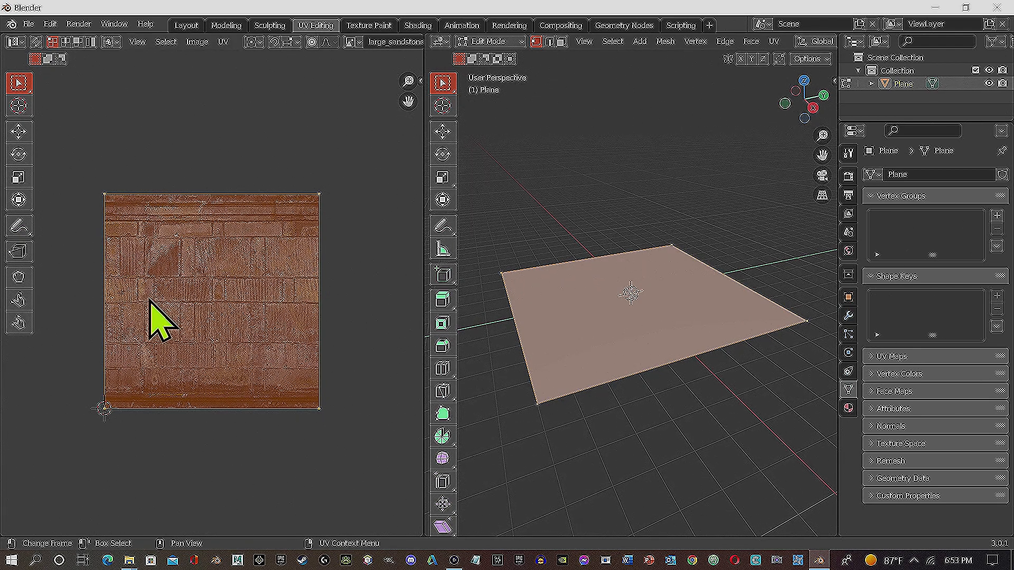
{"action": "key", "text": "s"}
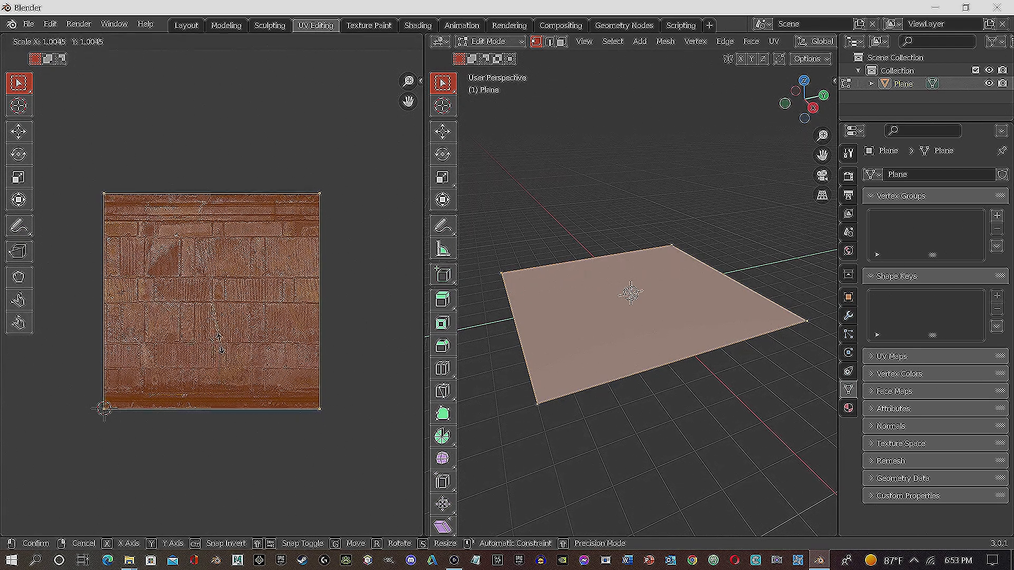
{"action": "left_click", "coordinate": [229, 364]}
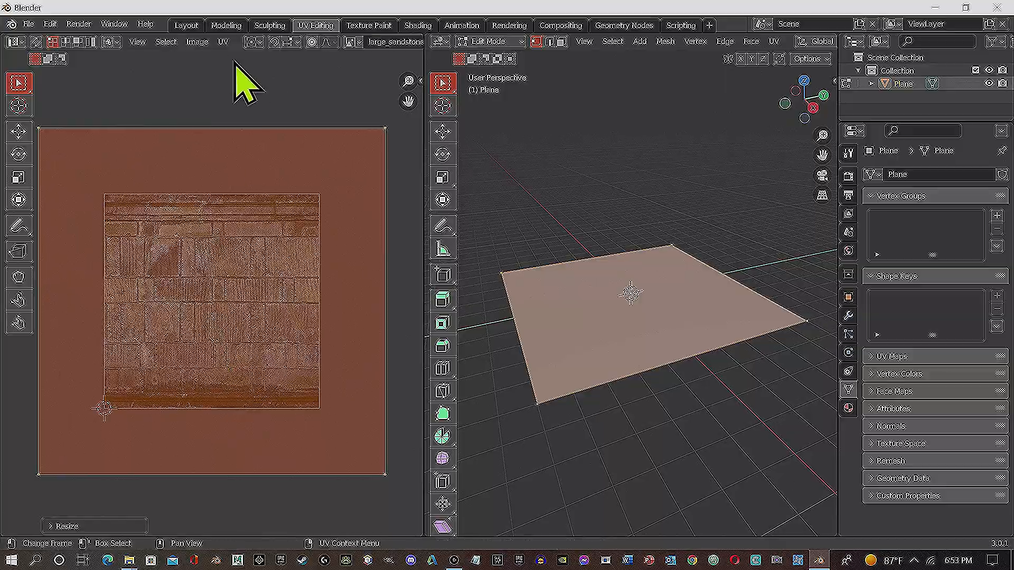
{"action": "left_click", "coordinate": [187, 24]}
{"action": "middle_click_drag", "start_coordinate": [396, 272], "coordinate": [426, 305]}
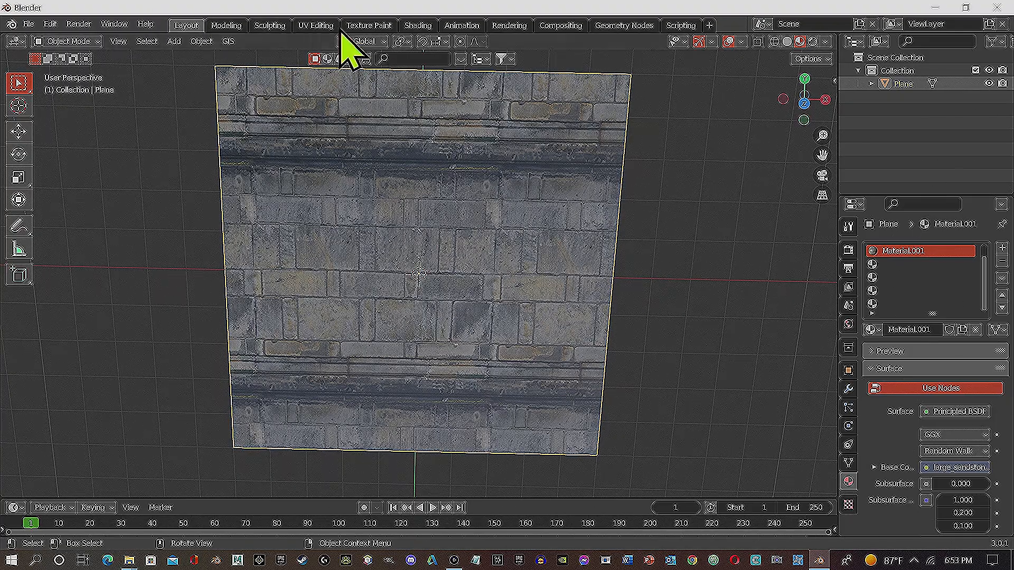
Enlarge the UVs further in UV Editing, until they nearly span the UV editor's width, for denser tiling
{"action": "left_click", "coordinate": [317, 27]}
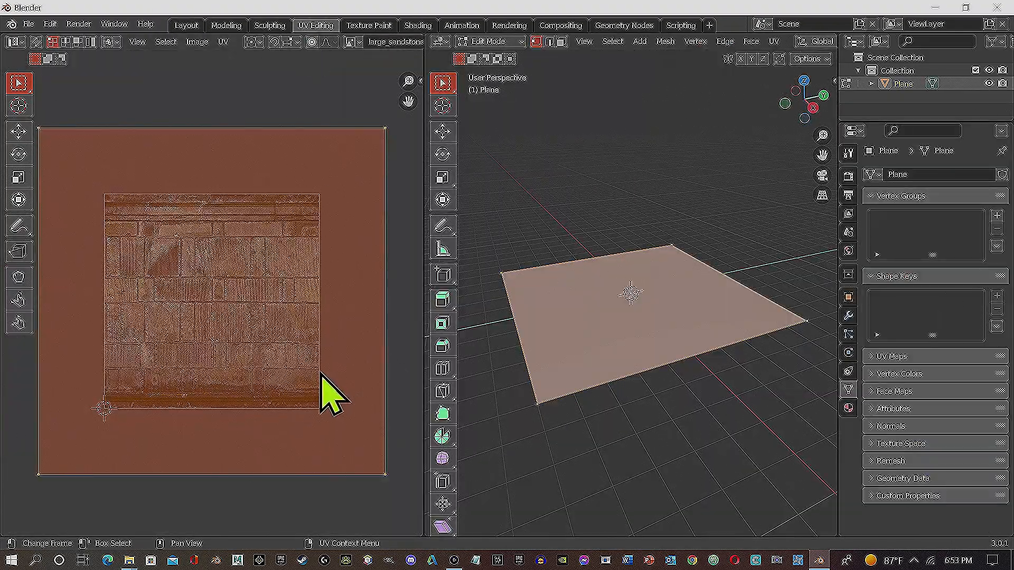
{"action": "key", "text": "s"}
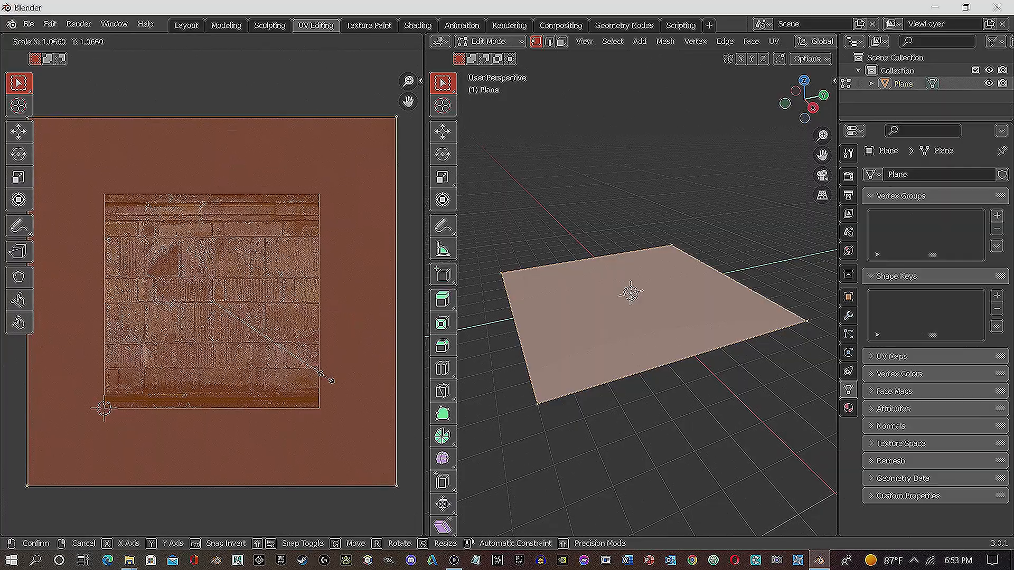
{"action": "left_click", "coordinate": [334, 386]}
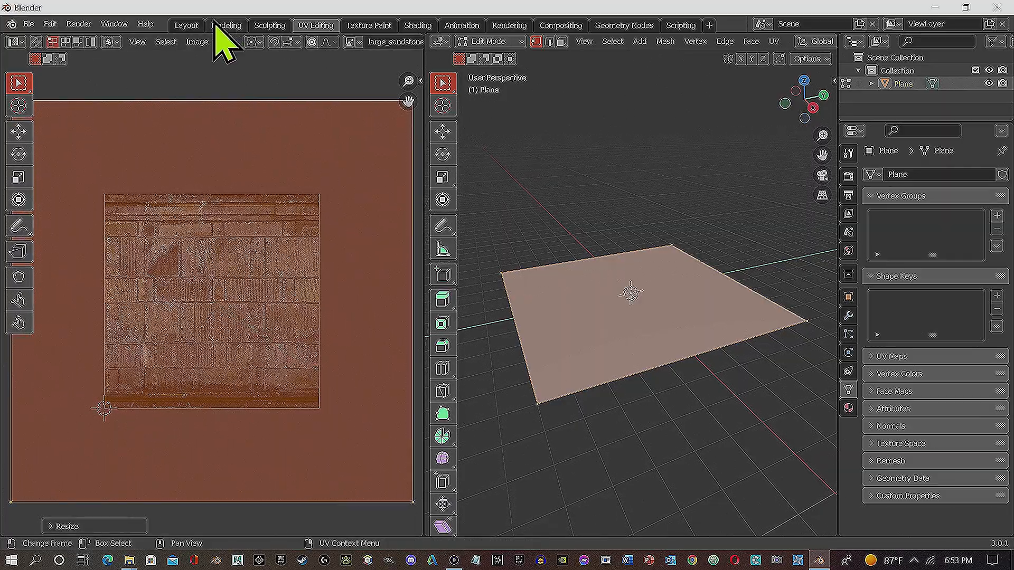
Check the tiling in Layout, enlarge the plane's UVs to about 2.4 times the image's width in UV Editing, and recheck it
{"action": "left_click", "coordinate": [187, 26]}
{"action": "mouse_move", "coordinate": [405, 249]}
{"action": "middle_mouse_down"}
{"action": "mouse_move", "coordinate": [424, 229]}
{"action": "mouse_move", "coordinate": [412, 221]}
{"action": "mouse_move", "coordinate": [372, 242]}
{"action": "mouse_move", "coordinate": [408, 249]}
{"action": "middle_mouse_up"}
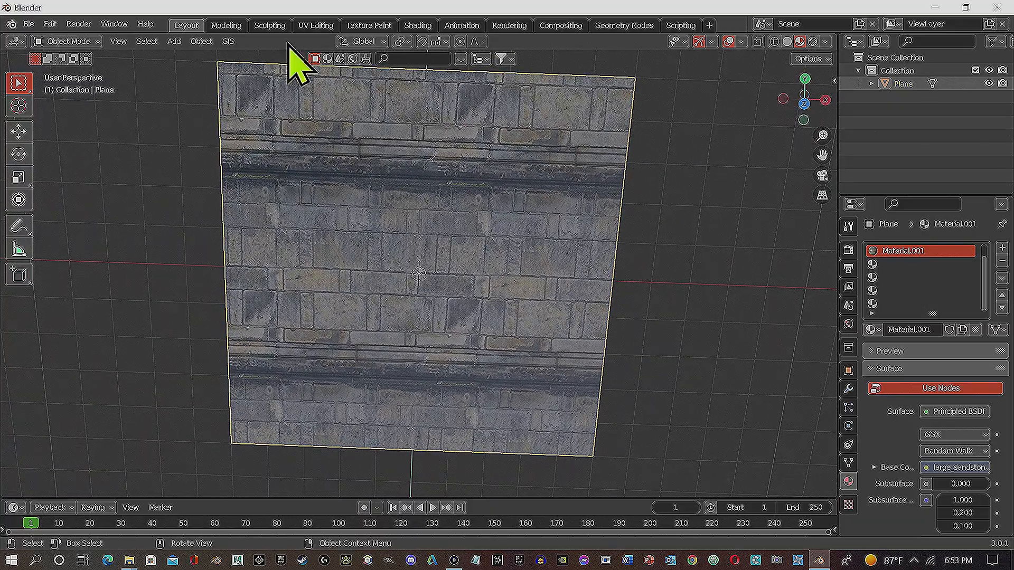
{"action": "left_click", "coordinate": [317, 26]}
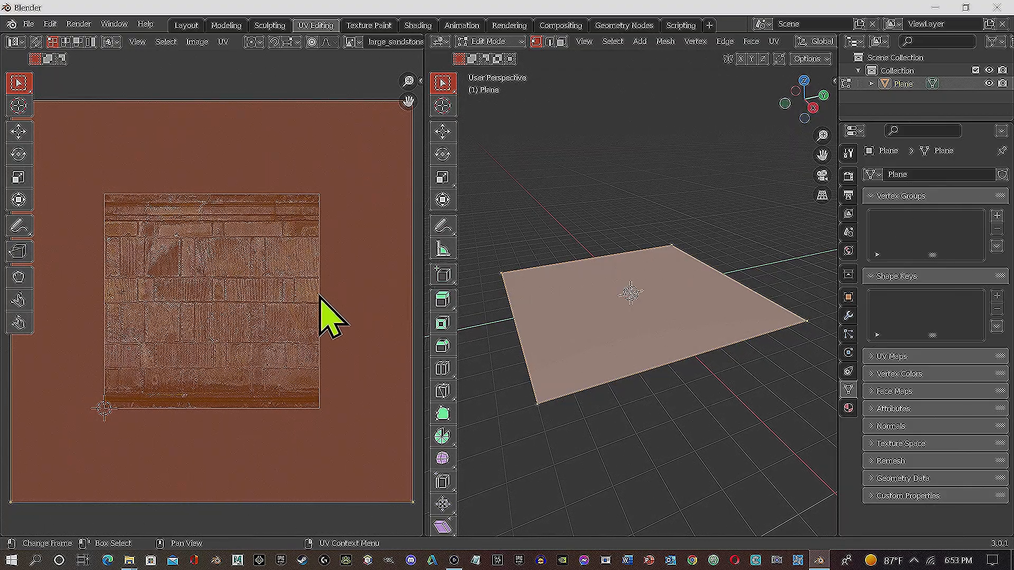
{"action": "key", "text": "s"}
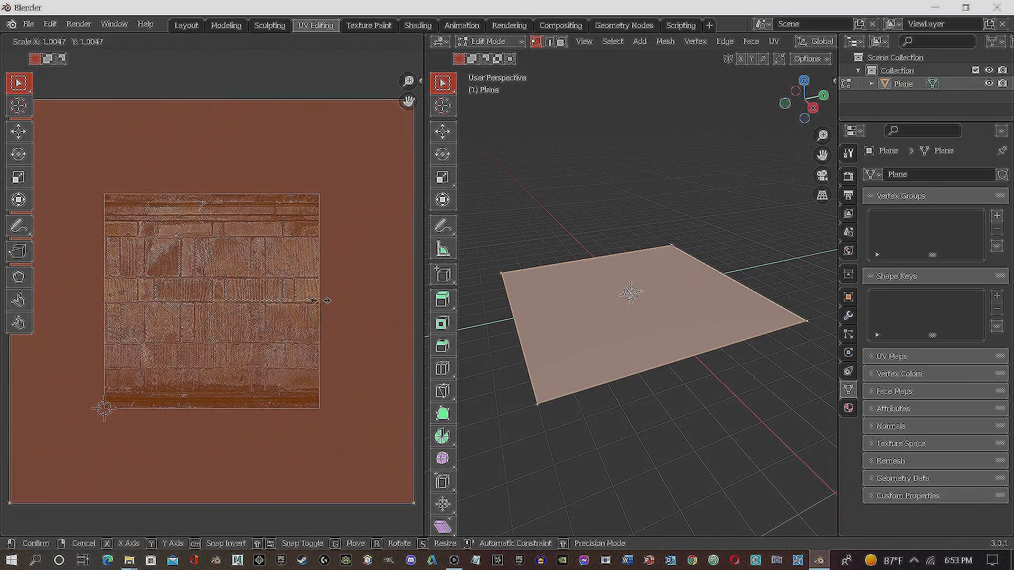
{"action": "left_click", "coordinate": [346, 317]}
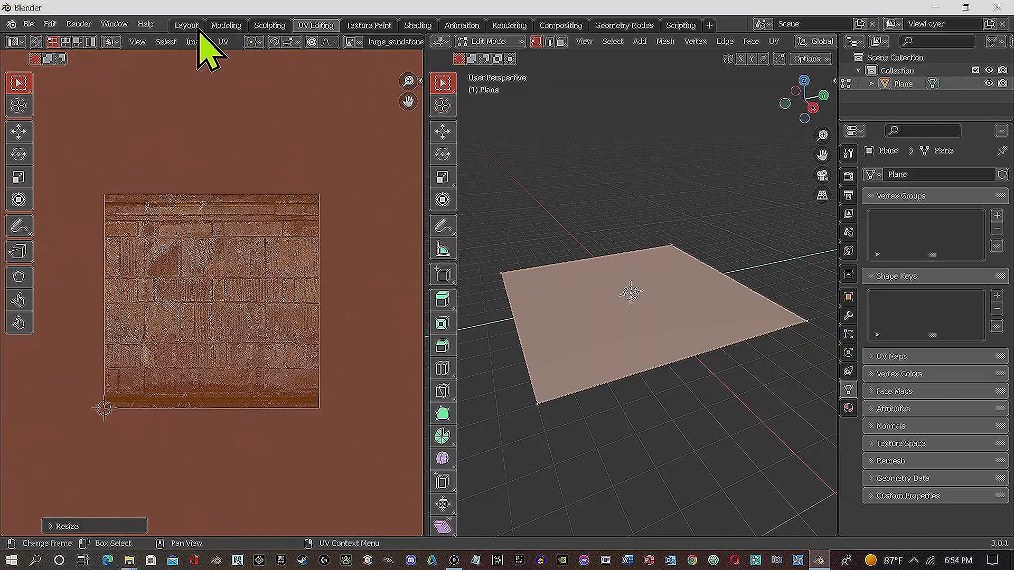
{"action": "left_click", "coordinate": [191, 26]}
{"action": "middle_click_drag", "start_coordinate": [491, 289], "coordinate": [496, 269]}
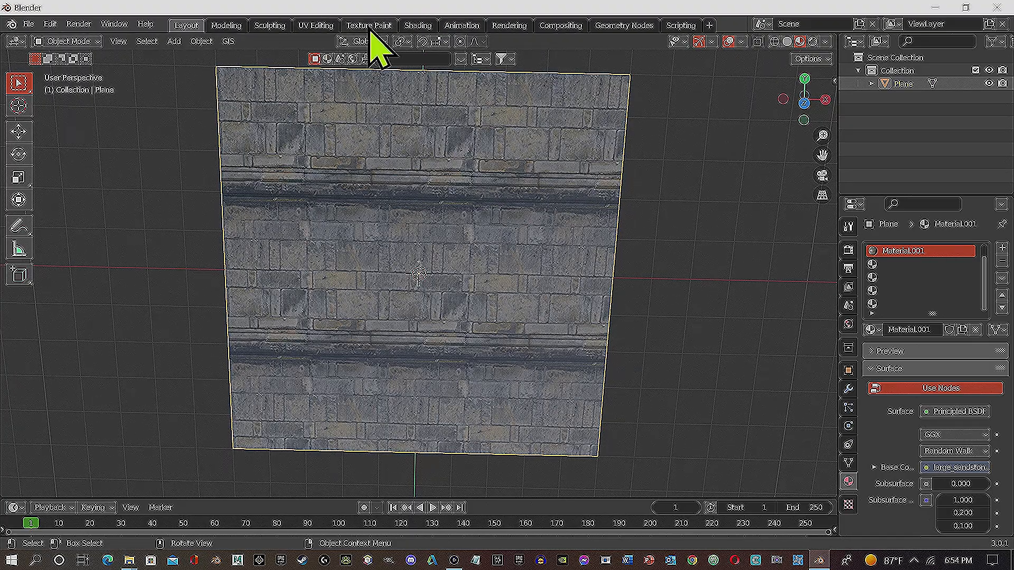
Scale the UVs up to about three times the sandstone image's width in UV Editing and inspect the repeated brick bands in Layout
{"action": "left_click", "coordinate": [316, 26]}
{"action": "scroll", "coordinate": [316, 347], "scroll_direction": "down", "scroll_amount": 5}
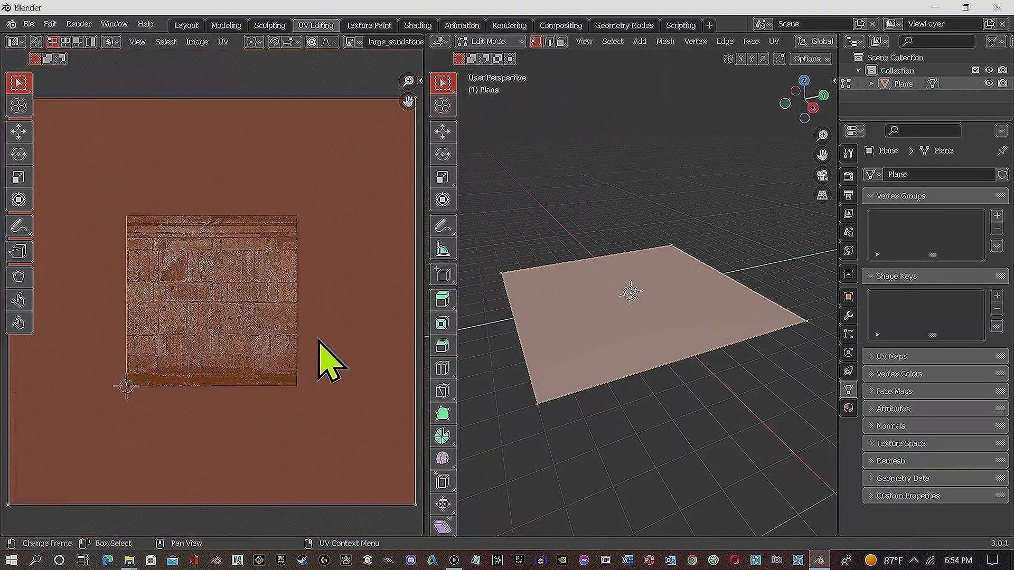
{"action": "key", "text": "s"}
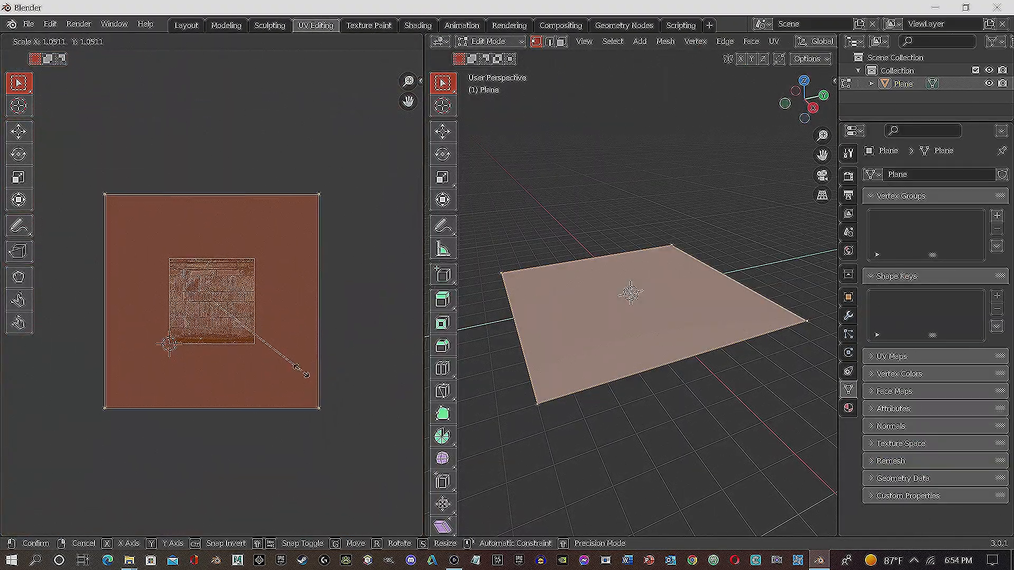
{"action": "left_click", "coordinate": [321, 400]}
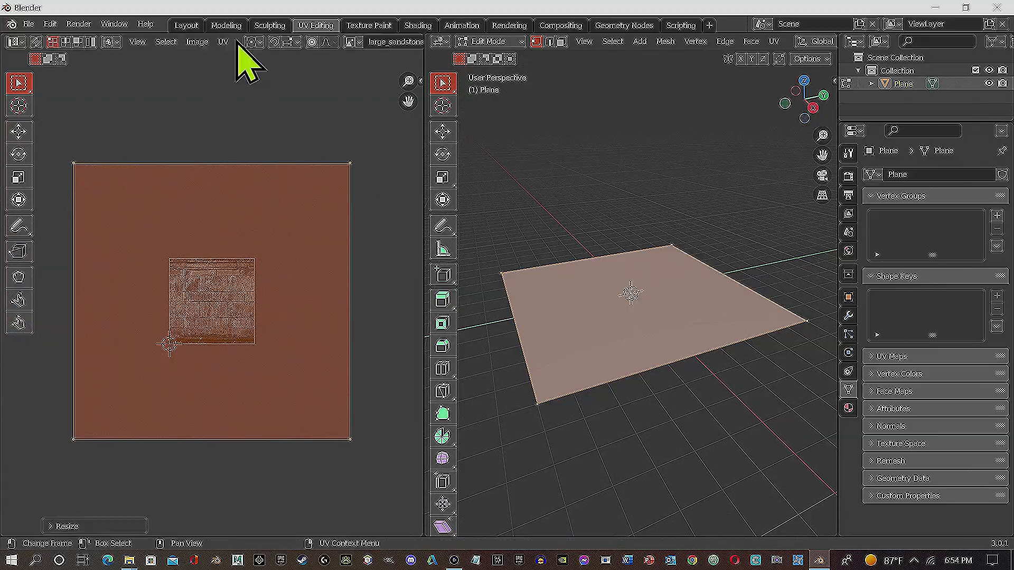
{"action": "left_click", "coordinate": [192, 26]}
{"action": "middle_click_drag", "start_coordinate": [525, 294], "coordinate": [530, 271]}
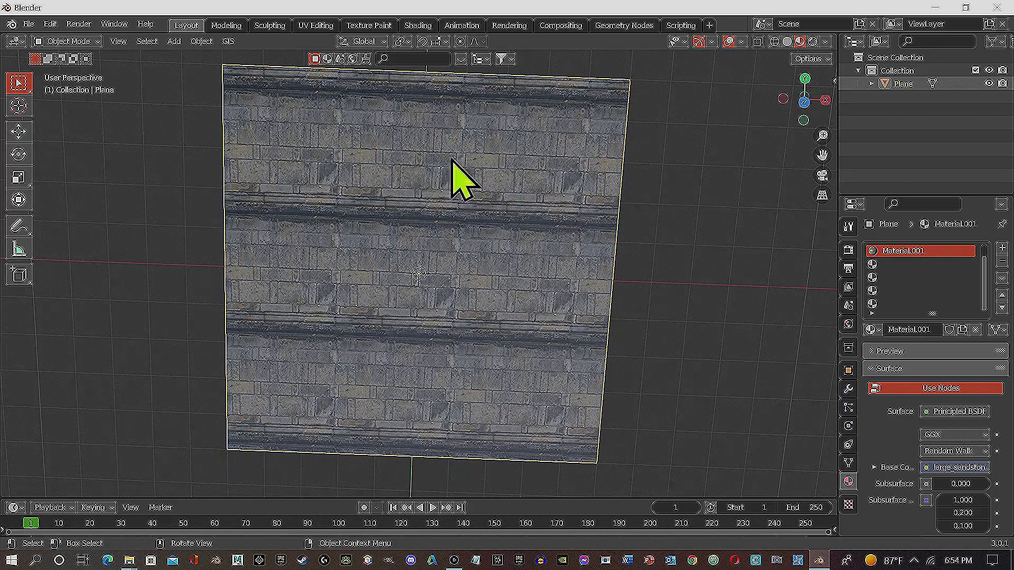
{"action": "middle_click_drag", "start_coordinate": [539, 138], "coordinate": [532, 157]}
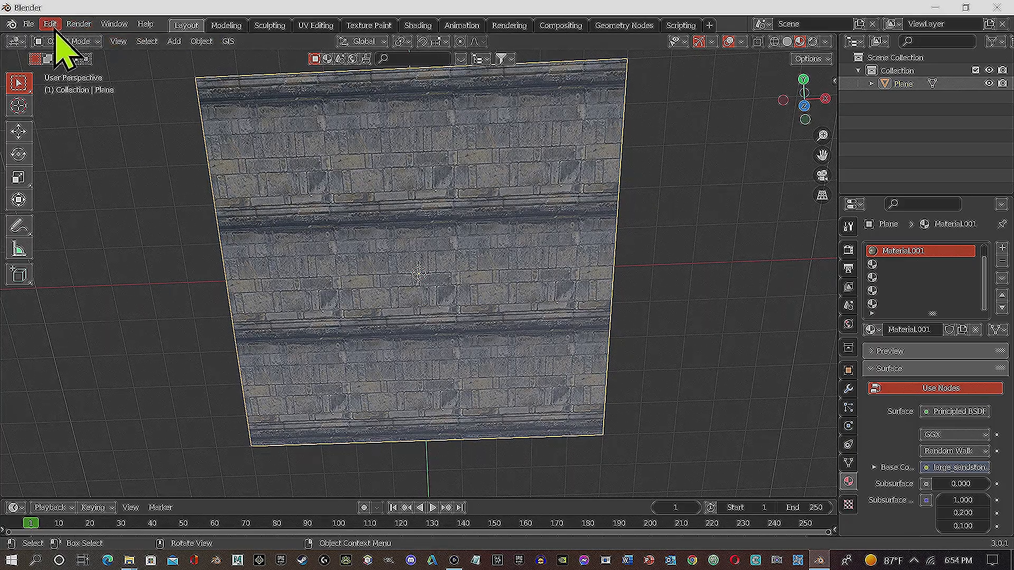
Put the plane in Edit Mode and add two loop cuts bordering the uppermost dark band of the texture
{"action": "left_click", "coordinate": [74, 24]}
{"action": "left_click", "coordinate": [79, 41]}
{"action": "left_click", "coordinate": [97, 65]}
{"action": "mouse_move", "coordinate": [440, 255]}
{"action": "middle_mouse_down"}
{"action": "mouse_move", "coordinate": [457, 242]}
{"action": "mouse_move", "coordinate": [449, 242]}
{"action": "middle_mouse_up"}
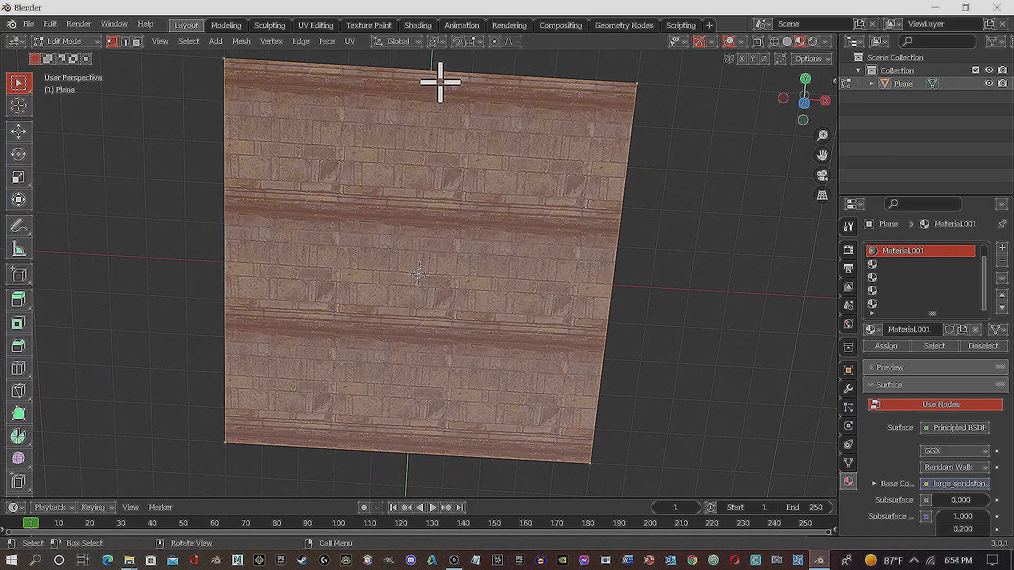
{"action": "key", "text": "ctrl+r"}
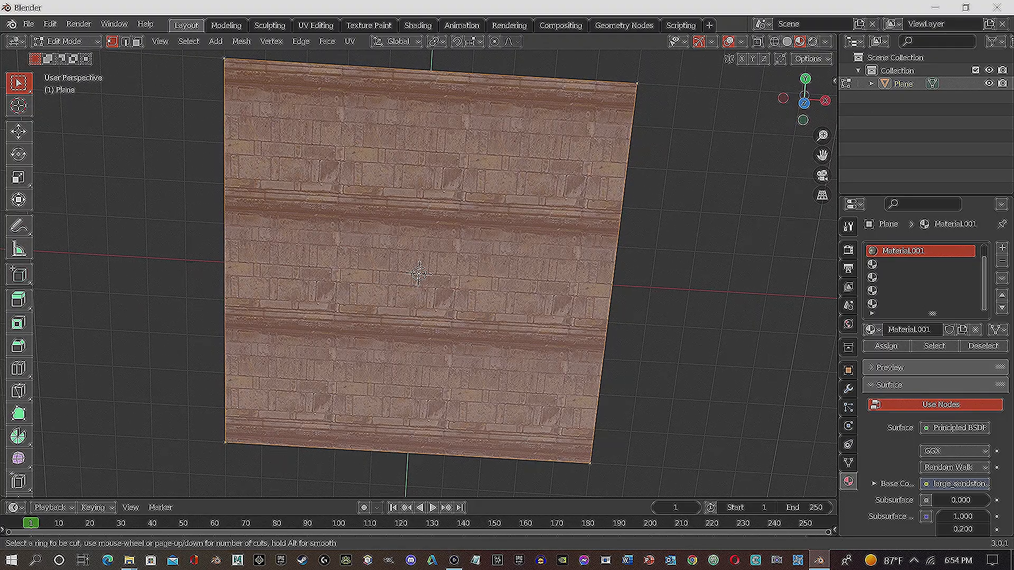
{"action": "left_click", "coordinate": [19, 369]}
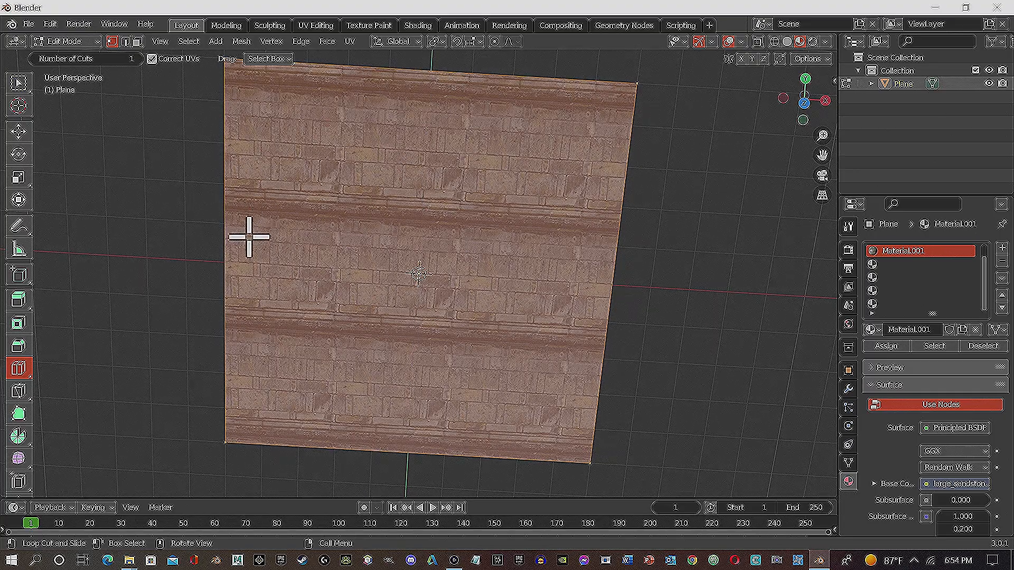
{"action": "left_click_drag", "start_coordinate": [225, 282], "coordinate": [241, 208]}
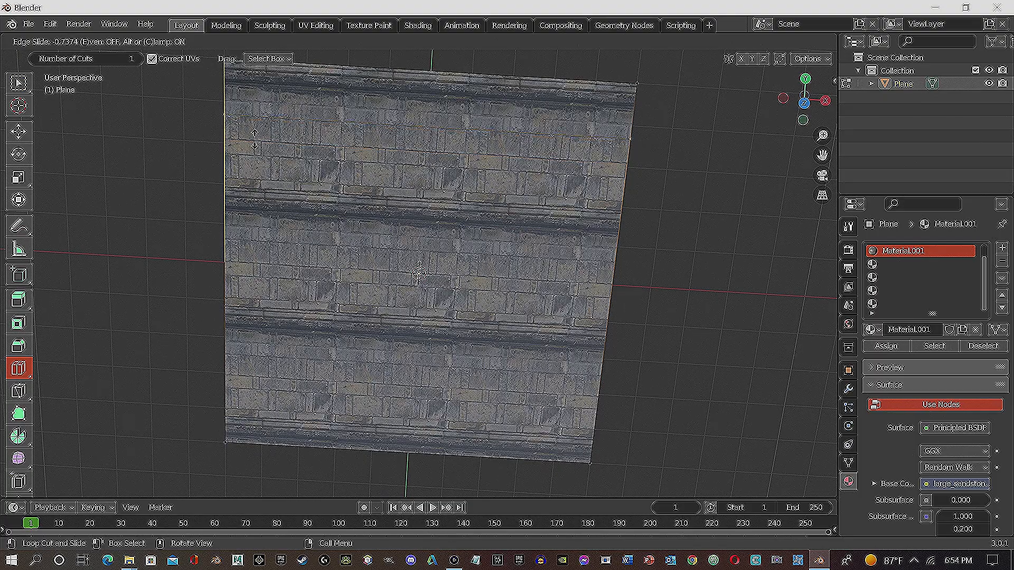
{"action": "left_click_drag", "start_coordinate": [265, 114], "coordinate": [268, 98]}
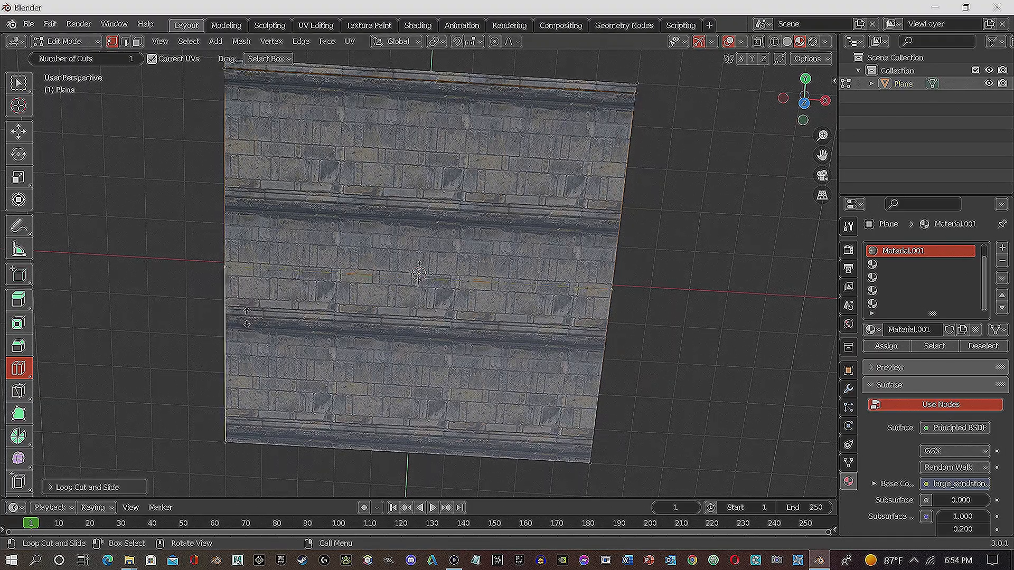
{"action": "left_click_drag", "start_coordinate": [245, 311], "coordinate": [283, 249]}
{"action": "left_click_drag", "start_coordinate": [299, 181], "coordinate": [309, 145]}
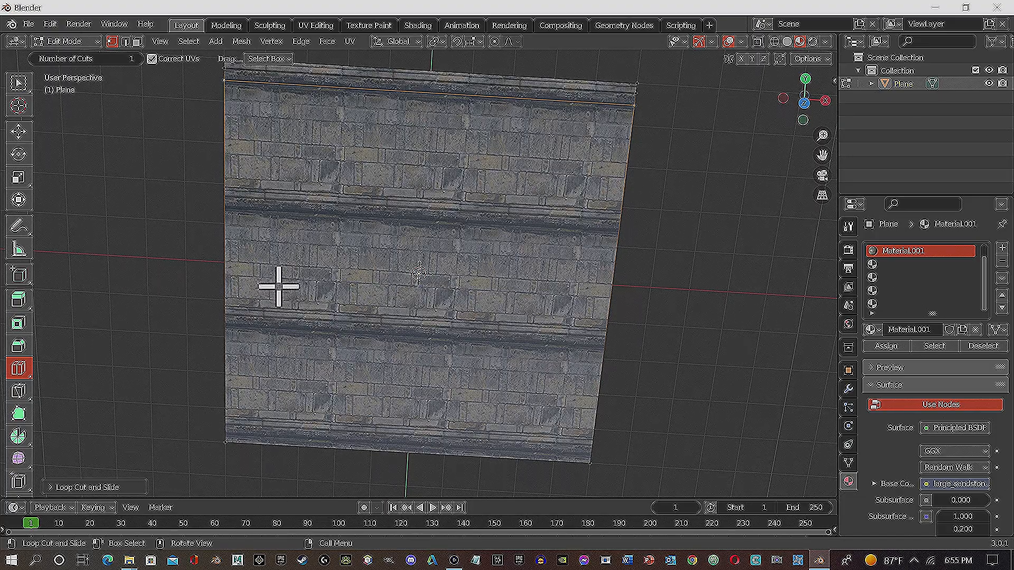
Add loop cuts along both borders of the two middle dark bands and along the lowest dark band
{"action": "left_click_drag", "start_coordinate": [254, 333], "coordinate": [254, 307]}
{"action": "left_click_drag", "start_coordinate": [263, 268], "coordinate": [262, 265]}
{"action": "left_click_drag", "start_coordinate": [250, 335], "coordinate": [263, 241]}
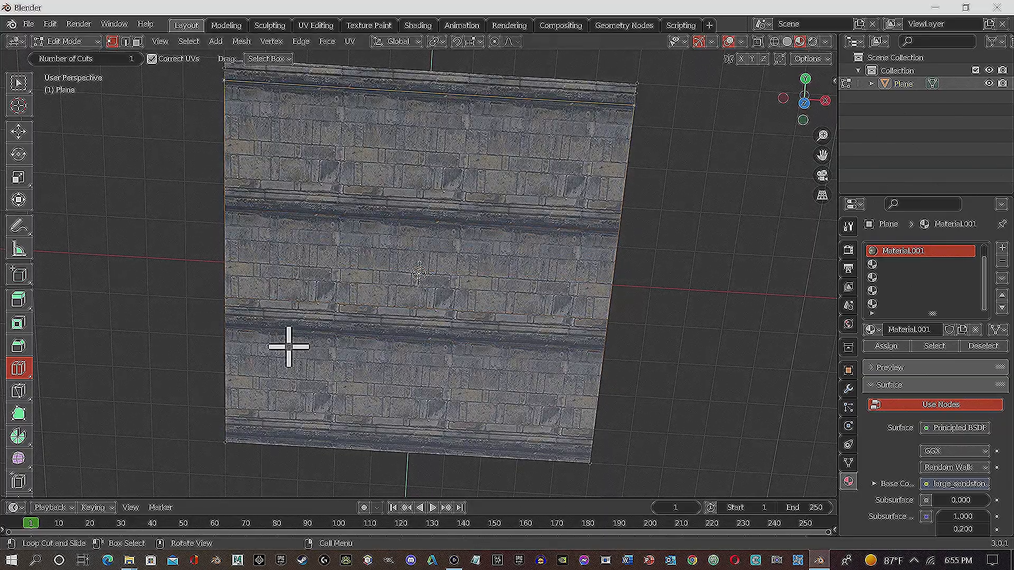
{"action": "left_click_drag", "start_coordinate": [266, 280], "coordinate": [262, 264]}
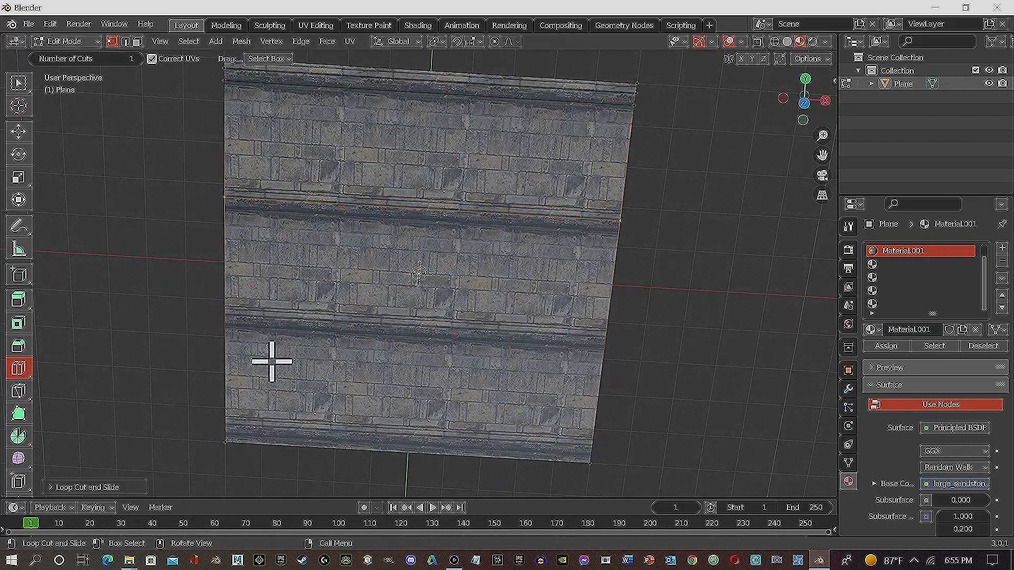
{"action": "left_click_drag", "start_coordinate": [258, 353], "coordinate": [251, 319]}
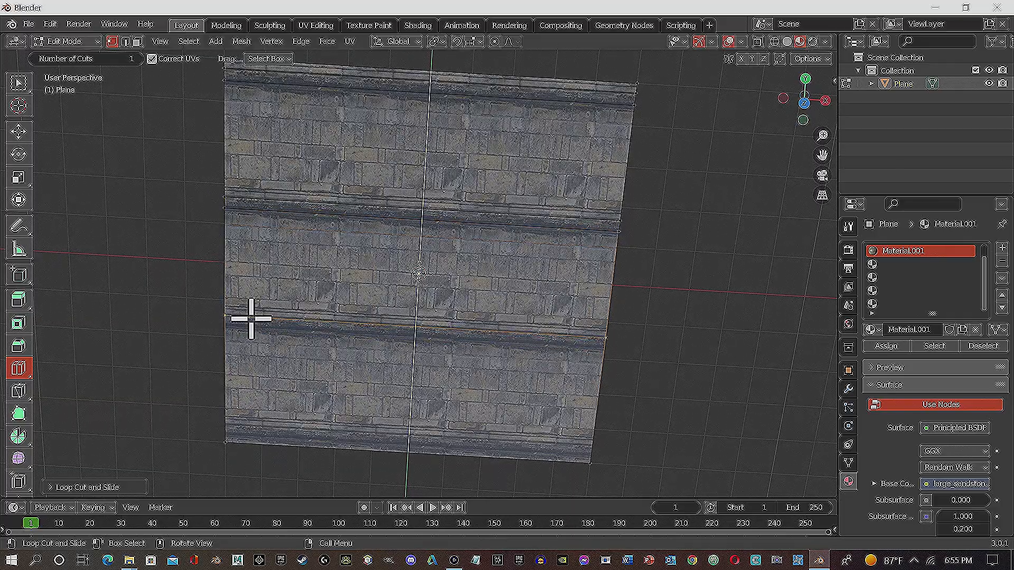
{"action": "left_click_drag", "start_coordinate": [240, 383], "coordinate": [256, 328]}
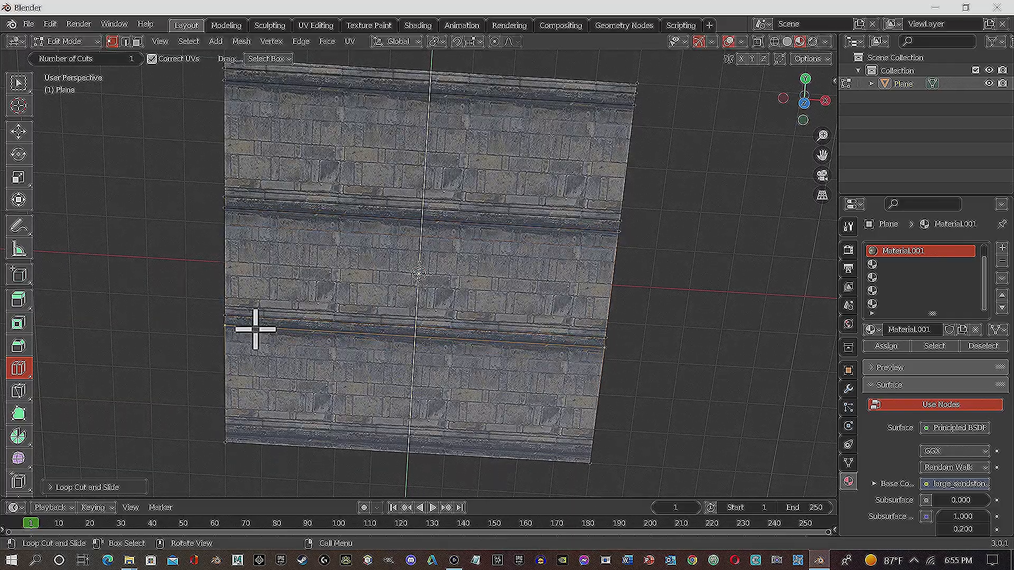
{"action": "left_click_drag", "start_coordinate": [232, 369], "coordinate": [233, 430]}
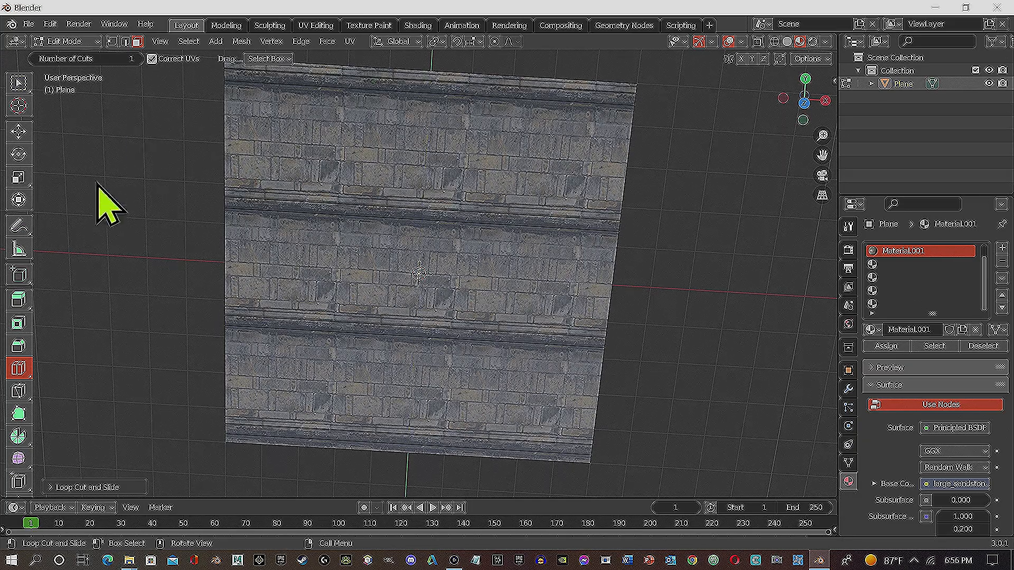
Select the four narrow faces along the dark bands with the Select Box tool
{"action": "left_click", "coordinate": [20, 84]}
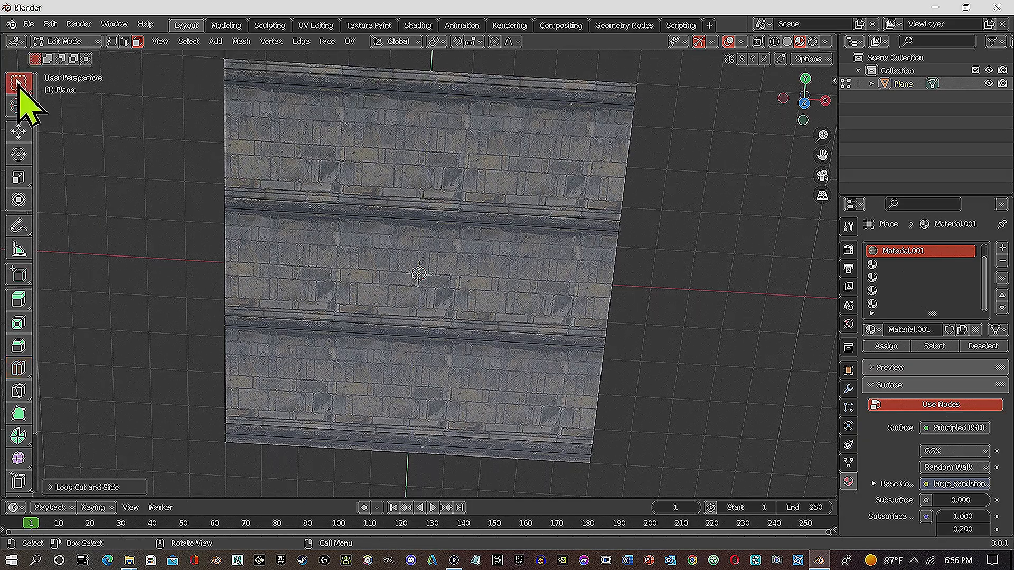
{"action": "left_click", "coordinate": [246, 77]}
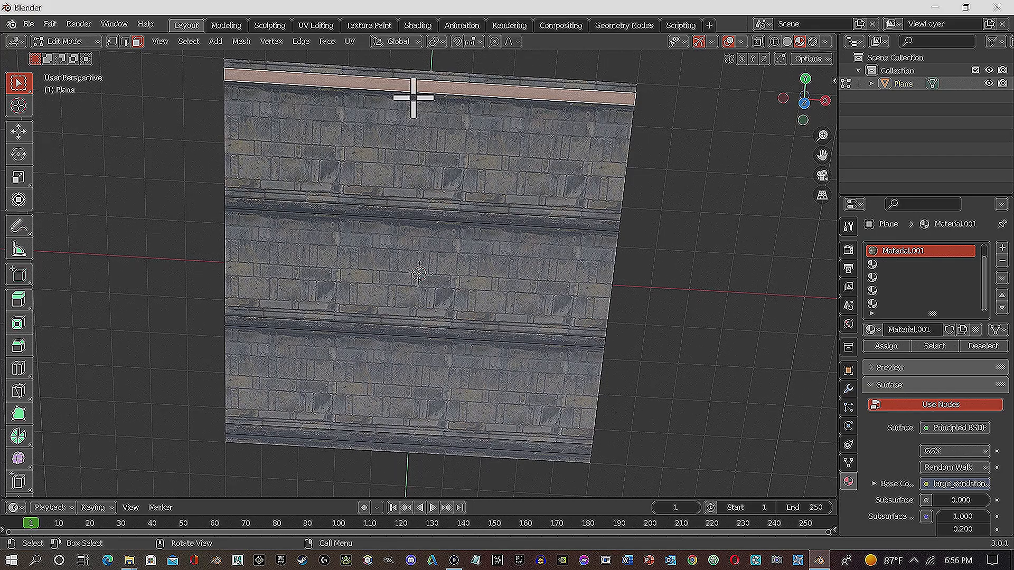
{"action": "left_click", "coordinate": [453, 219], "text": "shift"}
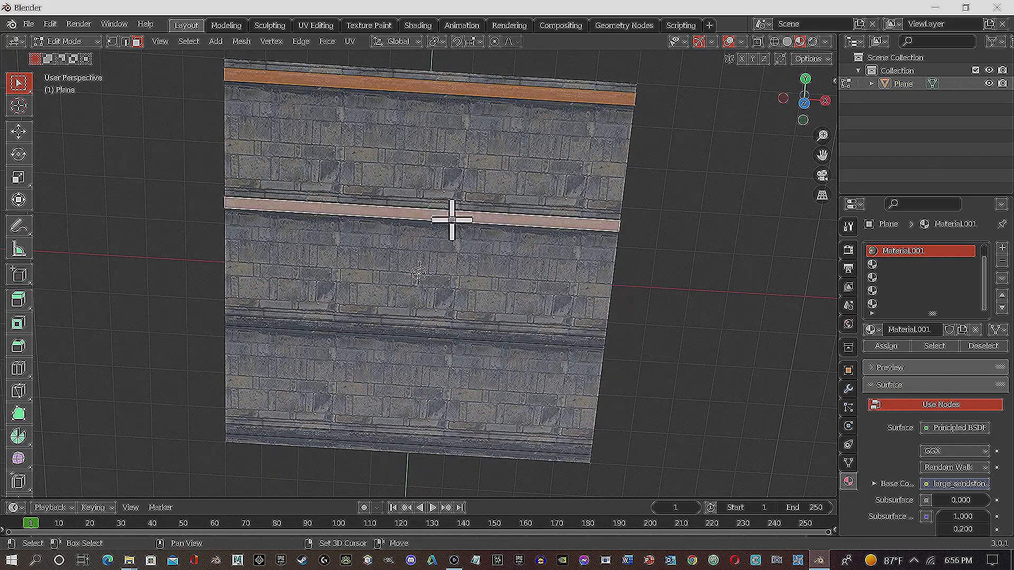
{"action": "left_click", "coordinate": [408, 334], "text": "shift"}
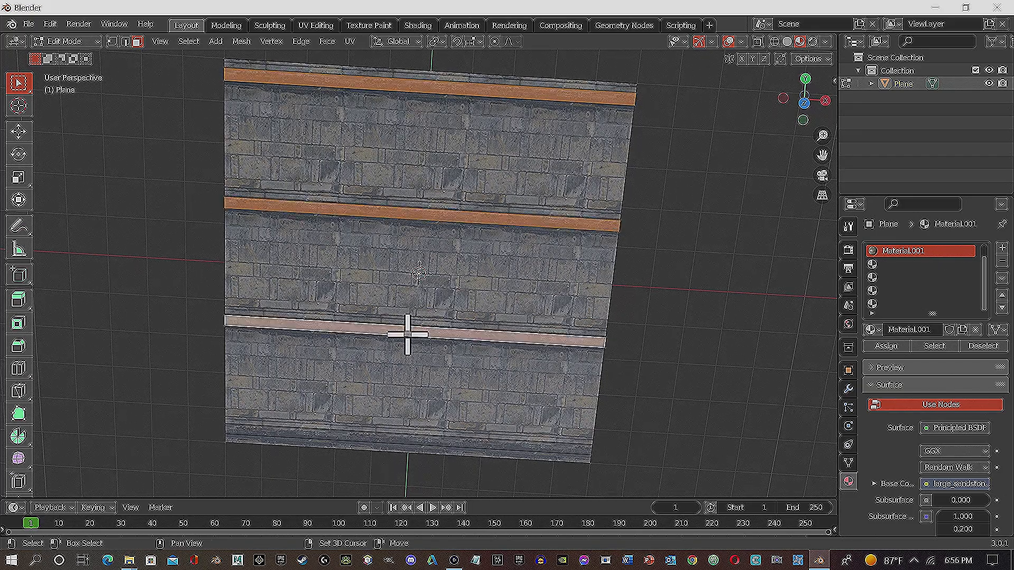
{"action": "left_click", "coordinate": [417, 440], "text": "shift"}
Extrude the four selected strips upward into low raised ridges, viewing the plane from its side
{"action": "middle_click_drag", "start_coordinate": [607, 421], "coordinate": [485, 239]}
{"action": "key", "text": "e"}
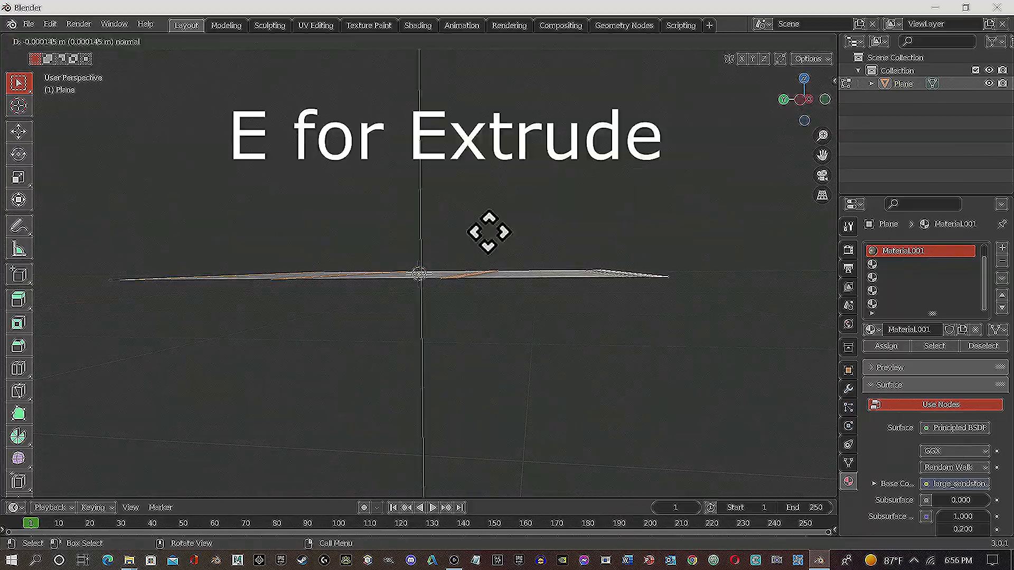
{"action": "left_click", "coordinate": [495, 224]}
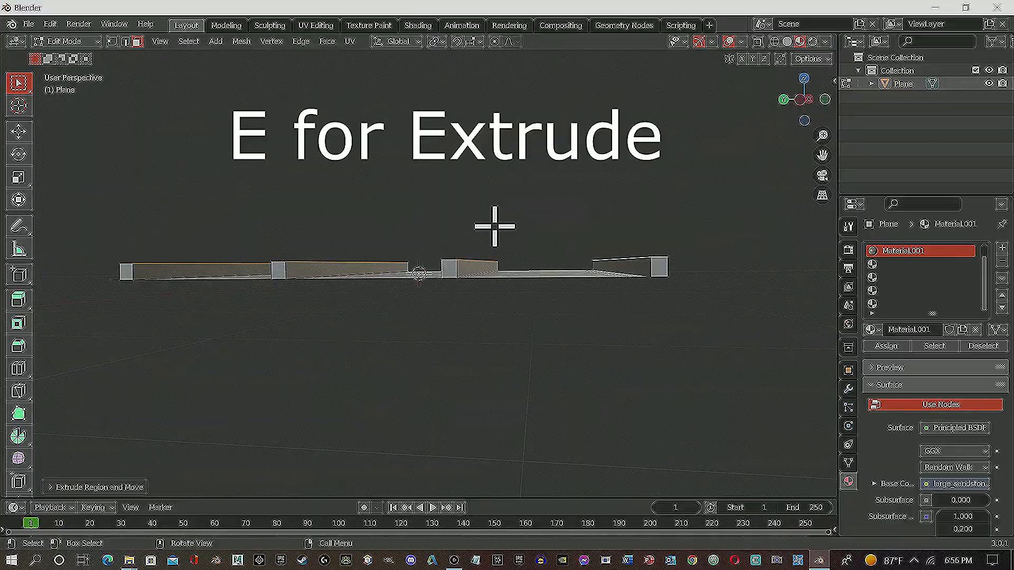
{"action": "middle_click_drag", "start_coordinate": [527, 261], "coordinate": [370, 308]}
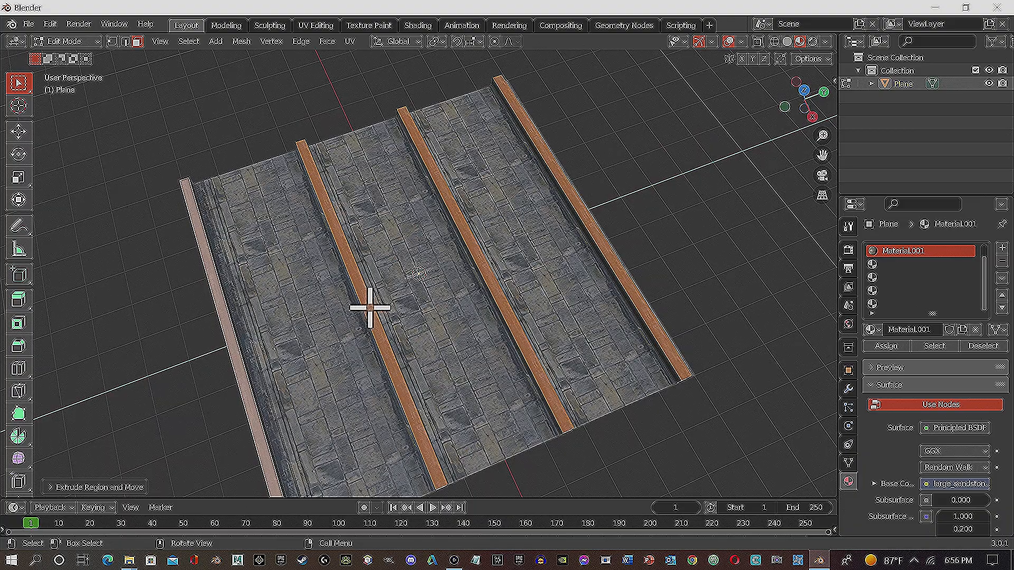
Bevel the top faces of the four ridges with one segment and a width of about 0.009 m, and inspect them
{"action": "key", "text": "ctrl+b"}
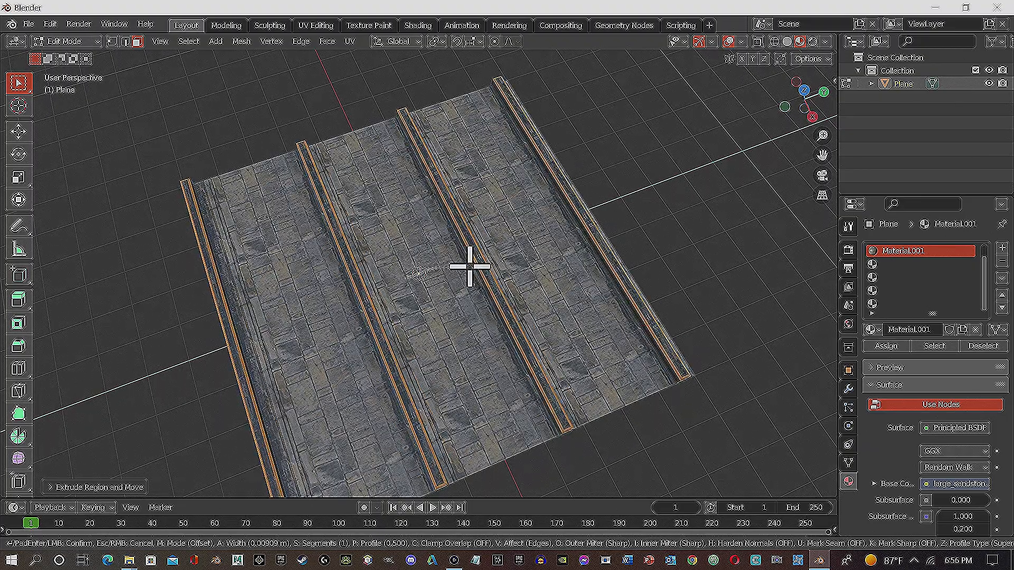
{"action": "left_click", "coordinate": [470, 267]}
{"action": "scroll", "coordinate": [410, 294], "scroll_direction": "up", "scroll_amount": 3}
{"action": "middle_click_drag", "start_coordinate": [405, 294], "coordinate": [245, 226]}
{"action": "scroll", "coordinate": [344, 280], "scroll_direction": "up", "scroll_amount": 6}
{"action": "scroll", "coordinate": [351, 275], "scroll_direction": "down", "scroll_amount": 5}
{"action": "middle_click_drag", "start_coordinate": [354, 274], "coordinate": [559, 247]}
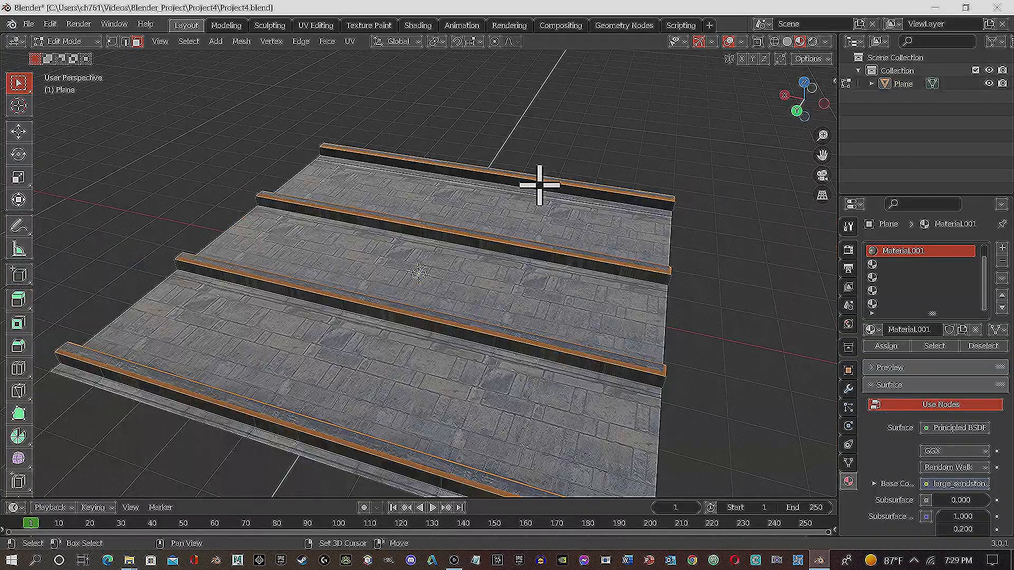
Add the long side faces of the four ridges, all facing the same way, to the selection
{"action": "left_click", "coordinate": [522, 195]}
{"action": "left_click", "coordinate": [508, 252]}
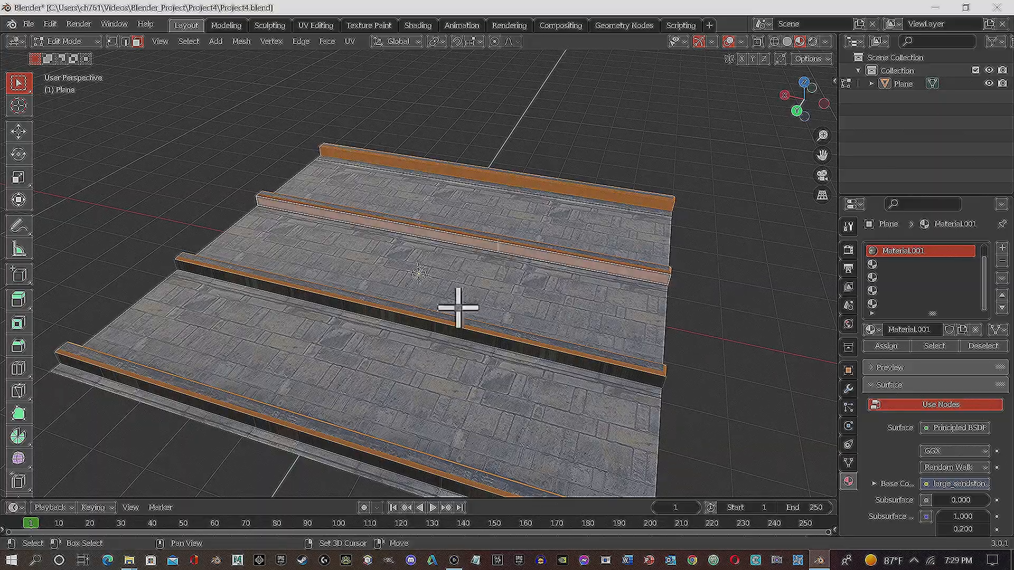
{"action": "middle_click_drag", "start_coordinate": [438, 330], "coordinate": [234, 328]}
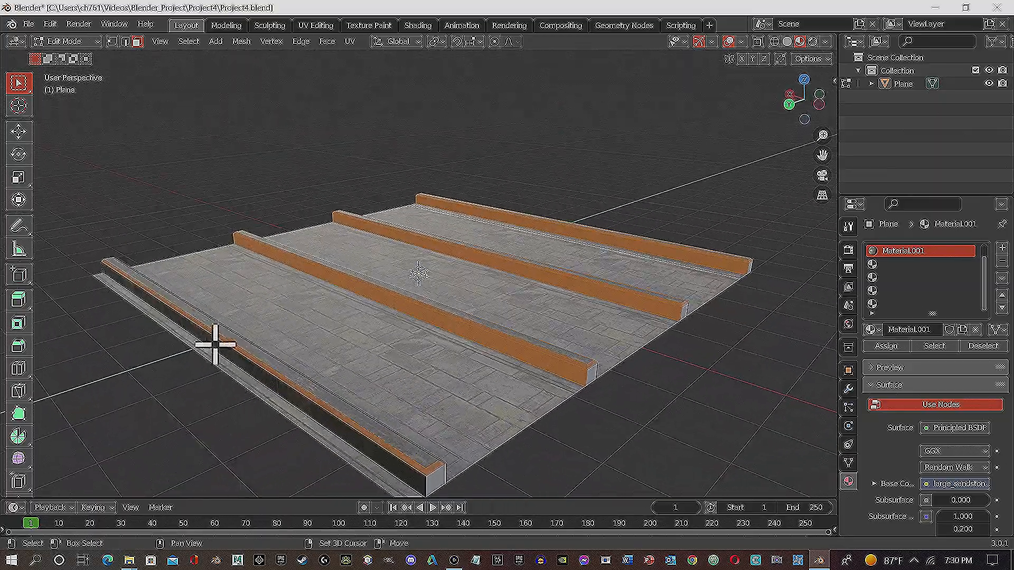
{"action": "left_click", "coordinate": [221, 344]}
Add the opposite long side faces and the top faces of all four ridges to the selection
{"action": "middle_click_drag", "start_coordinate": [575, 261], "coordinate": [358, 262]}
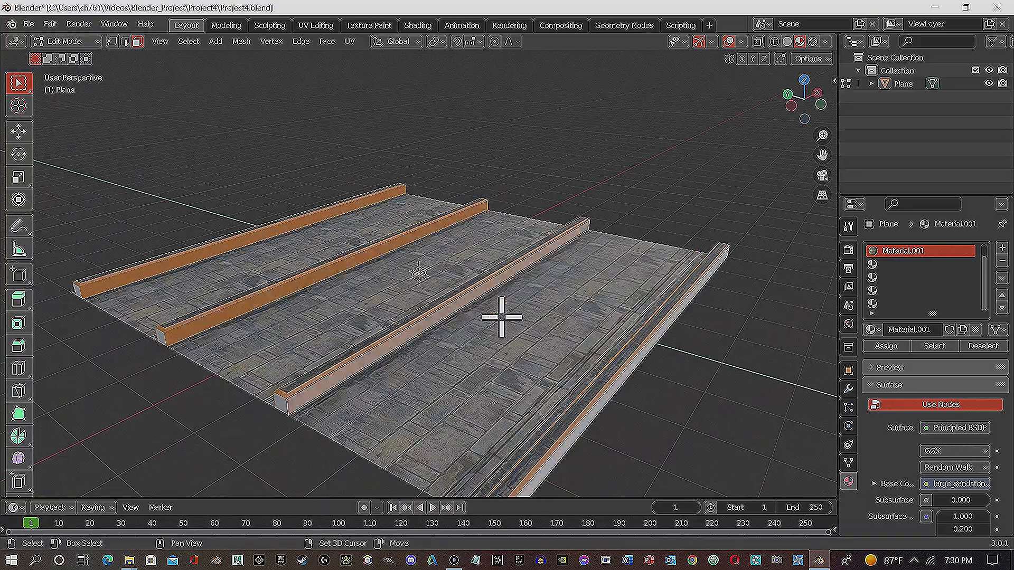
{"action": "middle_click_drag", "start_coordinate": [655, 365], "coordinate": [681, 315]}
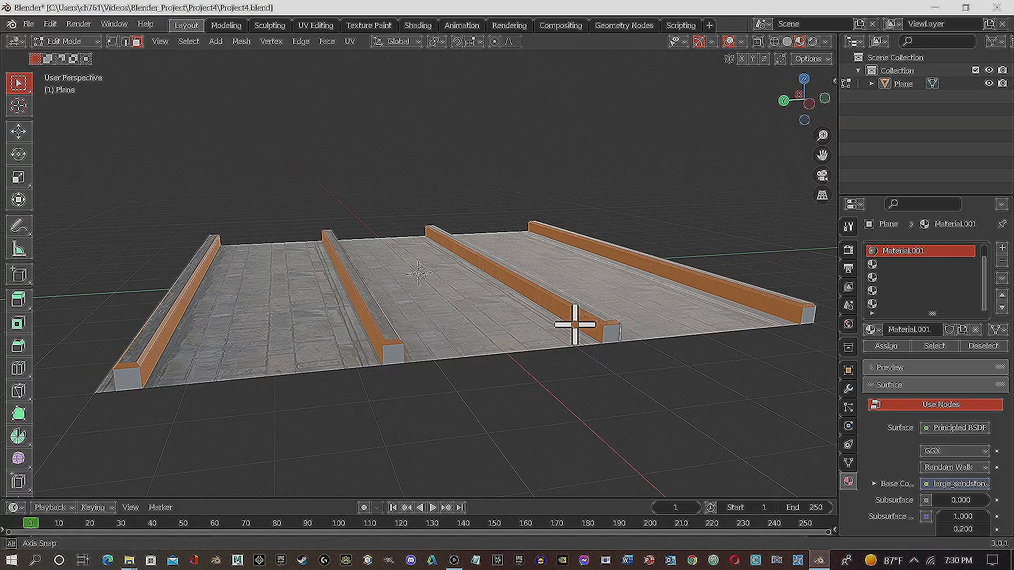
{"action": "middle_click_drag", "start_coordinate": [577, 324], "coordinate": [566, 375]}
{"action": "left_click", "coordinate": [536, 377]}
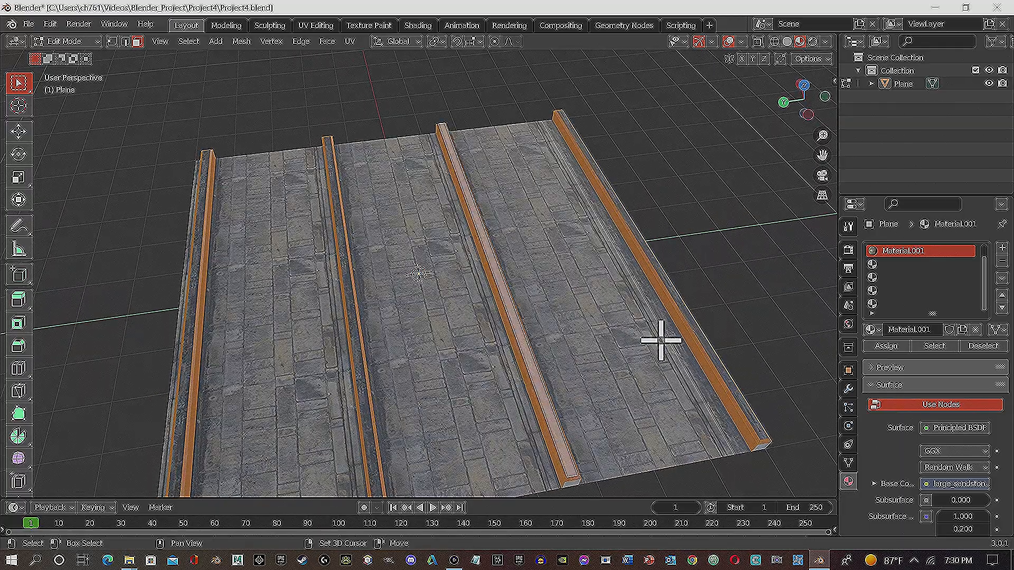
{"action": "left_click", "coordinate": [698, 328]}
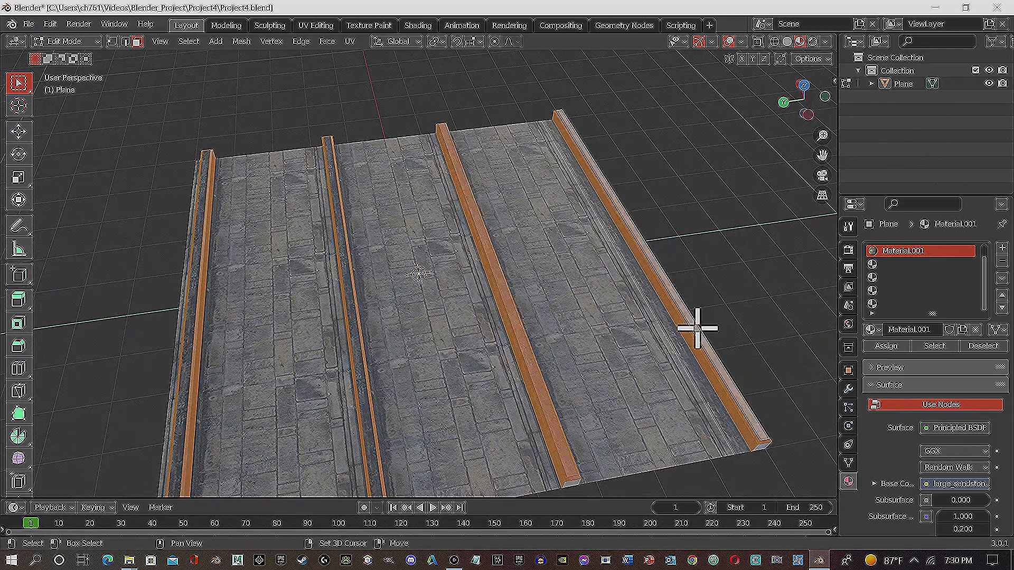
{"action": "left_click", "coordinate": [367, 407]}
{"action": "left_click", "coordinate": [179, 424]}
{"action": "middle_click_drag", "start_coordinate": [280, 391], "coordinate": [460, 340]}
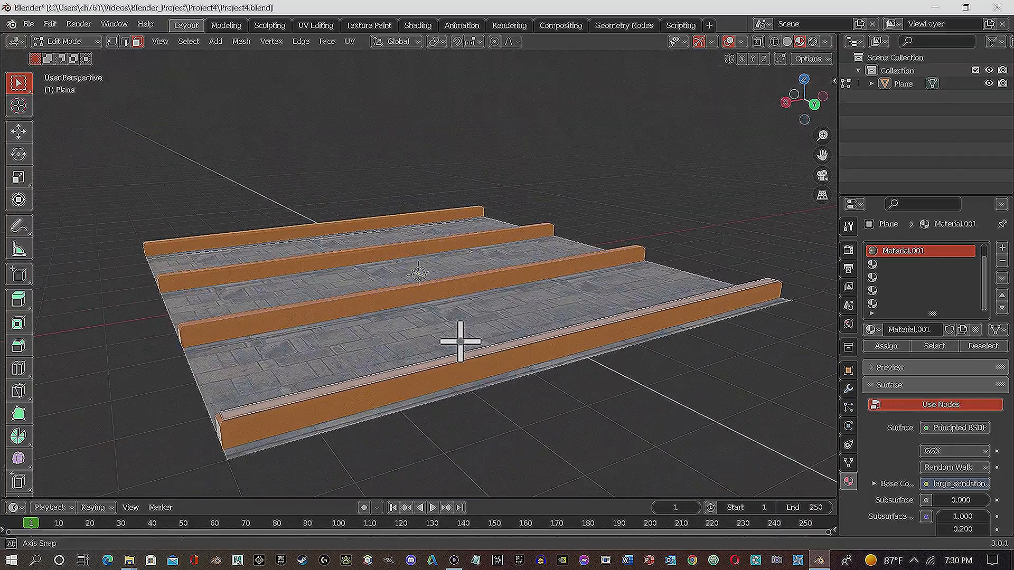
Unwrap the UVs of the selected ridge faces and clear the selection
{"action": "left_click", "coordinate": [349, 42]}
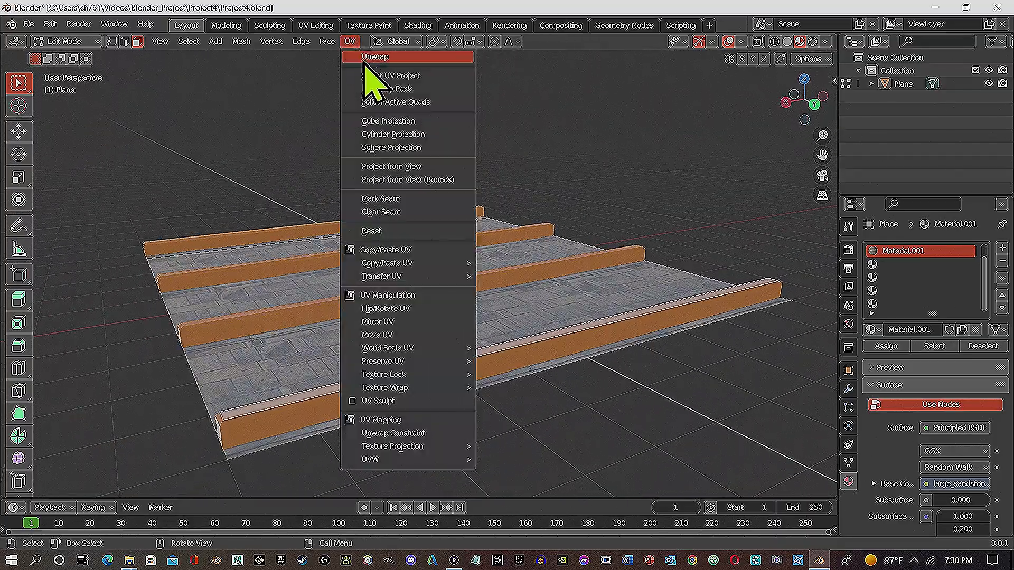
{"action": "left_click", "coordinate": [370, 57]}
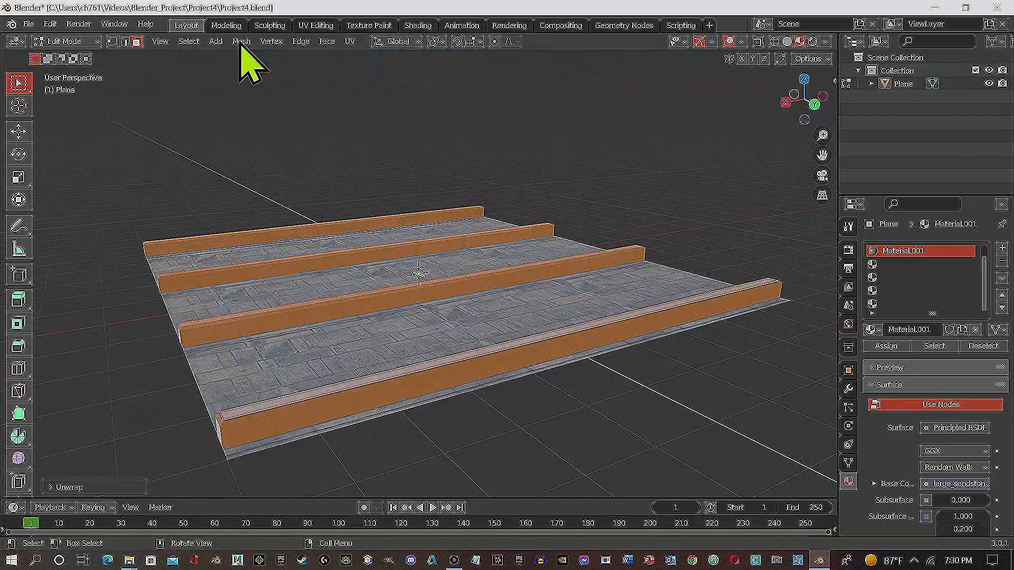
{"action": "left_click", "coordinate": [640, 174]}
Add a horizontal loop cut across the middle of the uppermost brick section between the ridges
{"action": "middle_click_drag", "start_coordinate": [634, 181], "coordinate": [584, 340]}
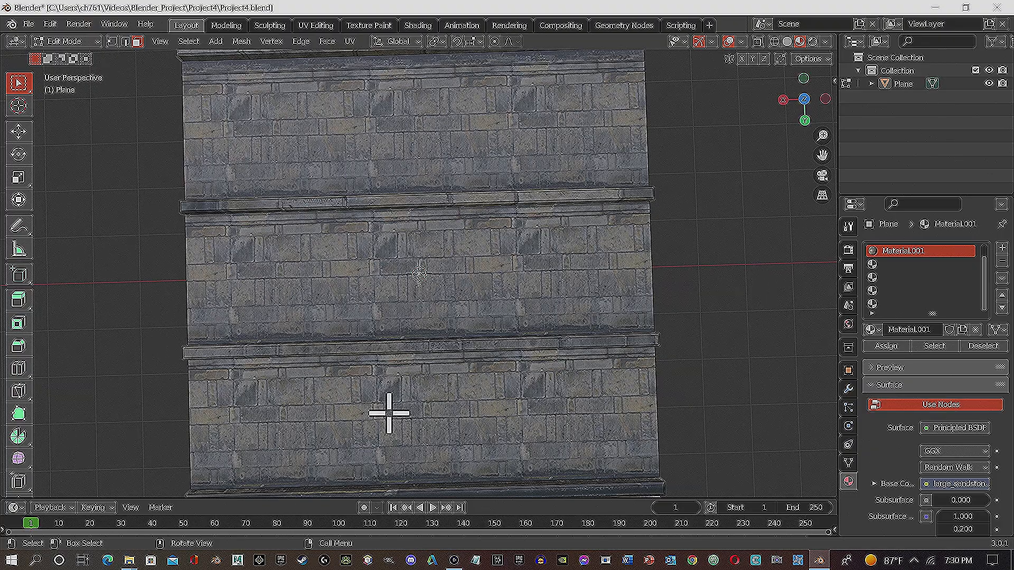
{"action": "left_click", "coordinate": [393, 272]}
{"action": "left_click", "coordinate": [224, 168]}
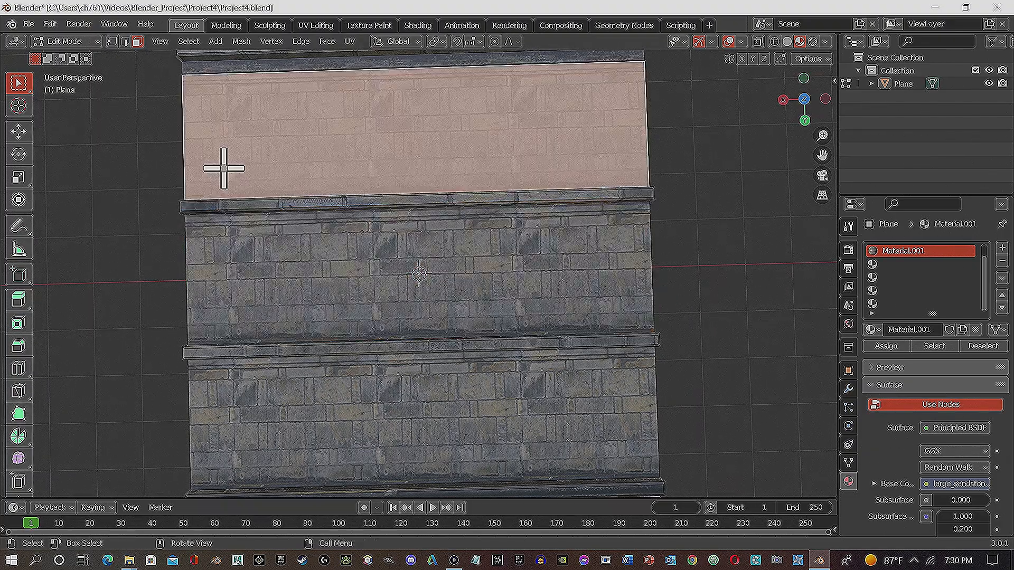
{"action": "left_click", "coordinate": [19, 370]}
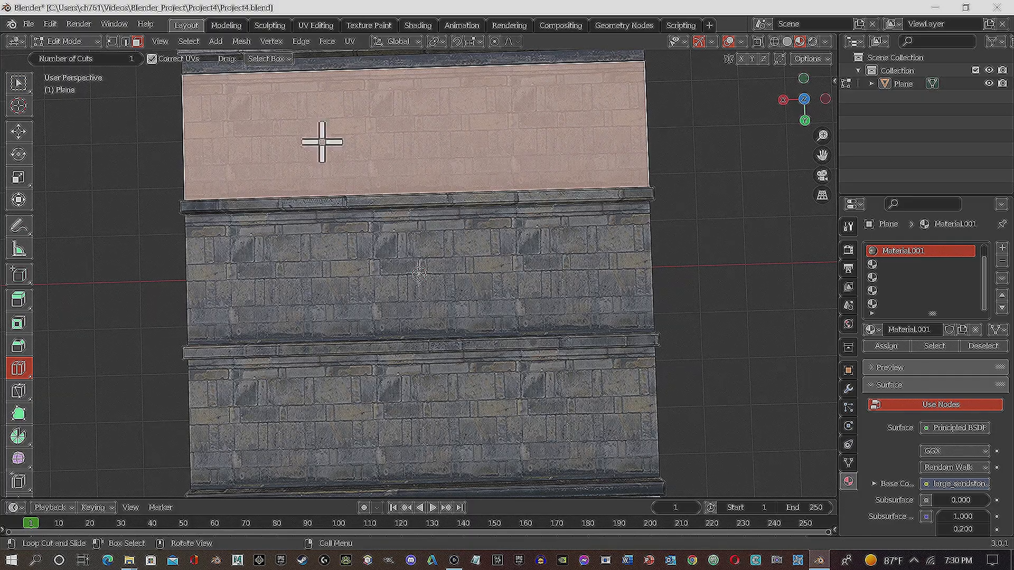
{"action": "left_click", "coordinate": [187, 115]}
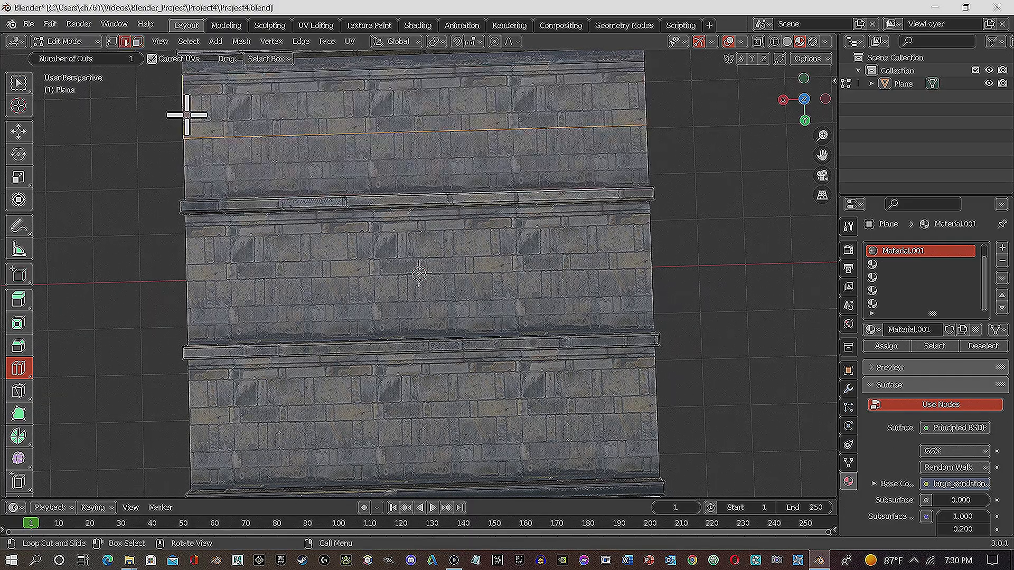
Add four vertical loop cuts across the whole wall to mark out the sides of two window areas
{"action": "left_click_drag", "start_coordinate": [263, 152], "coordinate": [80, 160]}
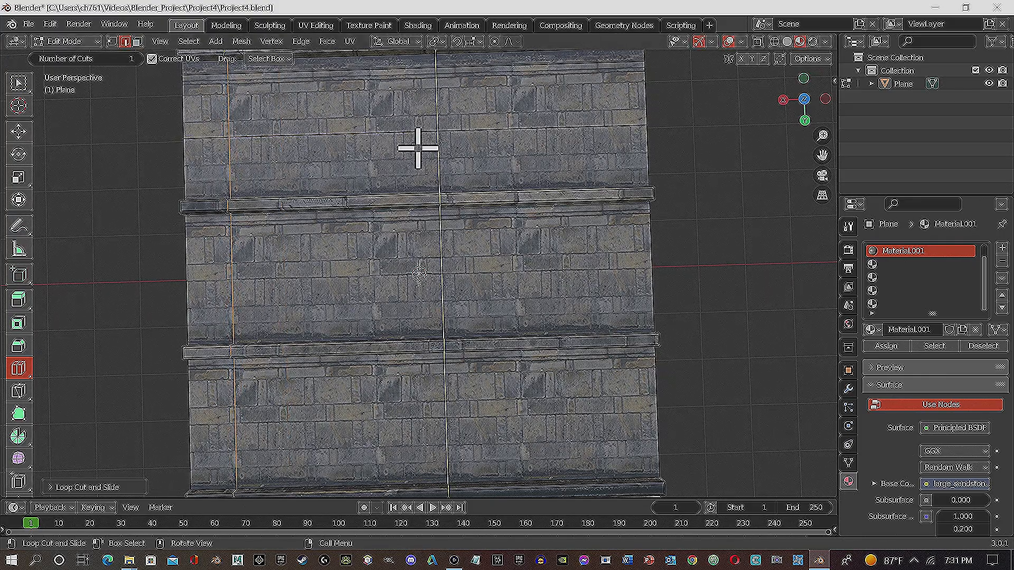
{"action": "left_click_drag", "start_coordinate": [436, 148], "coordinate": [344, 149]}
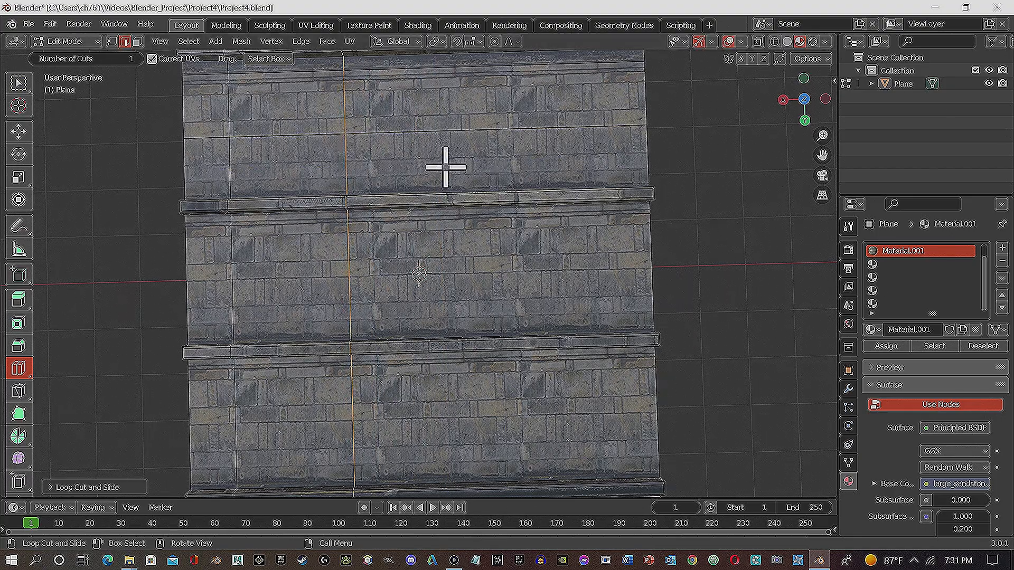
{"action": "left_click", "coordinate": [491, 162]}
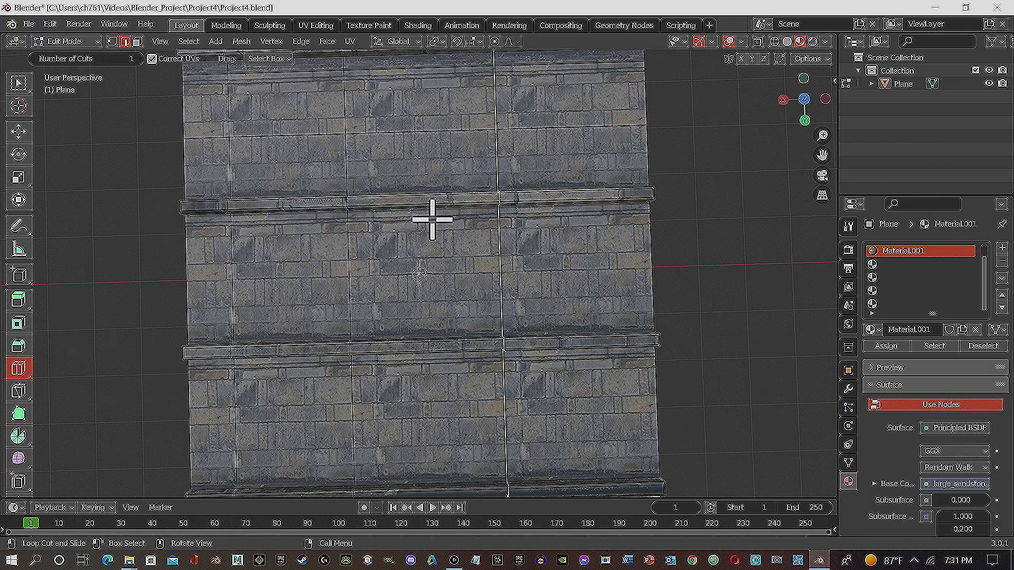
{"action": "left_click_drag", "start_coordinate": [493, 158], "coordinate": [620, 179]}
{"action": "left_click_drag", "start_coordinate": [429, 180], "coordinate": [462, 182]}
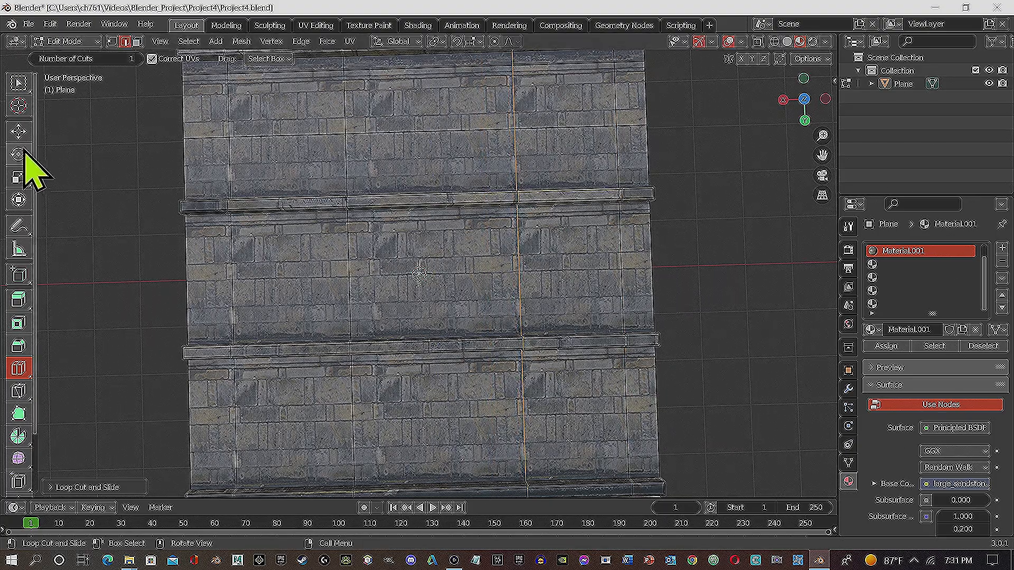
Inset the two stacked faces between the first two vertical cuts in the uppermost brick section
{"action": "left_click", "coordinate": [20, 131]}
{"action": "left_click", "coordinate": [137, 44]}
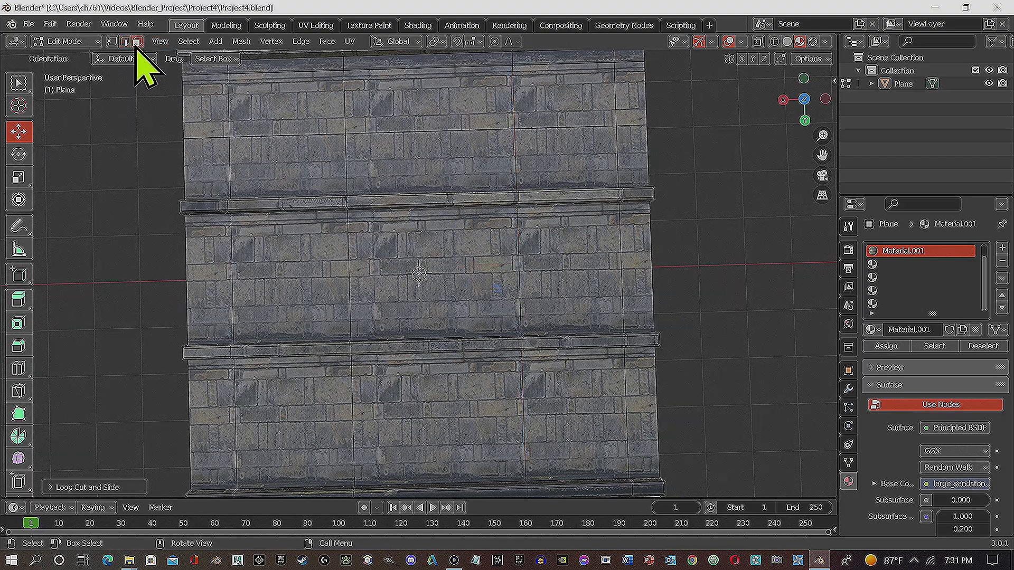
{"action": "left_click", "coordinate": [298, 145]}
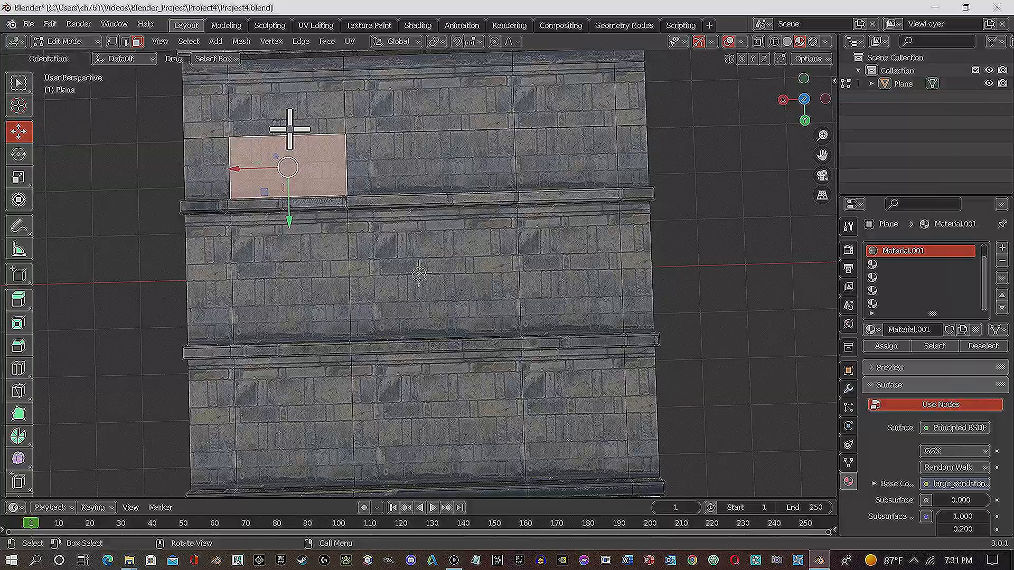
{"action": "left_click", "coordinate": [306, 114], "text": "shift"}
{"action": "mouse_move", "coordinate": [332, 129]}
{"action": "middle_mouse_down"}
{"action": "mouse_move", "coordinate": [344, 141]}
{"action": "mouse_move", "coordinate": [294, 137]}
{"action": "mouse_move", "coordinate": [308, 97]}
{"action": "mouse_move", "coordinate": [338, 72]}
{"action": "mouse_move", "coordinate": [342, 95]}
{"action": "mouse_move", "coordinate": [329, 113]}
{"action": "middle_mouse_up"}
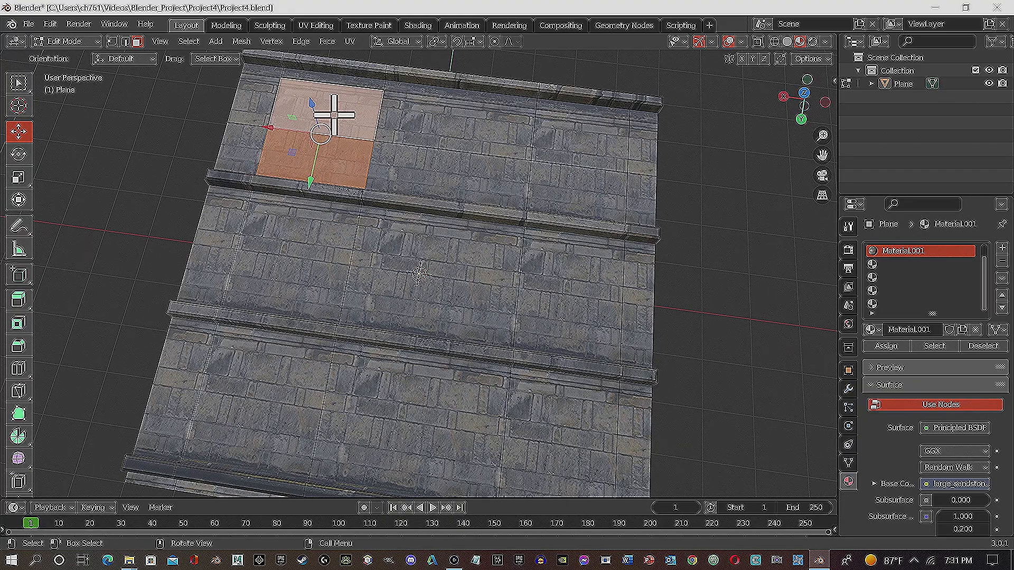
{"action": "key", "text": "i"}
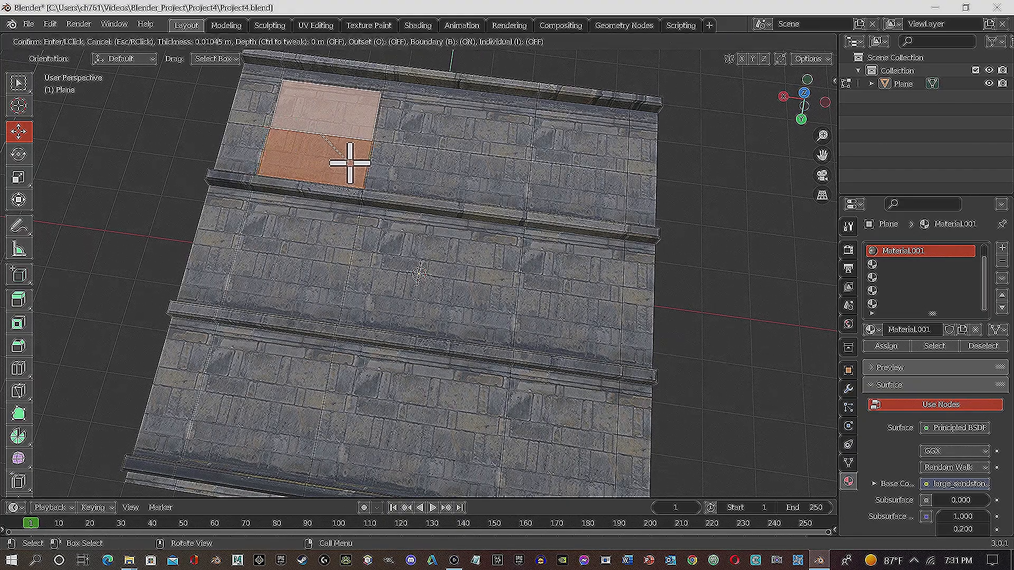
{"action": "left_click", "coordinate": [348, 157]}
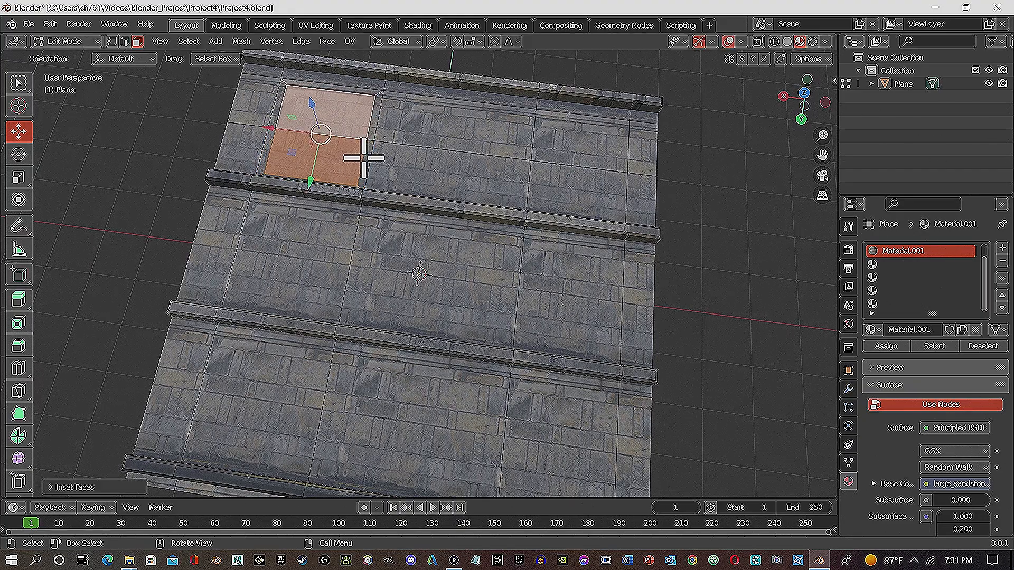
Extrude the inset window faces outward about 0.016 m and inset them again by about 0.022 m
{"action": "middle_click_drag", "start_coordinate": [420, 167], "coordinate": [400, 131]}
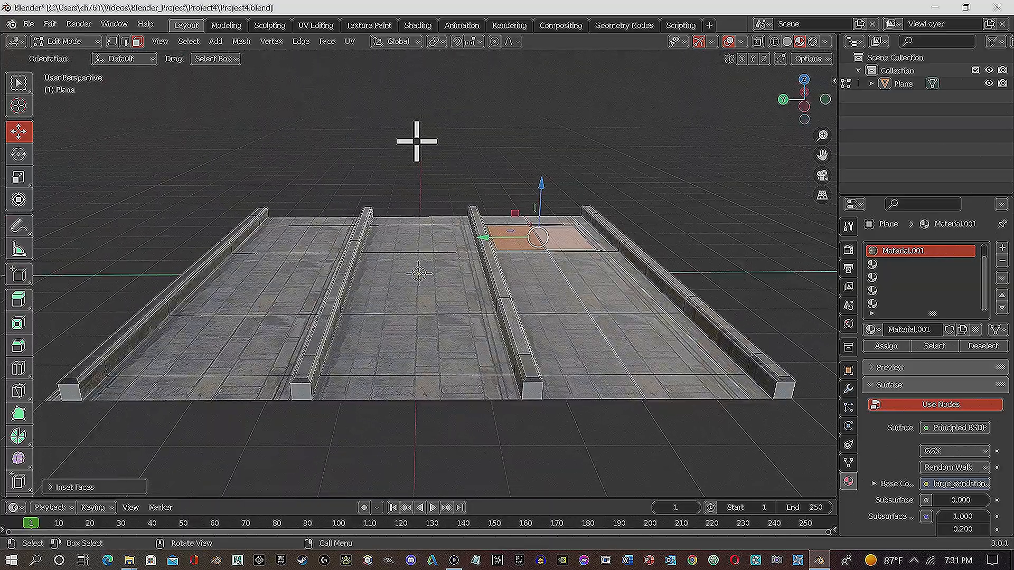
{"action": "key", "text": "e"}
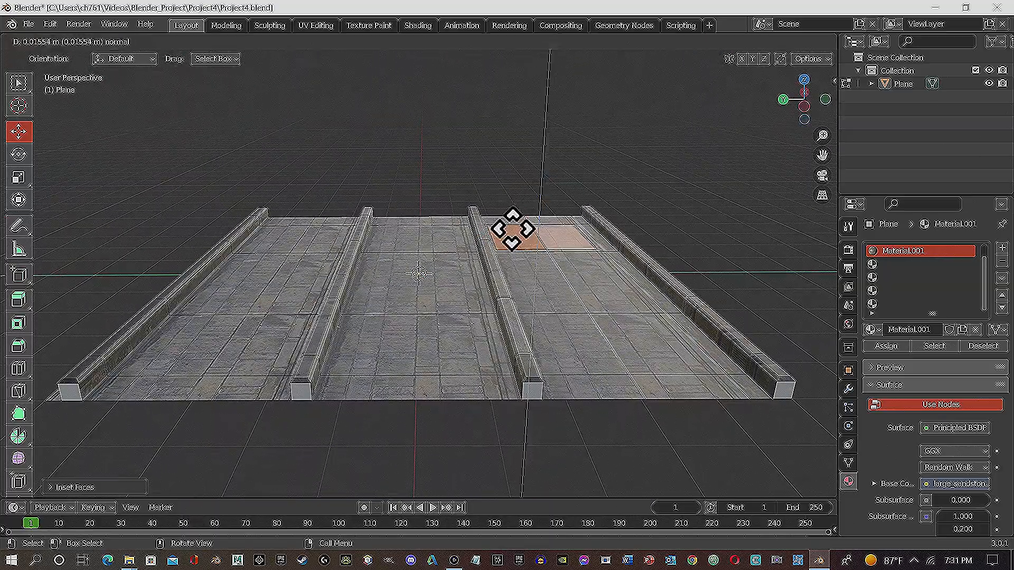
{"action": "left_click", "coordinate": [513, 226]}
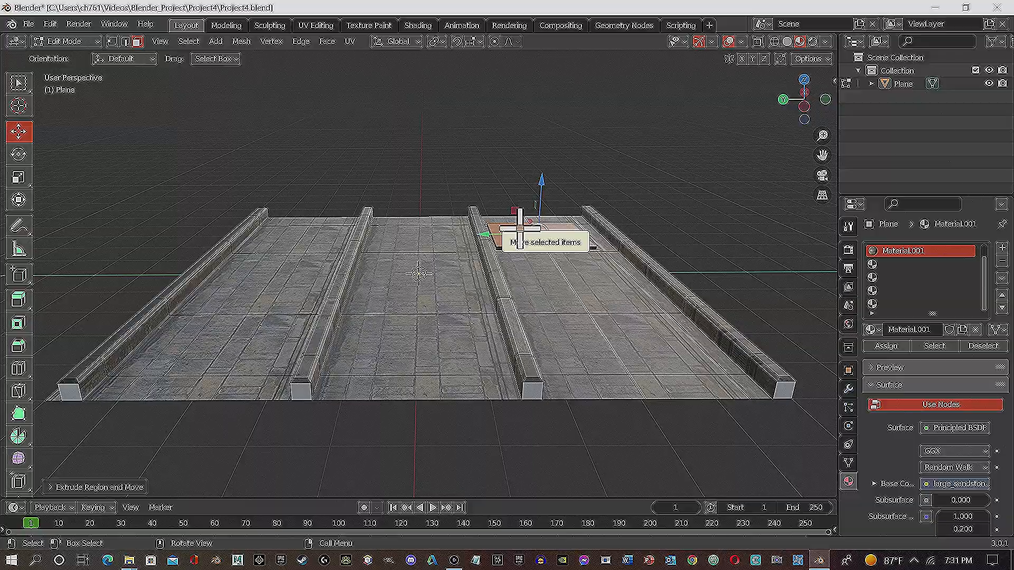
{"action": "key", "text": "i"}
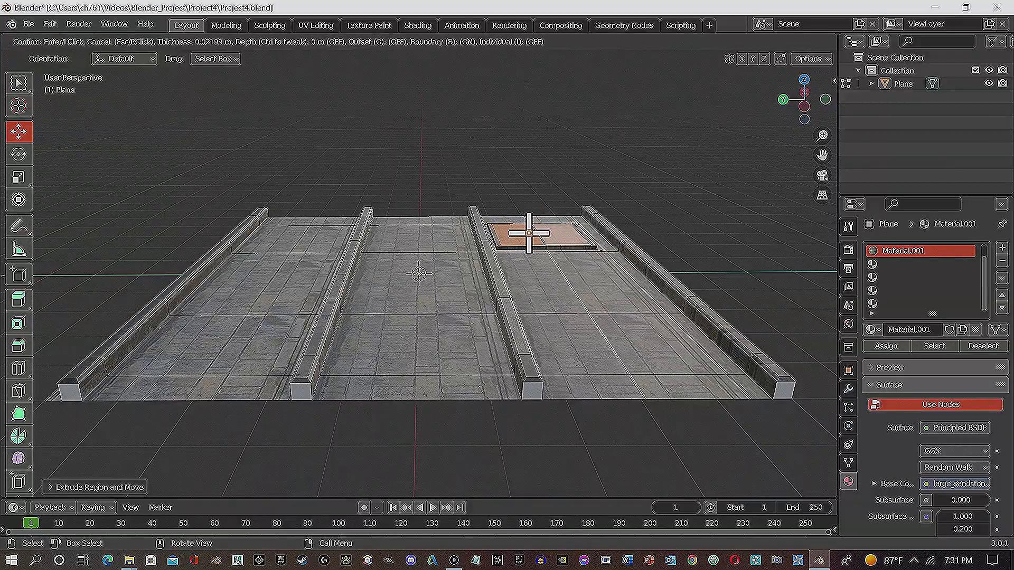
{"action": "left_click", "coordinate": [530, 232]}
Extrude the inner window faces inward through the wall to form a deep recess
{"action": "middle_click_drag", "start_coordinate": [538, 244], "coordinate": [581, 340]}
{"action": "middle_click_drag", "start_coordinate": [464, 181], "coordinate": [314, 182]}
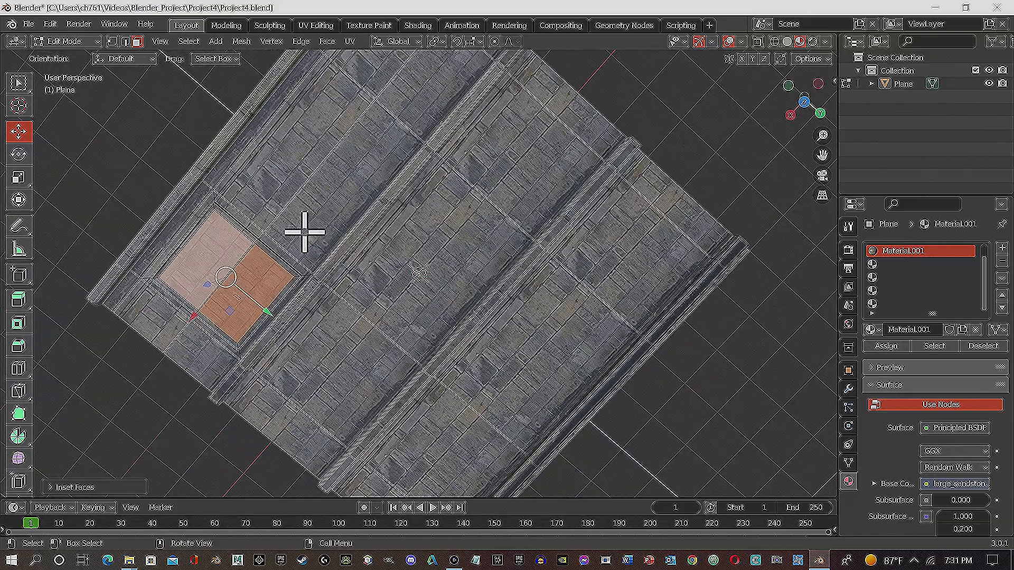
{"action": "key", "text": "g"}
{"action": "left_click", "coordinate": [301, 231]}
{"action": "middle_click_drag", "start_coordinate": [301, 231], "coordinate": [288, 197]}
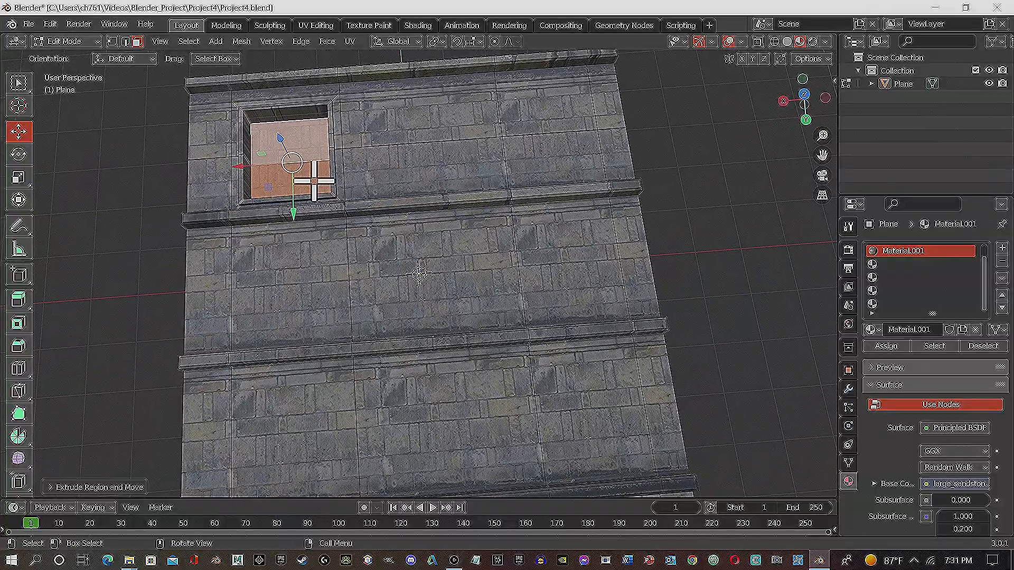
Select both recessed window faces, create a new material in the second slot, and set its base color to blue with hue 0.666 and saturation 1.000
{"action": "middle_click_drag", "start_coordinate": [328, 182], "coordinate": [276, 194]}
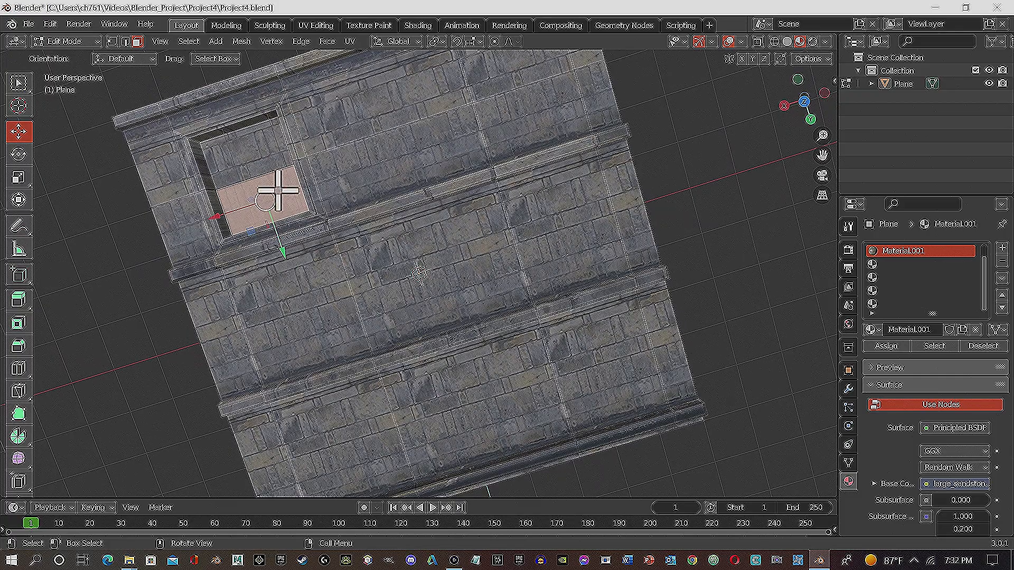
{"action": "left_click", "coordinate": [249, 170], "text": "shift"}
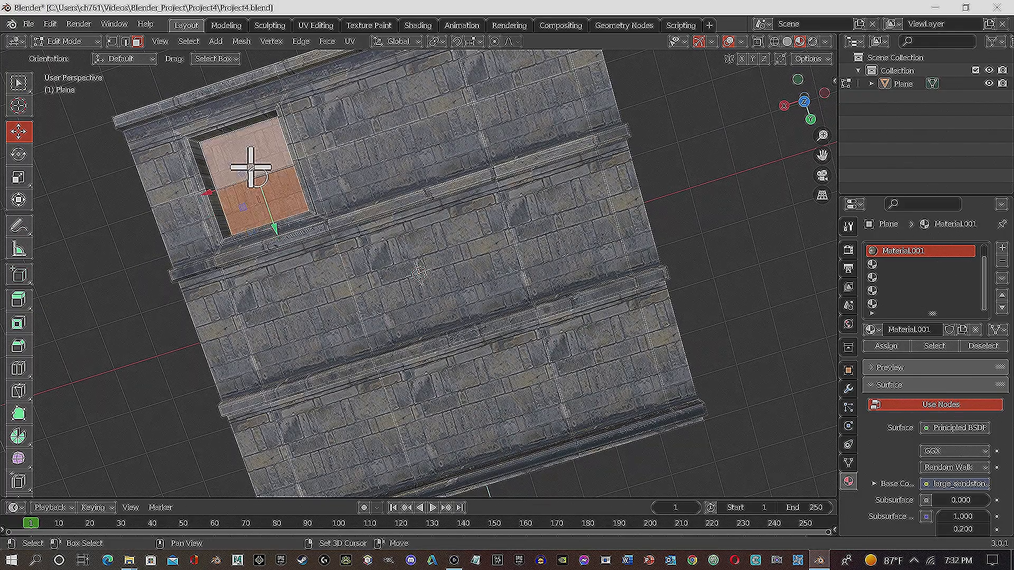
{"action": "left_click", "coordinate": [887, 264]}
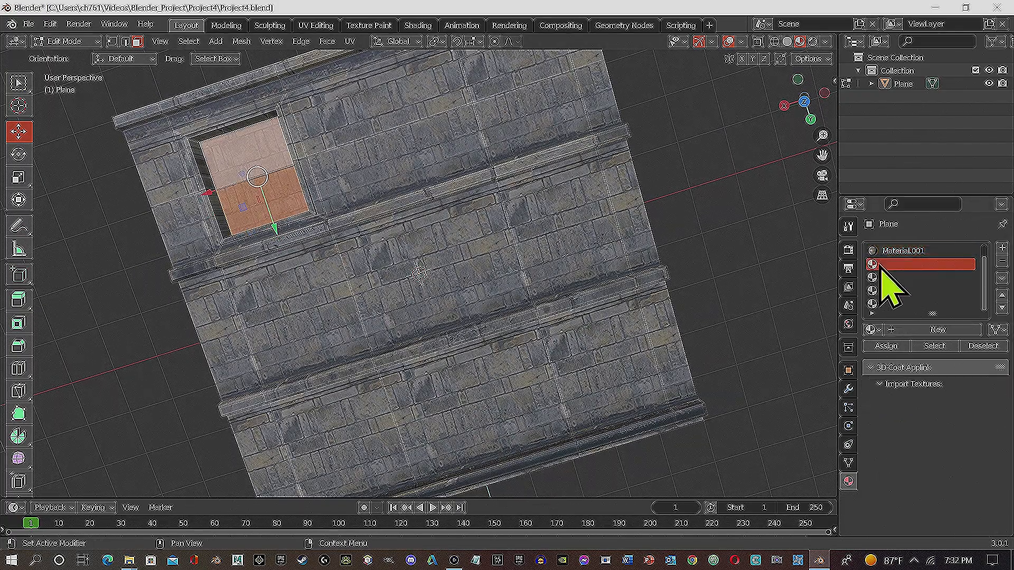
{"action": "left_click", "coordinate": [926, 330]}
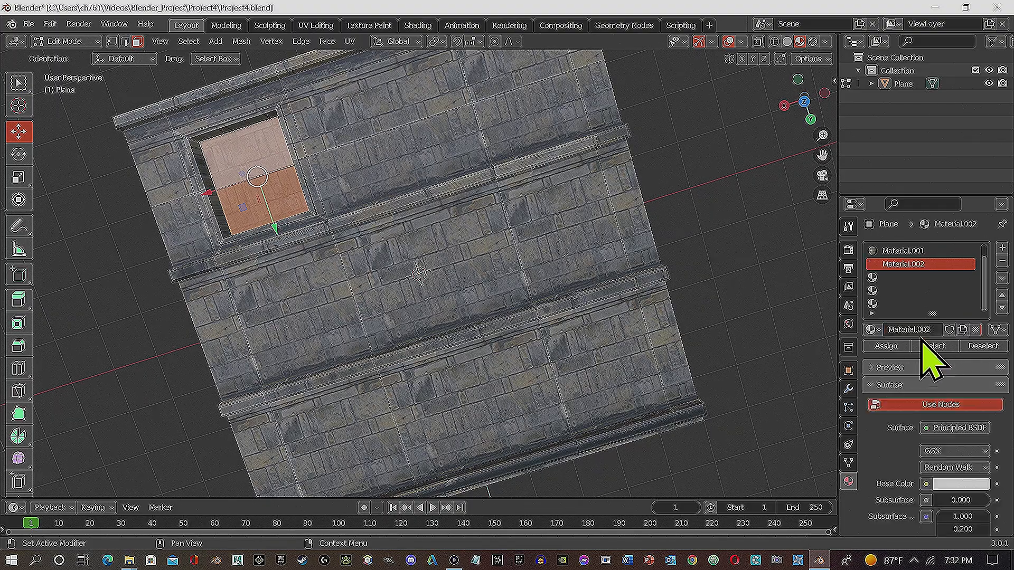
{"action": "left_click", "coordinate": [977, 485]}
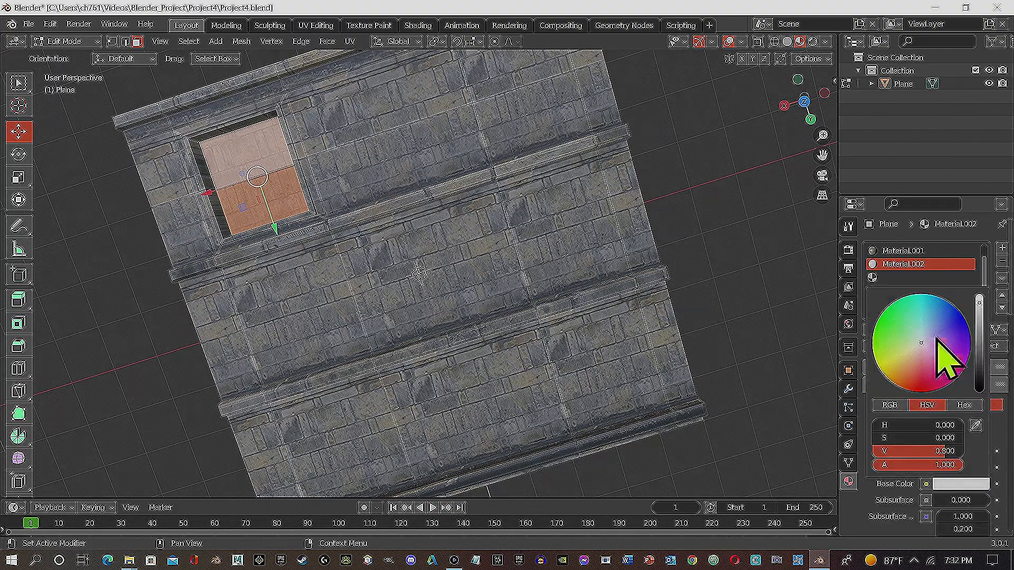
{"action": "left_click_drag", "start_coordinate": [923, 343], "coordinate": [959, 311]}
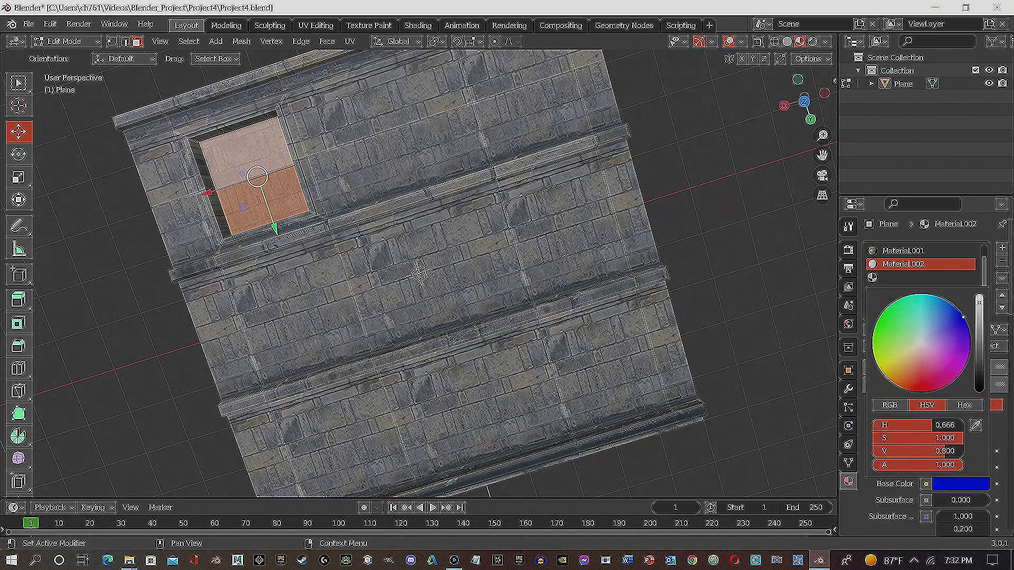
{"action": "scroll", "coordinate": [937, 510], "scroll_direction": "down", "scroll_amount": 4}
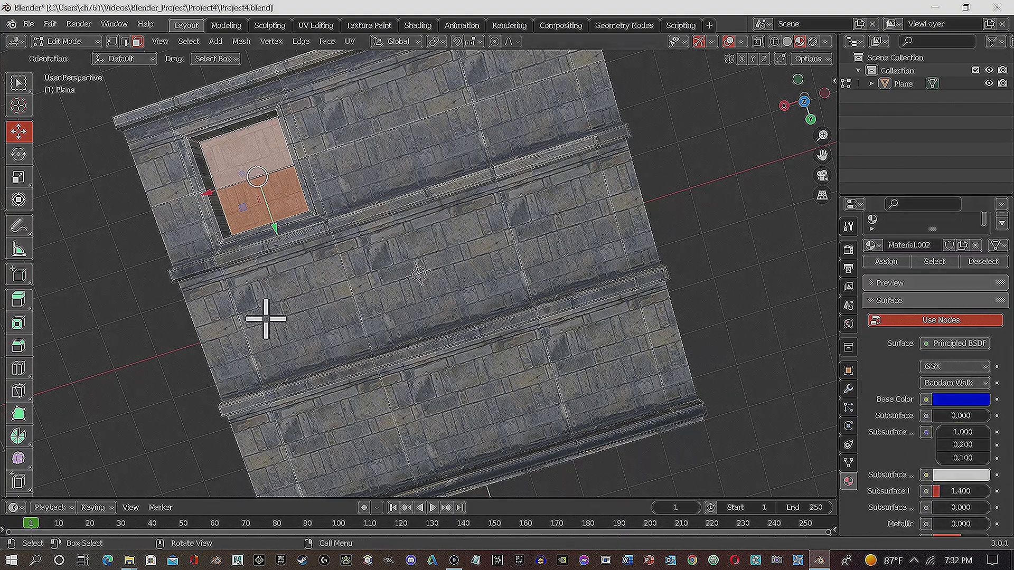
Assign the blue material to both recessed window faces and set its Metallic to 1.000 and Roughness to 0.000
{"action": "left_click", "coordinate": [891, 262]}
{"action": "left_click", "coordinate": [111, 247]}
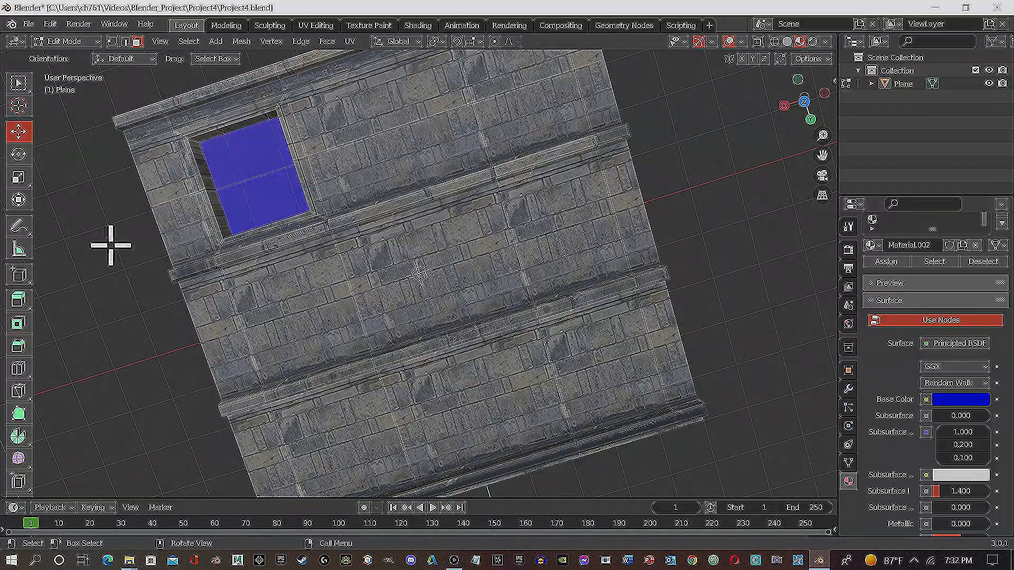
{"action": "middle_click_drag", "start_coordinate": [254, 167], "coordinate": [610, 260]}
{"action": "scroll", "coordinate": [930, 488], "scroll_direction": "down", "scroll_amount": 2}
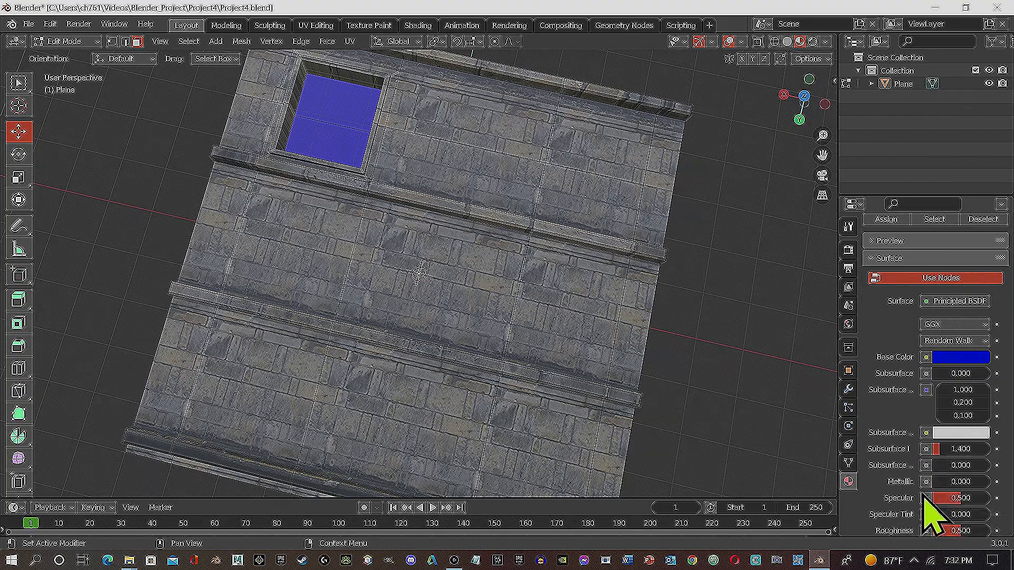
{"action": "left_click_drag", "start_coordinate": [933, 482], "coordinate": [988, 481]}
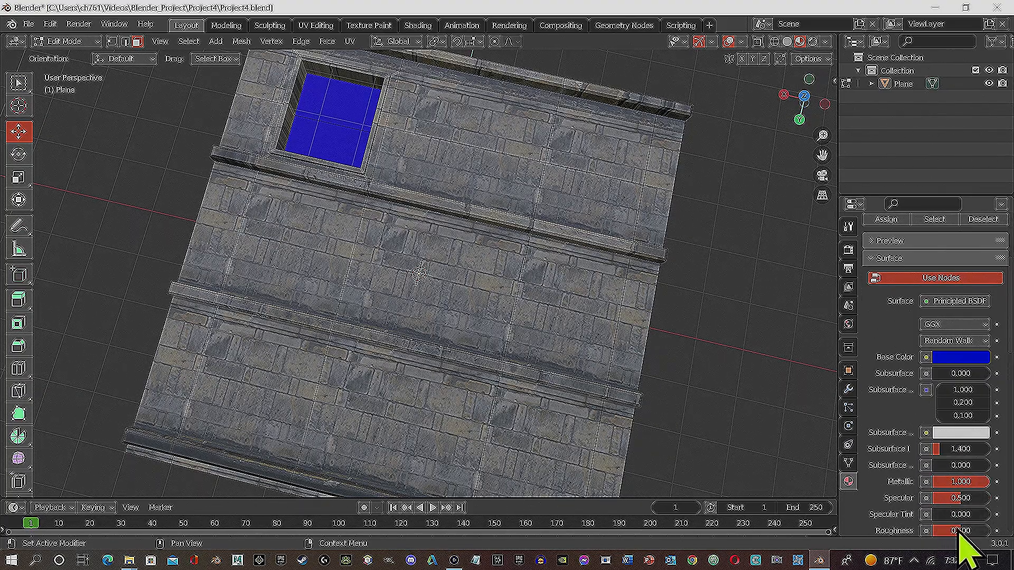
{"action": "left_click_drag", "start_coordinate": [958, 530], "coordinate": [934, 530]}
{"action": "middle_click_drag", "start_coordinate": [359, 204], "coordinate": [364, 173]}
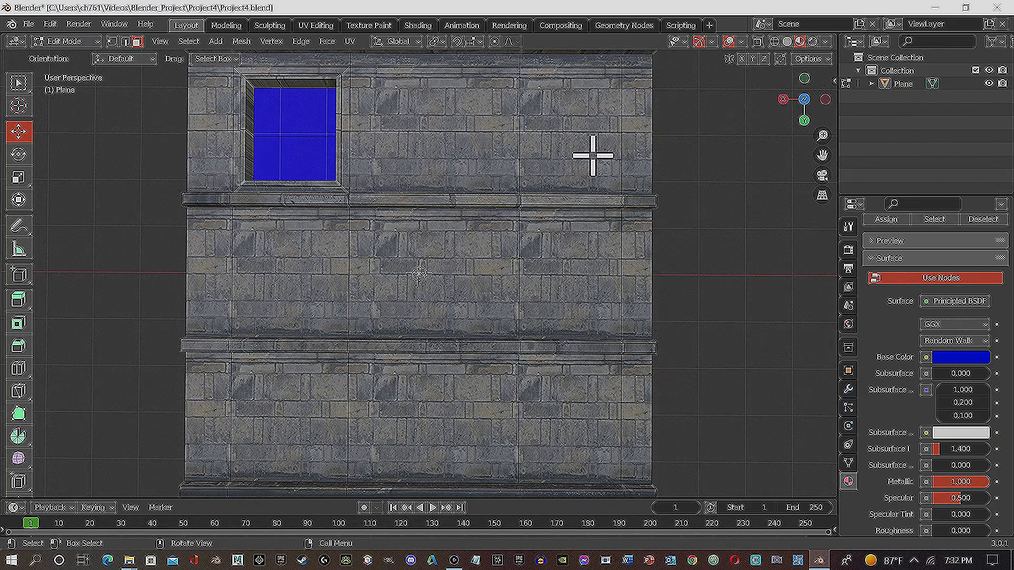
{"action": "middle_click_drag", "start_coordinate": [296, 138], "coordinate": [276, 115]}
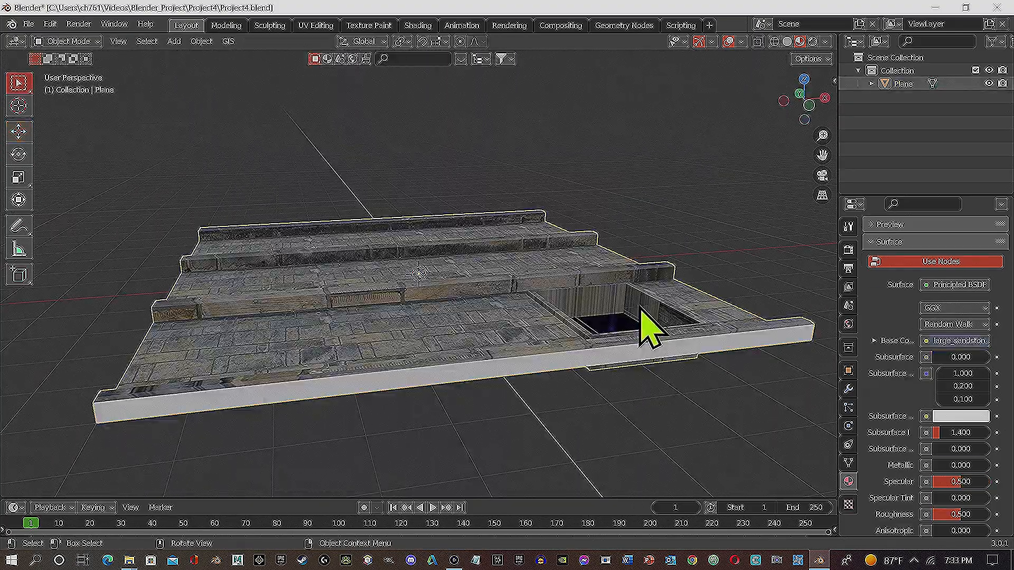
Select the inner side wall of the first window recess and unwrap its UVs
{"action": "key", "text": "Tab"}
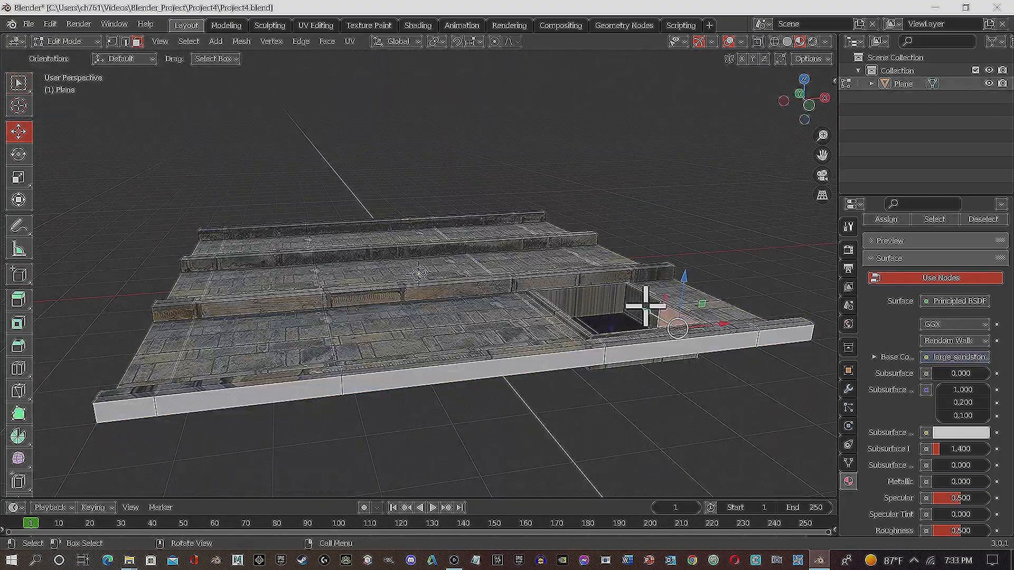
{"action": "left_click", "coordinate": [644, 306]}
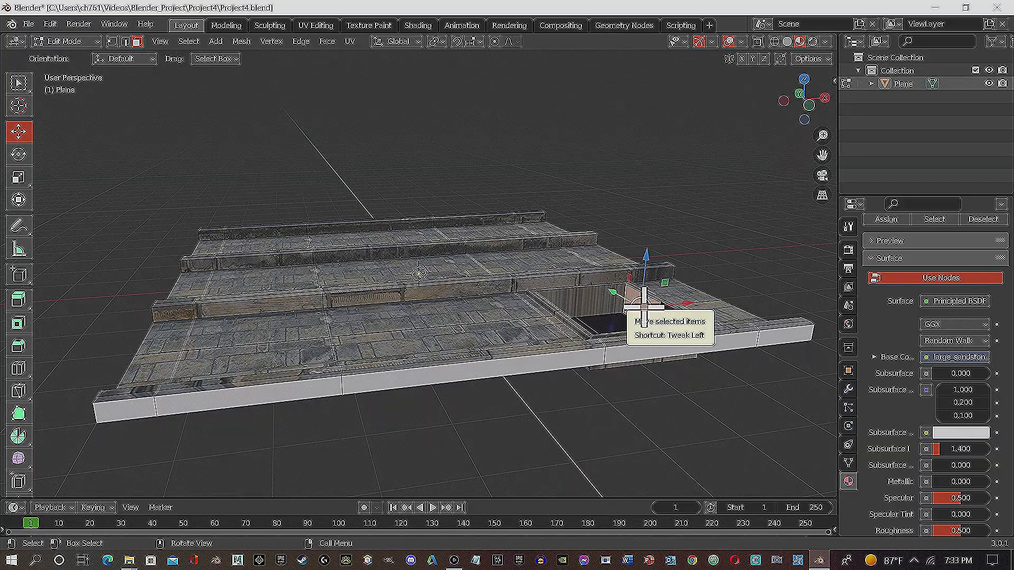
{"action": "middle_click_drag", "start_coordinate": [597, 305], "coordinate": [478, 313]}
{"action": "middle_click_drag", "start_coordinate": [238, 344], "coordinate": [374, 189]}
{"action": "left_click", "coordinate": [370, 176], "text": "shift"}
{"action": "left_click", "coordinate": [382, 160]}
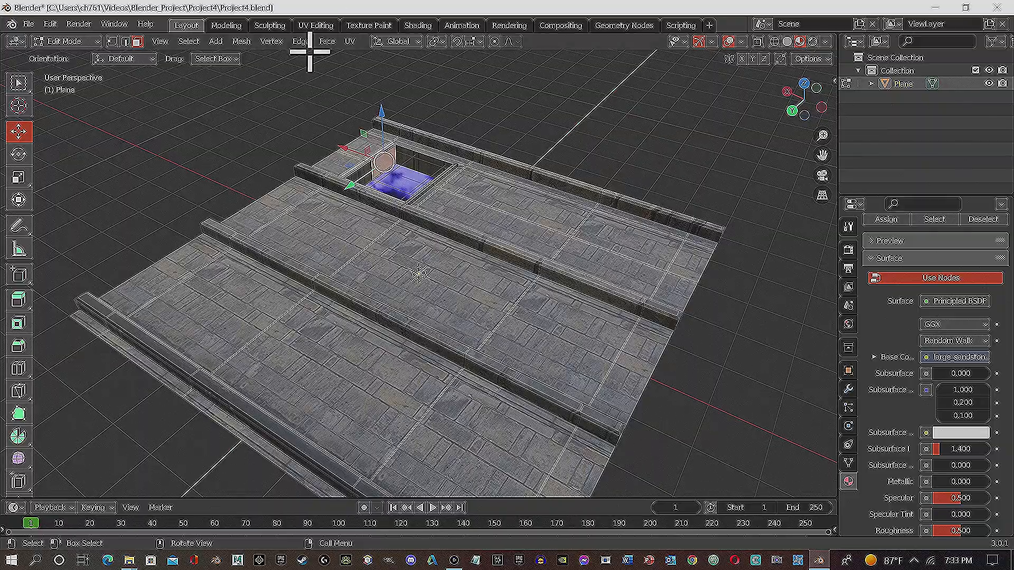
{"action": "left_click", "coordinate": [350, 42]}
{"action": "left_click", "coordinate": [376, 58]}
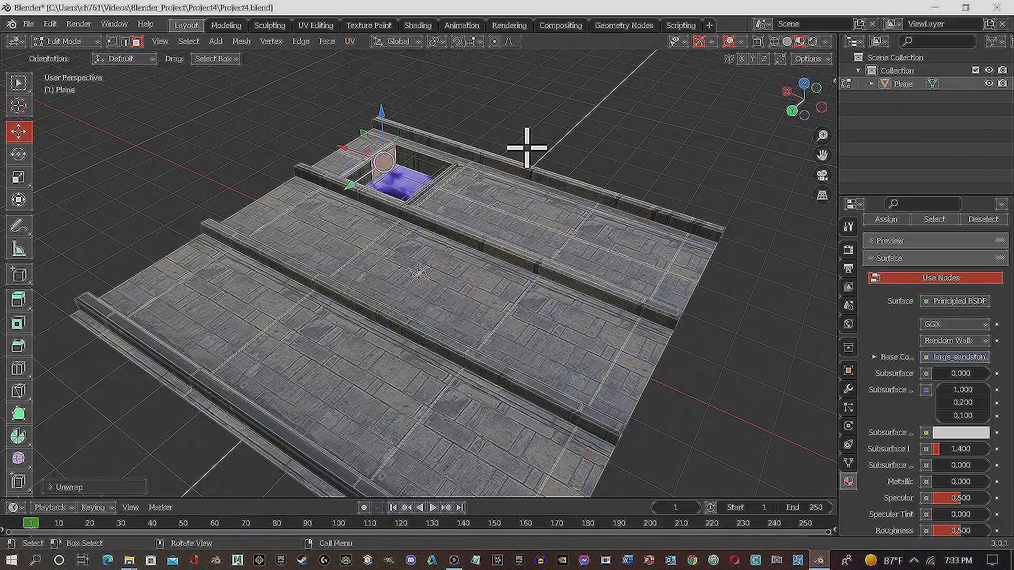
Inset the two stacked faces between the last two vertical cuts in the uppermost brick section by about 0.022 m
{"action": "middle_click_drag", "start_coordinate": [437, 181], "coordinate": [594, 173]}
{"action": "left_click", "coordinate": [584, 188]}
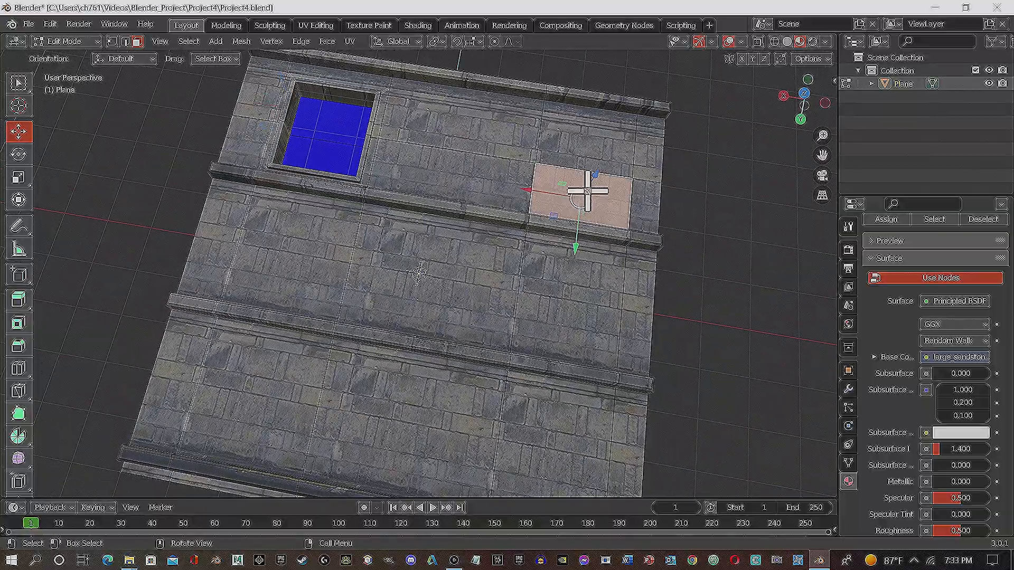
{"action": "left_click", "coordinate": [603, 153], "text": "shift"}
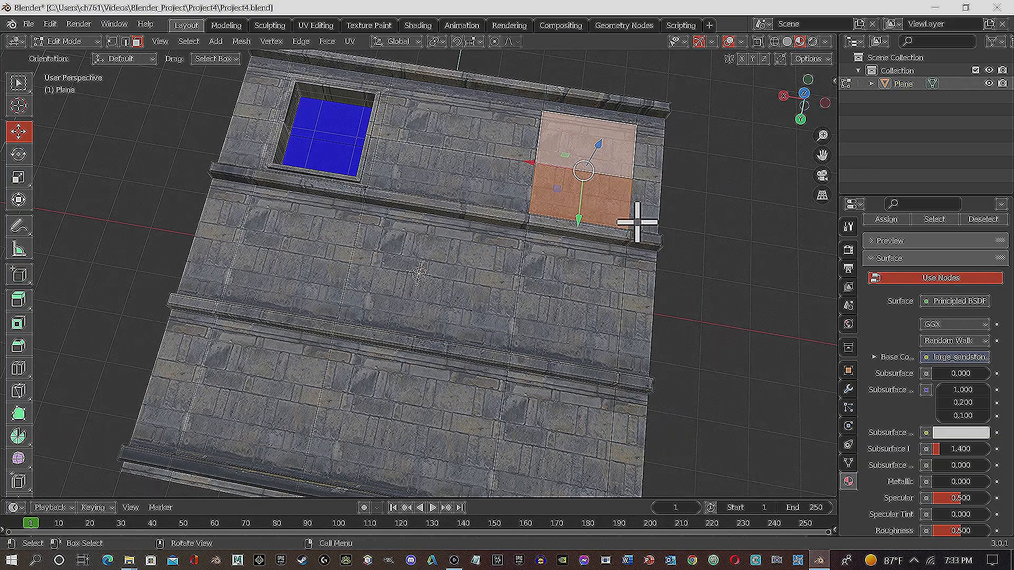
{"action": "key", "text": "i"}
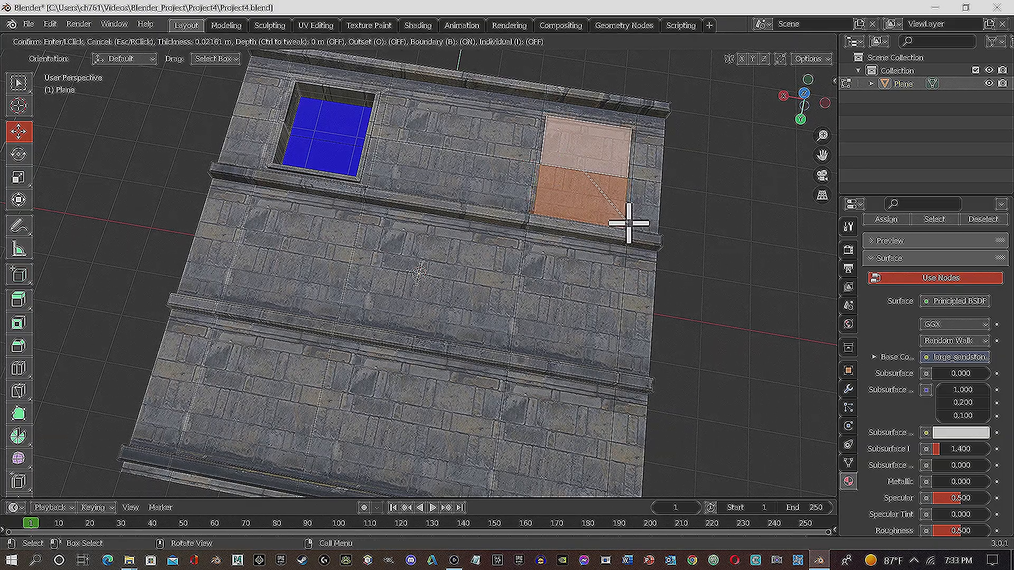
{"action": "left_click", "coordinate": [629, 223]}
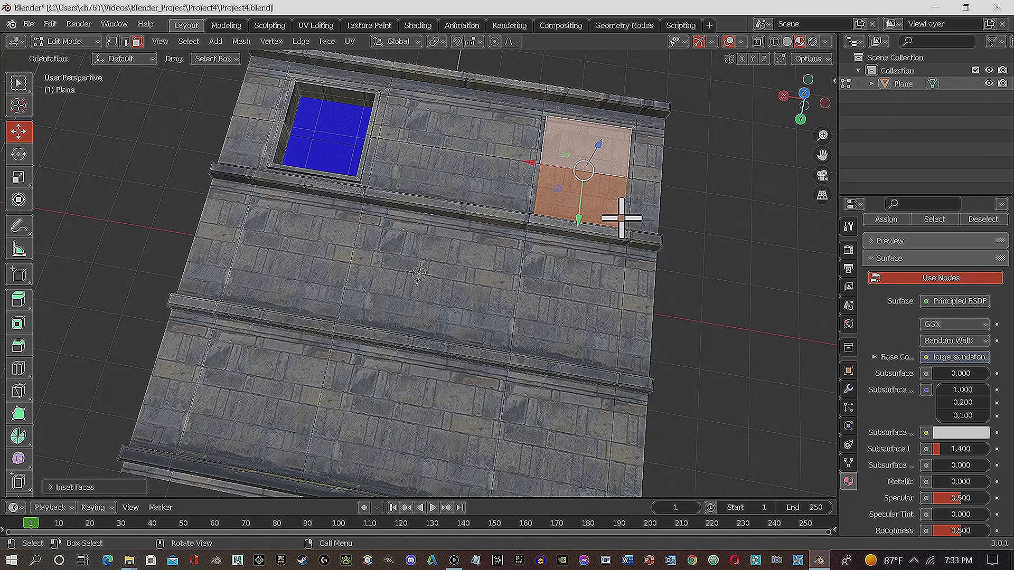
Extrude the second window's inset faces inward by about 0.25 m
{"action": "middle_click_drag", "start_coordinate": [671, 188], "coordinate": [631, 278]}
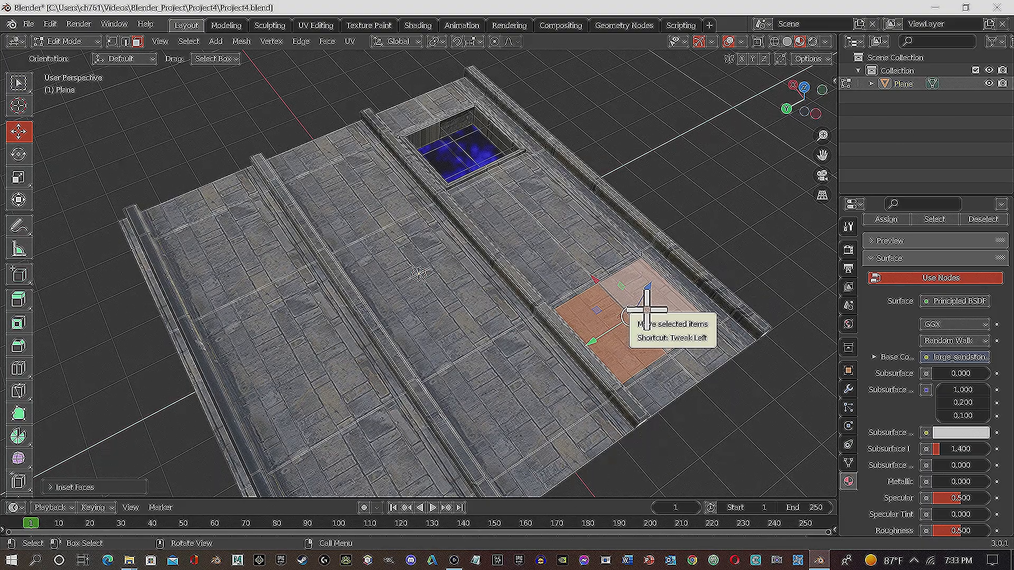
{"action": "key", "text": "e"}
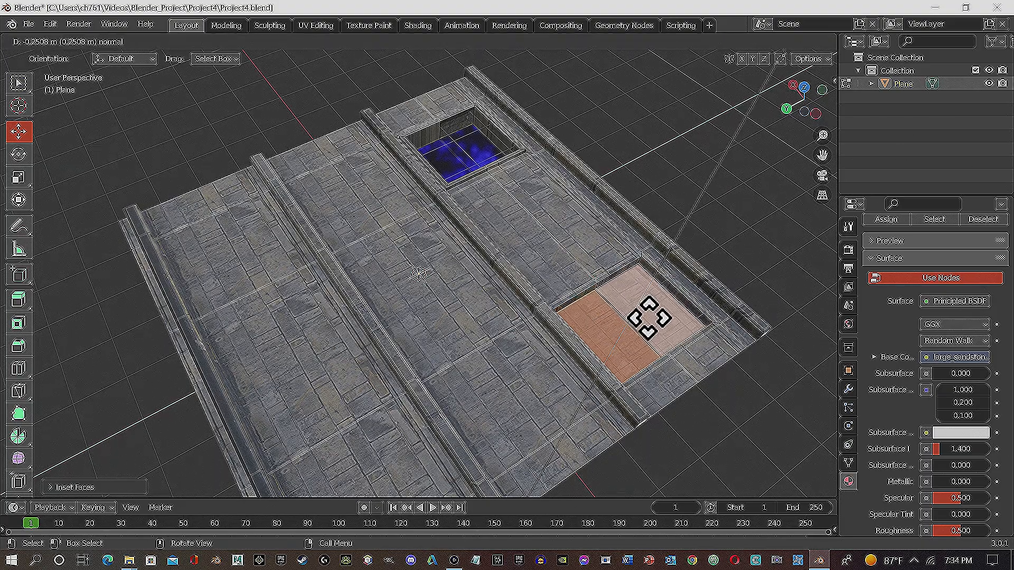
{"action": "left_click", "coordinate": [649, 318]}
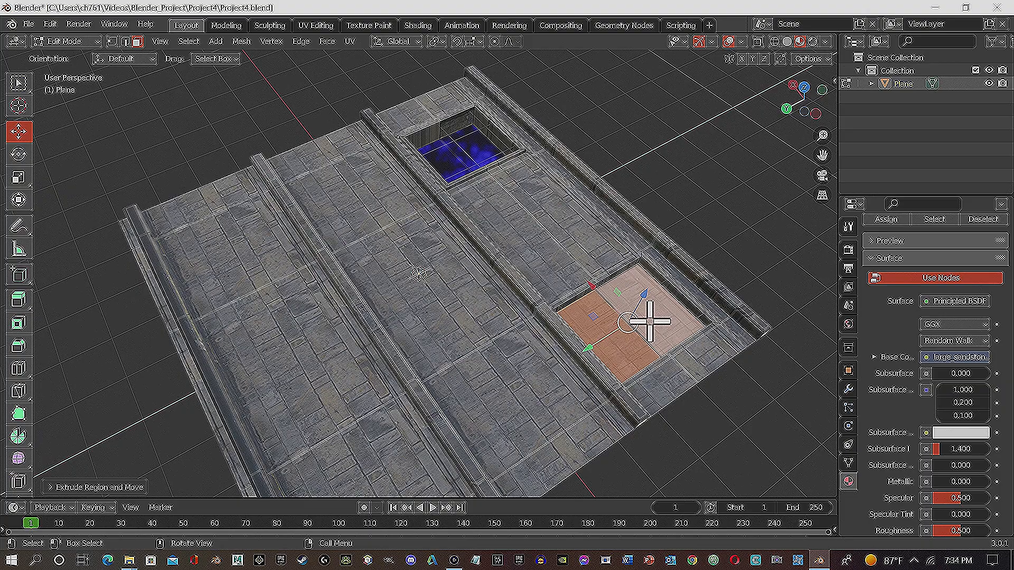
Inset the second window's recessed faces by about 0.014 m and extrude them further inward by about 0.473 m
{"action": "key", "text": "i"}
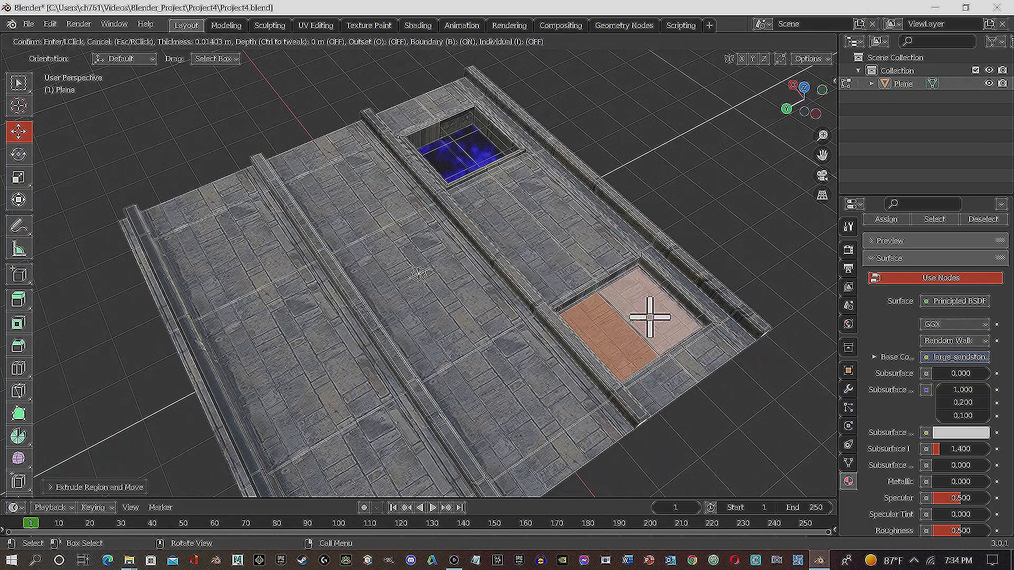
{"action": "left_click", "coordinate": [649, 317]}
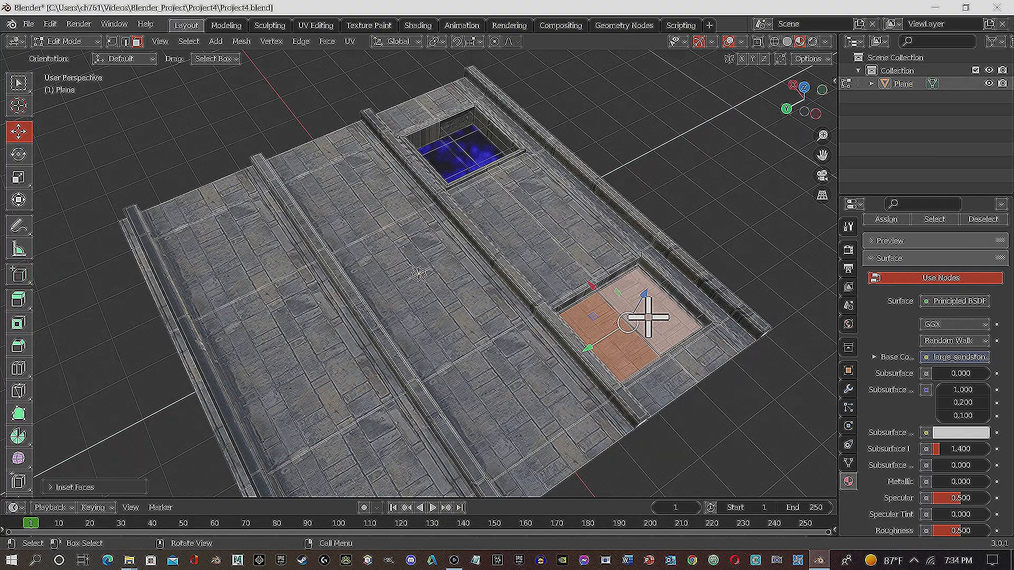
{"action": "key", "text": "e"}
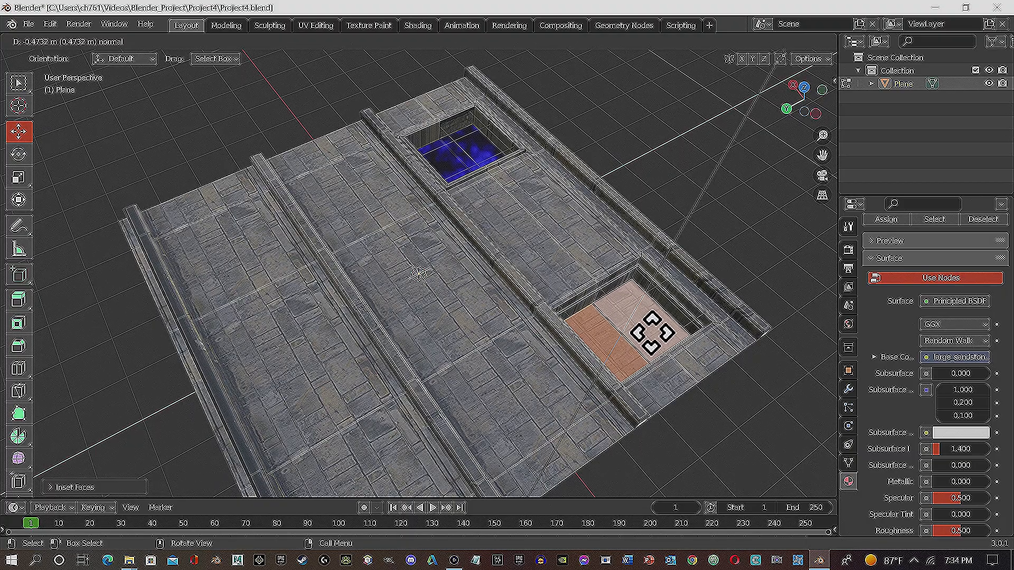
{"action": "left_click", "coordinate": [653, 332]}
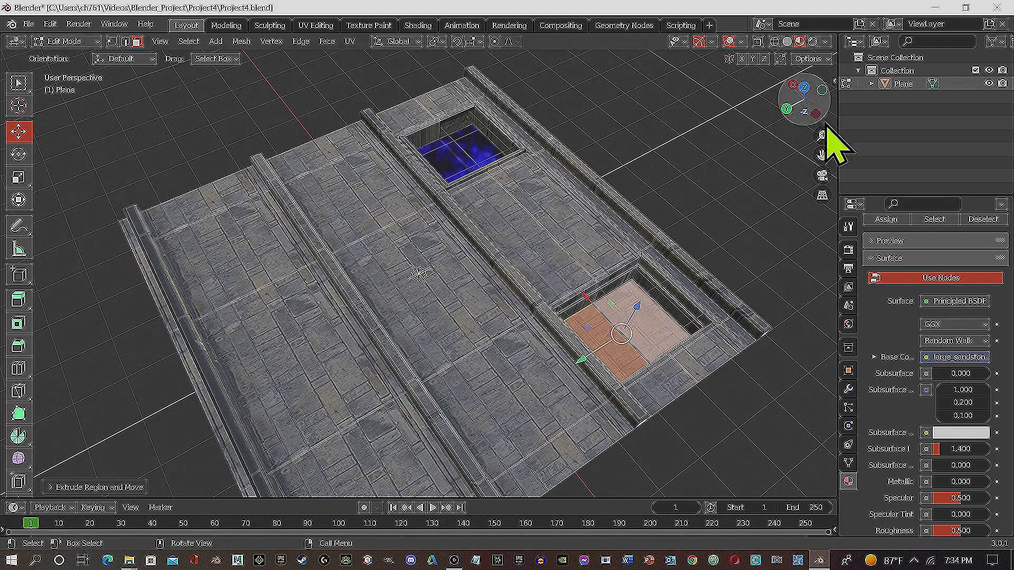
Assign the blue Material.002 to the two recessed faces of the second window
{"action": "scroll", "coordinate": [892, 354], "scroll_direction": "up", "scroll_amount": 6}
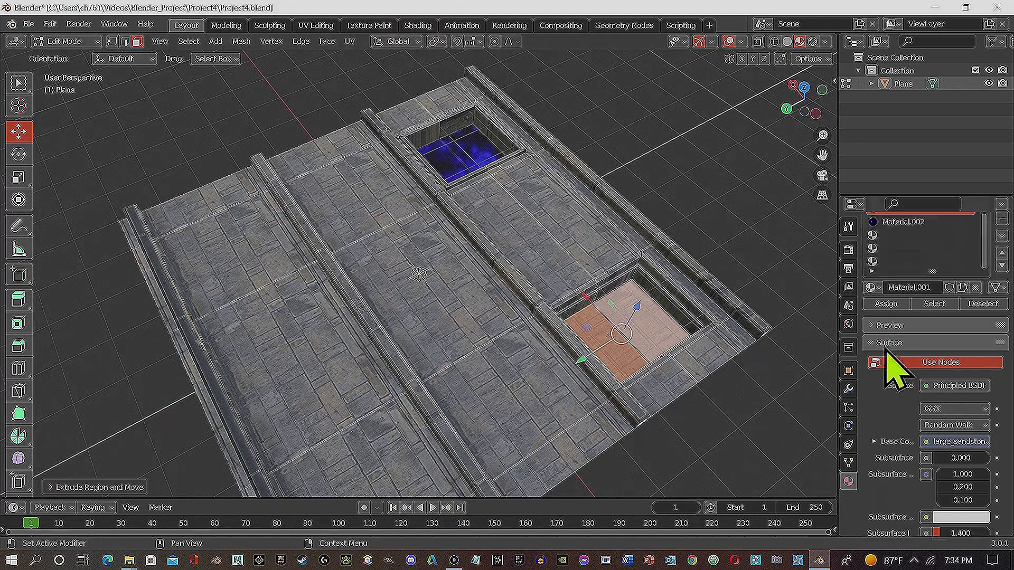
{"action": "left_click", "coordinate": [898, 264]}
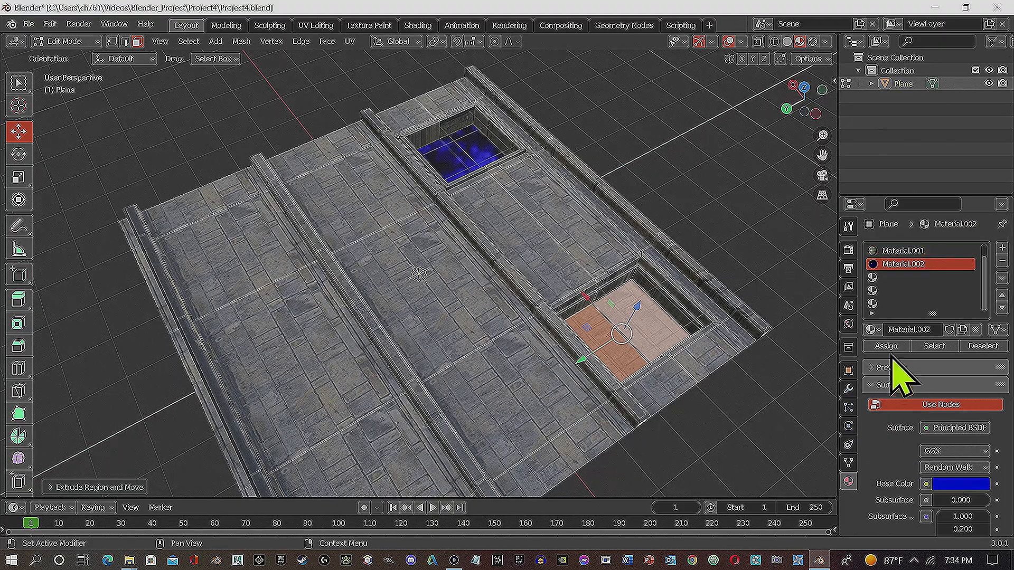
{"action": "left_click", "coordinate": [888, 347]}
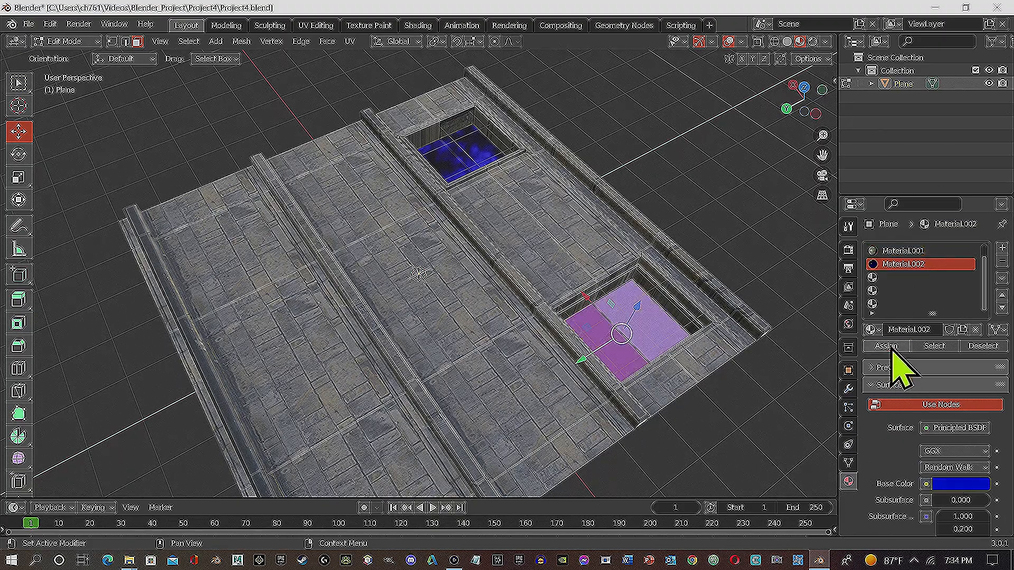
Select the inner side wall faces all around the second window recess and unwrap their UVs
{"action": "left_click", "coordinate": [660, 292]}
{"action": "middle_click_drag", "start_coordinate": [658, 321], "coordinate": [598, 369]}
{"action": "left_click", "coordinate": [618, 368], "text": "shift"}
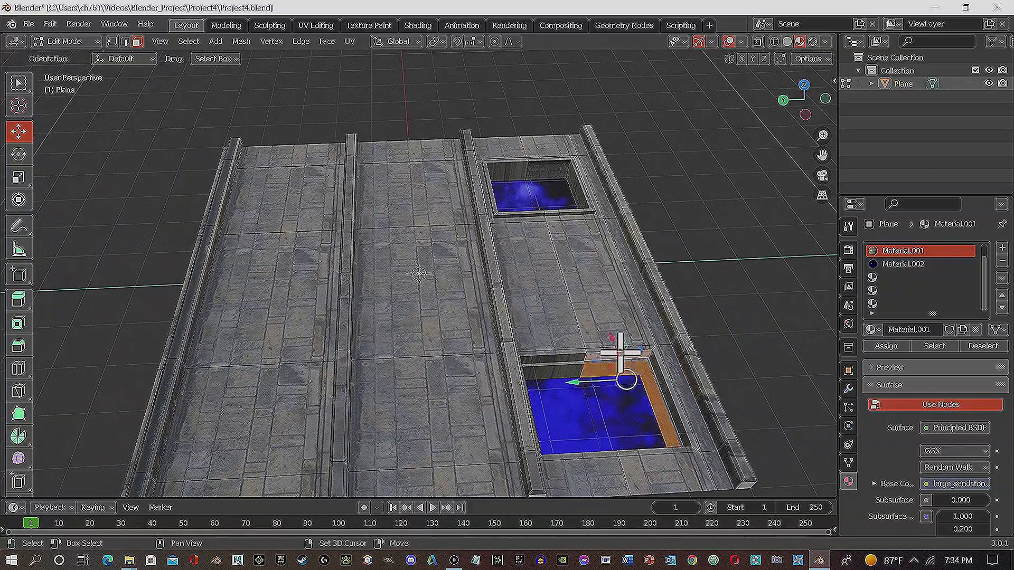
{"action": "middle_click_drag", "start_coordinate": [663, 383], "coordinate": [399, 372]}
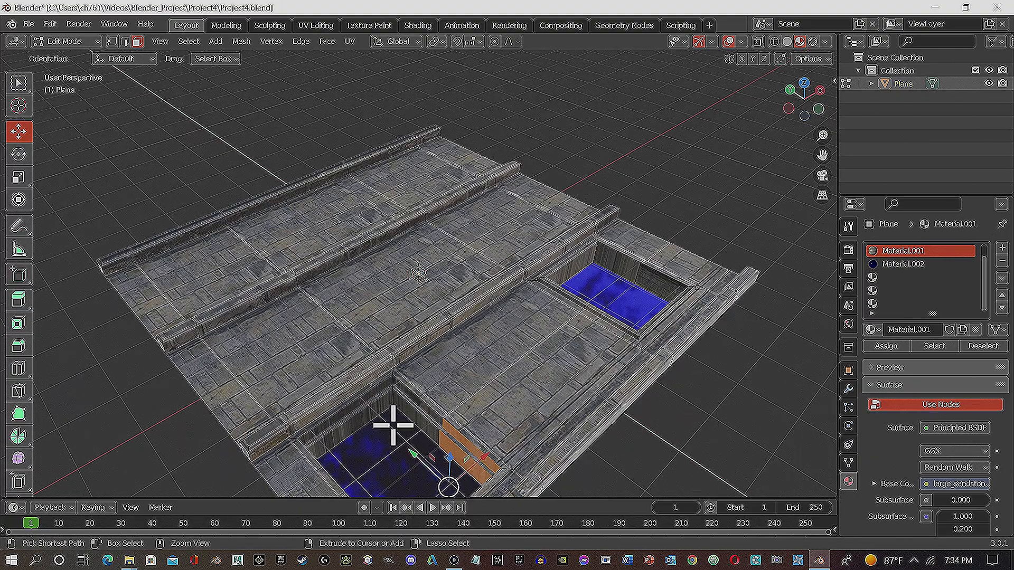
{"action": "left_click", "coordinate": [417, 405], "text": "ctrl"}
{"action": "left_click", "coordinate": [312, 434], "text": "ctrl"}
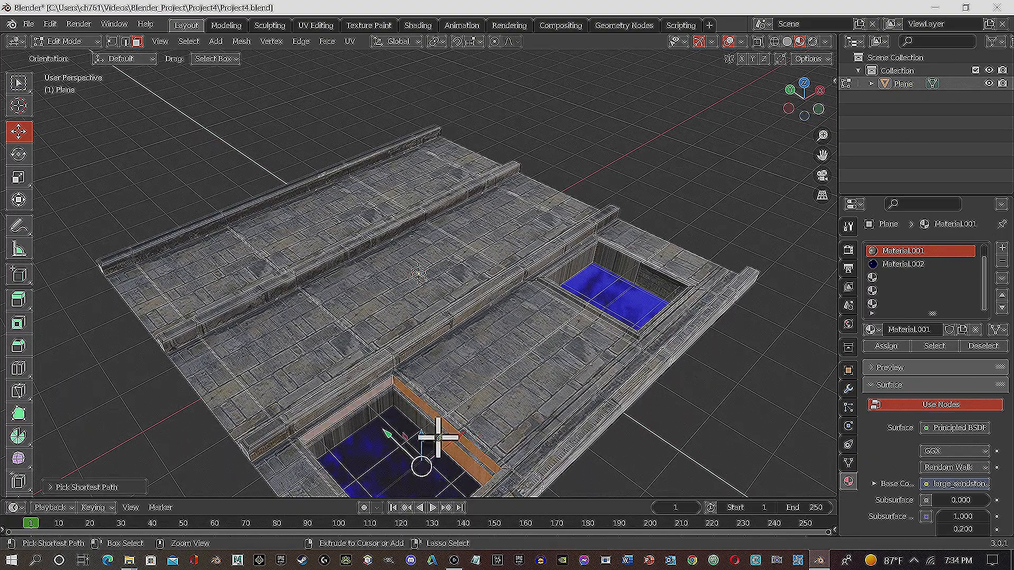
{"action": "left_click", "coordinate": [352, 425], "text": "ctrl"}
{"action": "middle_click_drag", "start_coordinate": [421, 421], "coordinate": [321, 409]}
{"action": "left_click", "coordinate": [177, 323], "text": "ctrl"}
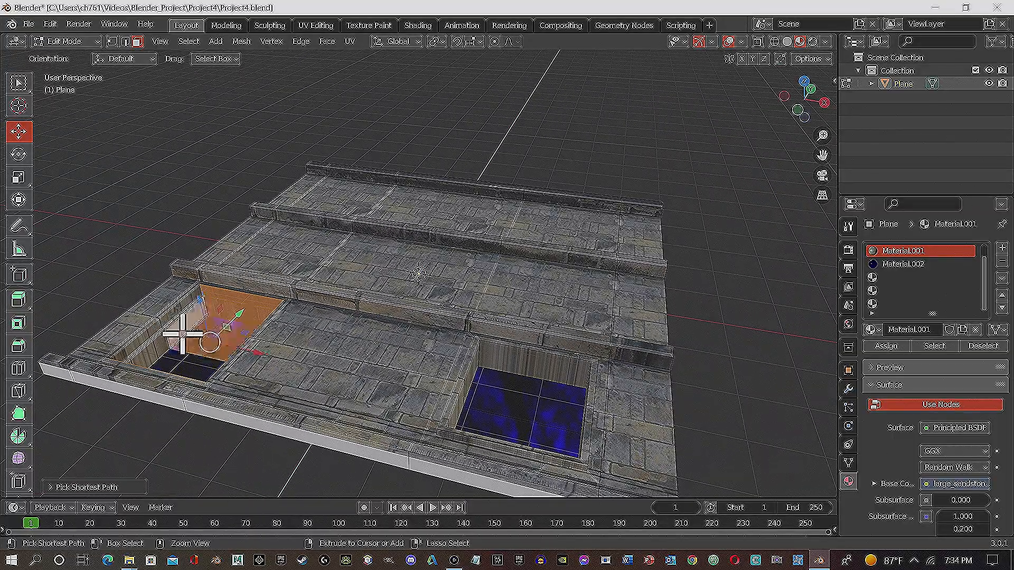
{"action": "left_click", "coordinate": [169, 314], "text": "ctrl"}
{"action": "left_click", "coordinate": [155, 351], "text": "ctrl"}
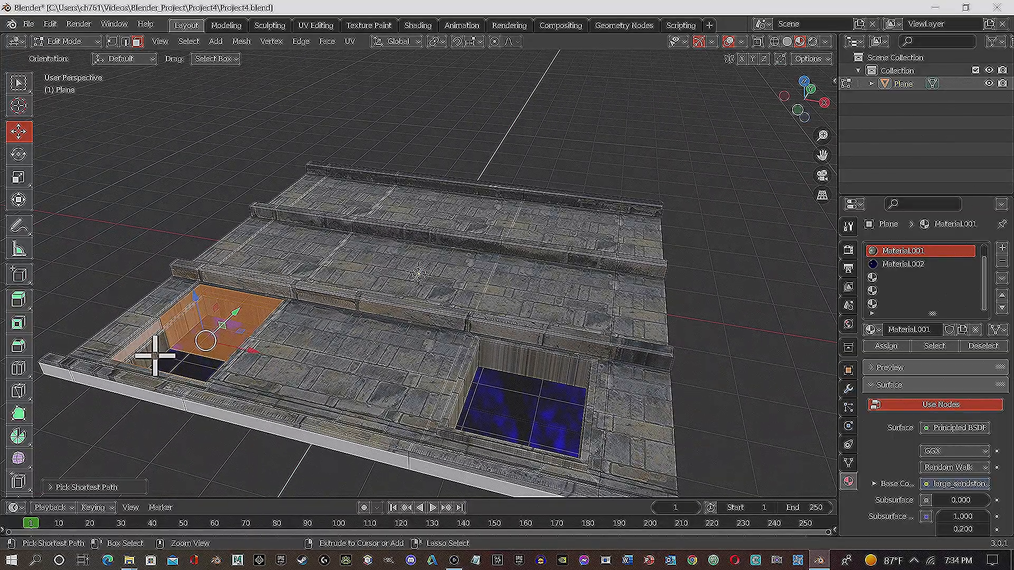
{"action": "middle_click_drag", "start_coordinate": [151, 354], "coordinate": [74, 324]}
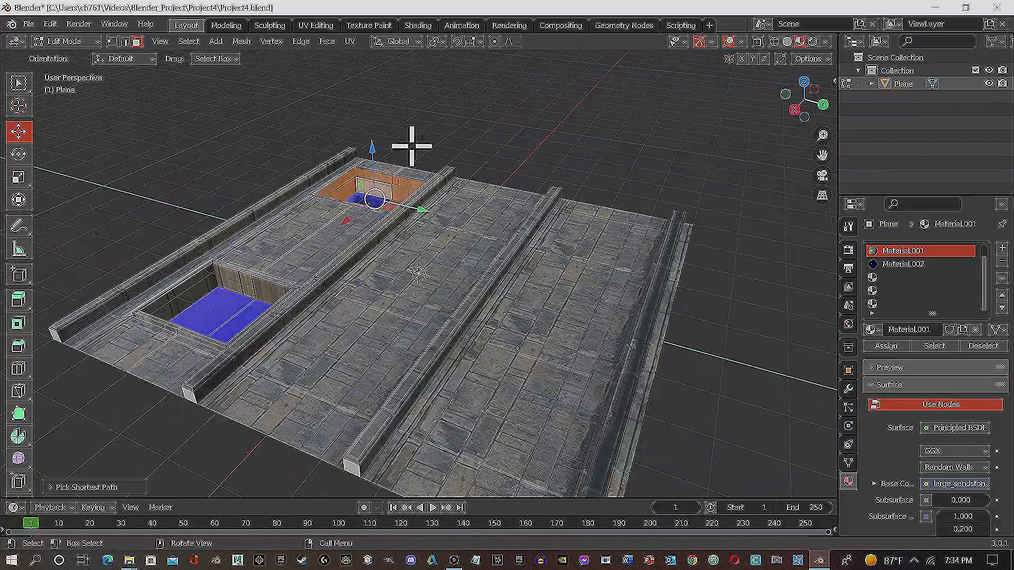
{"action": "left_click", "coordinate": [350, 42]}
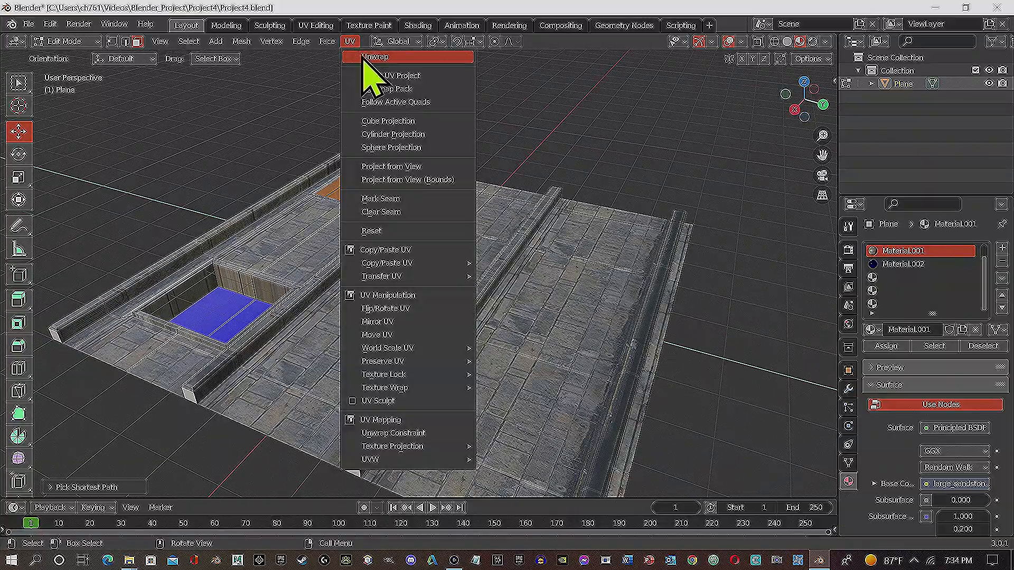
{"action": "left_click", "coordinate": [361, 57]}
{"action": "middle_click_drag", "start_coordinate": [285, 163], "coordinate": [618, 153]}
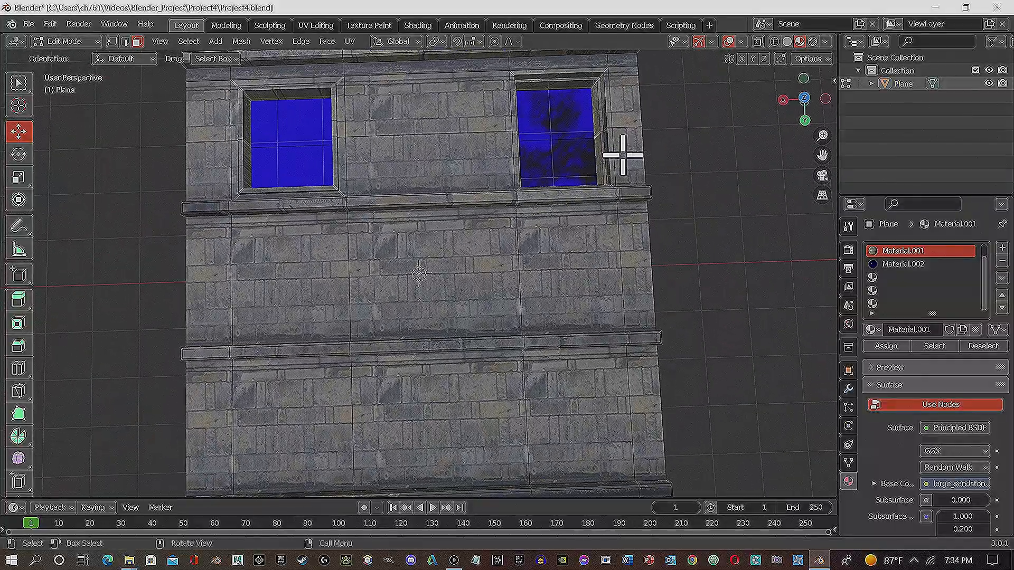
Add a cube to the facade mesh at its center
{"action": "middle_click_drag", "start_coordinate": [556, 180], "coordinate": [480, 181]}
{"action": "scroll", "coordinate": [480, 181], "scroll_direction": "down", "scroll_amount": 1}
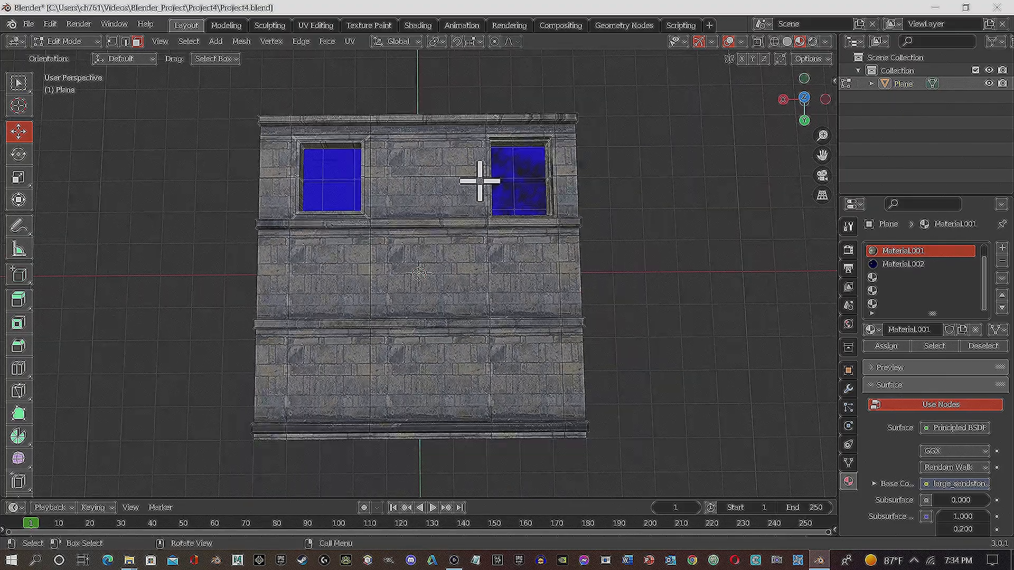
{"action": "scroll", "coordinate": [475, 190], "scroll_direction": "up", "scroll_amount": 3}
{"action": "scroll", "coordinate": [470, 194], "scroll_direction": "down", "scroll_amount": 1}
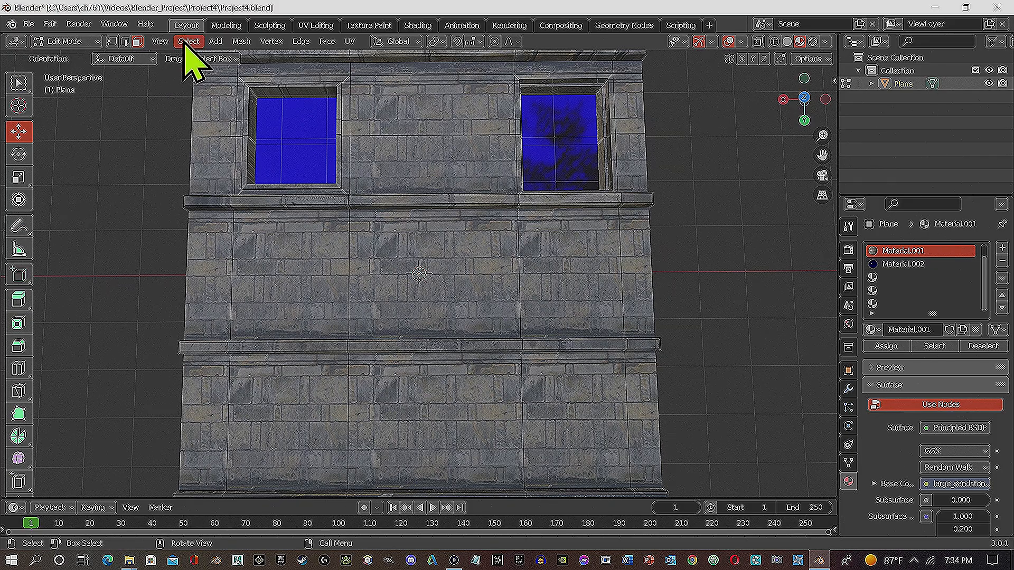
{"action": "left_click", "coordinate": [216, 41]}
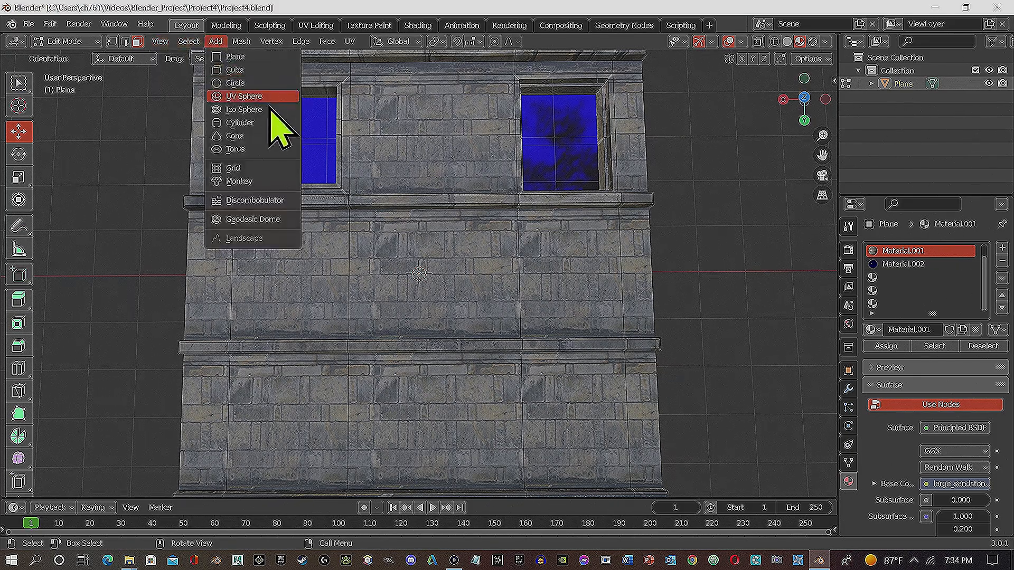
{"action": "left_click", "coordinate": [252, 78]}
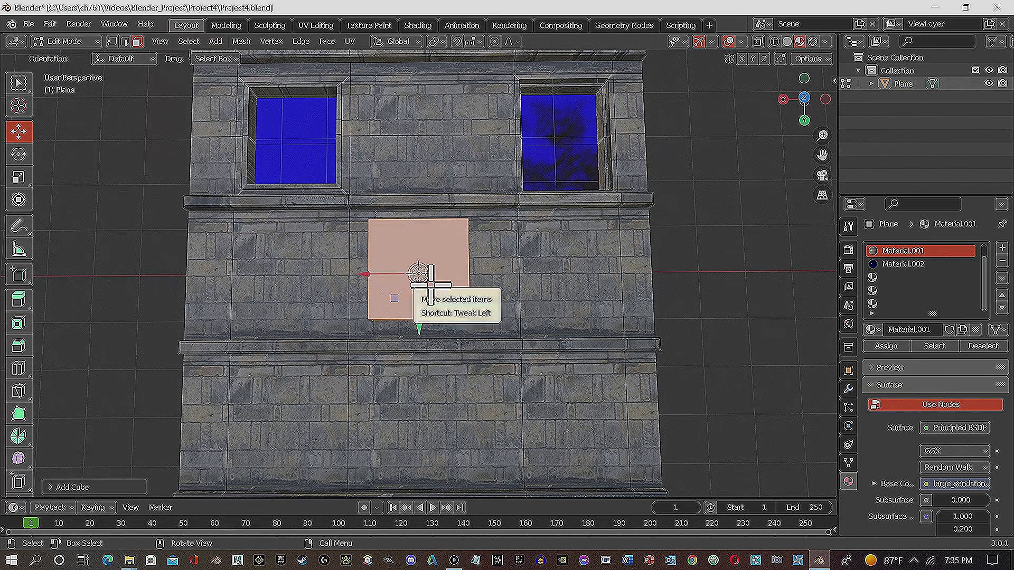
Stretch the new cube along Y to span the facade's full height and flatten it along Z into a slab
{"action": "key", "text": "s"}
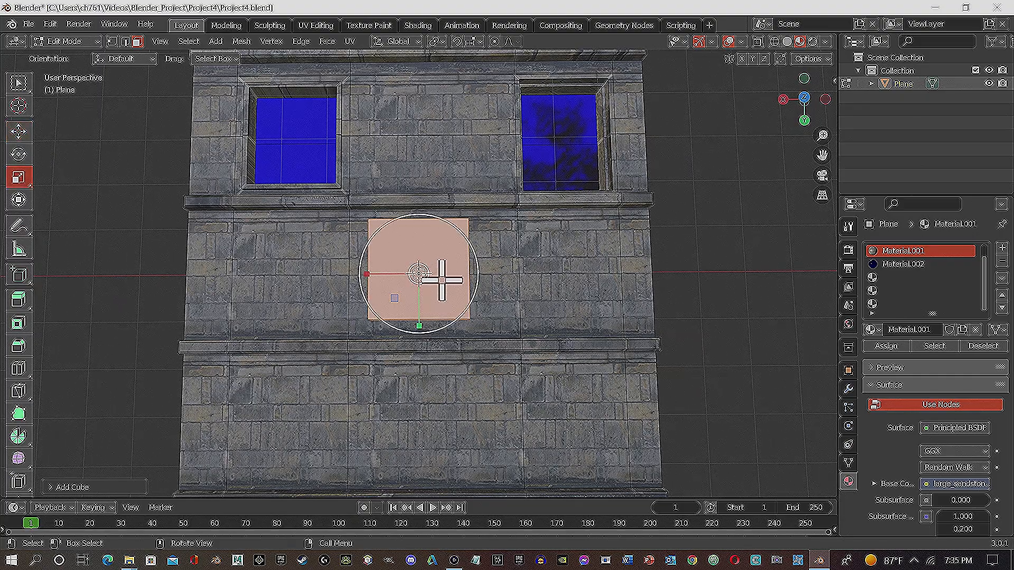
{"action": "left_click_drag", "start_coordinate": [420, 326], "coordinate": [402, 80]}
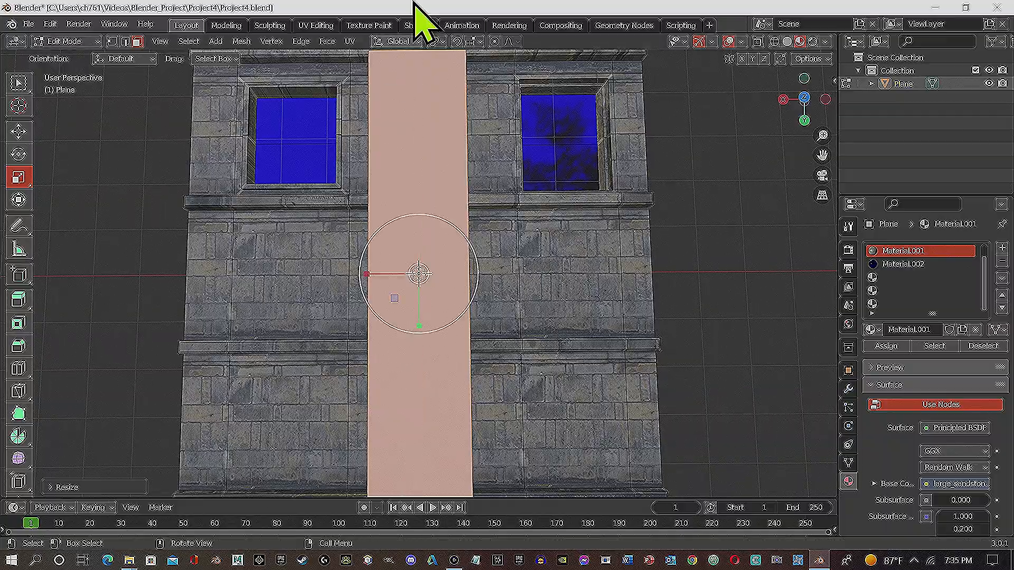
{"action": "middle_click_drag", "start_coordinate": [403, 177], "coordinate": [497, 157]}
{"action": "left_click_drag", "start_coordinate": [419, 222], "coordinate": [416, 262]}
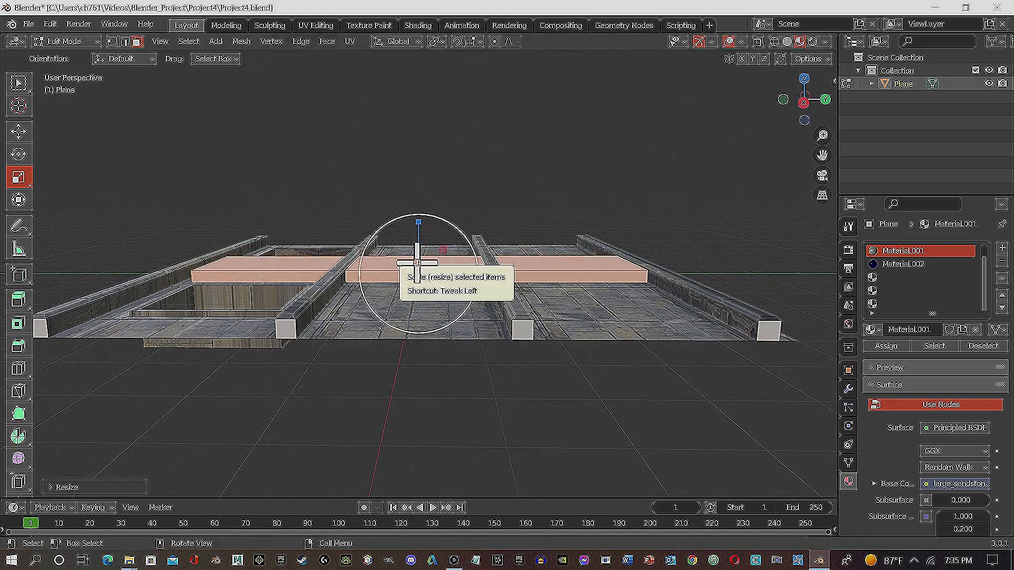
Raise and thin the slab along Z so that it rests on top of the facade's horizontal ridges
{"action": "key", "text": "g"}
{"action": "left_click_drag", "start_coordinate": [419, 219], "coordinate": [422, 197]}
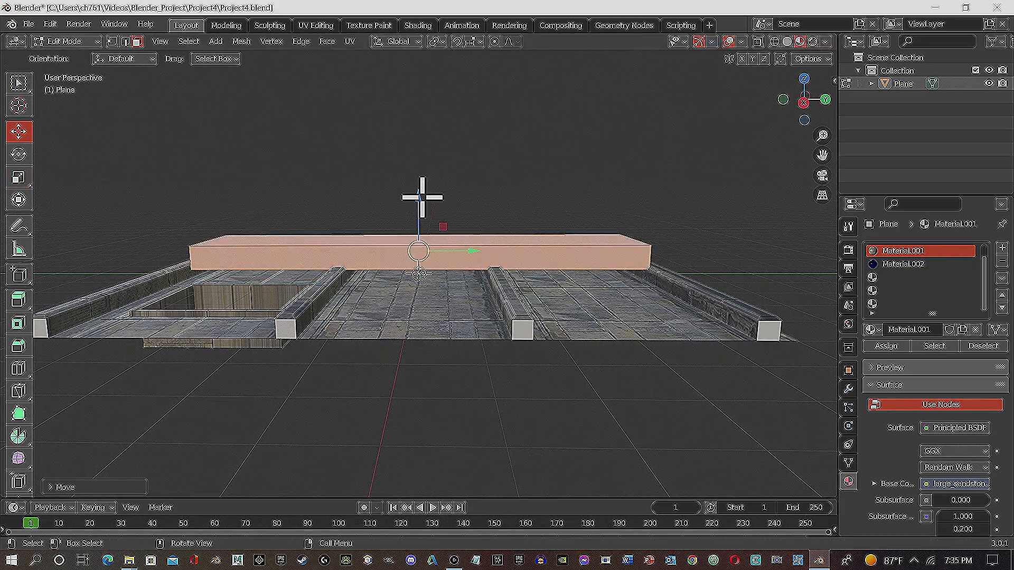
{"action": "left_click_drag", "start_coordinate": [420, 195], "coordinate": [421, 209]}
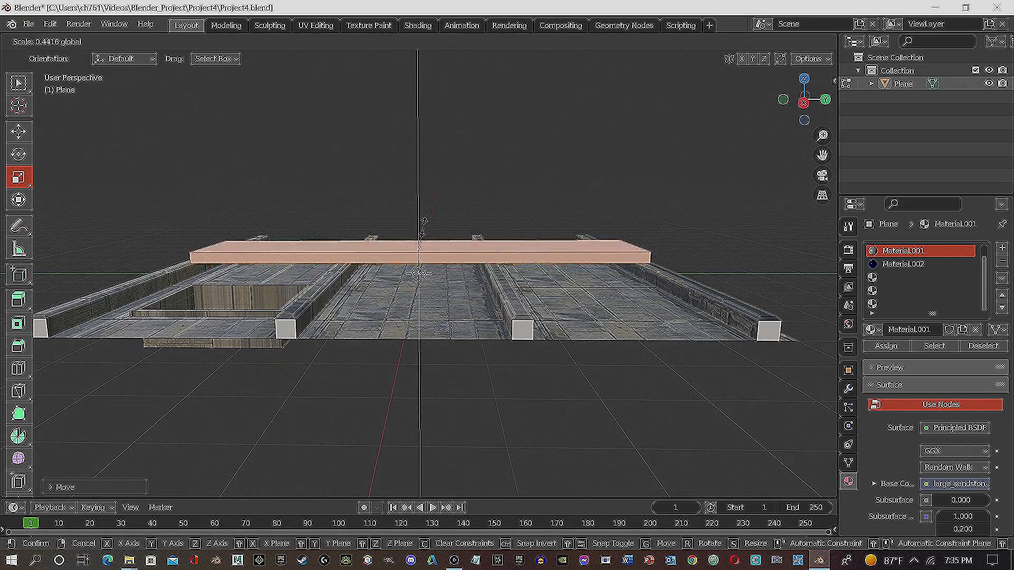
{"action": "left_click", "coordinate": [425, 234]}
{"action": "mouse_move", "coordinate": [415, 267]}
{"action": "middle_mouse_down"}
{"action": "mouse_move", "coordinate": [416, 238]}
{"action": "mouse_move", "coordinate": [418, 249]}
{"action": "middle_mouse_up"}
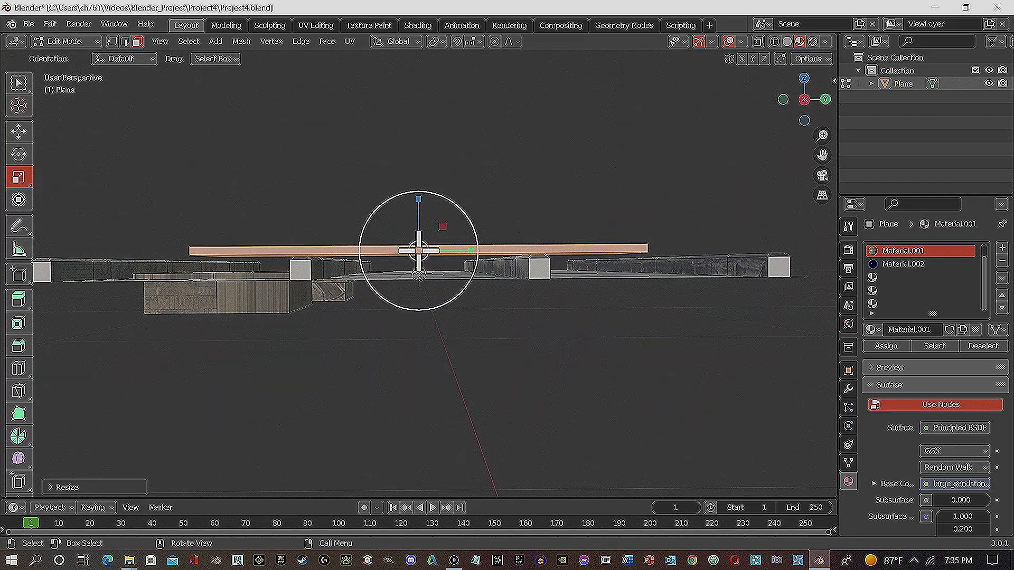
{"action": "left_click_drag", "start_coordinate": [422, 200], "coordinate": [420, 208]}
Scale the slab slightly along Y so its ends reach just past the facade's outer ridges
{"action": "middle_click_drag", "start_coordinate": [543, 278], "coordinate": [264, 314]}
{"action": "key", "text": "shift+space"}
{"action": "key", "text": "s"}
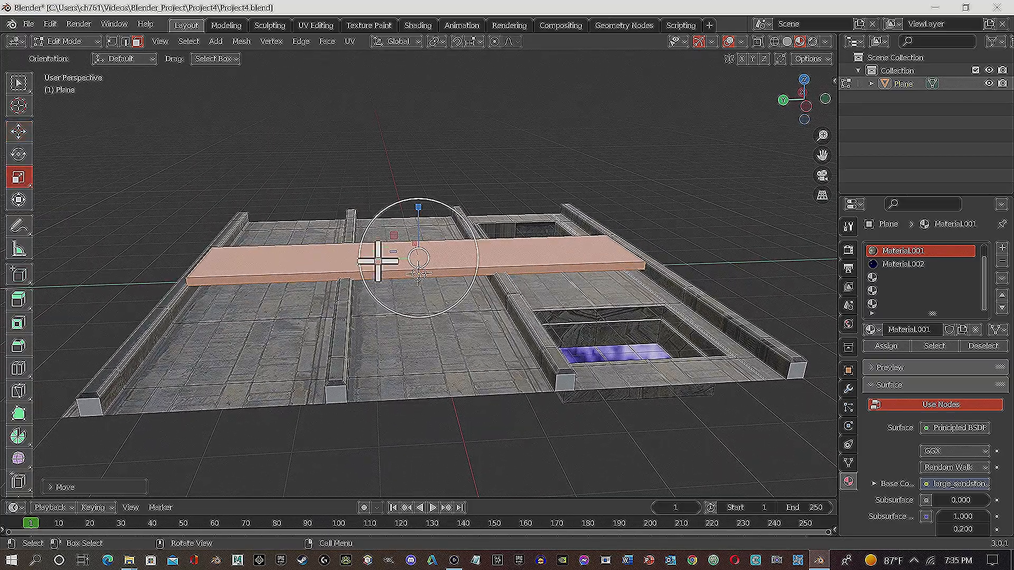
{"action": "left_click_drag", "start_coordinate": [367, 259], "coordinate": [352, 264]}
{"action": "middle_click_drag", "start_coordinate": [351, 283], "coordinate": [521, 369]}
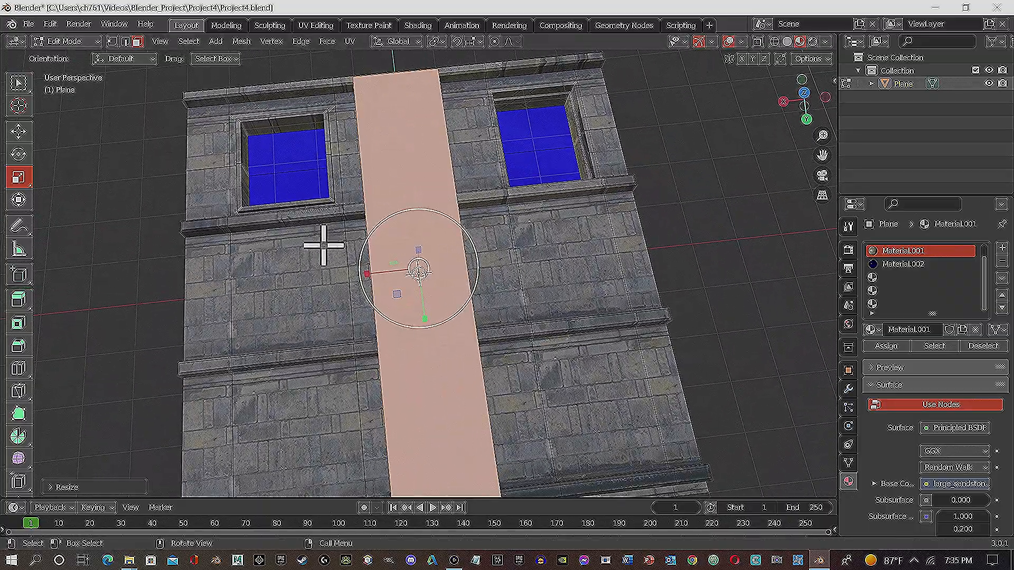
In solid shading, add a loop cut across the slab's middle and one lengthwise near each long edge
{"action": "left_click", "coordinate": [775, 42]}
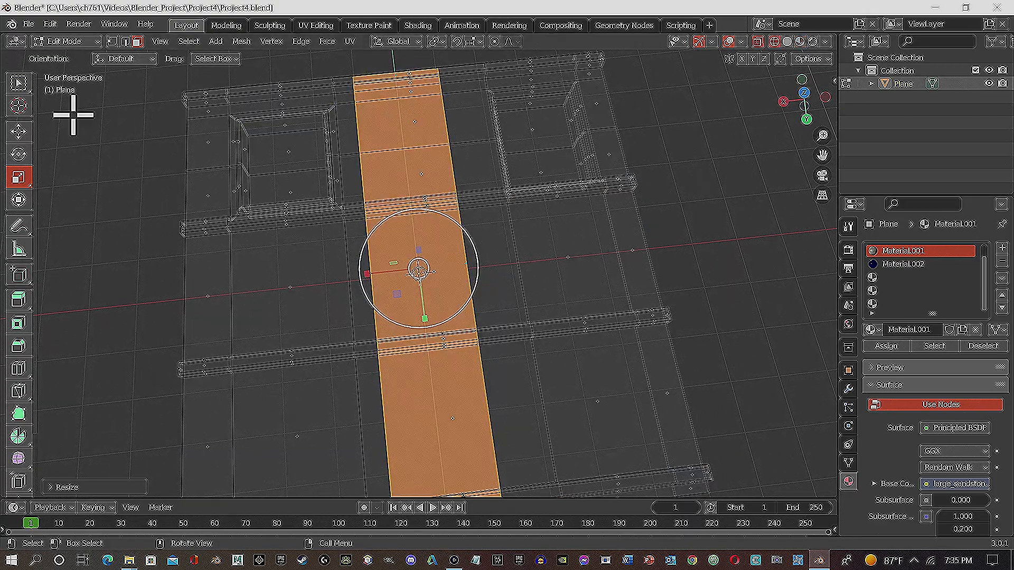
{"action": "mouse_move", "coordinate": [421, 149]}
{"action": "middle_mouse_down"}
{"action": "mouse_move", "coordinate": [436, 152]}
{"action": "mouse_move", "coordinate": [403, 149]}
{"action": "mouse_move", "coordinate": [411, 184]}
{"action": "mouse_move", "coordinate": [439, 174]}
{"action": "middle_mouse_up"}
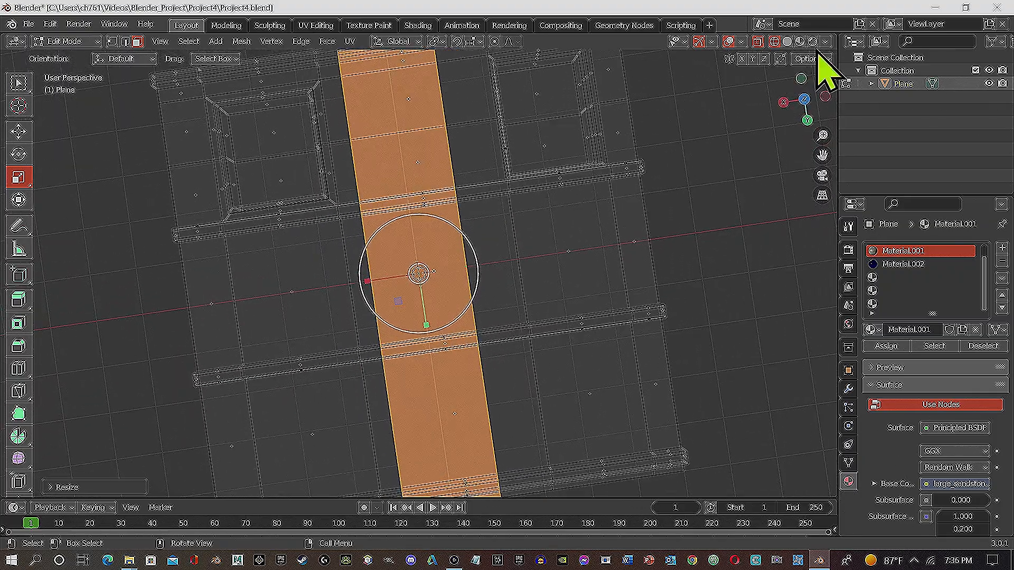
{"action": "left_click", "coordinate": [787, 41]}
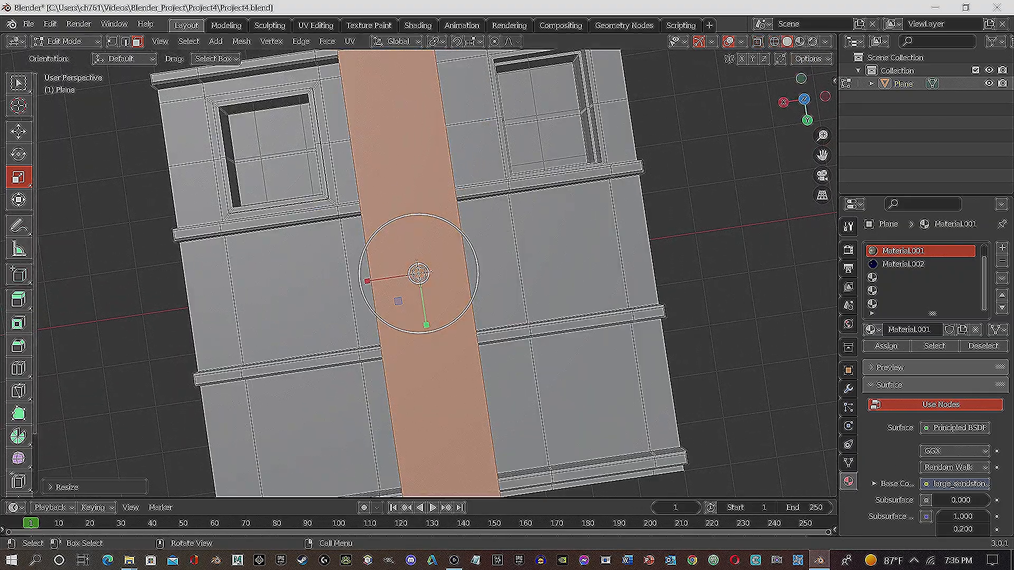
{"action": "left_click", "coordinate": [18, 368]}
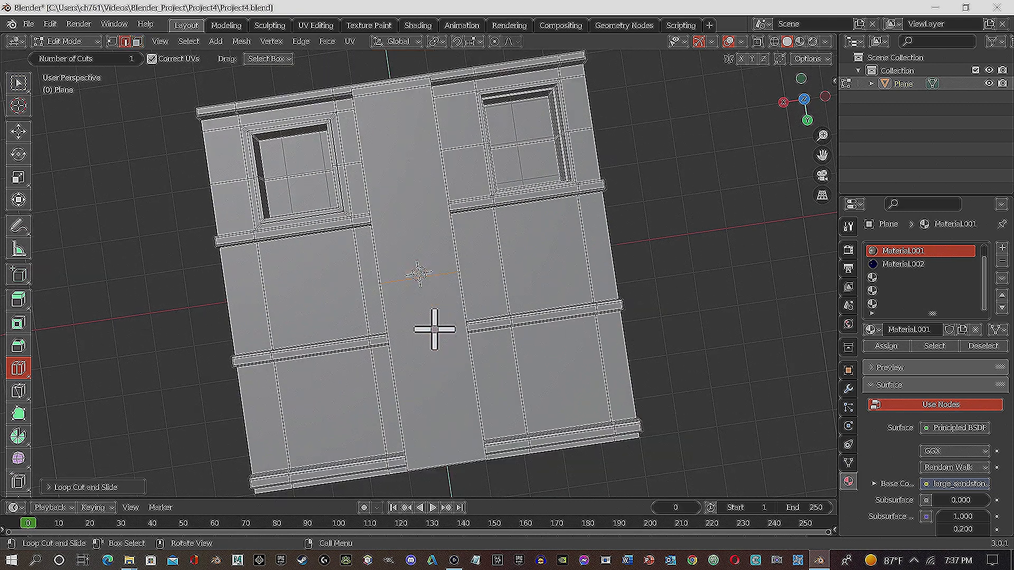
{"action": "left_click_drag", "start_coordinate": [420, 284], "coordinate": [439, 294]}
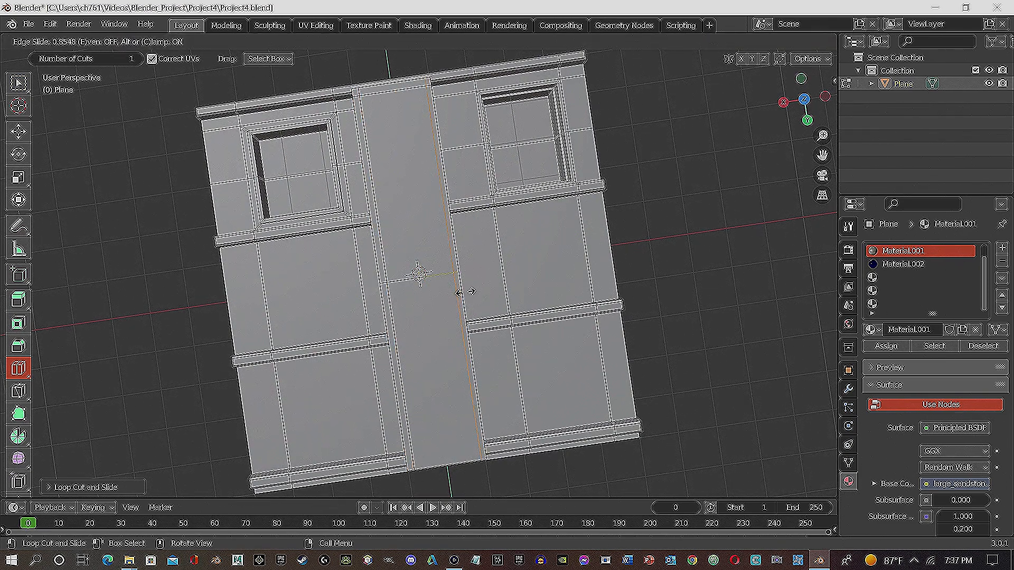
{"action": "left_click_drag", "start_coordinate": [464, 291], "coordinate": [459, 291]}
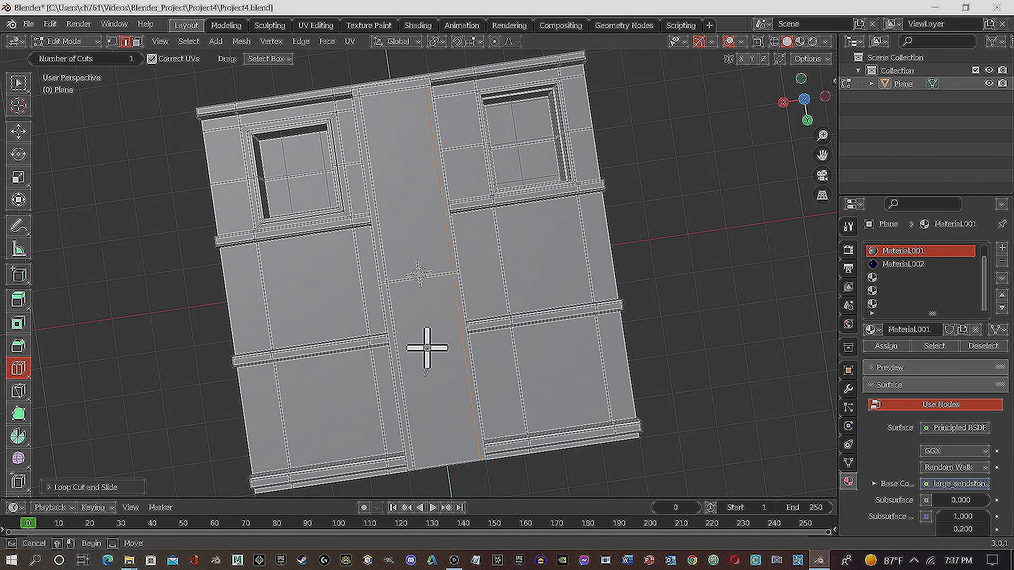
Delete the crosswise edge between the two lengthwise cuts to open the slab's centre and leave a frame
{"action": "key", "text": "alt+a"}
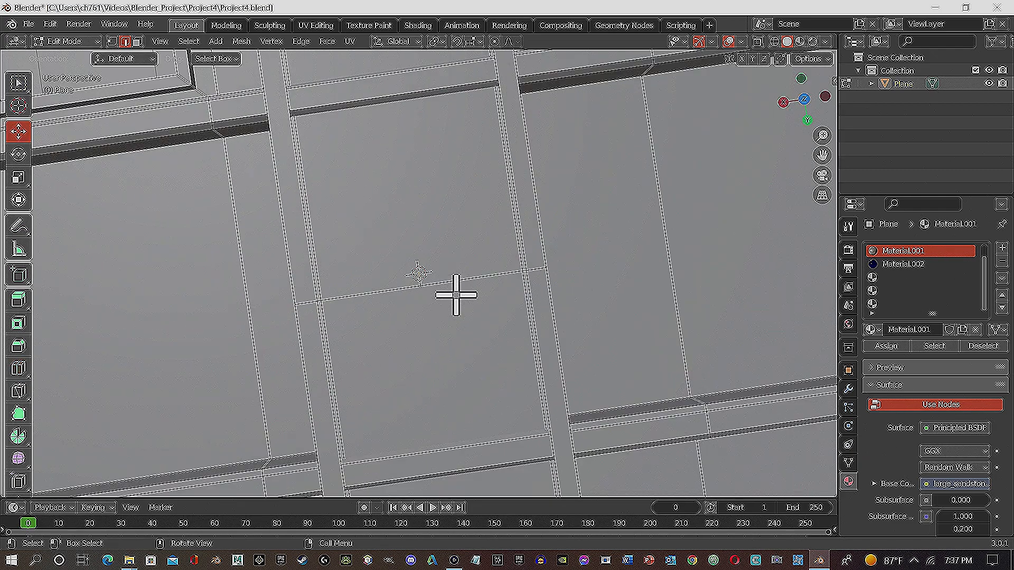
{"action": "scroll", "coordinate": [456, 294], "scroll_direction": "down", "scroll_amount": 3}
{"action": "scroll", "coordinate": [456, 294], "scroll_direction": "up", "scroll_amount": 5}
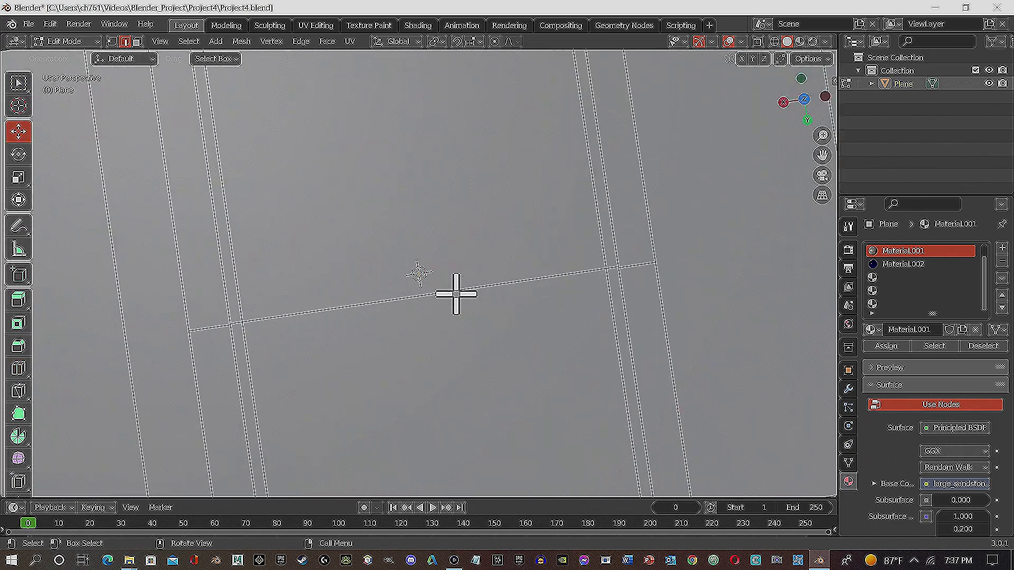
{"action": "left_click", "coordinate": [462, 291]}
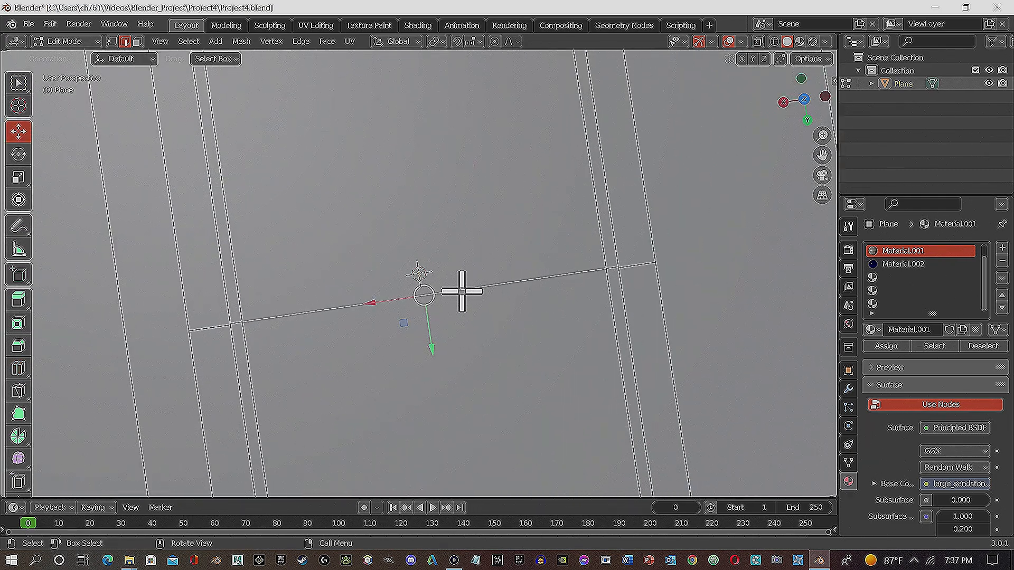
{"action": "key", "text": "x"}
{"action": "left_click", "coordinate": [422, 291]}
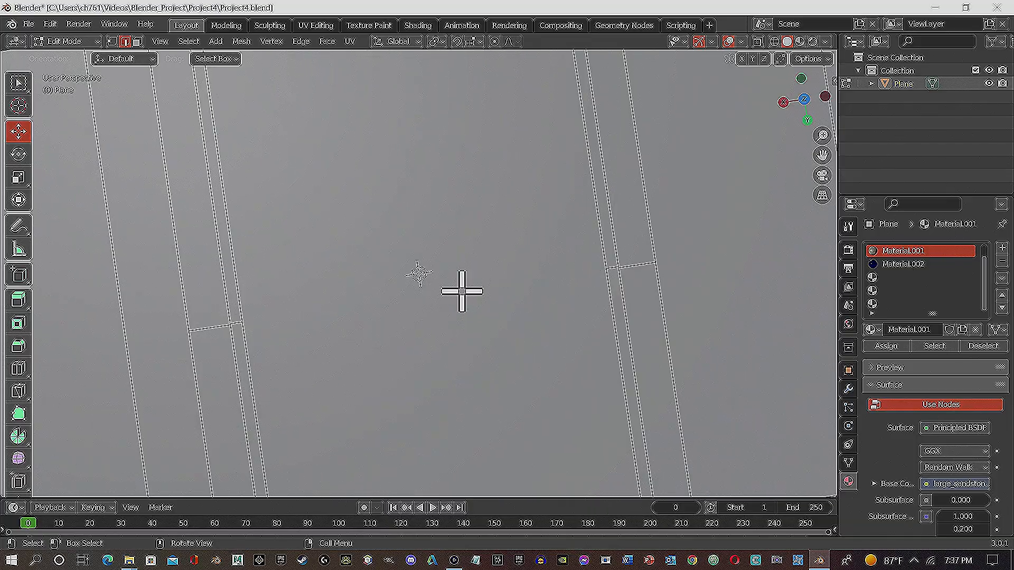
{"action": "scroll", "coordinate": [461, 299], "scroll_direction": "down", "scroll_amount": 8}
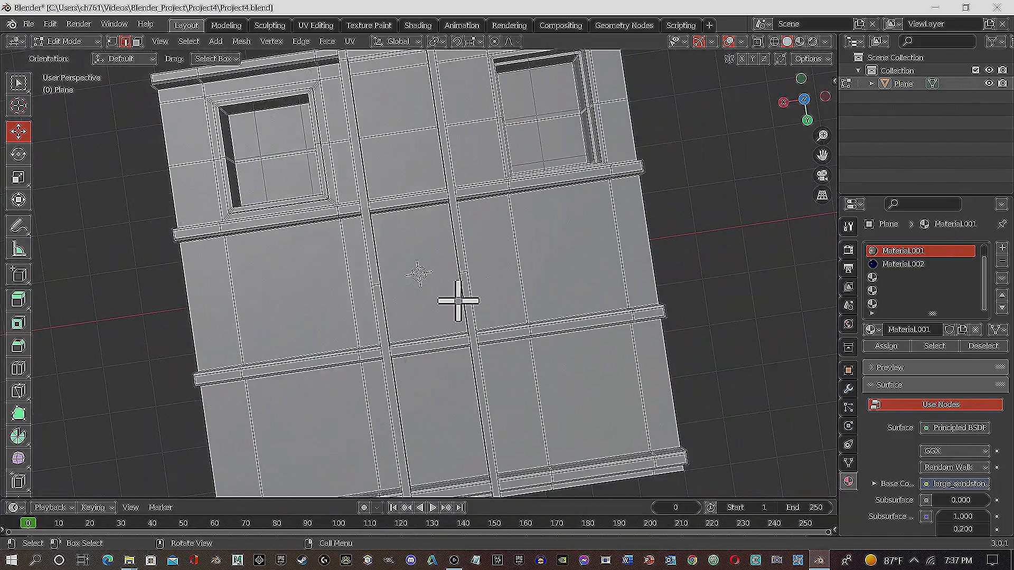
Select the side strips of the frame in face mode and display the facade in Material Preview shading
{"action": "middle_click_drag", "start_coordinate": [405, 266], "coordinate": [485, 299]}
{"action": "left_click", "coordinate": [448, 303]}
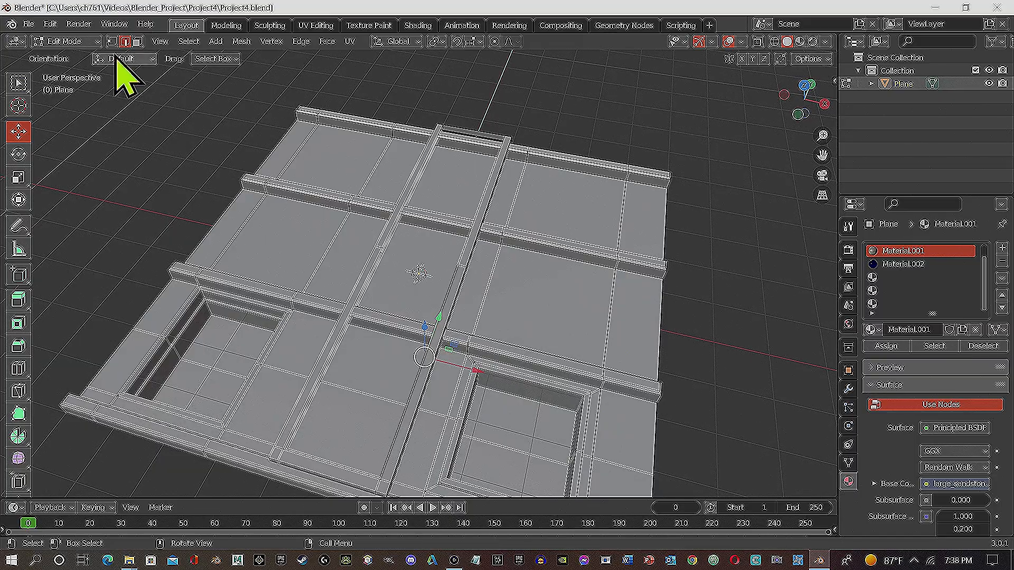
{"action": "left_click", "coordinate": [137, 42]}
{"action": "left_click", "coordinate": [417, 289]}
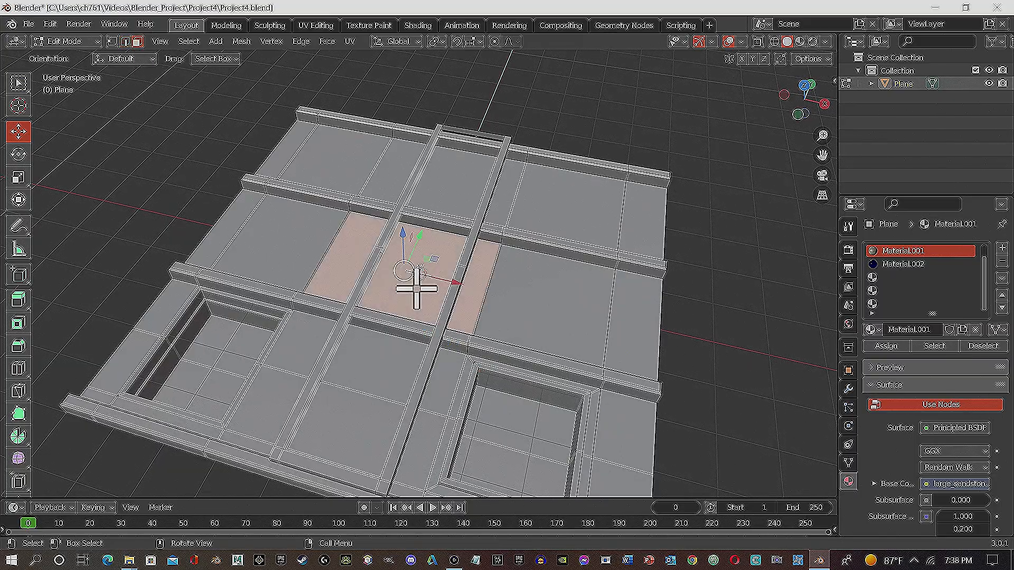
{"action": "middle_click_drag", "start_coordinate": [425, 295], "coordinate": [213, 274]}
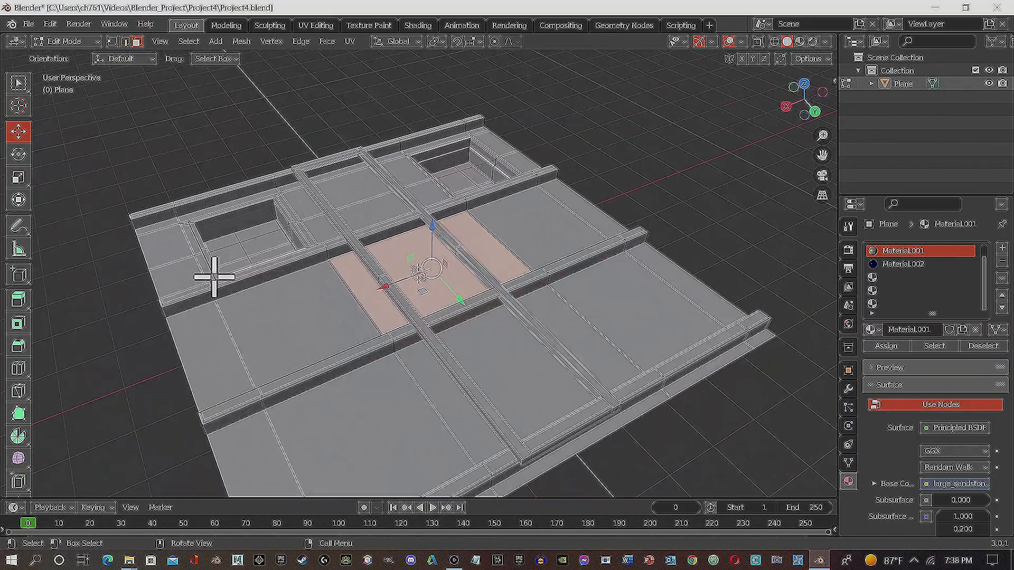
{"action": "left_click", "coordinate": [357, 242]}
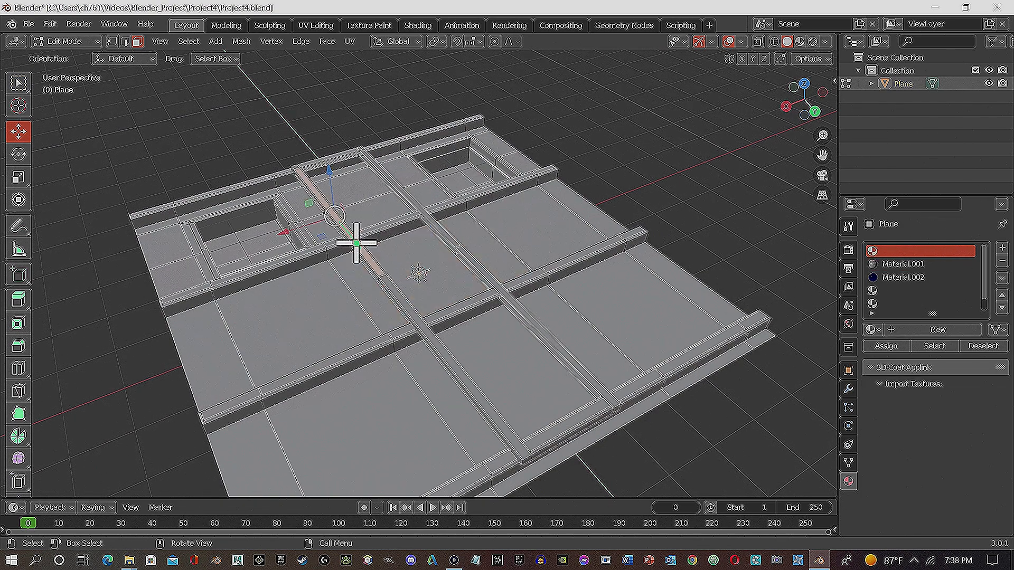
{"action": "left_click", "coordinate": [432, 222]}
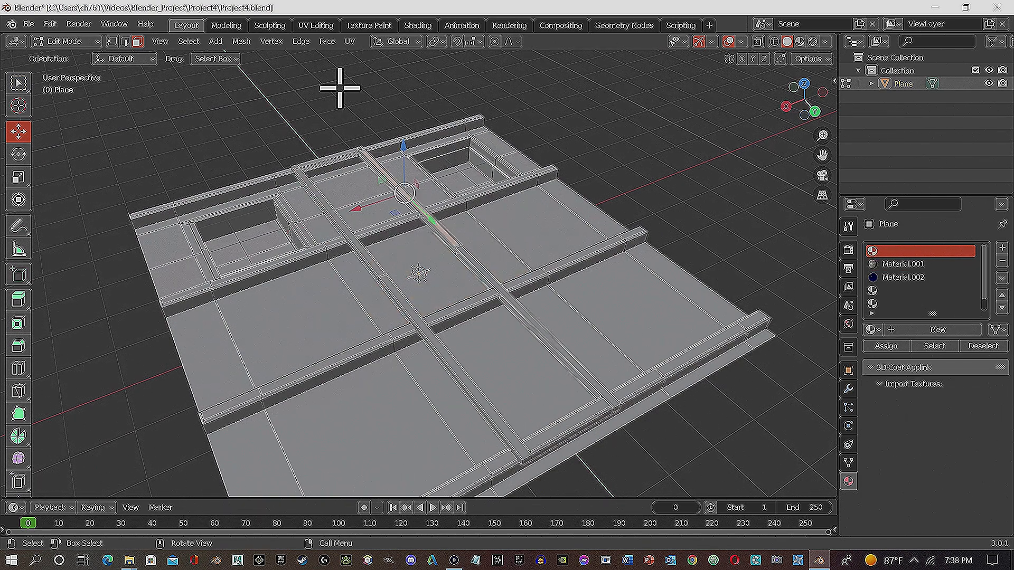
{"action": "left_click", "coordinate": [799, 42]}
{"action": "mouse_move", "coordinate": [430, 200]}
{"action": "middle_mouse_down"}
{"action": "mouse_move", "coordinate": [464, 278]}
{"action": "mouse_move", "coordinate": [455, 337]}
{"action": "mouse_move", "coordinate": [426, 277]}
{"action": "middle_mouse_up"}
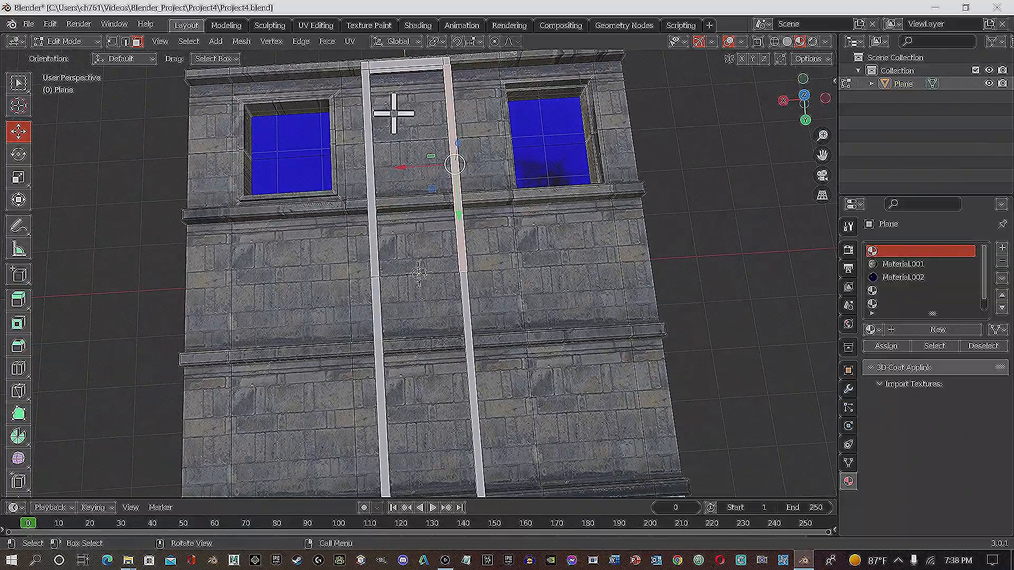
Select the top face of the frame's short bar at the window end and centre the view on it
{"action": "left_click", "coordinate": [407, 63]}
{"action": "middle_click_drag", "start_coordinate": [396, 91], "coordinate": [430, 543]}
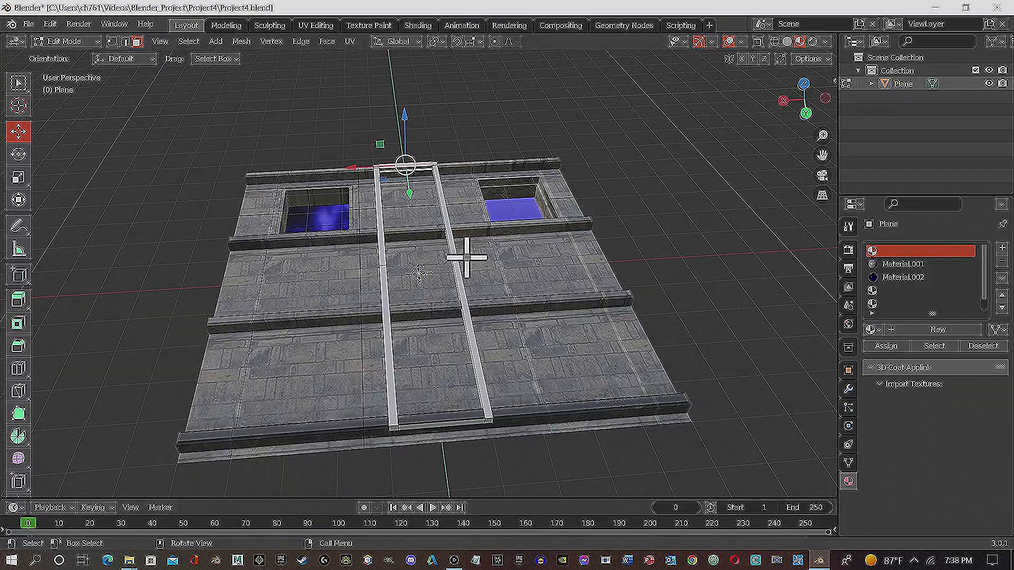
{"action": "scroll", "coordinate": [403, 186], "scroll_direction": "down", "scroll_amount": 2}
{"action": "scroll", "coordinate": [419, 197], "scroll_direction": "up", "scroll_amount": 6}
{"action": "scroll", "coordinate": [407, 197], "scroll_direction": "down", "scroll_amount": 3}
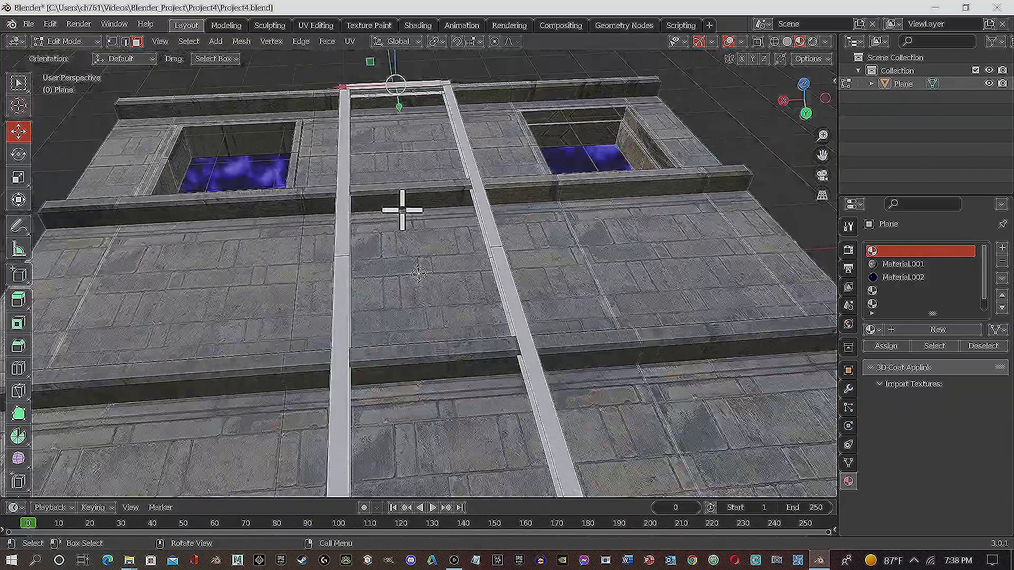
{"action": "key", "text": "grave"}
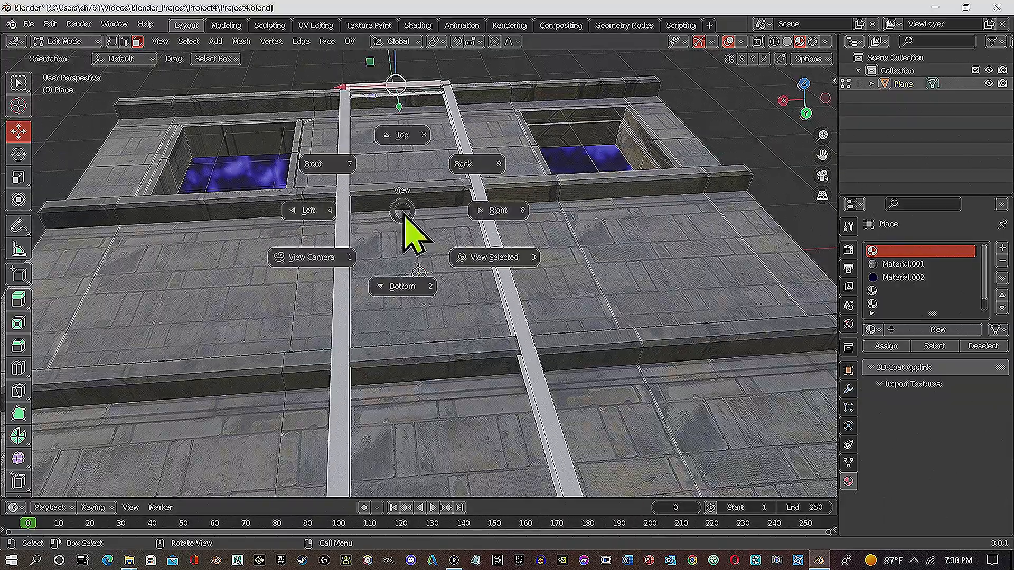
{"action": "left_click", "coordinate": [481, 294]}
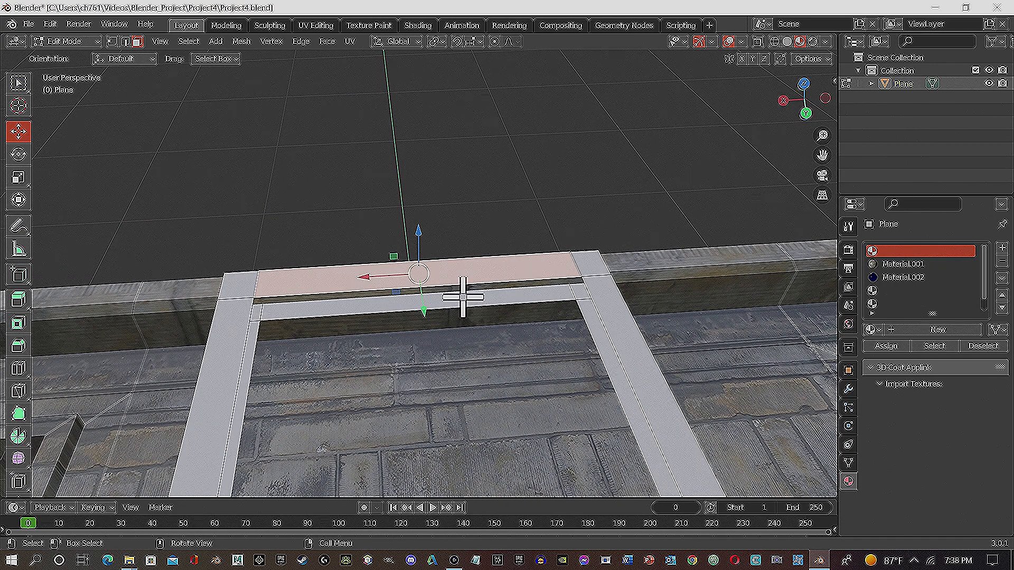
Close the open inner side of the frame's short bar with a face between its upper and lower edges, and select the bar's top face
{"action": "key", "text": "2"}
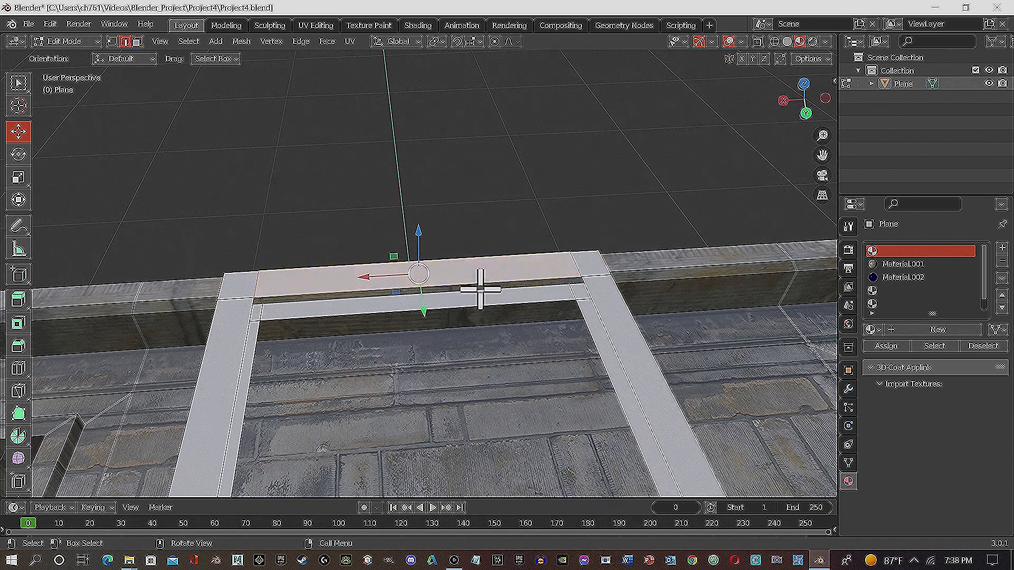
{"action": "left_click", "coordinate": [478, 287]}
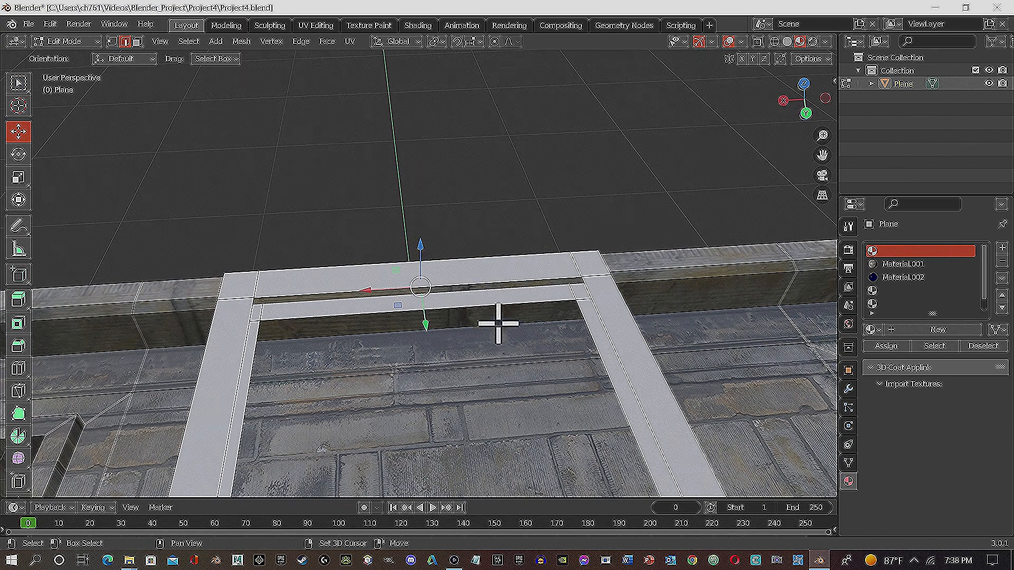
{"action": "left_click", "coordinate": [501, 306]}
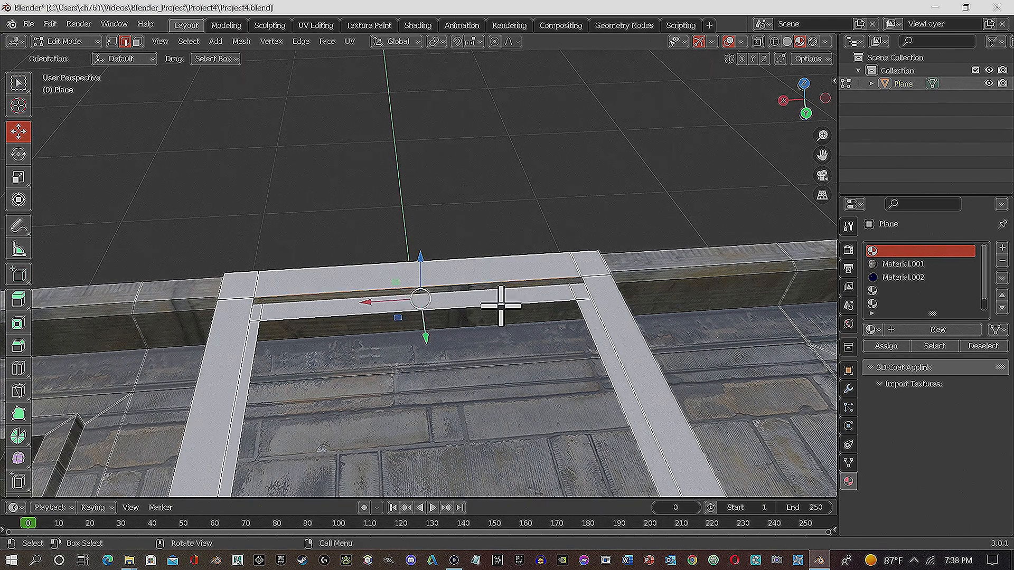
{"action": "left_click", "coordinate": [501, 306], "text": "shift"}
{"action": "middle_click_drag", "start_coordinate": [554, 280], "coordinate": [448, 234]}
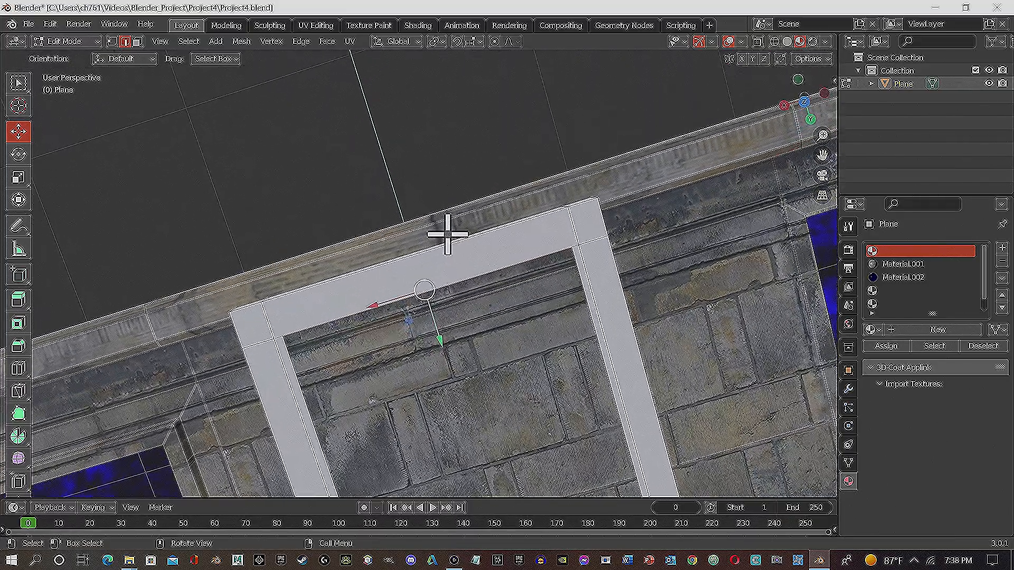
{"action": "left_click", "coordinate": [456, 260]}
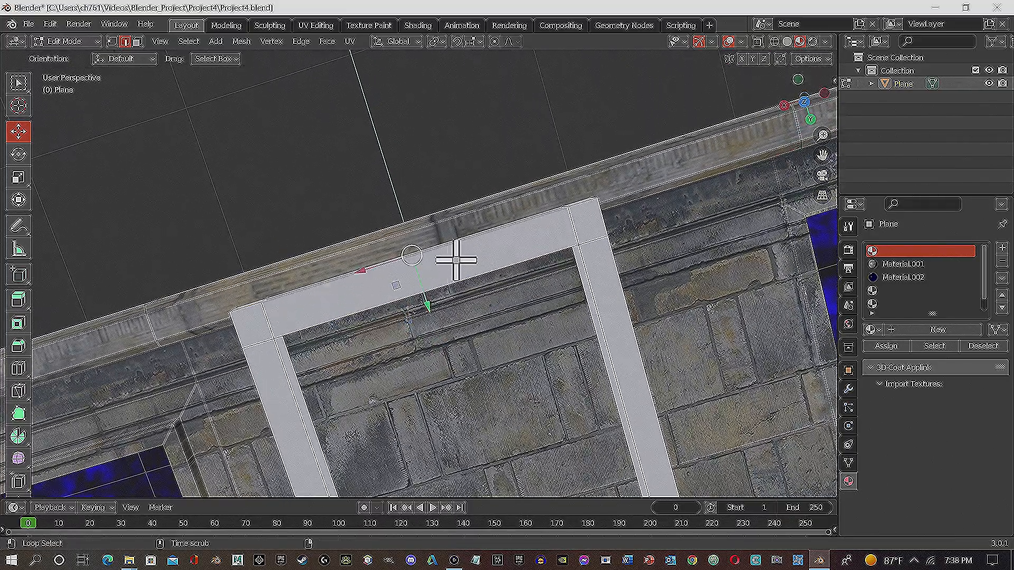
{"action": "left_click", "coordinate": [137, 41]}
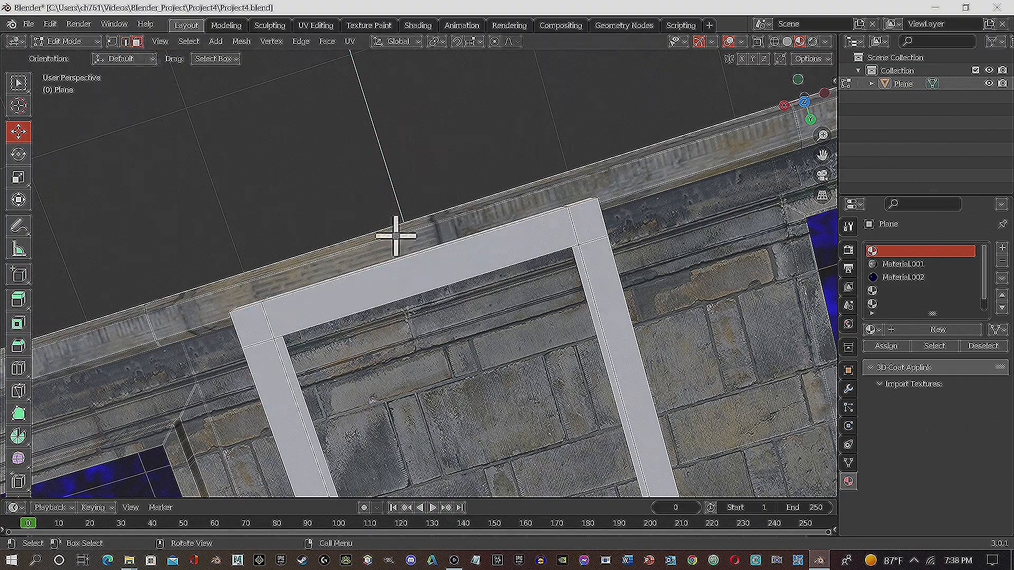
{"action": "left_click", "coordinate": [484, 256], "text": "alt"}
{"action": "middle_click_drag", "start_coordinate": [466, 267], "coordinate": [430, 227]}
{"action": "middle_click_drag", "start_coordinate": [436, 288], "coordinate": [516, 267]}
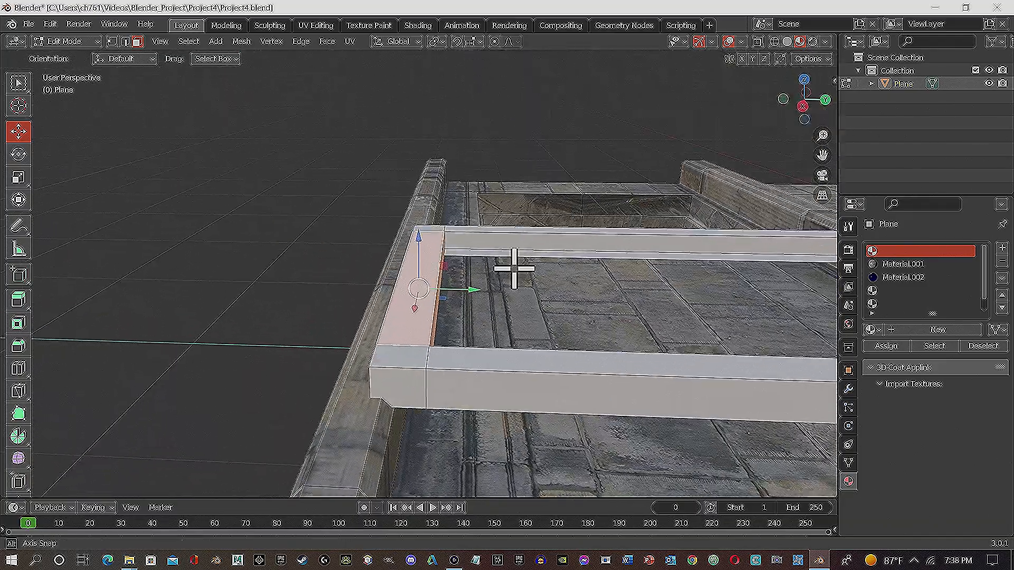
Fill the open inner sides of the frame's long bars with faces between their upper and lower edge loops
{"action": "key", "text": "2"}
{"action": "left_click", "coordinate": [572, 258], "text": "alt"}
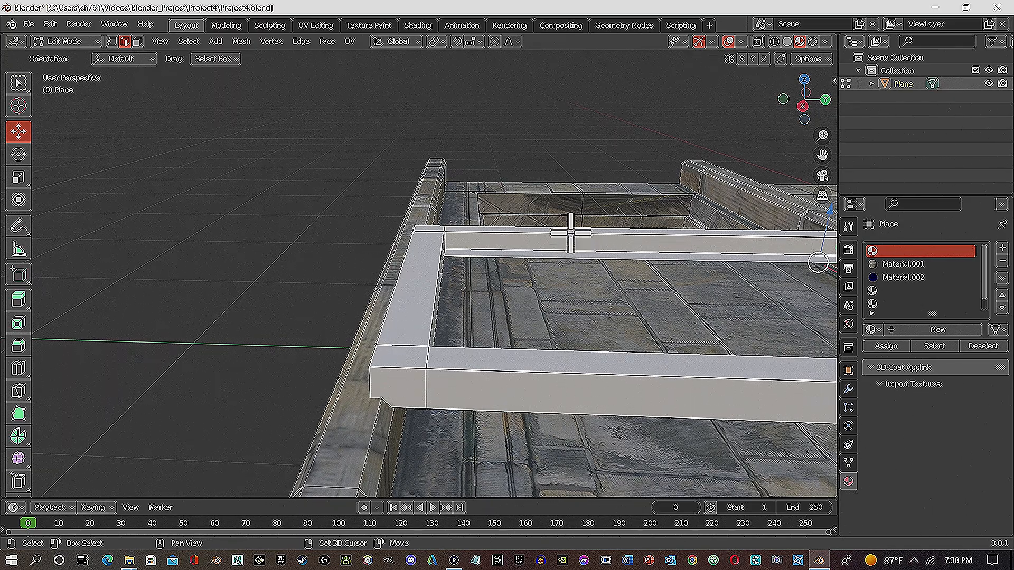
{"action": "left_click", "coordinate": [568, 233], "text": "alt"}
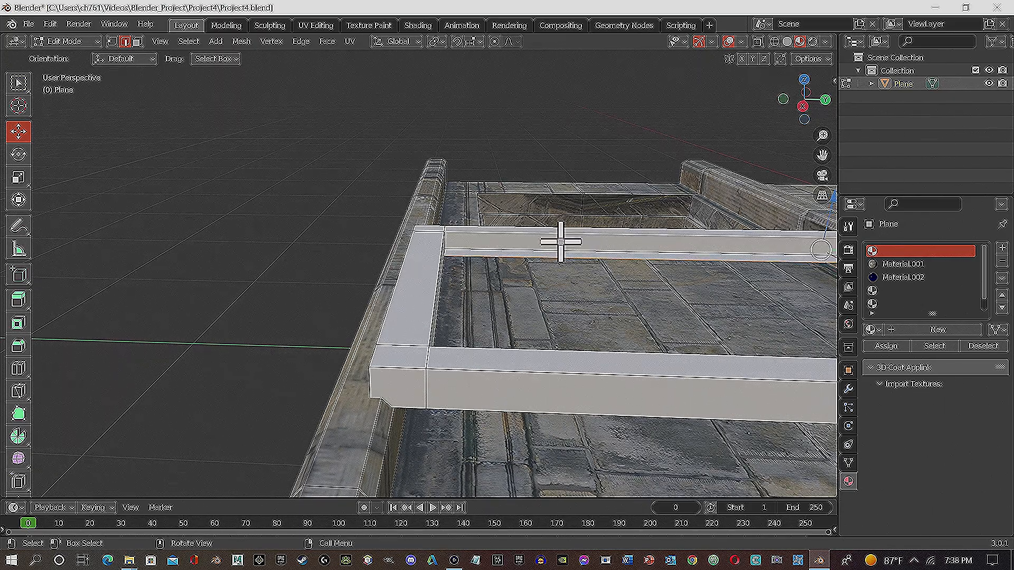
{"action": "middle_click_drag", "start_coordinate": [593, 260], "coordinate": [351, 264]}
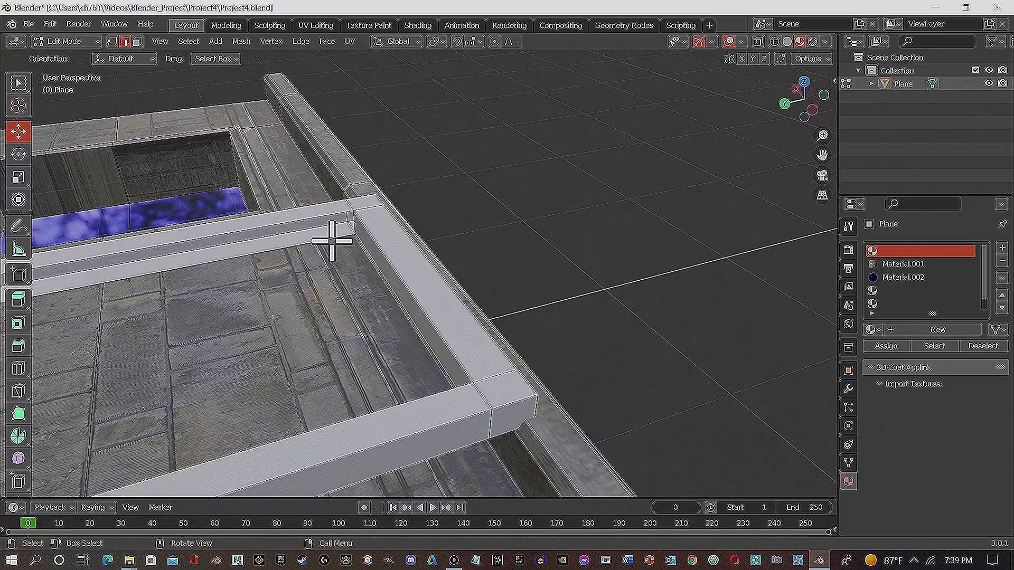
{"action": "left_click", "coordinate": [332, 216], "text": "alt"}
{"action": "key", "text": "f"}
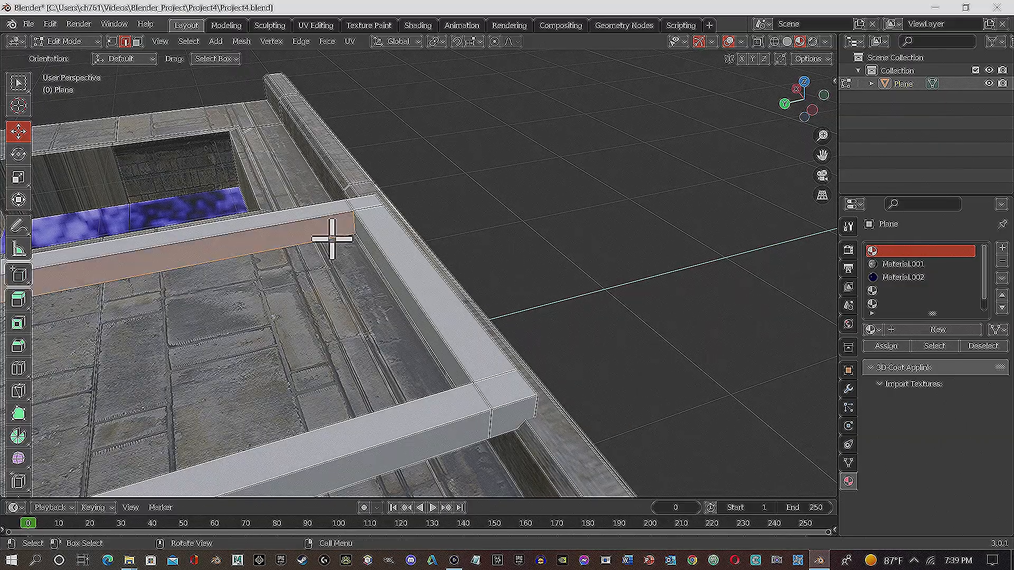
Save the project to its existing file
{"action": "middle_click_drag", "start_coordinate": [283, 283], "coordinate": [437, 283]}
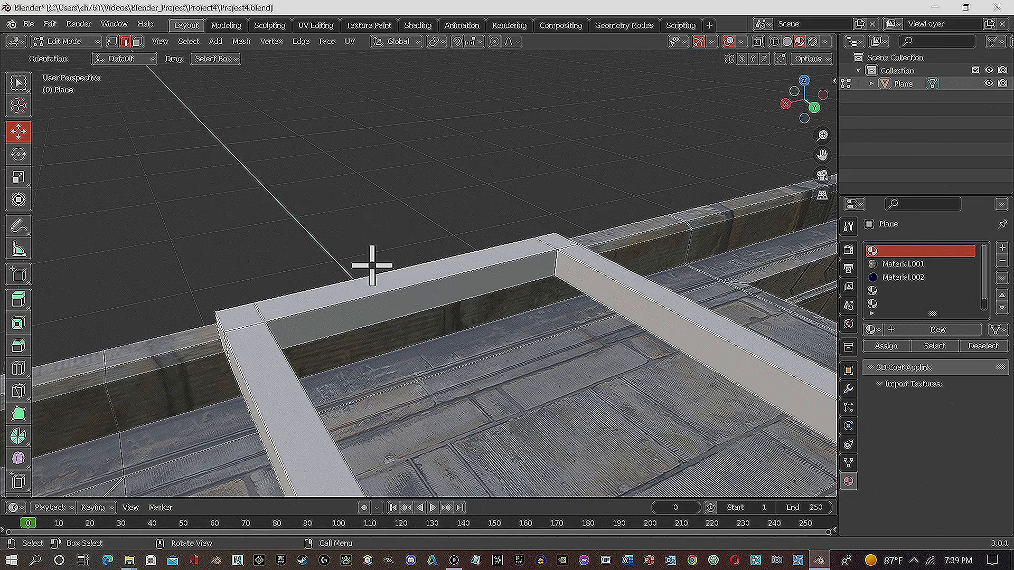
{"action": "left_click", "coordinate": [28, 24]}
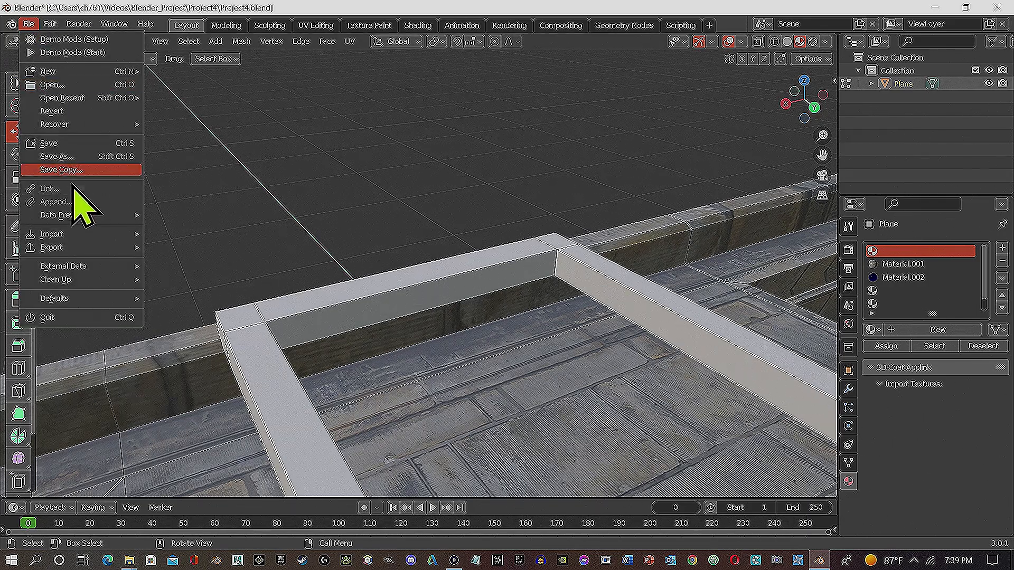
{"action": "left_click", "coordinate": [64, 145]}
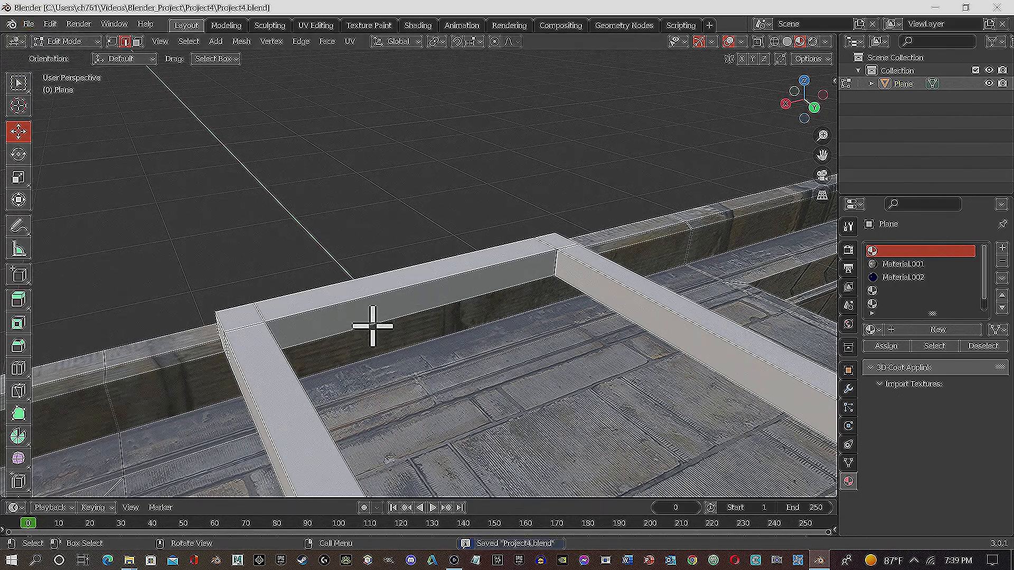
Select the short bar's faces and duplicate them about 0.57 m along Y as a first crossbar between the long bars
{"action": "key", "text": "3"}
{"action": "left_click", "coordinate": [380, 311]}
{"action": "middle_click_drag", "start_coordinate": [387, 305], "coordinate": [521, 317]}
{"action": "scroll", "coordinate": [515, 309], "scroll_direction": "down", "scroll_amount": 5}
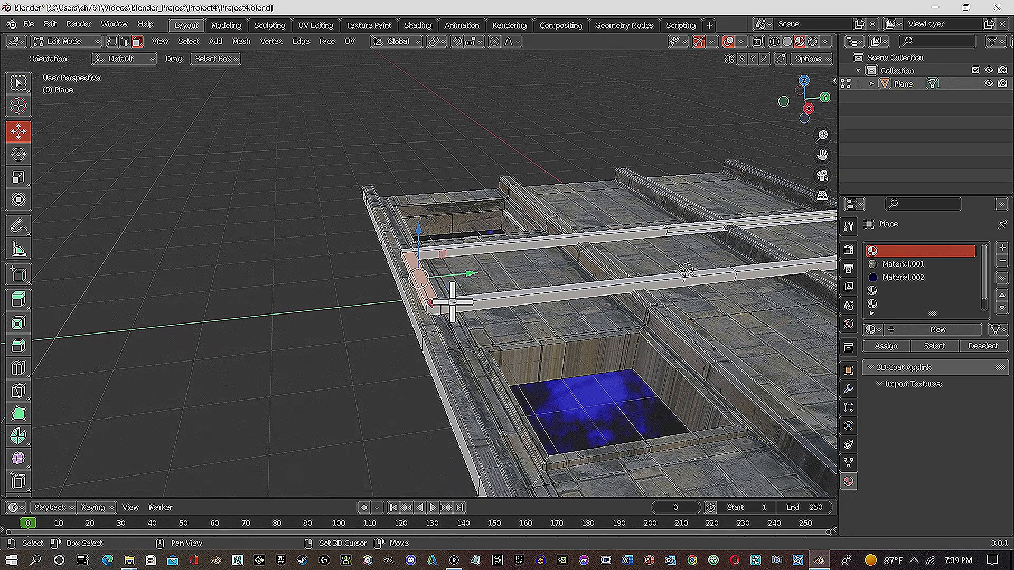
{"action": "key", "text": "g"}
{"action": "key", "text": "y"}
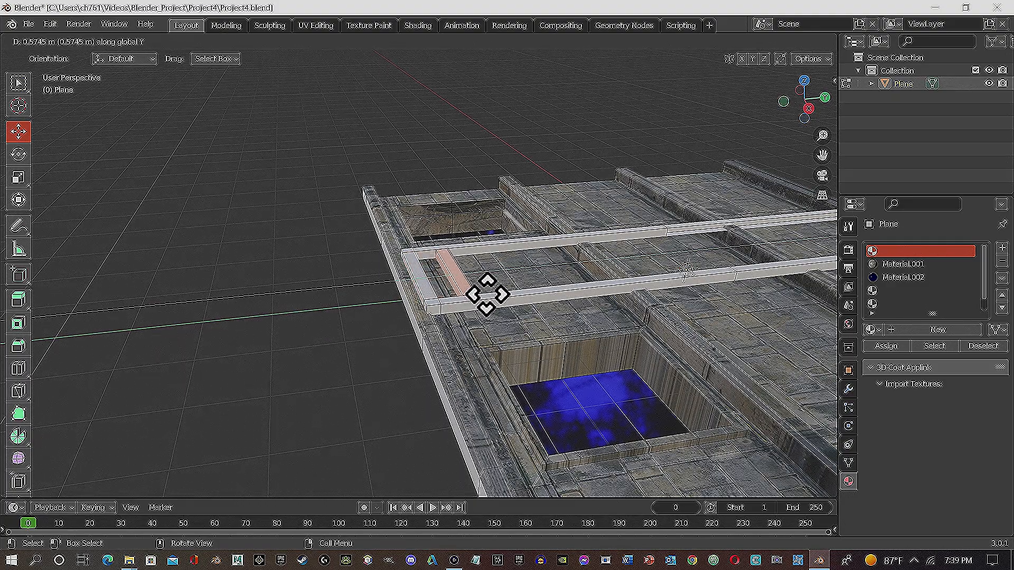
{"action": "left_click", "coordinate": [489, 294]}
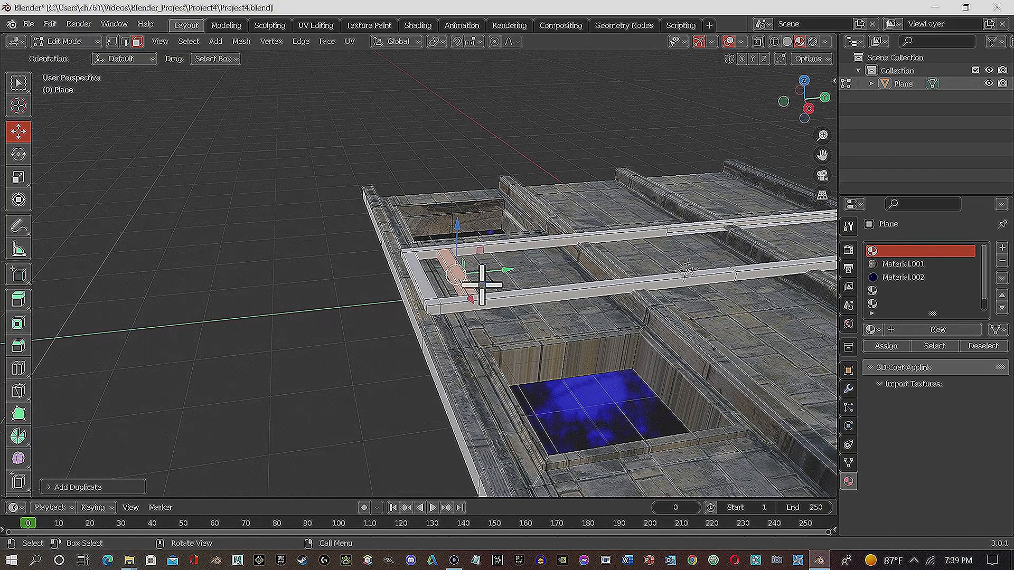
Undo a misplaced copy of the crossbar and duplicate it along Y instead, adding a second crossbar inside the frame
{"action": "left_click_drag", "start_coordinate": [481, 285], "coordinate": [525, 267]}
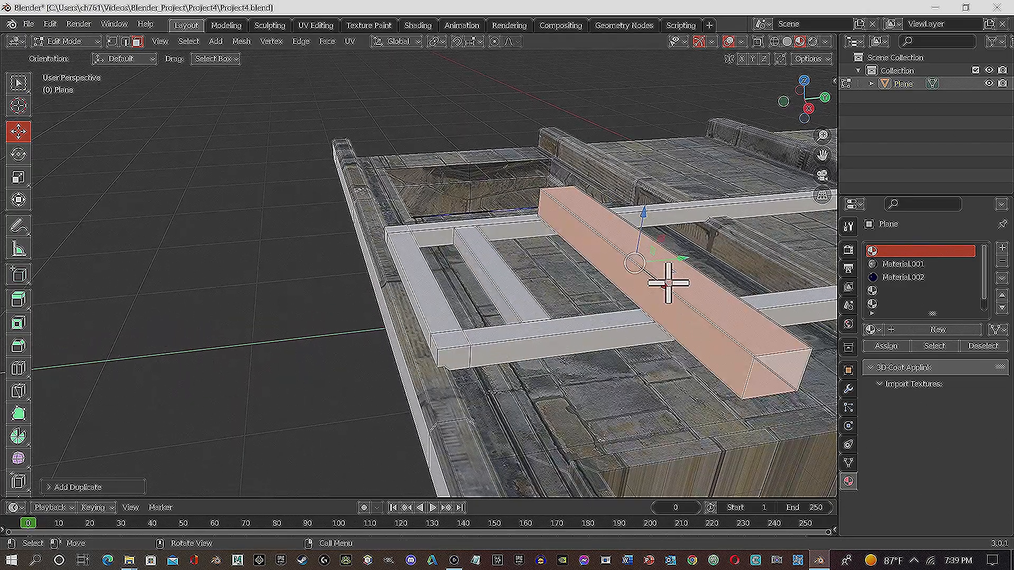
{"action": "key", "text": "ctrl+z"}
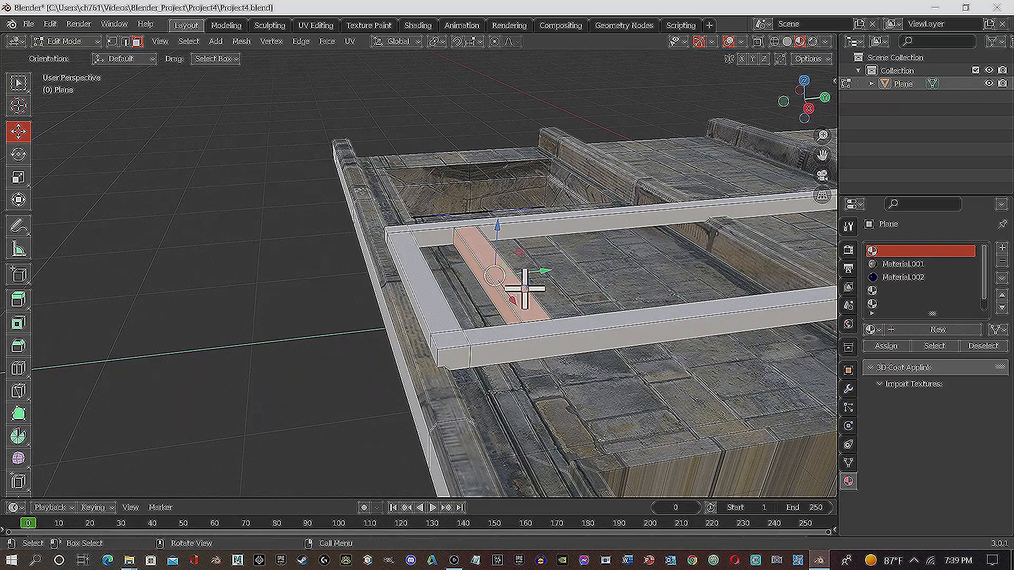
{"action": "middle_click_drag", "start_coordinate": [646, 287], "coordinate": [622, 289]}
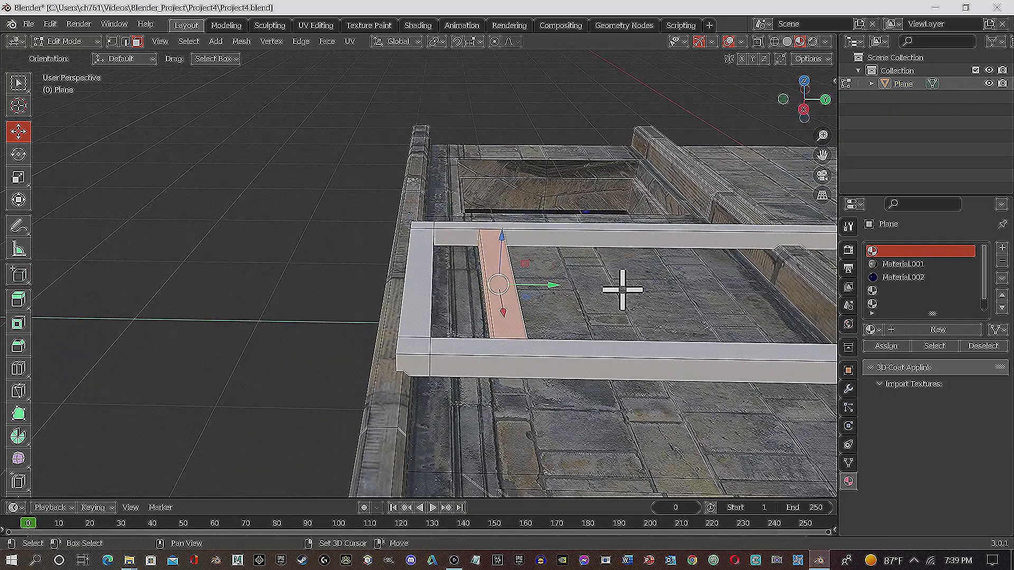
{"action": "key", "text": "g"}
{"action": "key", "text": "y"}
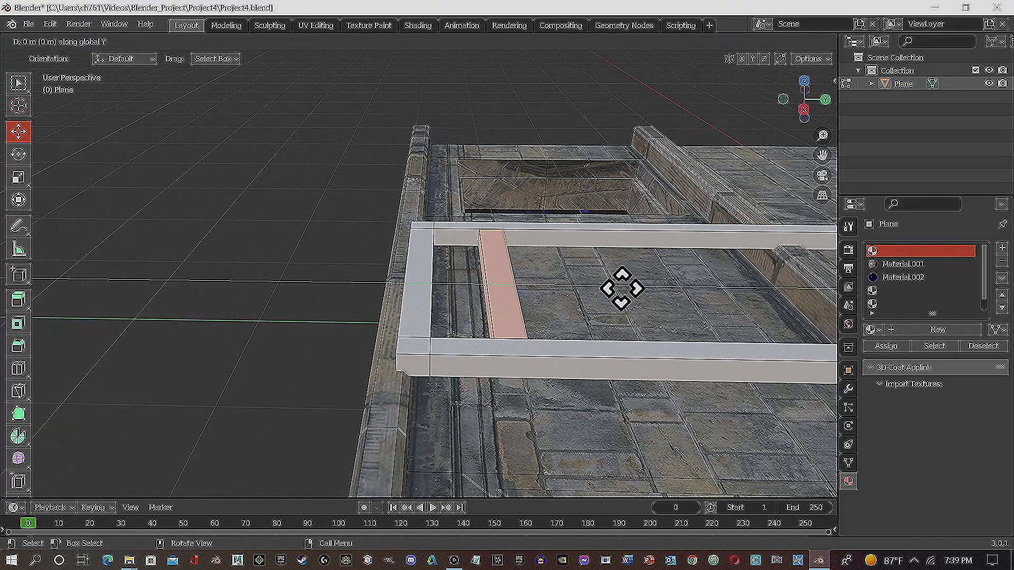
{"action": "left_click", "coordinate": [700, 295]}
{"action": "scroll", "coordinate": [727, 302], "scroll_direction": "down", "scroll_amount": 5}
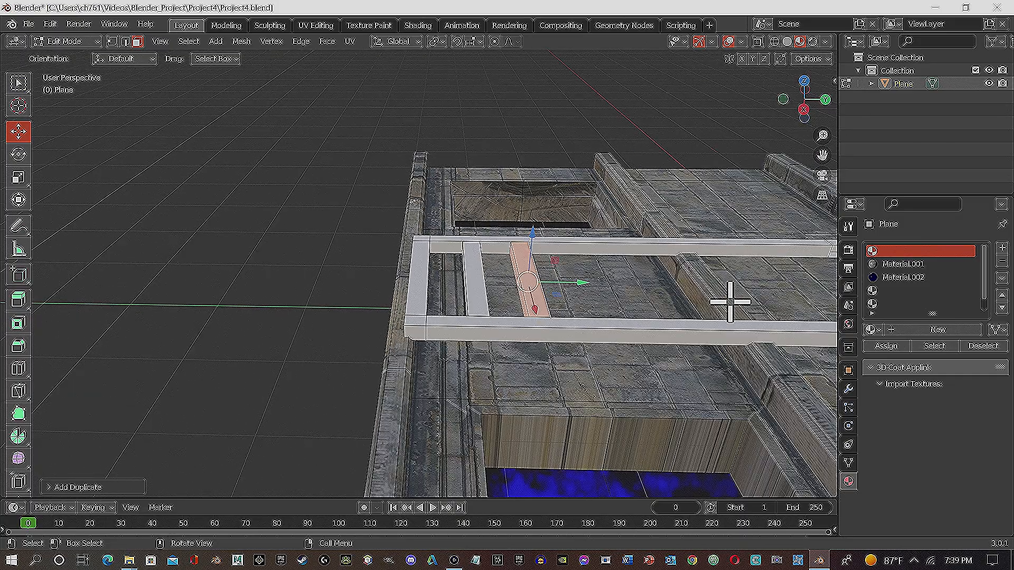
{"action": "scroll", "coordinate": [728, 302], "scroll_direction": "down", "scroll_amount": 2}
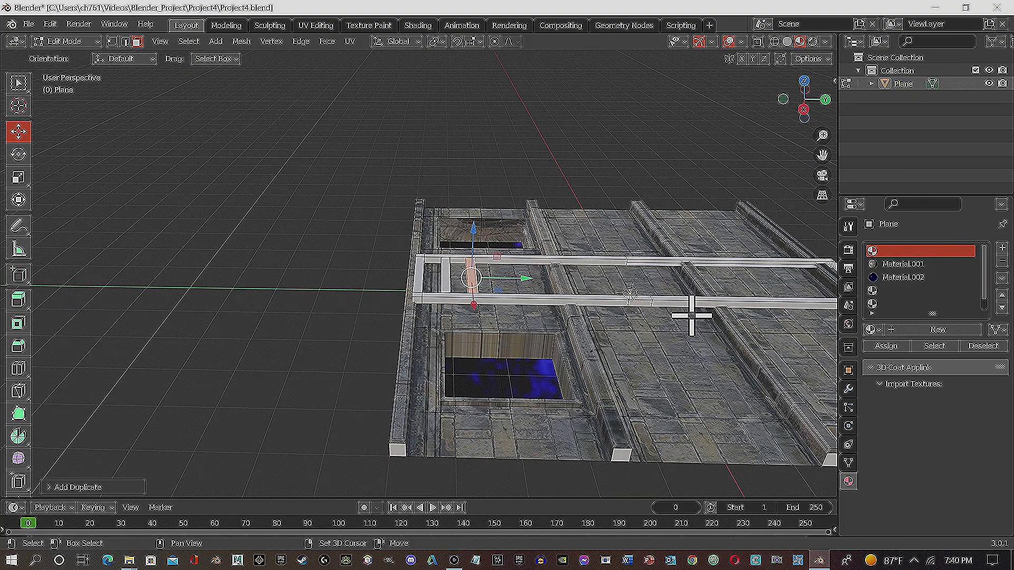
Duplicate the latest crossbar repeatedly along Y to add the third through sixth crossbars at roughly even spacing
{"action": "key", "text": "shift+d"}
{"action": "key", "text": "y"}
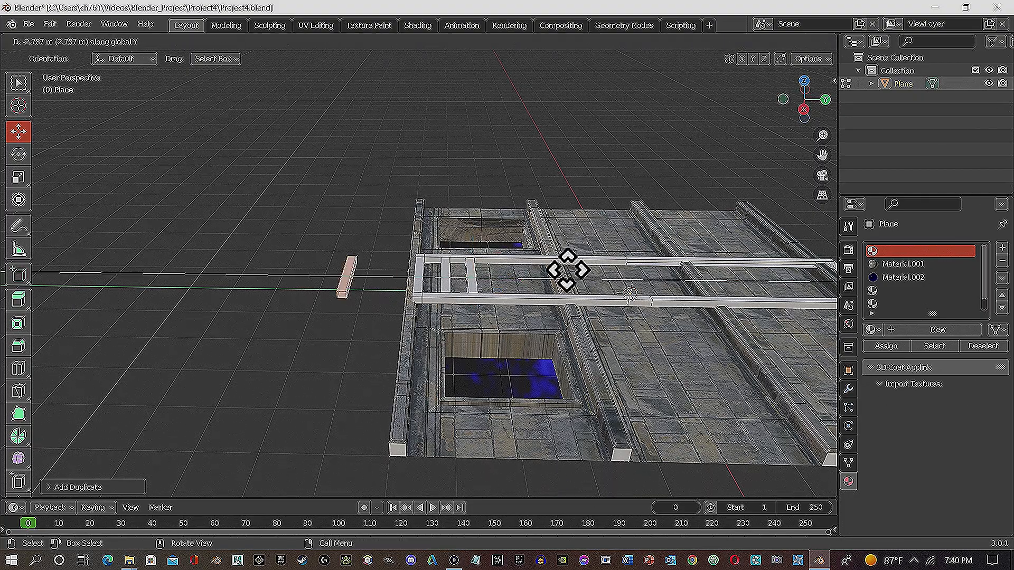
{"action": "left_click", "coordinate": [721, 279]}
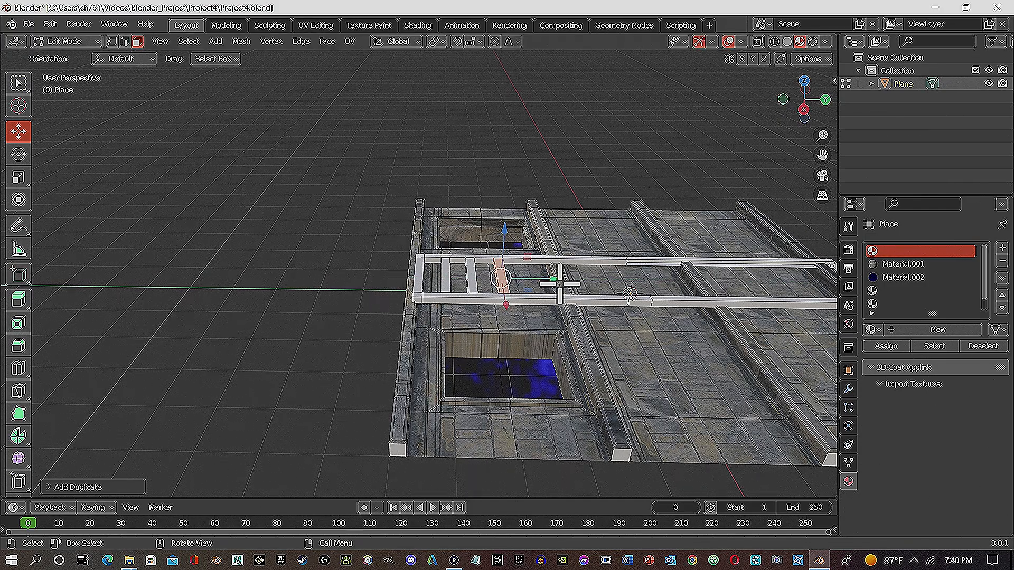
{"action": "left_click_drag", "start_coordinate": [557, 275], "coordinate": [556, 280]}
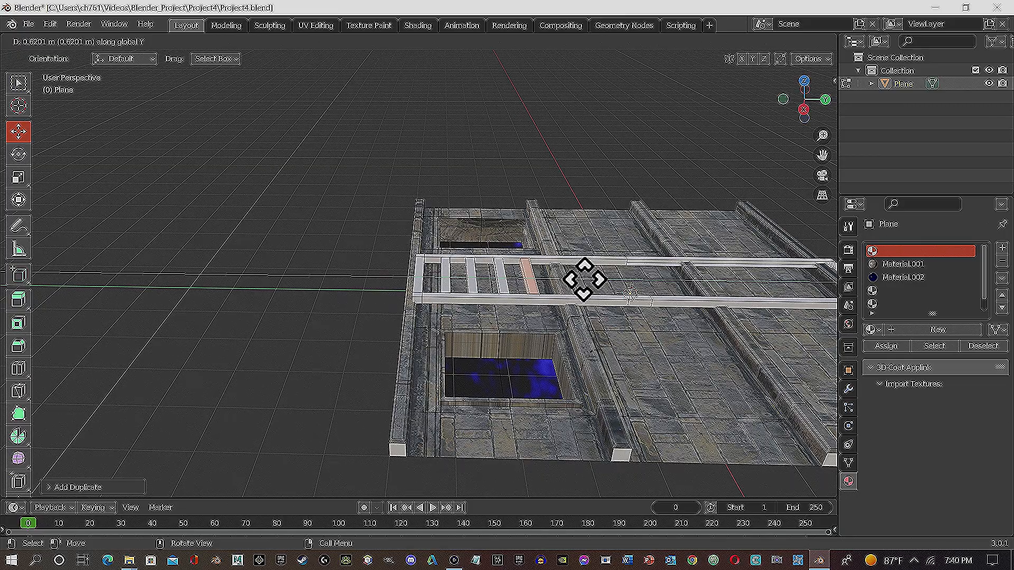
{"action": "mouse_move", "coordinate": [589, 279]}
{"action": "left_mouse_down"}
{"action": "mouse_move", "coordinate": [573, 278]}
{"action": "mouse_move", "coordinate": [602, 278]}
{"action": "left_mouse_up"}
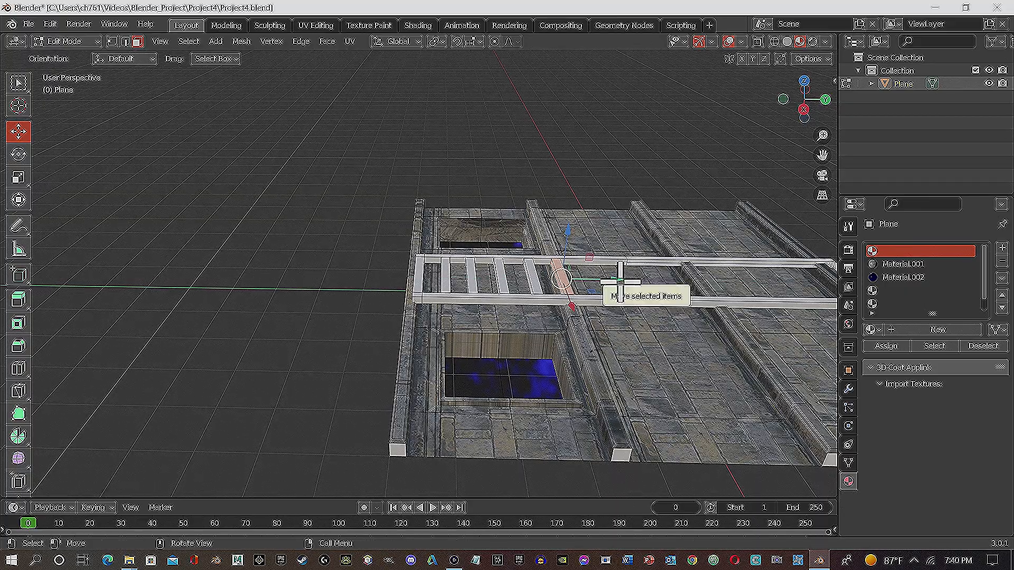
{"action": "key", "text": "g"}
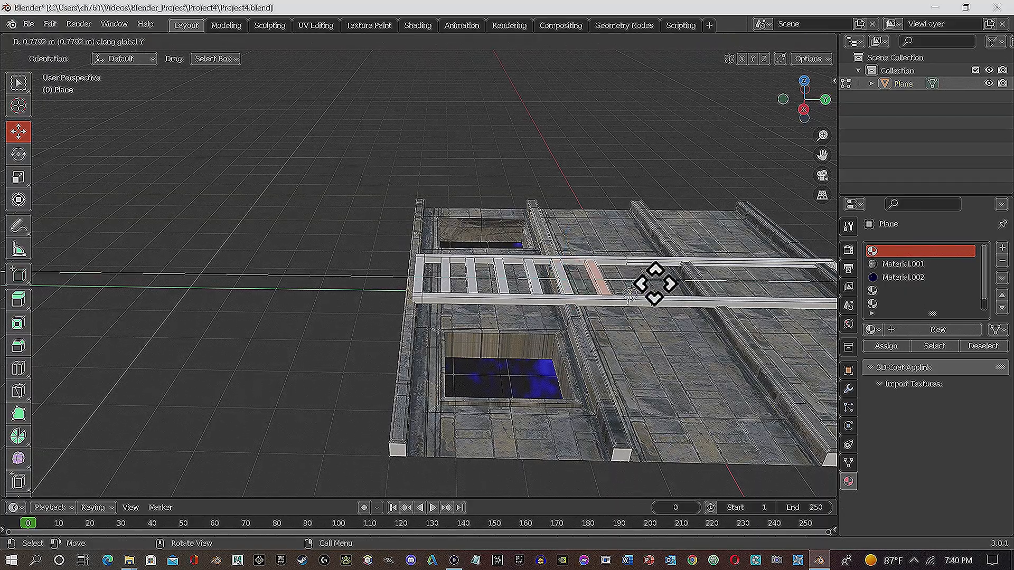
{"action": "left_click", "coordinate": [656, 283]}
Continue duplicating the latest crossbar along Y to add the seventh, eighth and ninth crossbars at matching gaps
{"action": "key", "text": "g"}
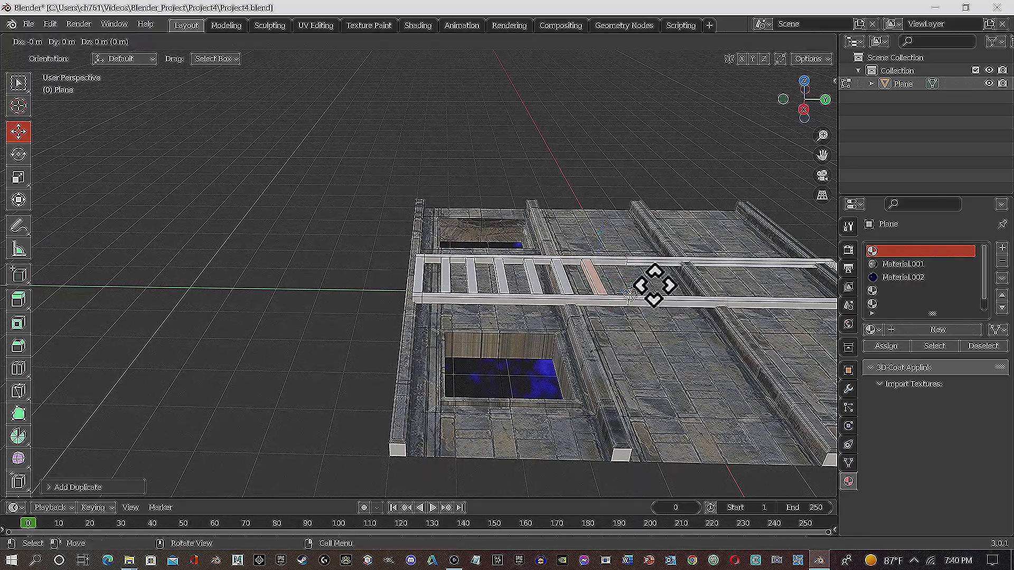
{"action": "left_click", "coordinate": [685, 284]}
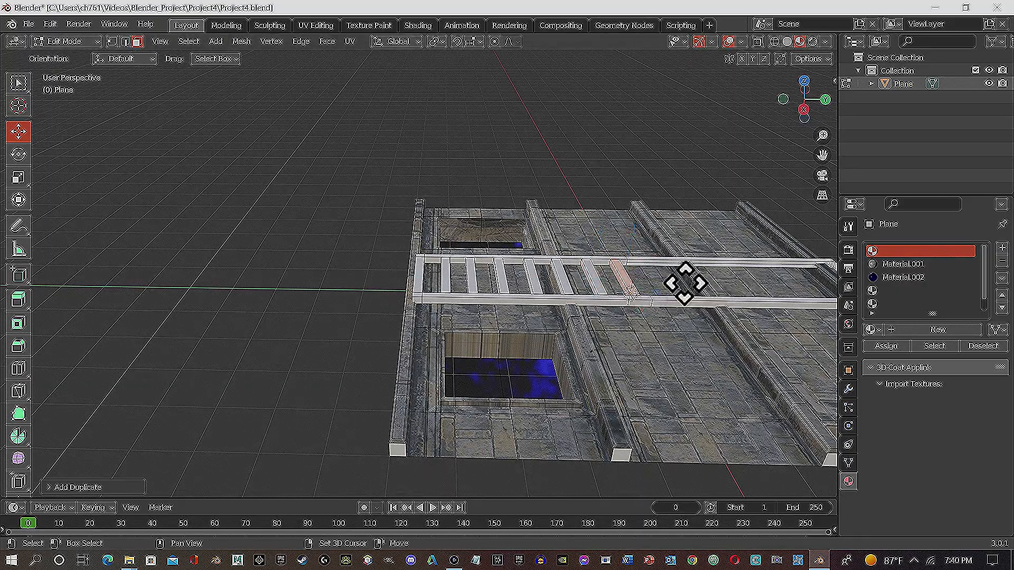
{"action": "key", "text": "g"}
{"action": "left_click", "coordinate": [711, 290]}
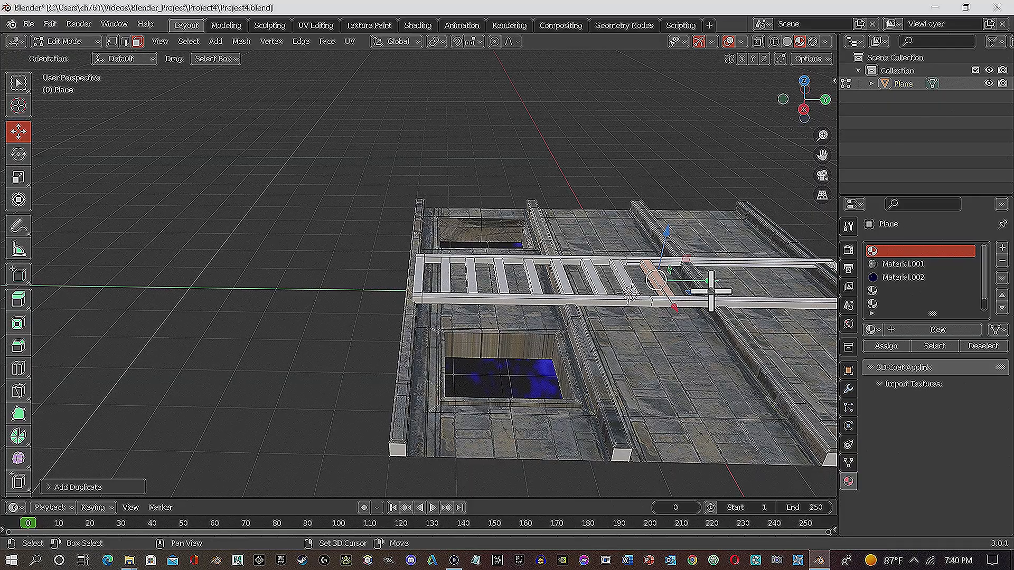
{"action": "key", "text": "g"}
{"action": "key", "text": "y"}
{"action": "left_click", "coordinate": [740, 288]}
Add the tenth, eleventh and twelfth crossbars by duplicating the latest one along Y with similar spacing
{"action": "key", "text": "g"}
{"action": "key", "text": "y"}
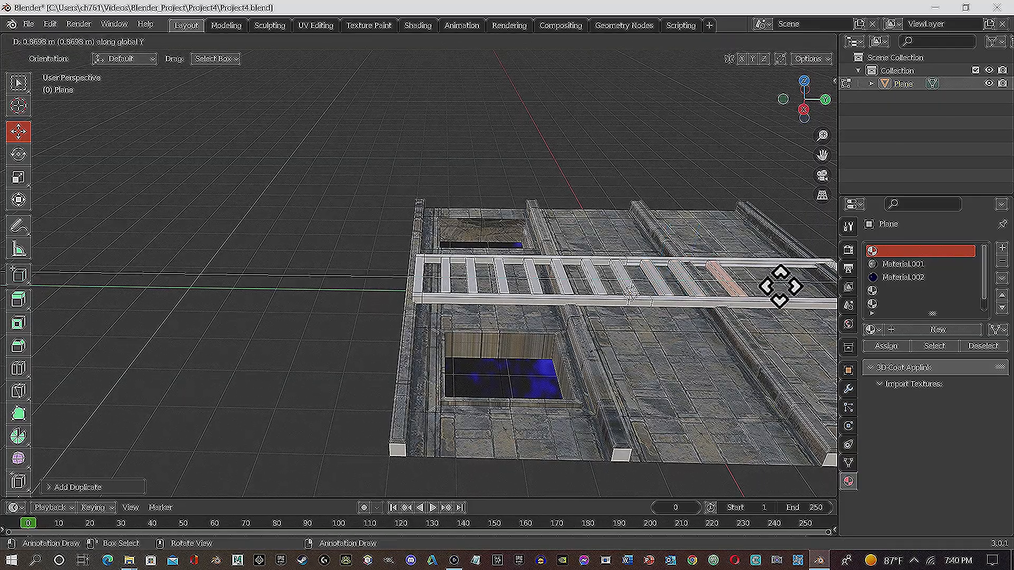
{"action": "left_click", "coordinate": [778, 286]}
{"action": "key", "text": "g"}
{"action": "key", "text": "y"}
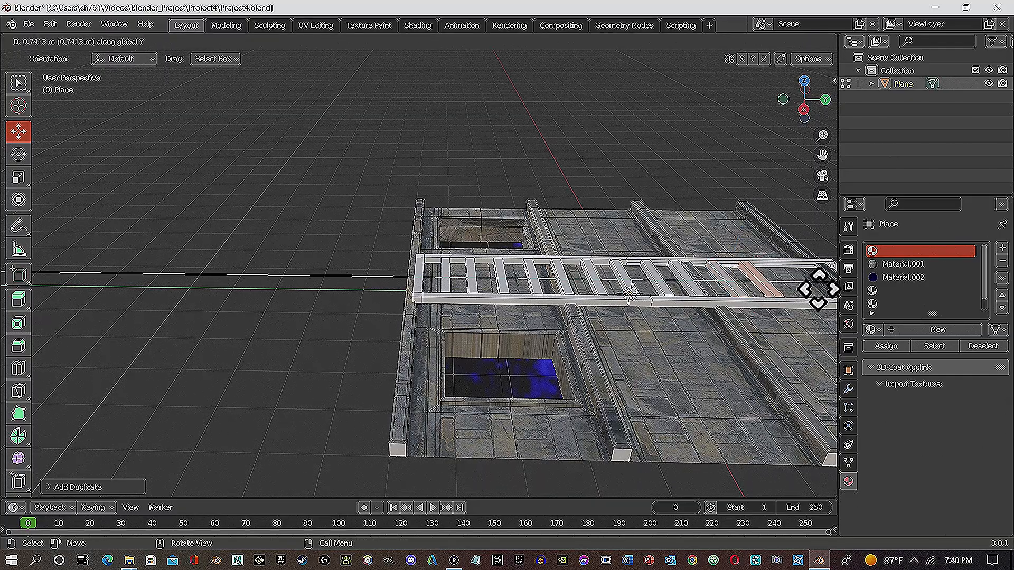
{"action": "left_click", "coordinate": [820, 287]}
{"action": "key", "text": "shift+d"}
{"action": "key", "text": "y"}
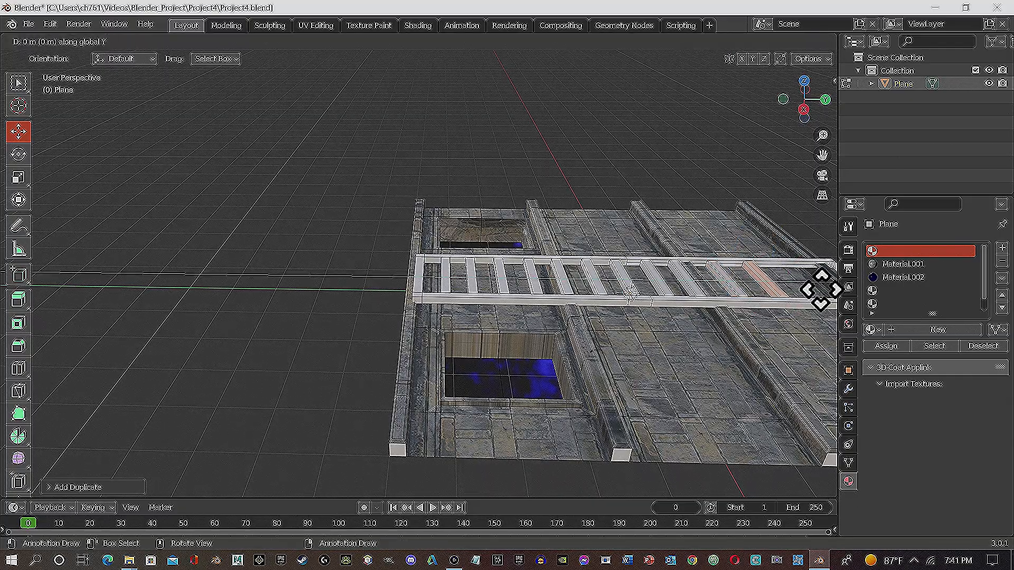
{"action": "left_click", "coordinate": [22, 290]}
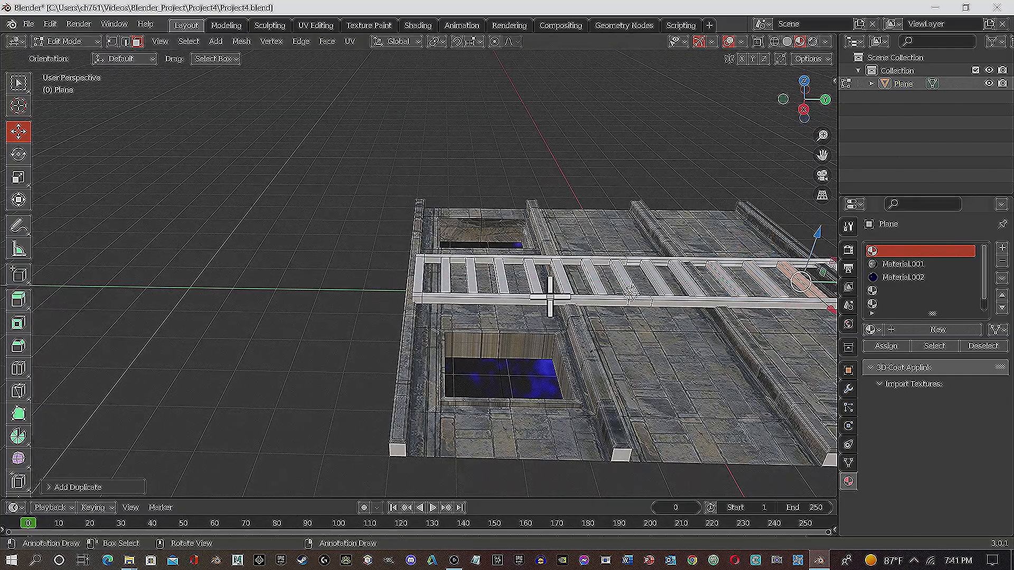
Duplicate the latest crossbar along Y to add one more crossbar before the frame's open end
{"action": "key", "text": "grave"}
{"action": "left_click", "coordinate": [639, 339]}
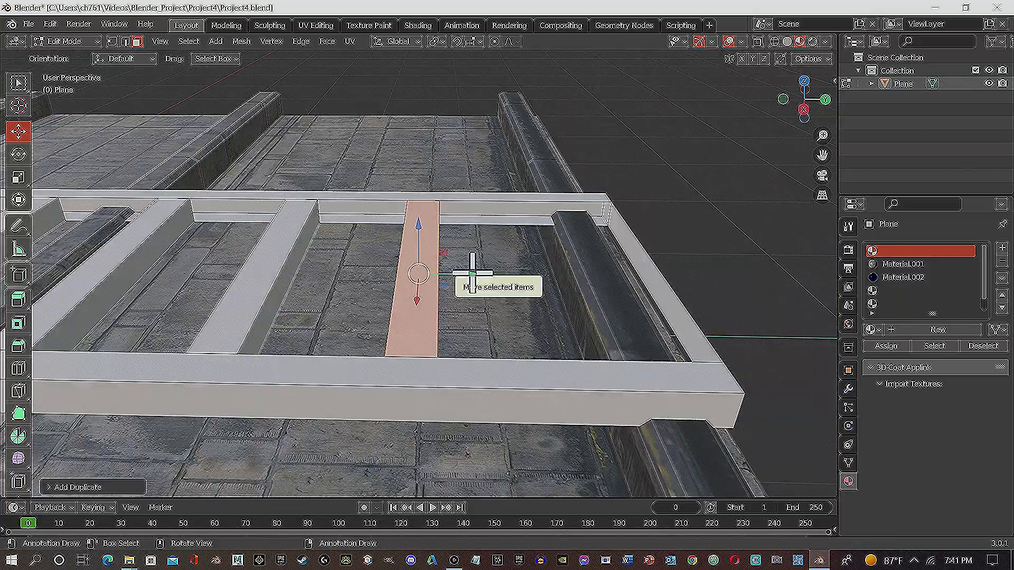
{"action": "key", "text": "shift+d"}
{"action": "key", "text": "y"}
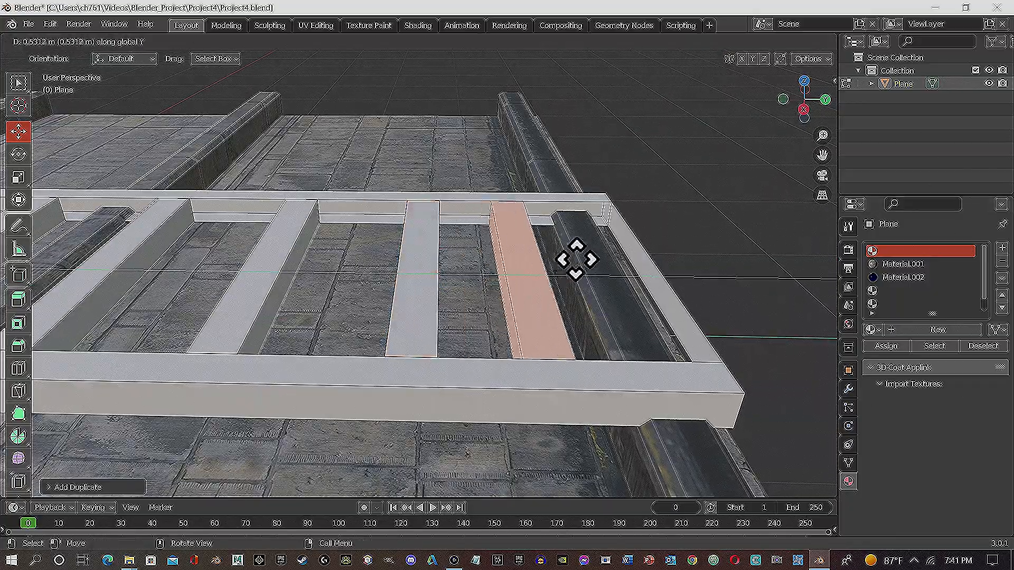
{"action": "left_click", "coordinate": [559, 265]}
{"action": "middle_click_drag", "start_coordinate": [559, 264], "coordinate": [389, 288]}
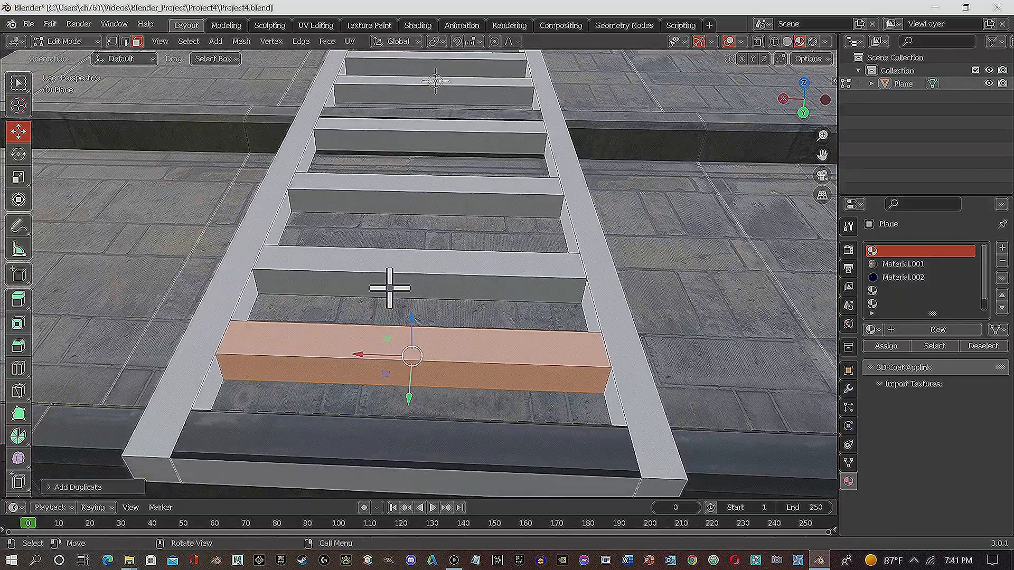
Extend the face selection from the newest crossbar to both long side rails of the frame
{"action": "left_click", "coordinate": [212, 322], "text": "shift"}
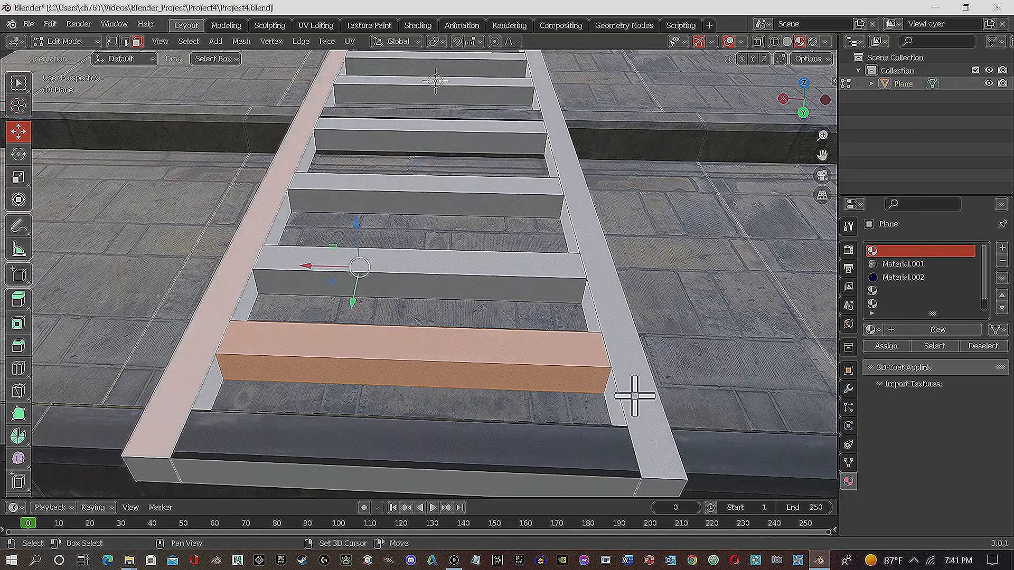
{"action": "left_click", "coordinate": [633, 380], "text": "alt+shift"}
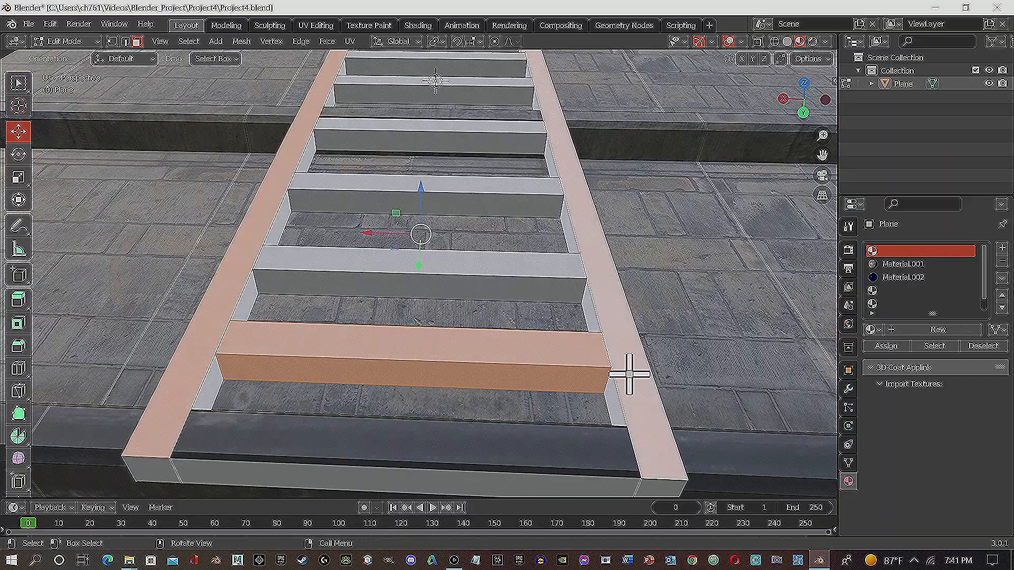
{"action": "left_click", "coordinate": [604, 326], "text": "ctrl"}
{"action": "middle_click_drag", "start_coordinate": [584, 324], "coordinate": [532, 271]}
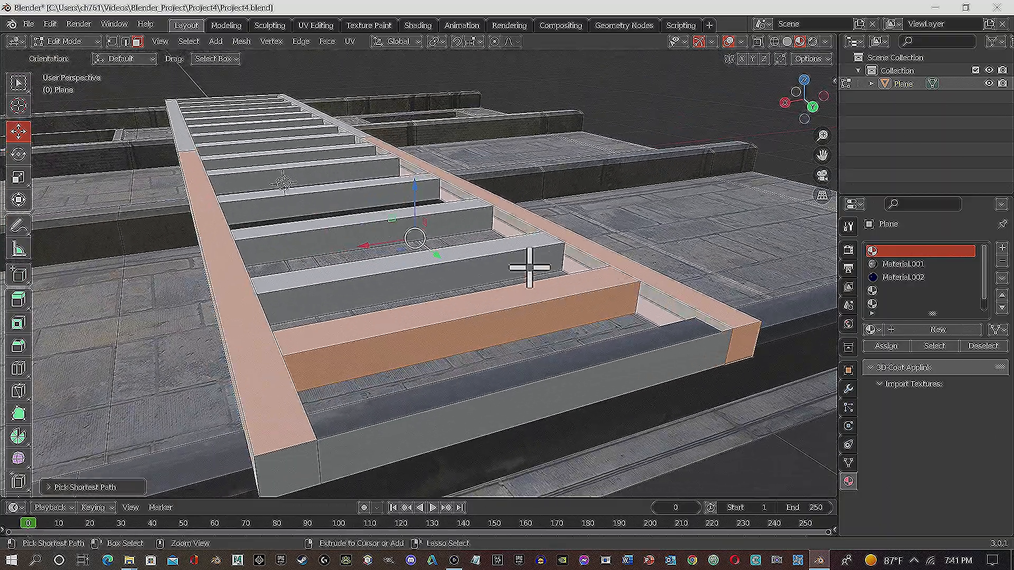
Add the faces of the next three crossbars to the selection with shortest-path picking
{"action": "left_click", "coordinate": [527, 265], "text": "ctrl"}
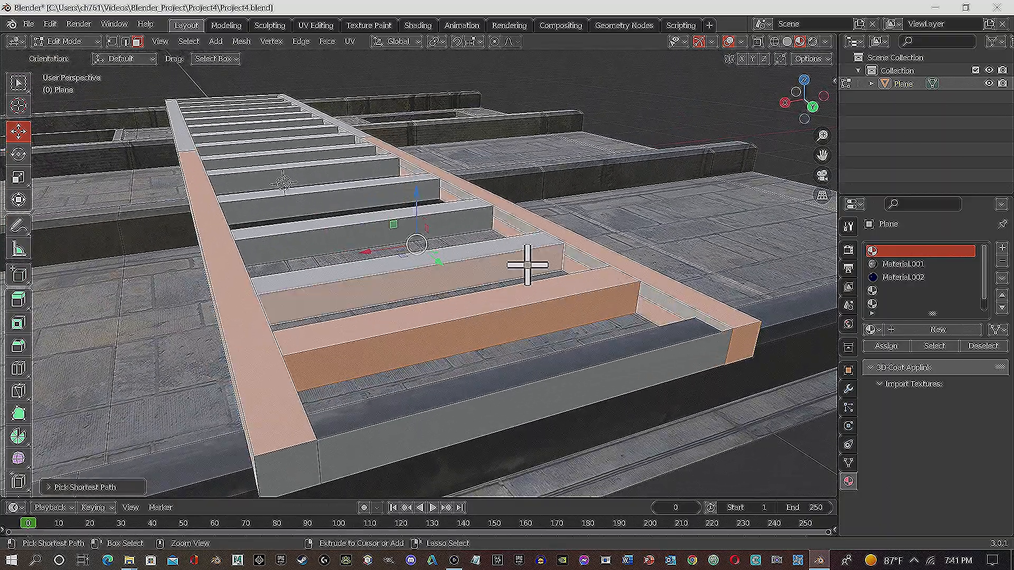
{"action": "left_click", "coordinate": [490, 255], "text": "ctrl"}
{"action": "left_click", "coordinate": [467, 221], "text": "ctrl"}
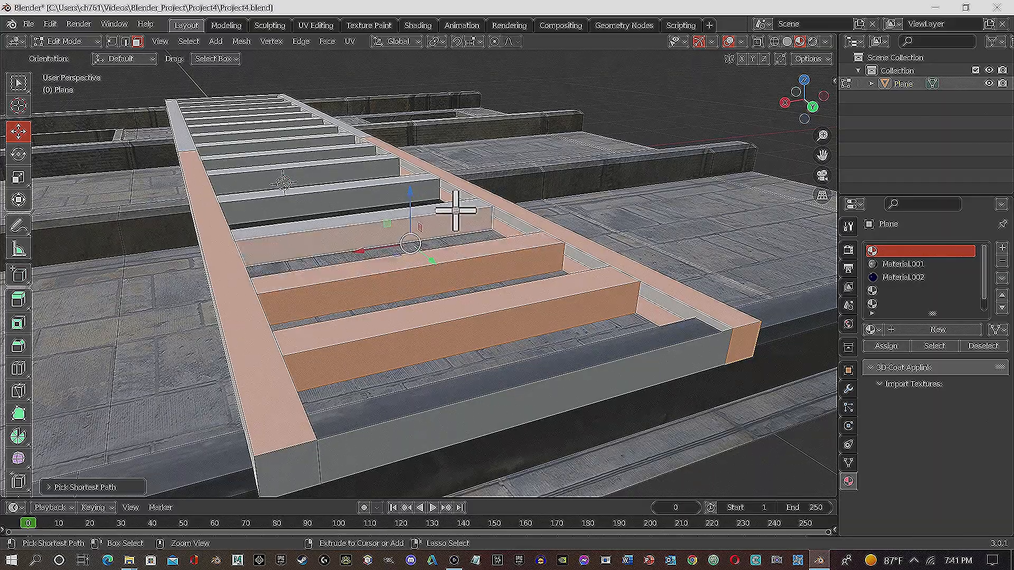
{"action": "middle_click_drag", "start_coordinate": [489, 240], "coordinate": [360, 207]}
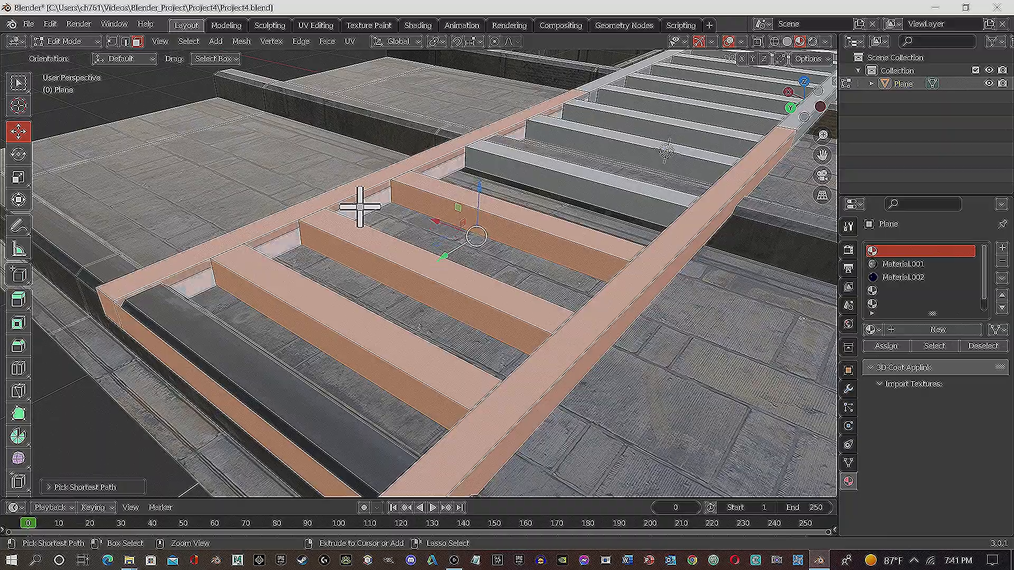
{"action": "left_click", "coordinate": [541, 163], "text": "ctrl"}
{"action": "middle_click_drag", "start_coordinate": [543, 163], "coordinate": [616, 148]}
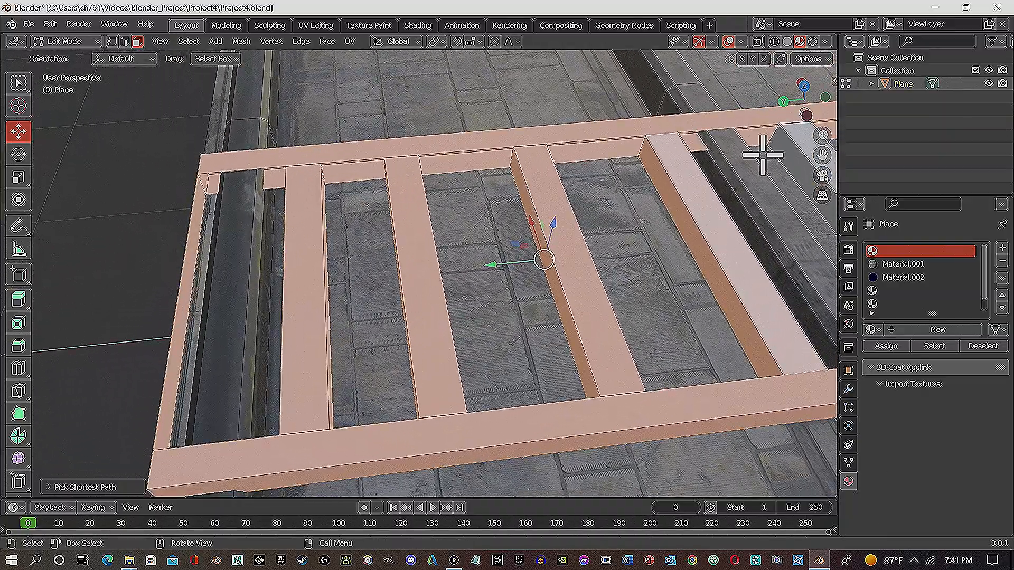
Add the fifth and sixth crossbars from the same end of the frame to the selection
{"action": "middle_click_drag", "start_coordinate": [711, 199], "coordinate": [702, 164]}
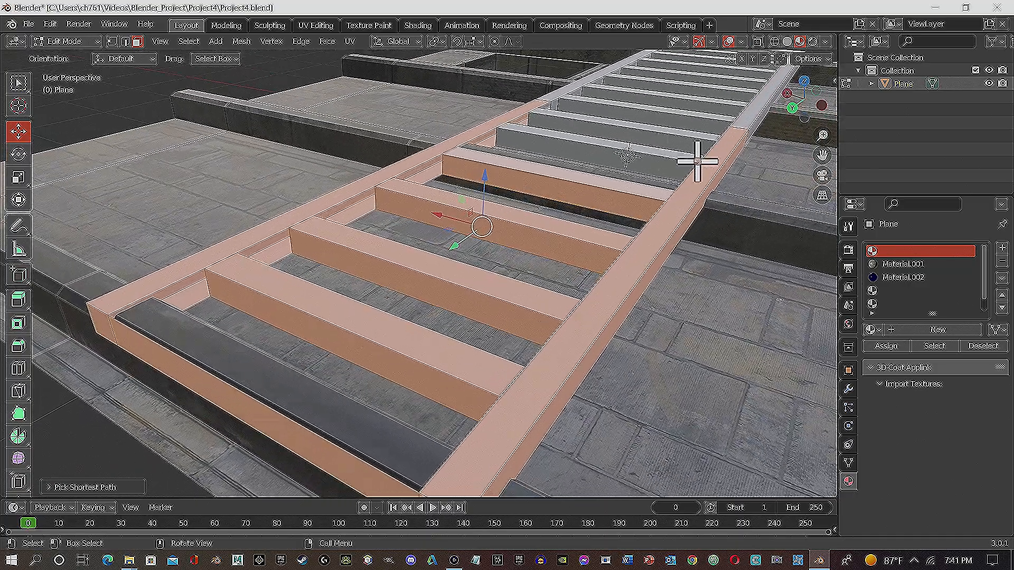
{"action": "left_click", "coordinate": [659, 155], "text": "ctrl"}
{"action": "left_click", "coordinate": [681, 154], "text": "ctrl"}
{"action": "left_click", "coordinate": [686, 136], "text": "ctrl"}
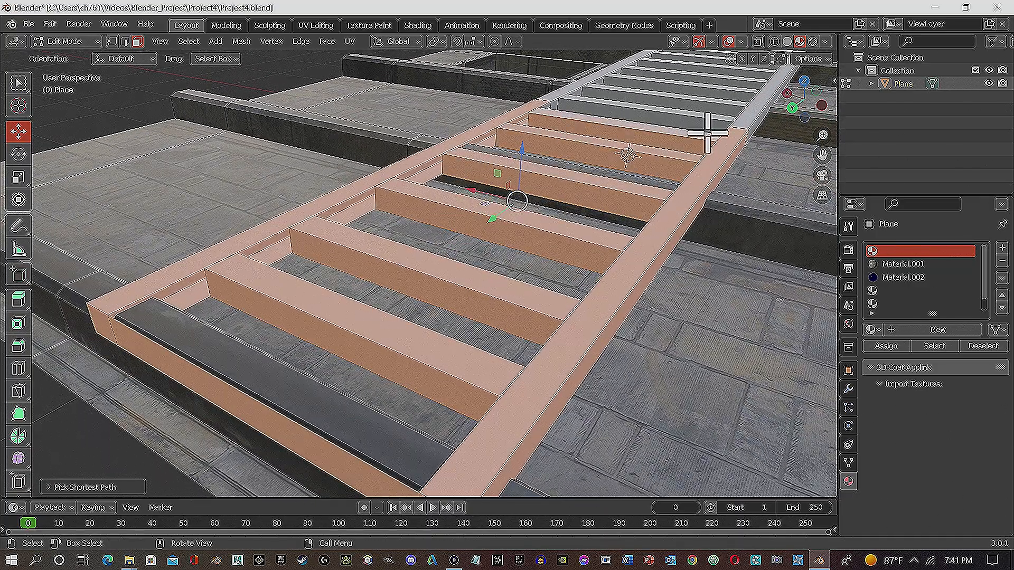
Extend the selection to the remaining halves of both rails and three more crossbars, excluding the stray ridge faces
{"action": "key", "text": "grave"}
{"action": "left_click", "coordinate": [815, 199]}
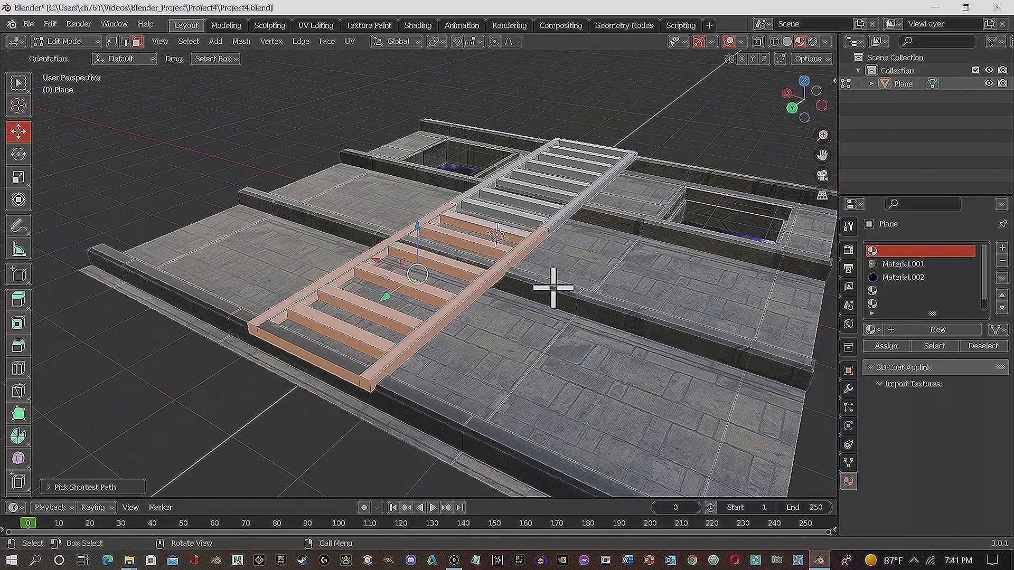
{"action": "middle_click_drag", "start_coordinate": [602, 248], "coordinate": [491, 318]}
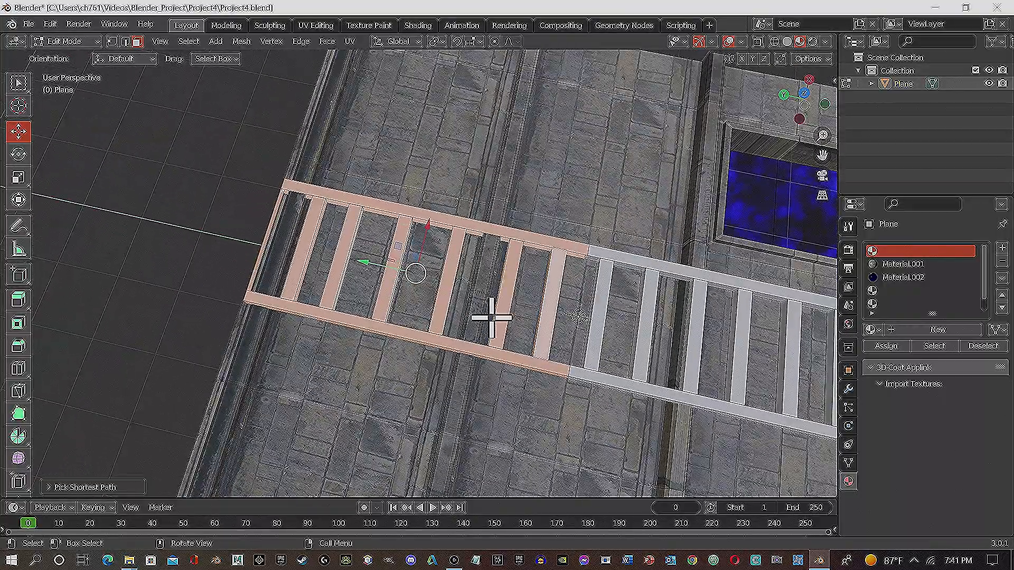
{"action": "left_click", "coordinate": [819, 296], "text": "ctrl"}
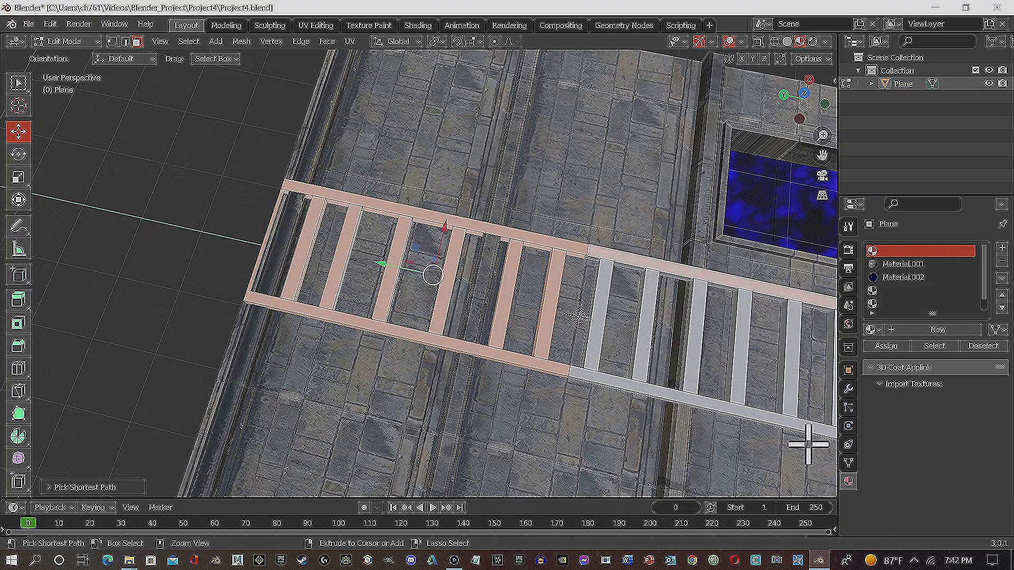
{"action": "left_click", "coordinate": [818, 426], "text": "ctrl"}
{"action": "left_click", "coordinate": [786, 383], "text": "ctrl"}
{"action": "left_click", "coordinate": [733, 364], "text": "ctrl"}
{"action": "left_click", "coordinate": [683, 356], "text": "ctrl"}
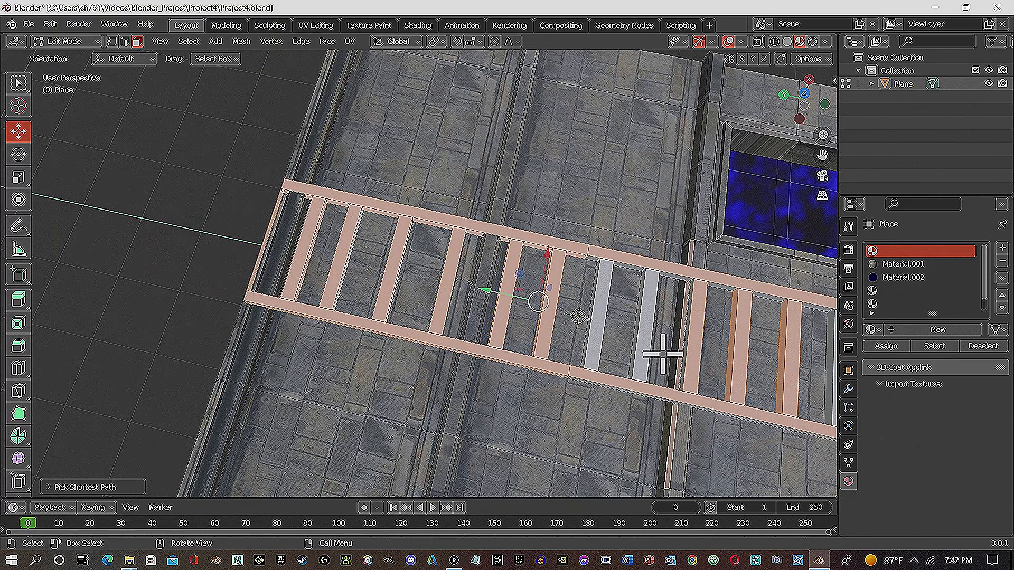
{"action": "left_click", "coordinate": [663, 355], "text": "ctrl"}
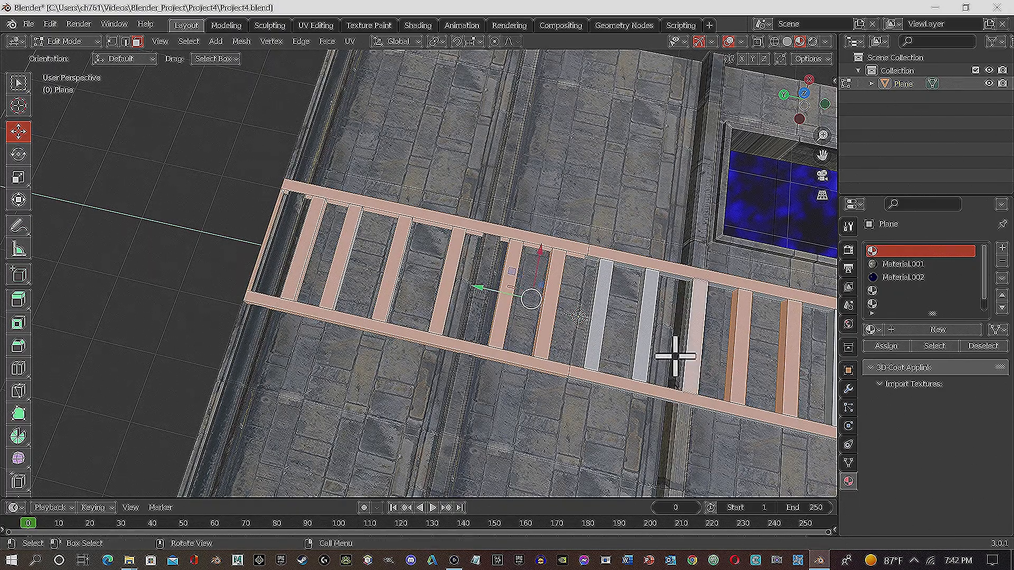
Add the two skipped middle crossbars and the missing crossbar faces towards the window end to the selection
{"action": "left_click", "coordinate": [645, 349], "text": "ctrl"}
{"action": "left_click", "coordinate": [595, 346], "text": "ctrl"}
{"action": "middle_click_drag", "start_coordinate": [589, 349], "coordinate": [735, 303]}
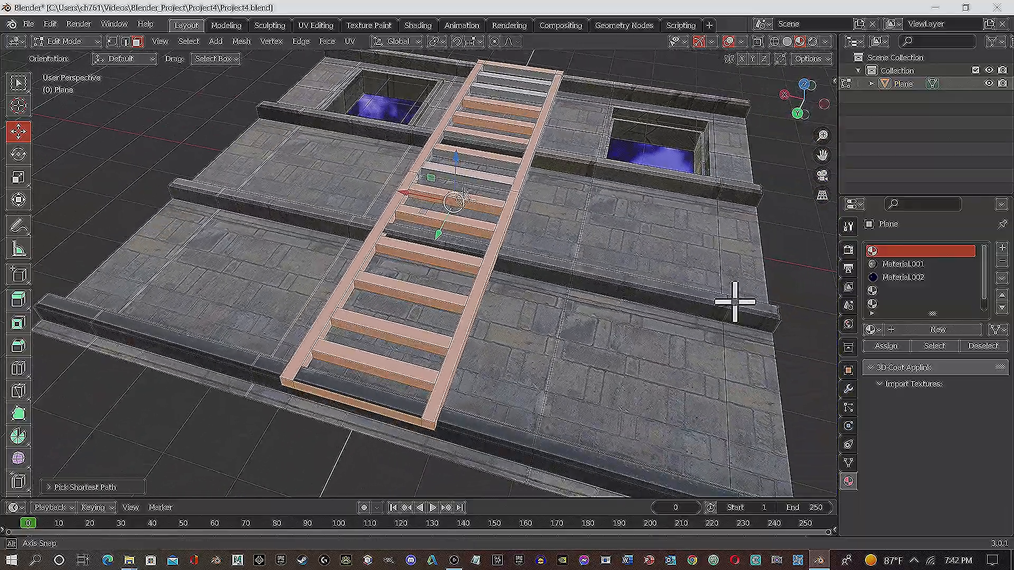
{"action": "left_click", "coordinate": [497, 185], "text": "ctrl"}
{"action": "left_click", "coordinate": [504, 165], "text": "ctrl"}
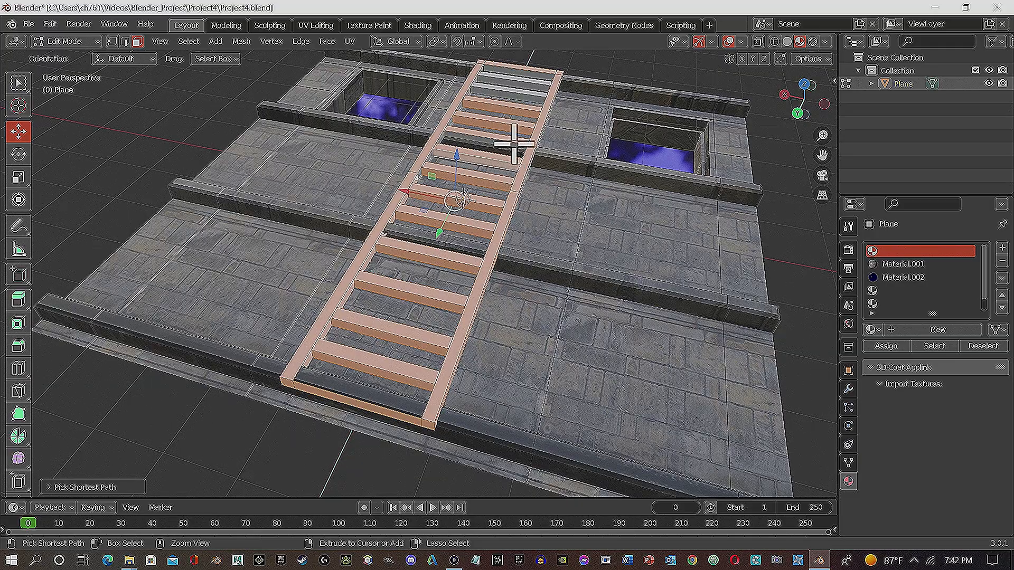
{"action": "left_click", "coordinate": [510, 144], "text": "ctrl"}
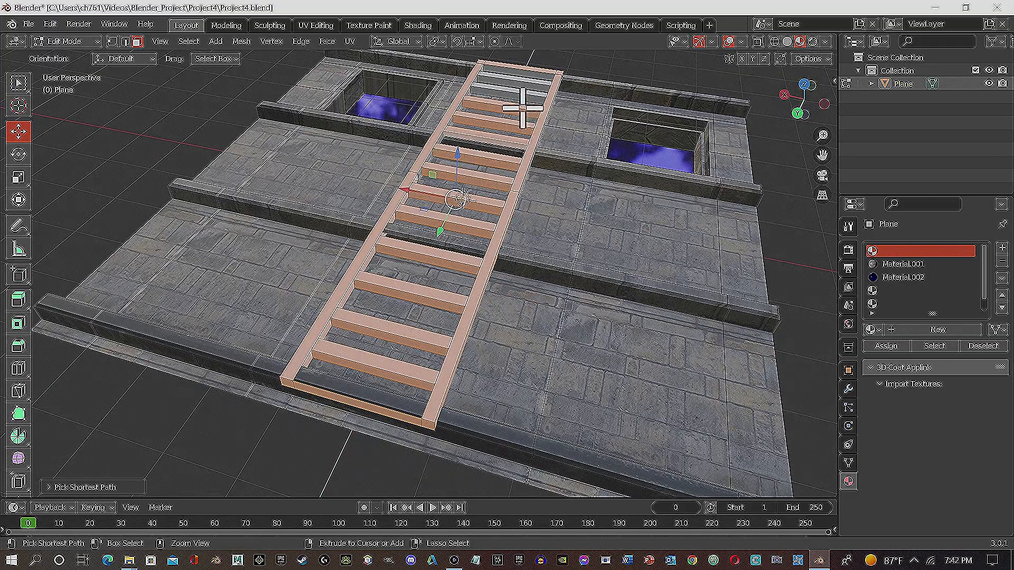
{"action": "left_click", "coordinate": [532, 86], "text": "ctrl"}
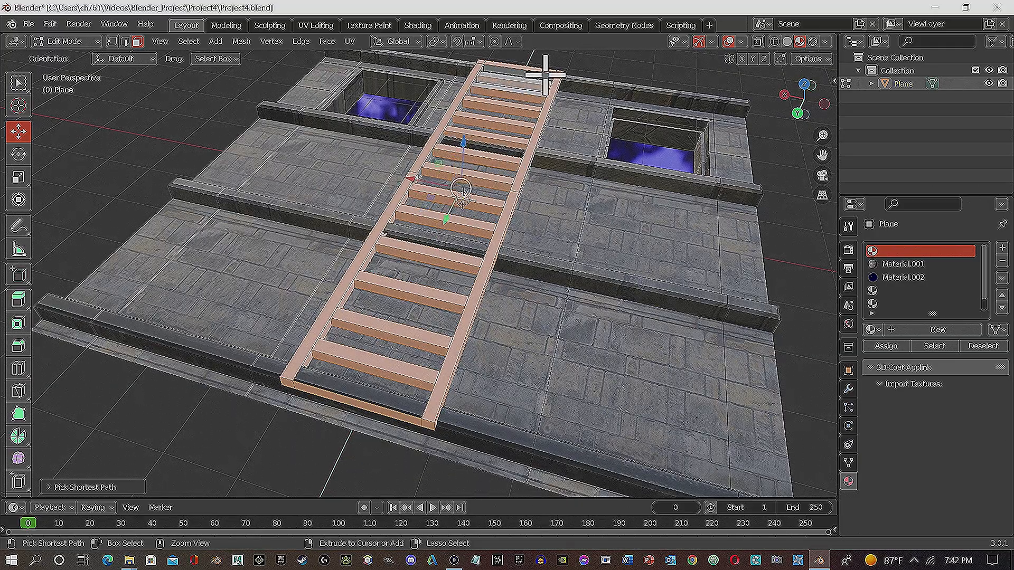
Add the last two unselected crossbars between the blue windows to the frame selection
{"action": "mouse_move", "coordinate": [549, 98]}
{"action": "middle_mouse_down"}
{"action": "mouse_move", "coordinate": [536, 149]}
{"action": "mouse_move", "coordinate": [496, 104]}
{"action": "mouse_move", "coordinate": [546, 117]}
{"action": "middle_mouse_up"}
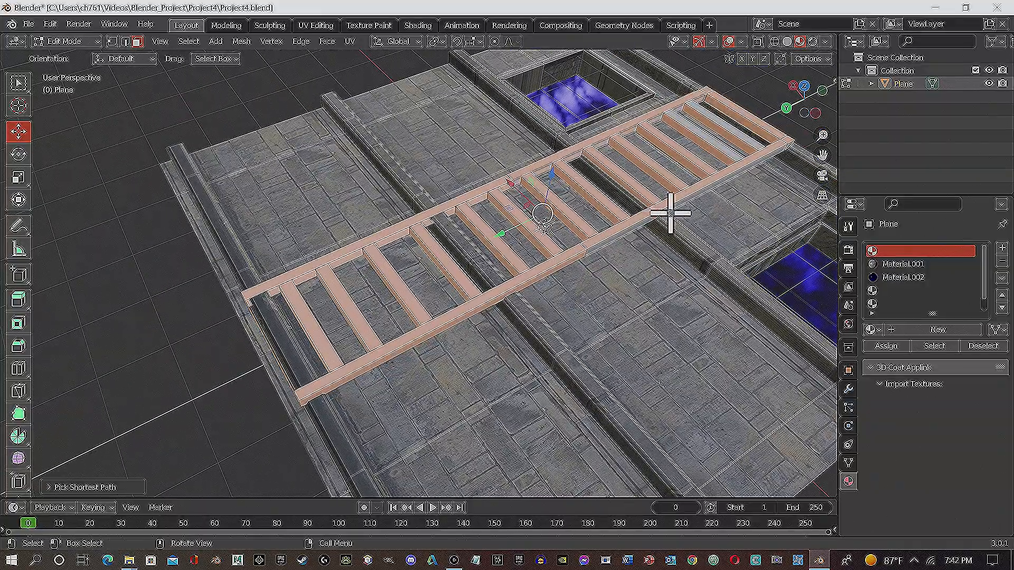
{"action": "middle_click_drag", "start_coordinate": [770, 188], "coordinate": [704, 163]}
{"action": "middle_click_drag", "start_coordinate": [796, 323], "coordinate": [625, 288], "text": "shift"}
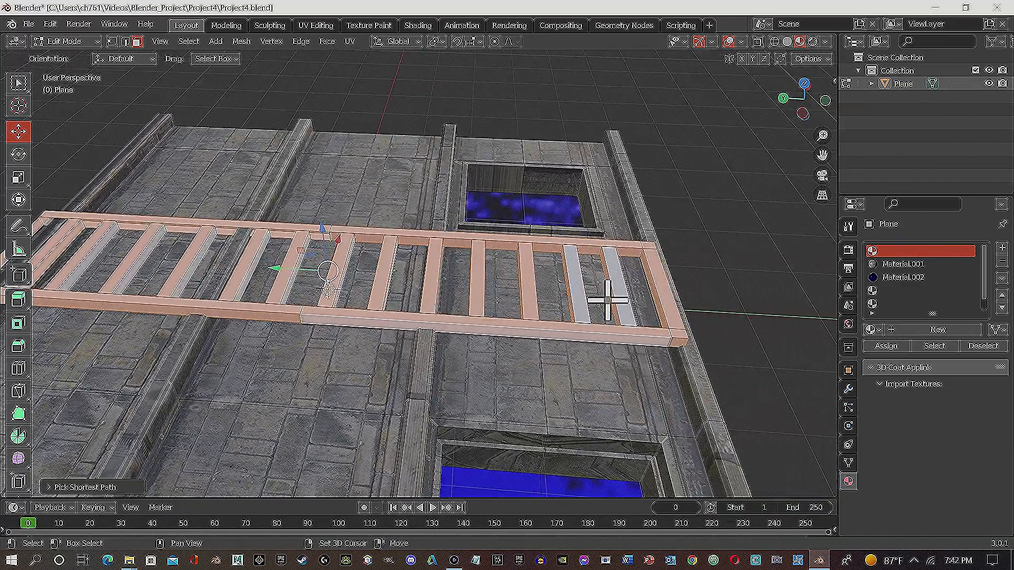
{"action": "left_click", "coordinate": [579, 296], "text": "shift"}
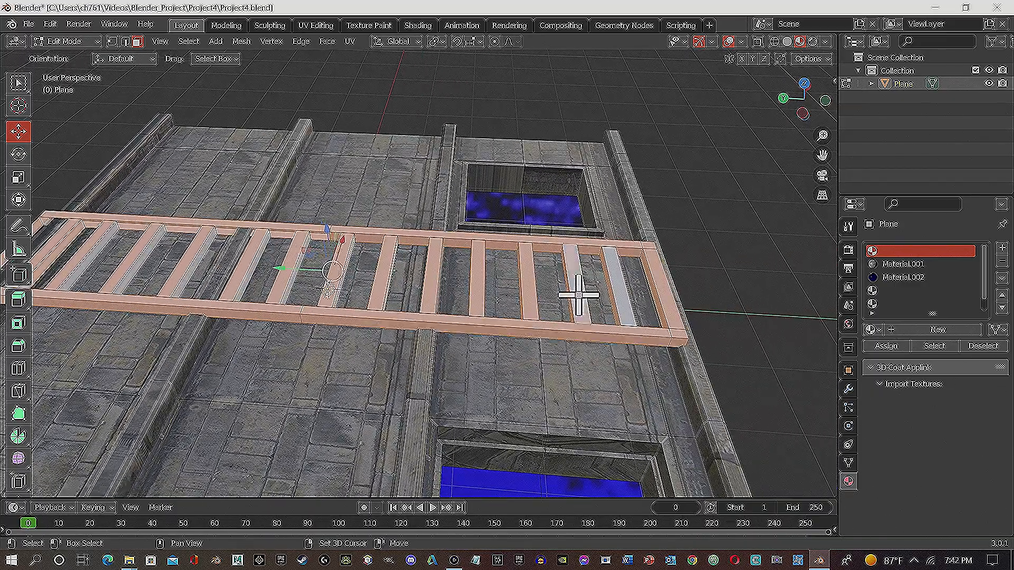
{"action": "left_click", "coordinate": [623, 296], "text": "shift"}
{"action": "middle_click_drag", "start_coordinate": [567, 295], "coordinate": [427, 355]}
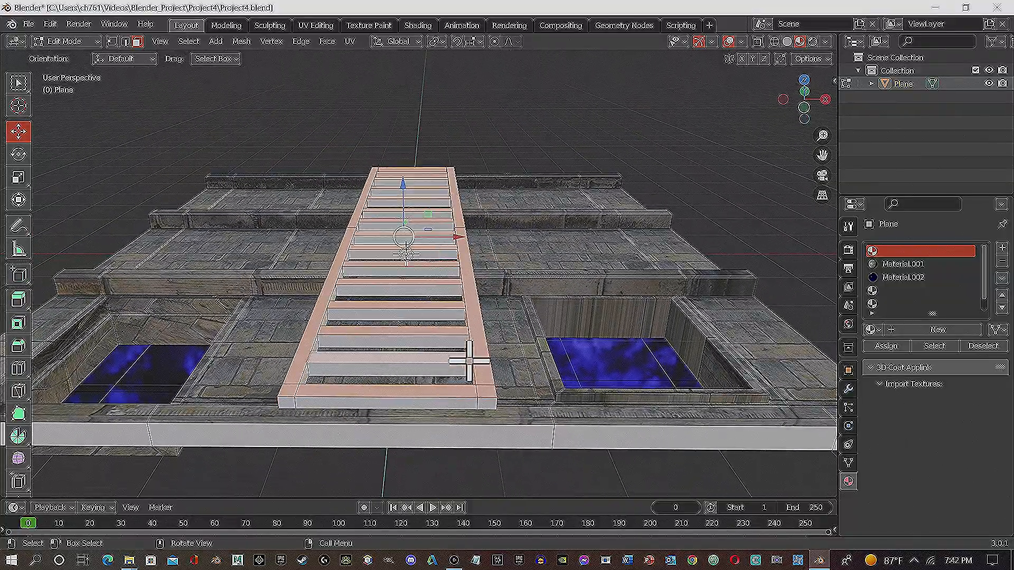
Create a new material in the empty fourth material slot of the plane
{"action": "middle_click_drag", "start_coordinate": [367, 337], "coordinate": [461, 405]}
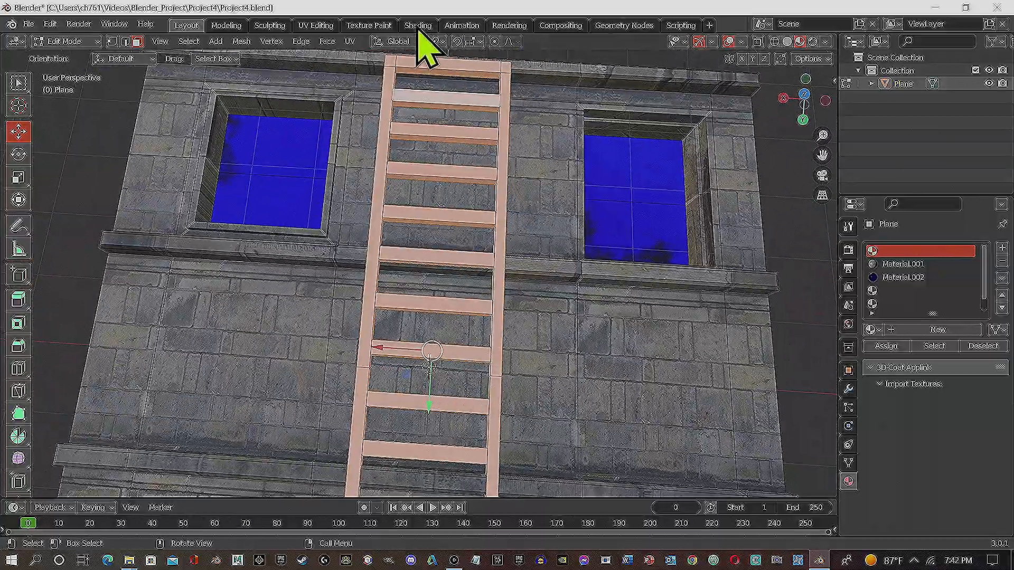
{"action": "left_click", "coordinate": [873, 290]}
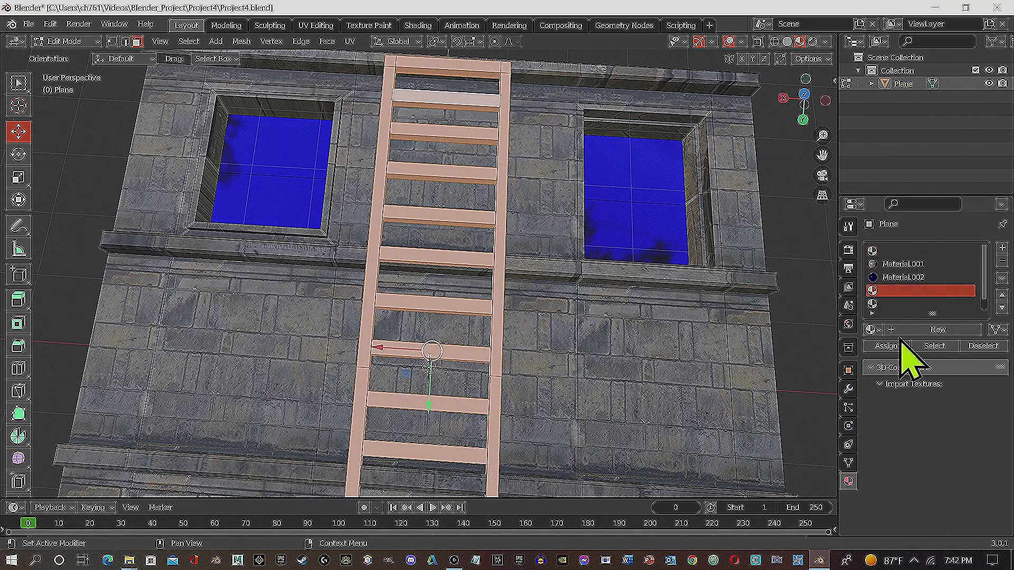
{"action": "left_click", "coordinate": [944, 330]}
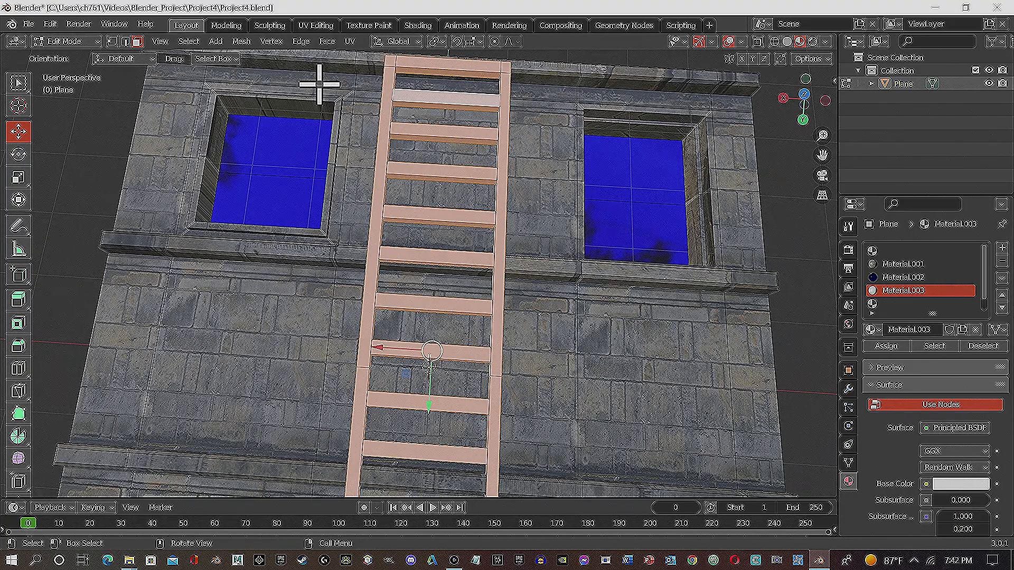
Bring the wood_peeling_paint_weathered diffuse image into Material.003's shader nodes and connect its Color output to Base Color
{"action": "left_click", "coordinate": [417, 25]}
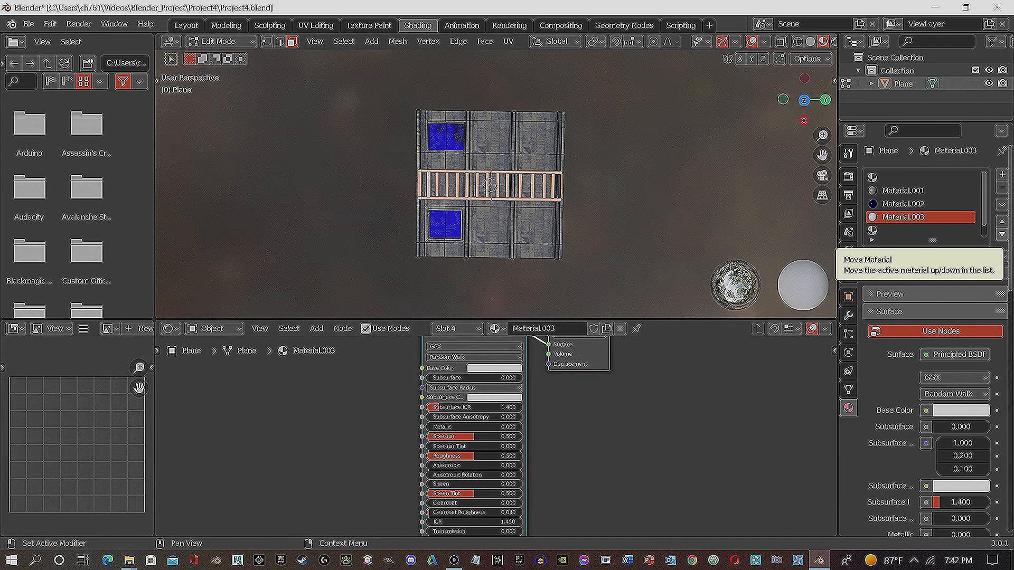
{"action": "left_click_drag", "start_coordinate": [1013, 388], "coordinate": [287, 381]}
{"action": "left_click_drag", "start_coordinate": [378, 391], "coordinate": [422, 368]}
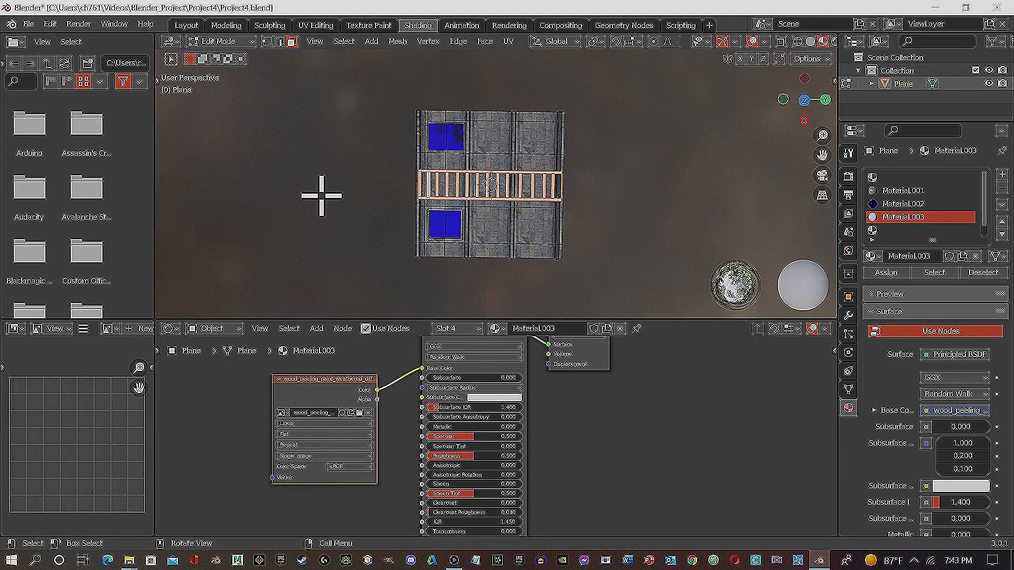
{"action": "middle_click_drag", "start_coordinate": [487, 206], "coordinate": [613, 196]}
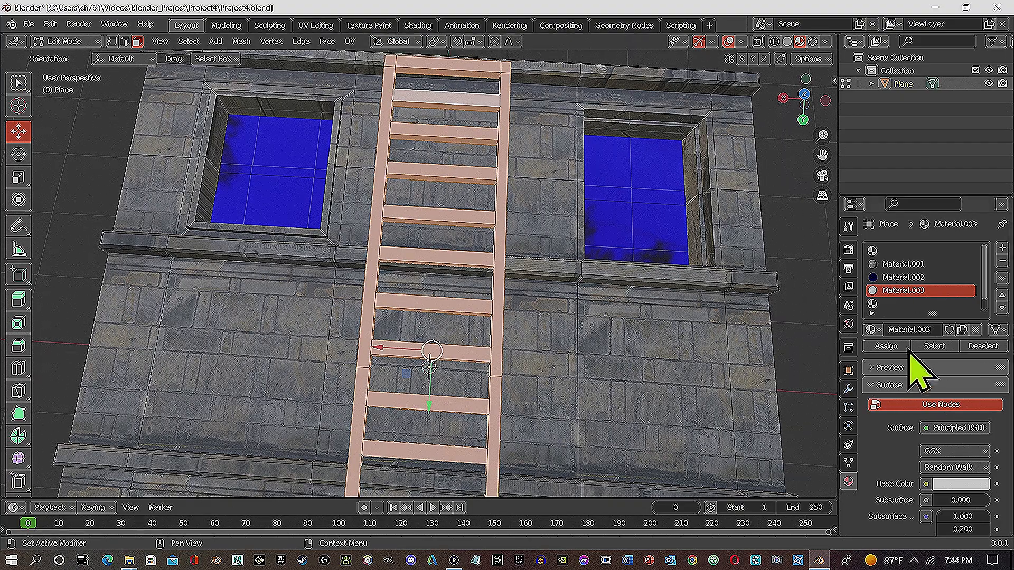
Assign Material.003 to the selected frame and crossbar faces and unwrap their UVs
{"action": "left_click", "coordinate": [887, 347]}
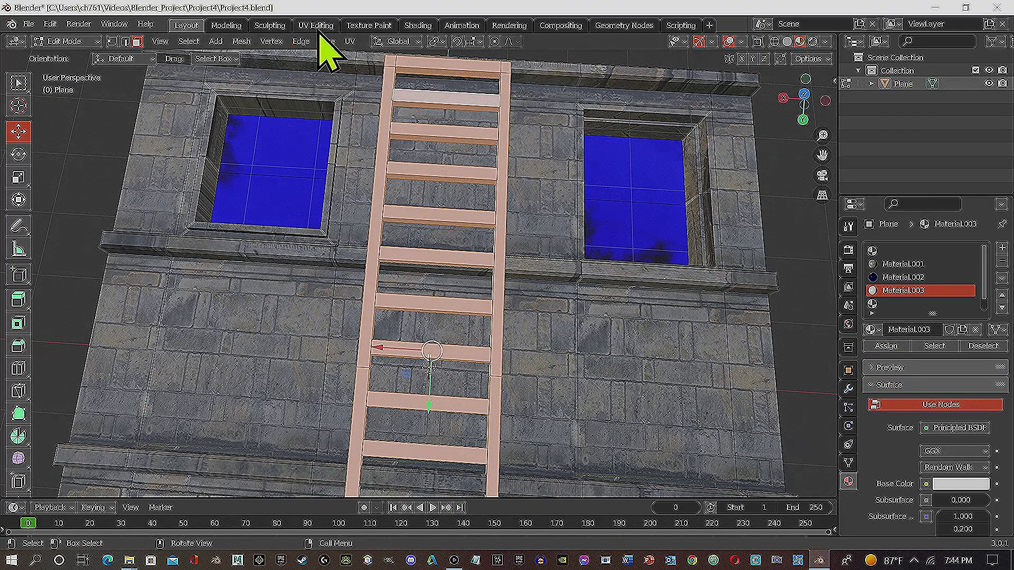
{"action": "left_click", "coordinate": [351, 41]}
{"action": "left_click", "coordinate": [360, 62]}
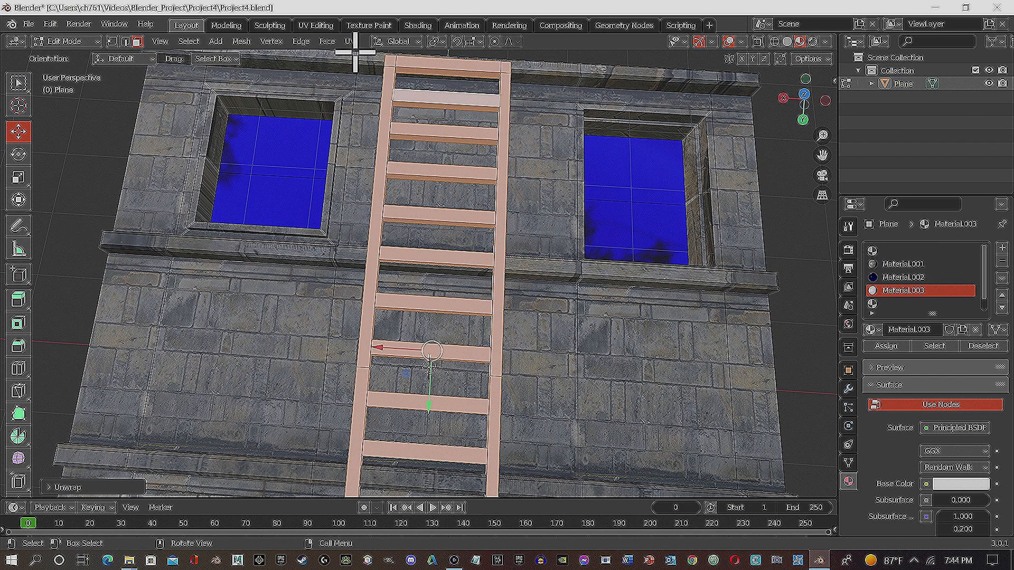
Enlarge and horizontally stretch all the frame's UV islands, and reposition them over the wood_peeling_paint_weathered texture
{"action": "left_click", "coordinate": [324, 27]}
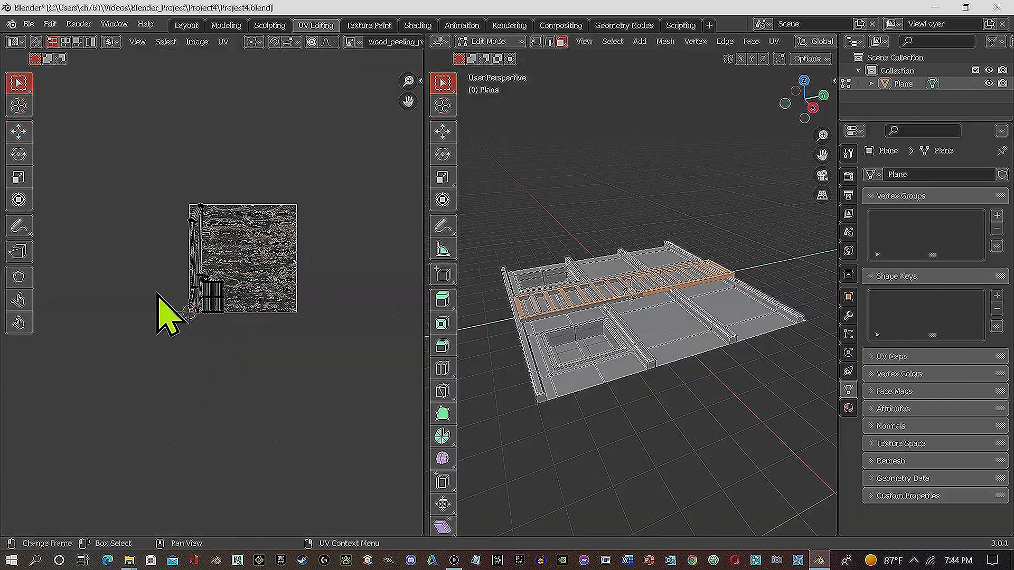
{"action": "left_click_drag", "start_coordinate": [124, 162], "coordinate": [276, 393]}
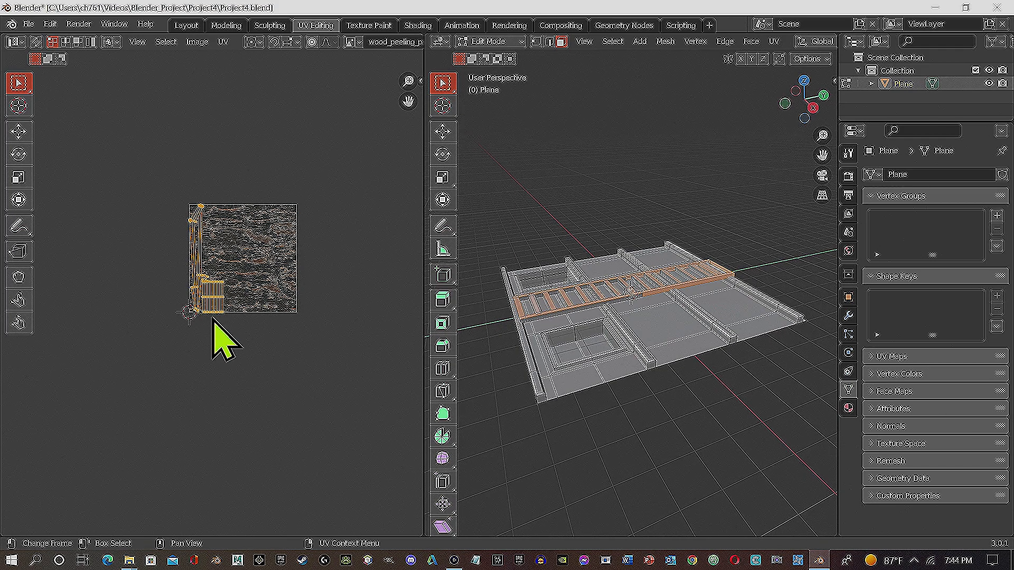
{"action": "key", "text": "s"}
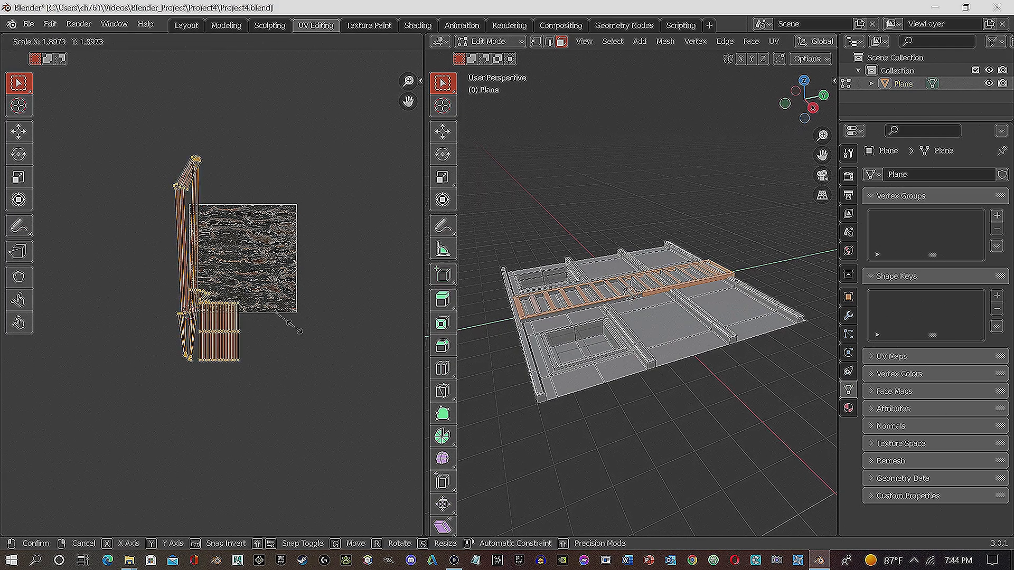
{"action": "left_click", "coordinate": [259, 316]}
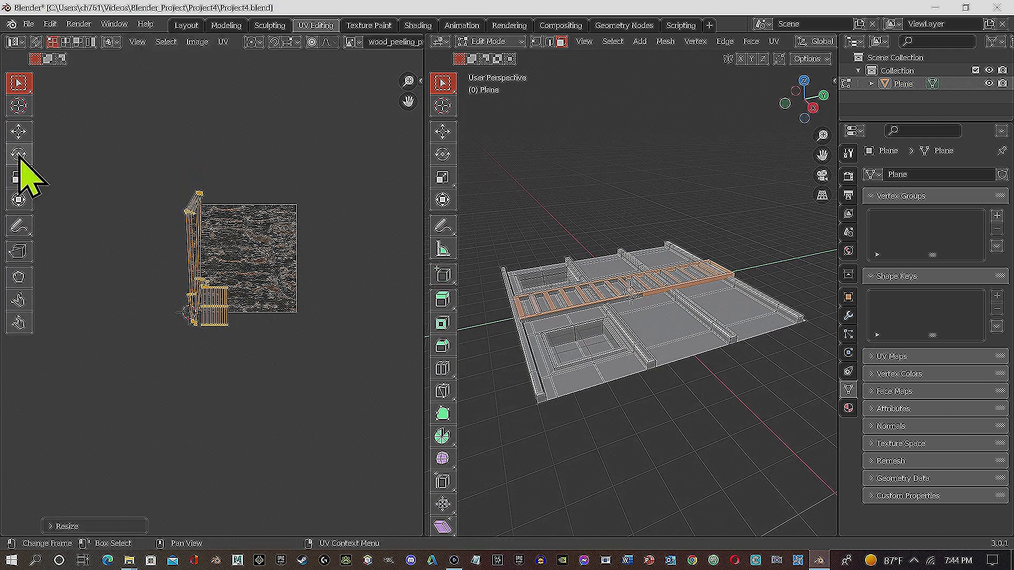
{"action": "left_click", "coordinate": [19, 177]}
{"action": "left_click_drag", "start_coordinate": [261, 261], "coordinate": [354, 264]}
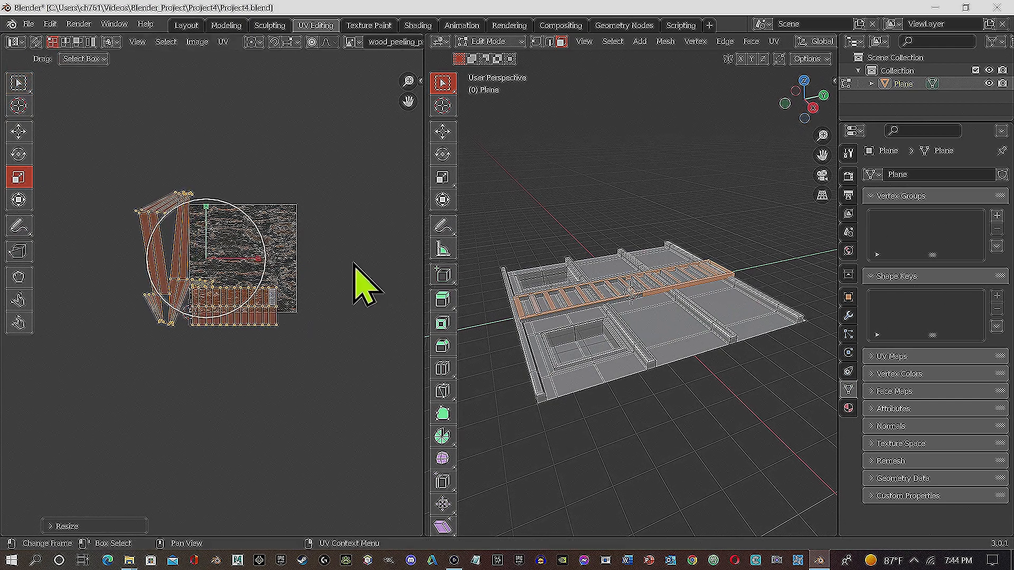
{"action": "key", "text": "g"}
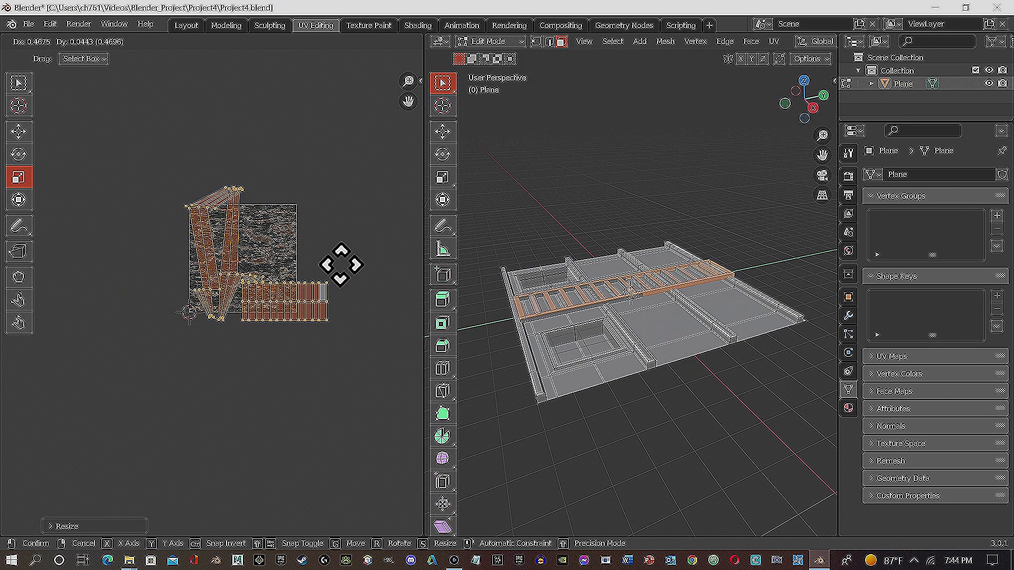
{"action": "left_click", "coordinate": [334, 264]}
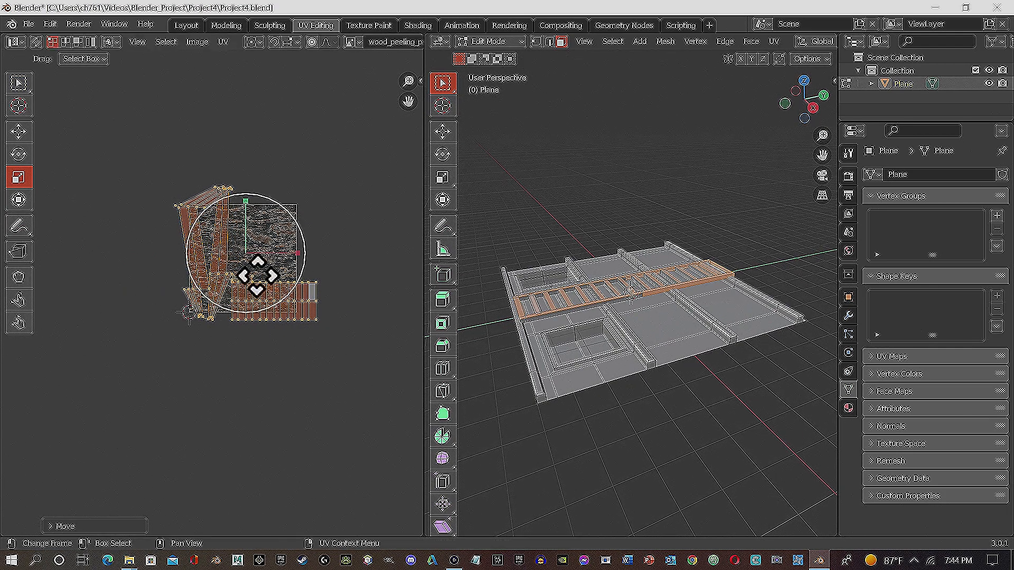
Connect the wood_peeling_paint_weathered image's Color output to Base Color in Material.003 and inspect the textured frame on the facade
{"action": "left_click", "coordinate": [192, 26]}
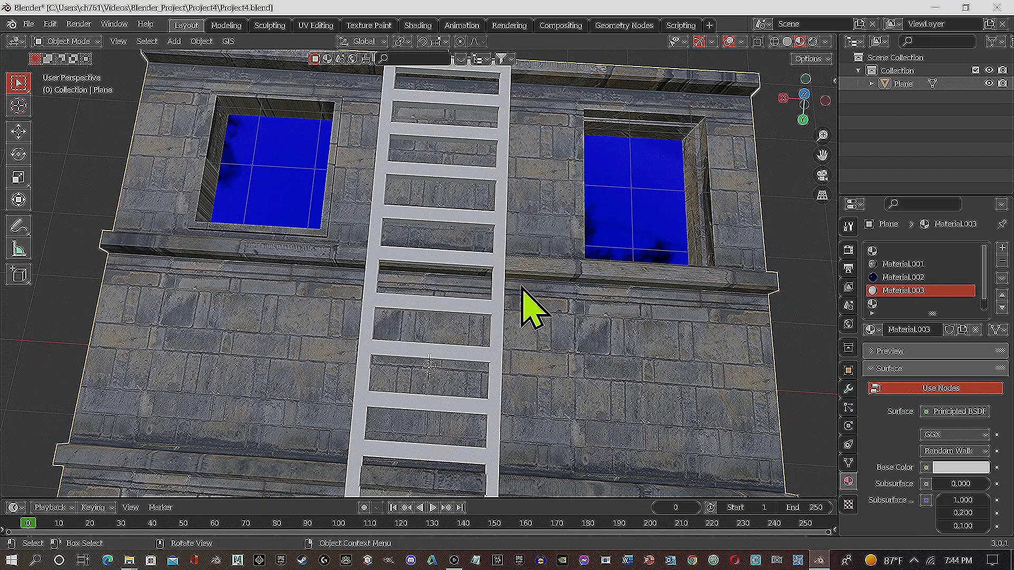
{"action": "scroll", "coordinate": [507, 312], "scroll_direction": "down", "scroll_amount": 2}
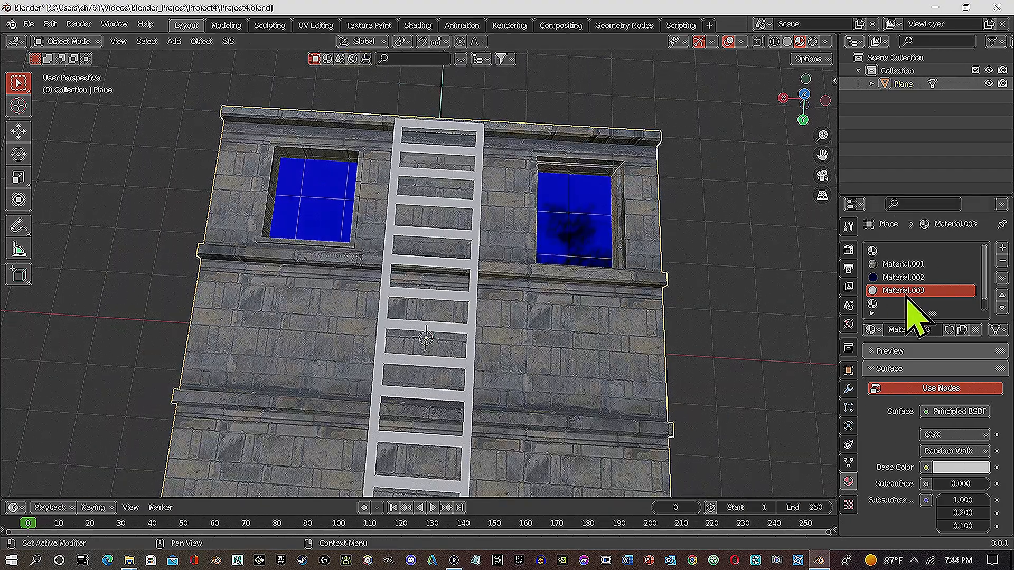
{"action": "left_click", "coordinate": [419, 25]}
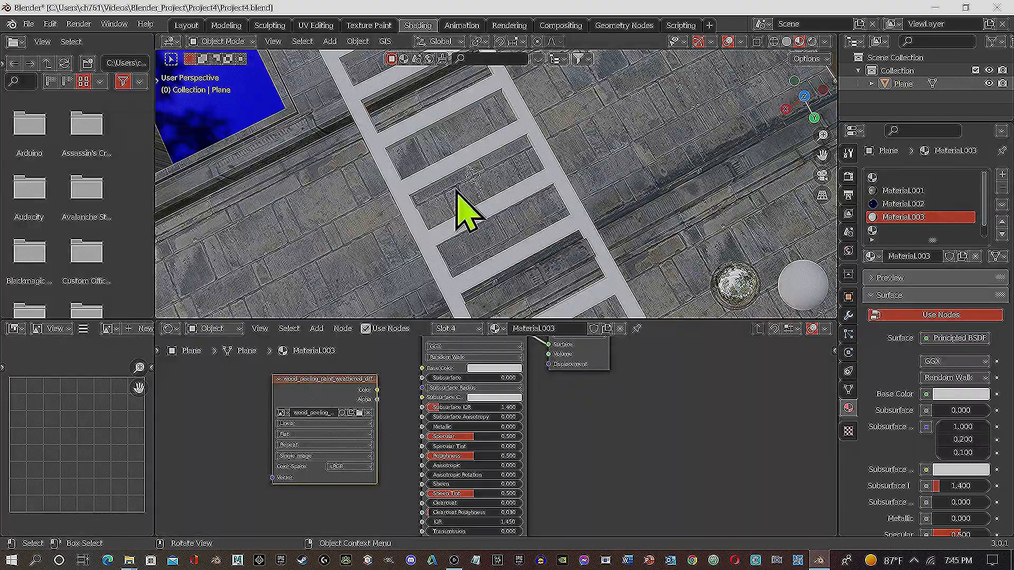
{"action": "left_click_drag", "start_coordinate": [378, 391], "coordinate": [423, 368]}
{"action": "middle_click_drag", "start_coordinate": [466, 202], "coordinate": [537, 151]}
{"action": "scroll", "coordinate": [537, 152], "scroll_direction": "up", "scroll_amount": 3}
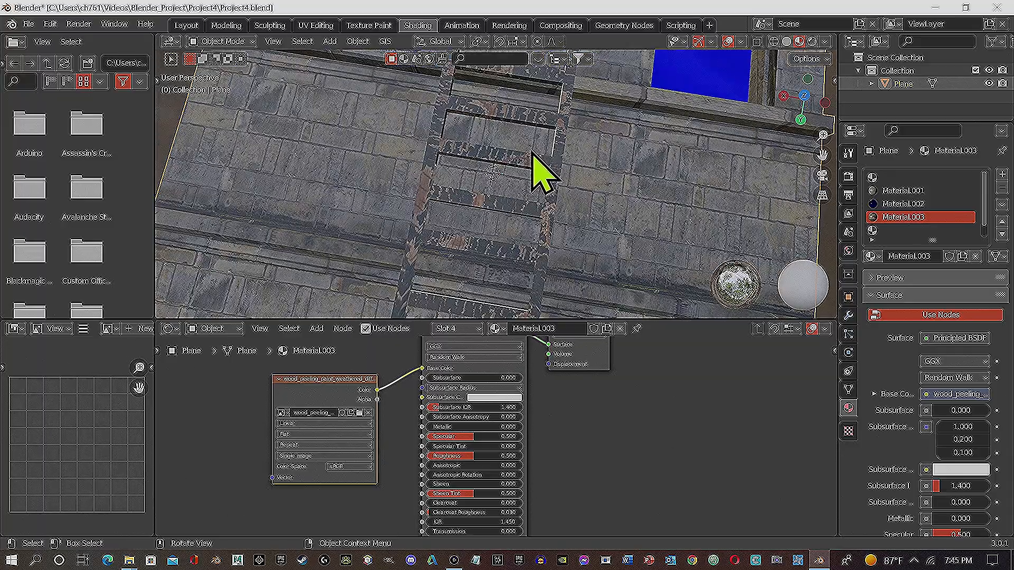
{"action": "scroll", "coordinate": [503, 184], "scroll_direction": "up", "scroll_amount": 2}
{"action": "mouse_move", "coordinate": [538, 218]}
{"action": "middle_mouse_down"}
{"action": "mouse_move", "coordinate": [554, 249]}
{"action": "mouse_move", "coordinate": [539, 254]}
{"action": "mouse_move", "coordinate": [530, 206]}
{"action": "middle_mouse_up"}
{"action": "scroll", "coordinate": [525, 227], "scroll_direction": "down", "scroll_amount": 5}
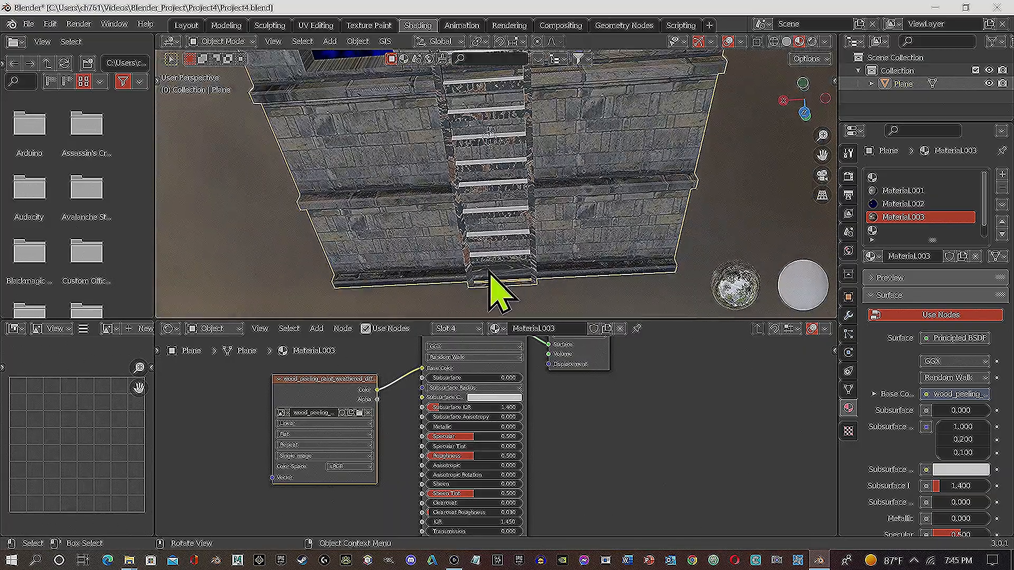
{"action": "scroll", "coordinate": [507, 293], "scroll_direction": "up", "scroll_amount": 4}
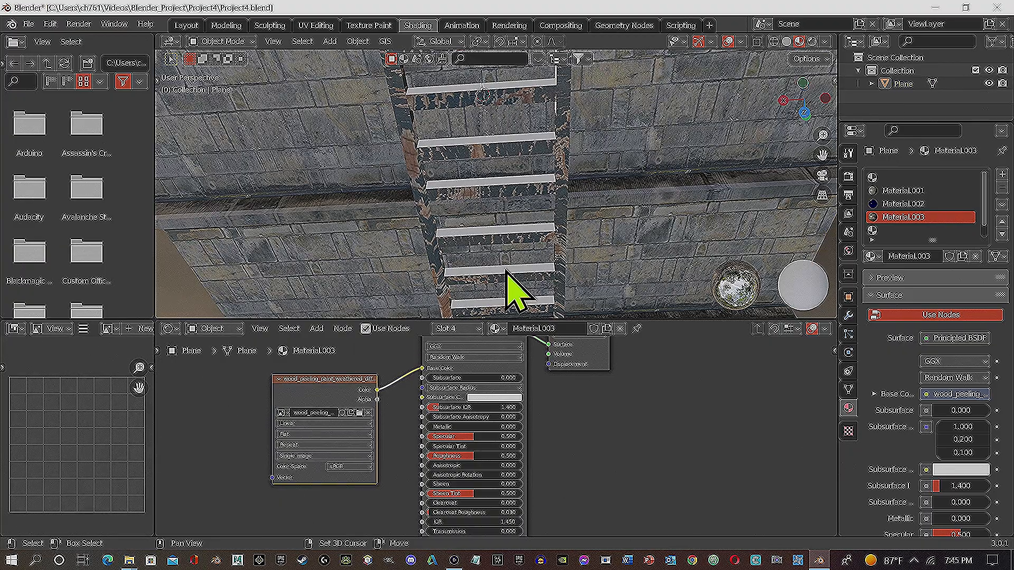
In Edit Mode, select the untextured side faces of all the crossbars and the outer end face of the frame
{"action": "left_click", "coordinate": [186, 26]}
{"action": "left_click", "coordinate": [68, 41]}
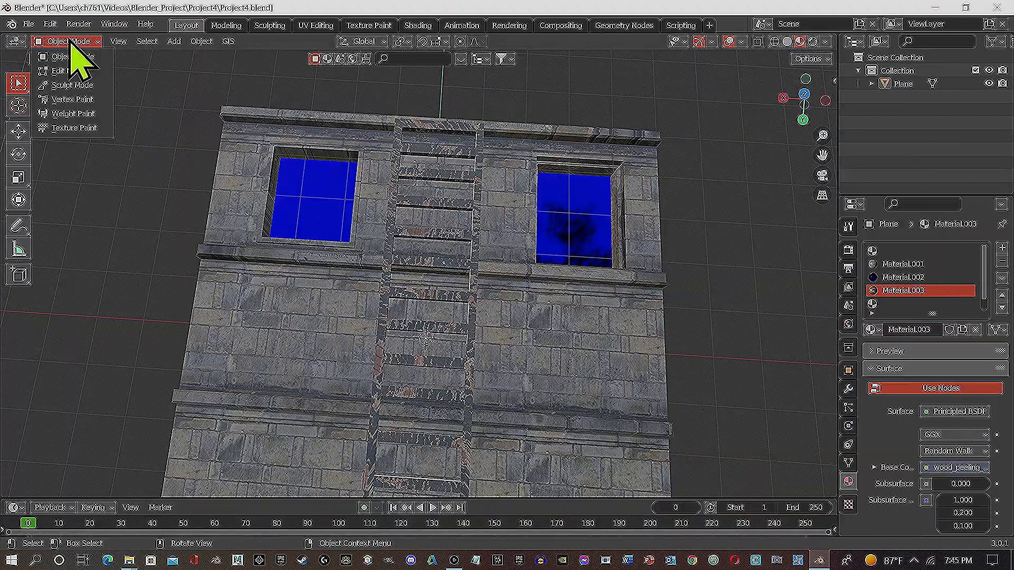
{"action": "left_click", "coordinate": [74, 71]}
{"action": "middle_click_drag", "start_coordinate": [437, 236], "coordinate": [503, 175]}
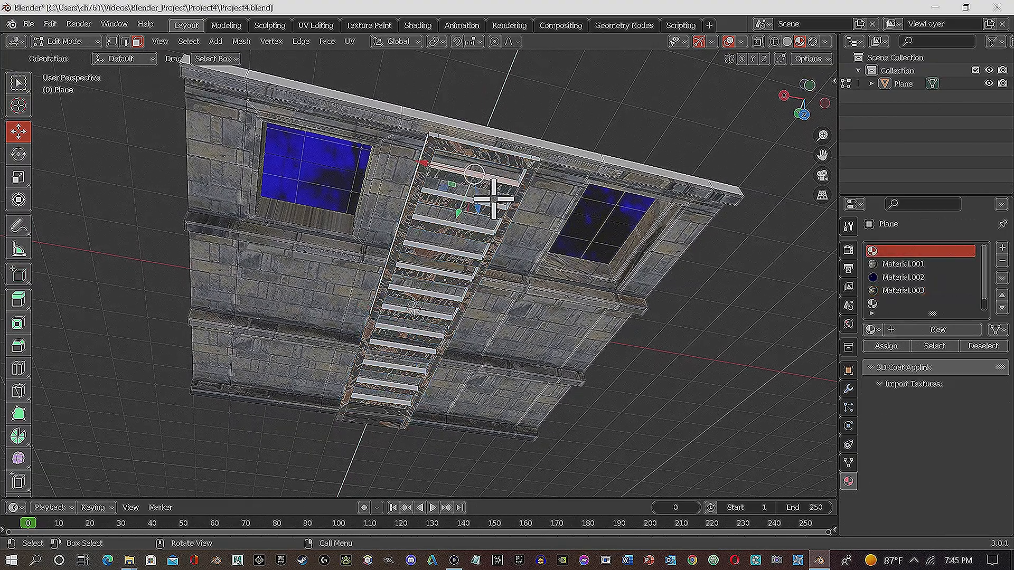
{"action": "left_click", "coordinate": [484, 203], "text": "shift"}
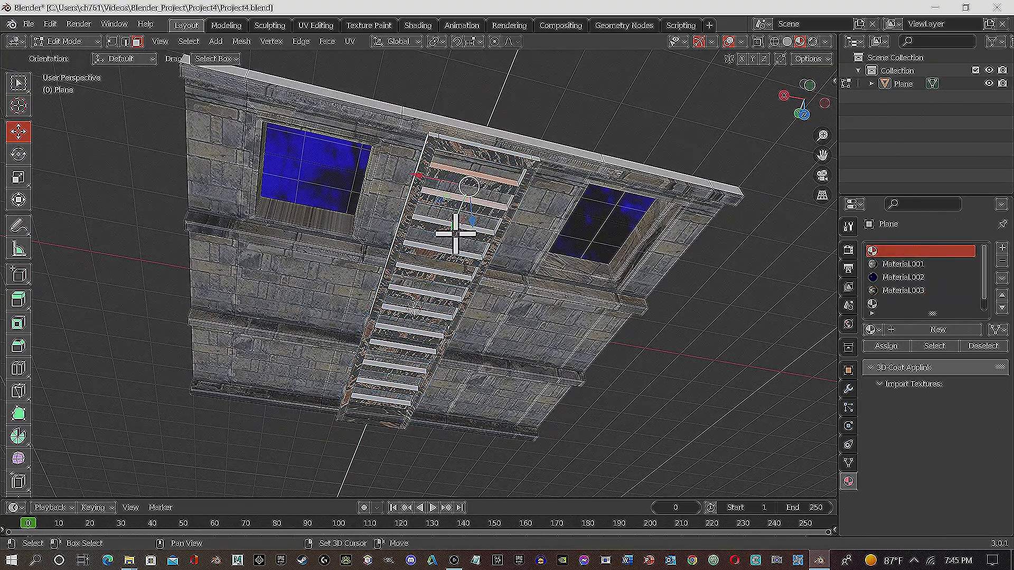
{"action": "left_click", "coordinate": [464, 228], "text": "shift"}
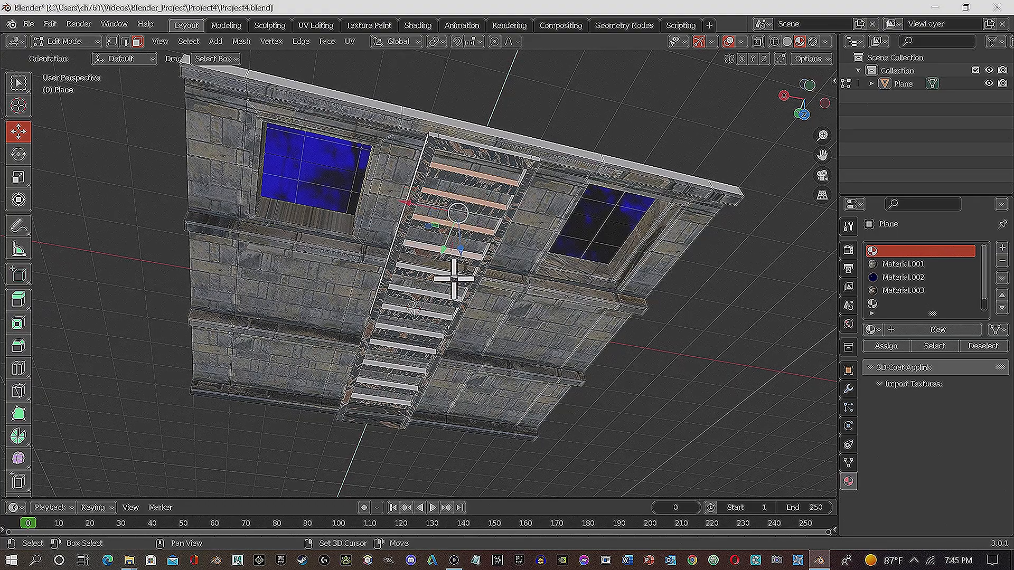
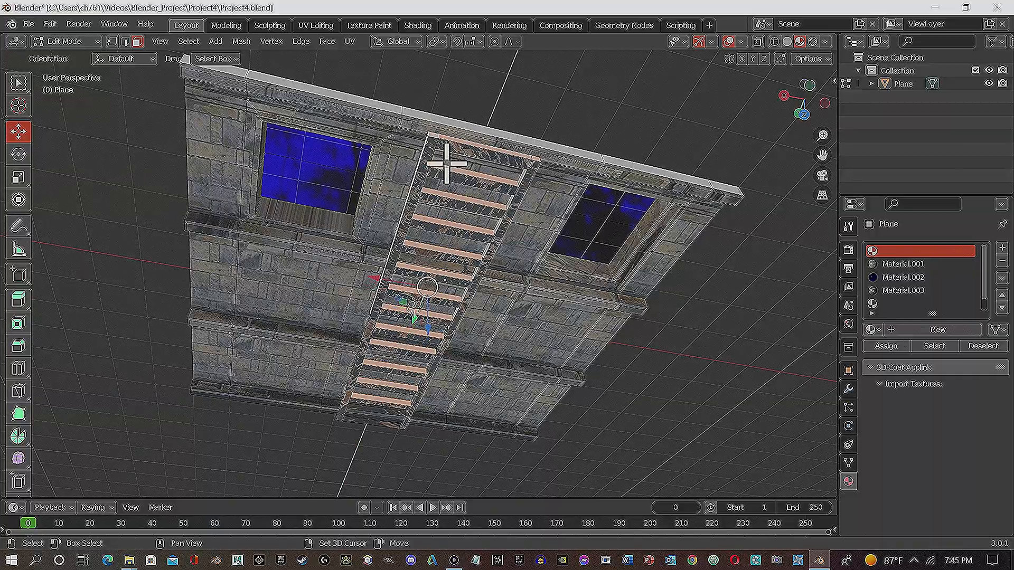
{"action": "middle_click_drag", "start_coordinate": [409, 217], "coordinate": [585, 489]}
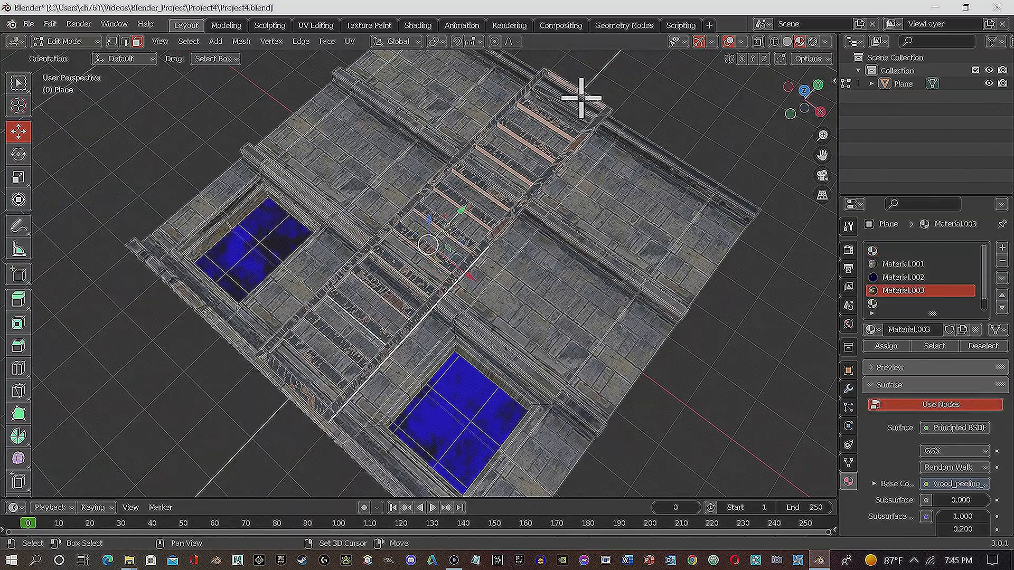
{"action": "middle_click_drag", "start_coordinate": [333, 325], "coordinate": [454, 251]}
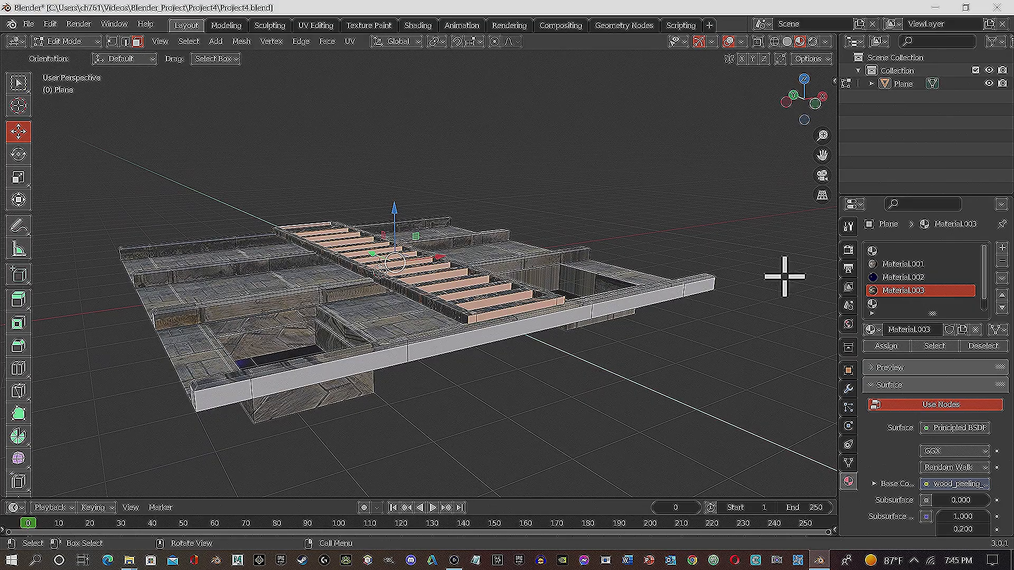
Create a new material with a red base color in the empty fifth slot and assign it to the selected crossbar faces
{"action": "left_click", "coordinate": [882, 306]}
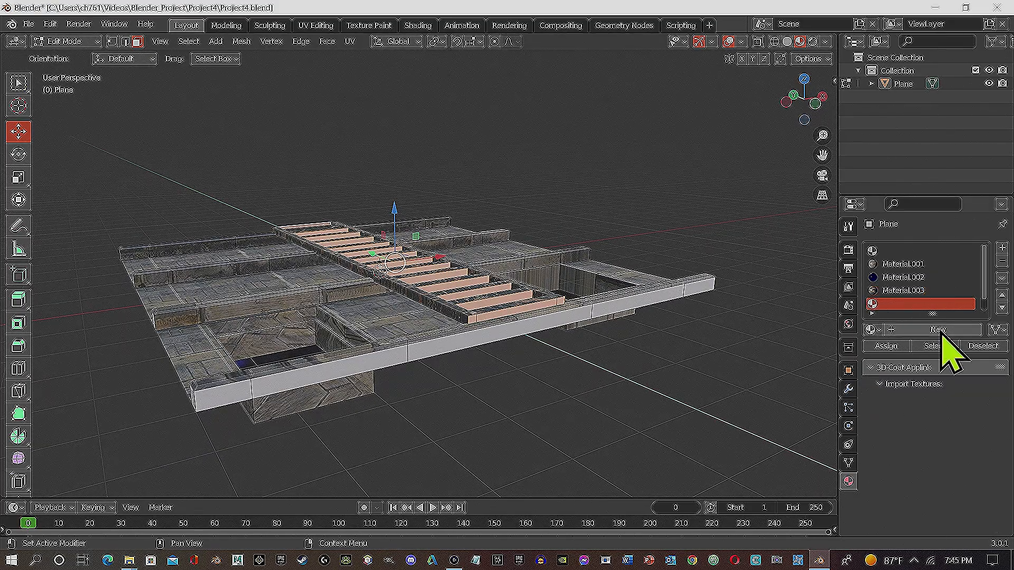
{"action": "left_click", "coordinate": [940, 332]}
{"action": "left_click", "coordinate": [971, 466]}
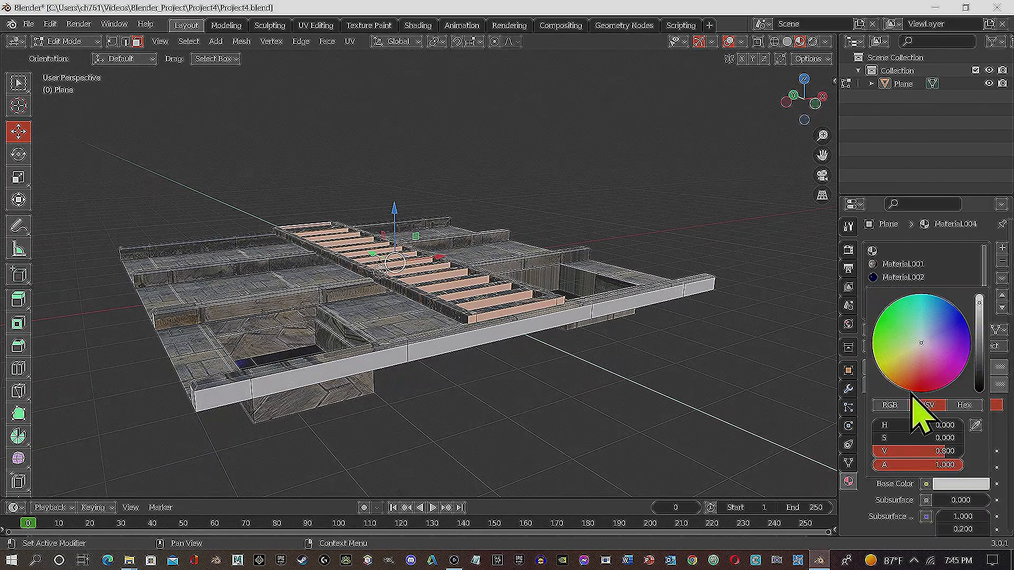
{"action": "left_click", "coordinate": [924, 390]}
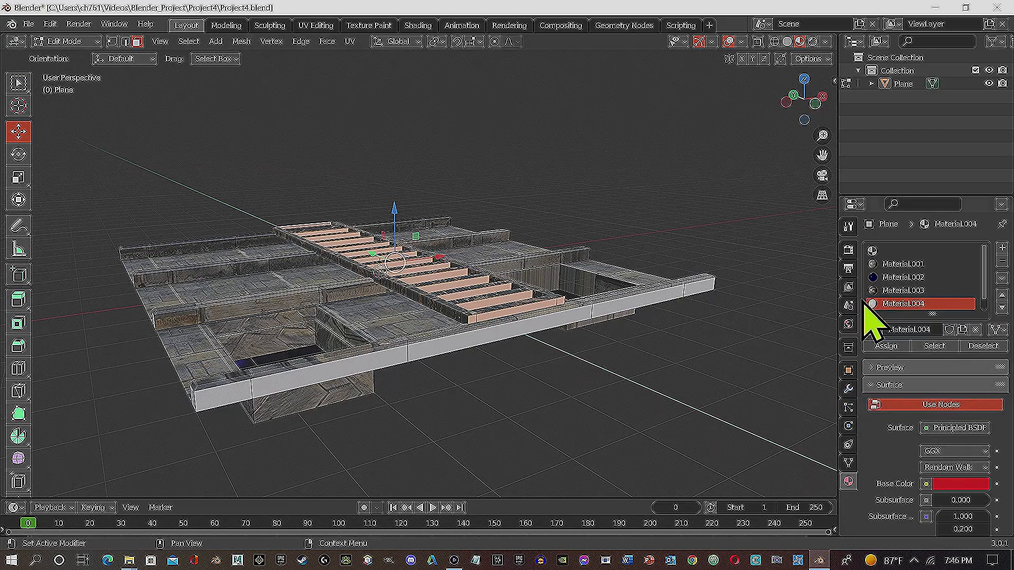
{"action": "scroll", "coordinate": [904, 309], "scroll_direction": "down", "scroll_amount": 1}
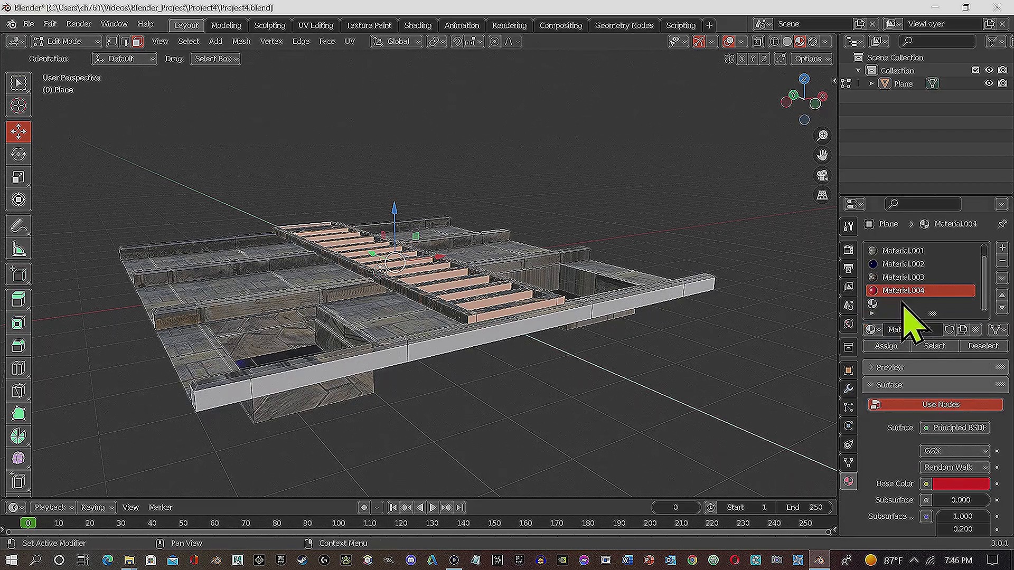
{"action": "left_click", "coordinate": [887, 347]}
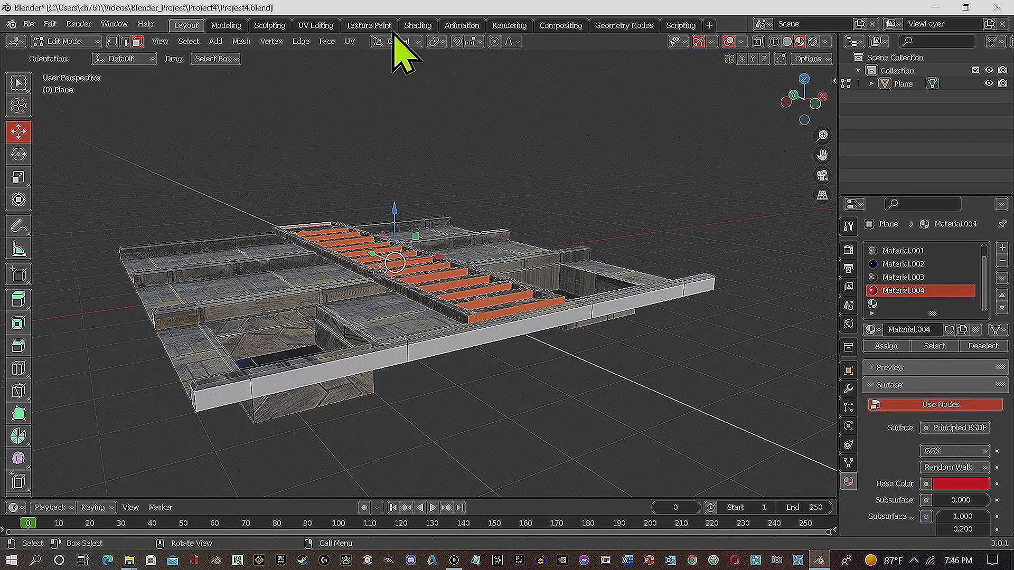
Bring the metal_plate diffuse image into Material.004's shader nodes and connect its Color output to Base Color
{"action": "left_click", "coordinate": [418, 26]}
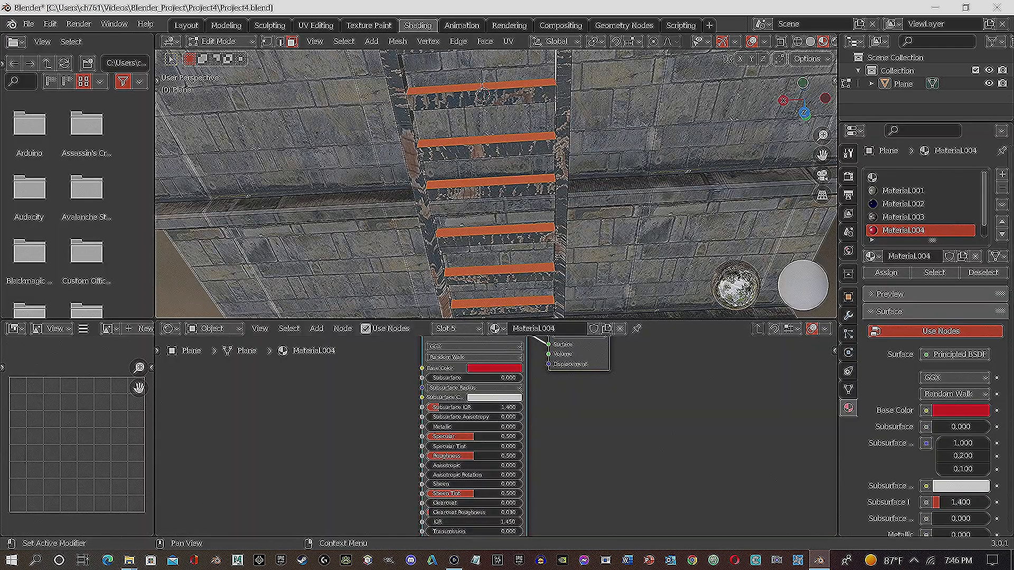
{"action": "left_click_drag", "start_coordinate": [1012, 470], "coordinate": [348, 387]}
{"action": "mouse_move", "coordinate": [418, 385]}
{"action": "left_mouse_down"}
{"action": "mouse_move", "coordinate": [421, 373]}
{"action": "mouse_move", "coordinate": [367, 366]}
{"action": "mouse_move", "coordinate": [416, 377]}
{"action": "mouse_move", "coordinate": [423, 368]}
{"action": "left_mouse_up"}
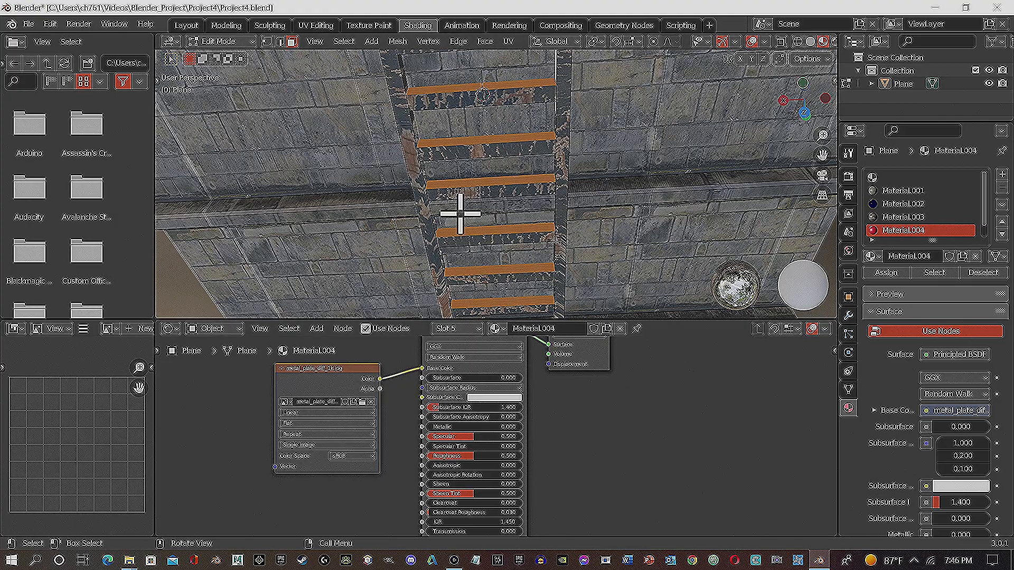
Unwrap the UVs of the selected crossbar side faces and inspect the facade from underneath
{"action": "middle_click_drag", "start_coordinate": [623, 145], "coordinate": [543, 27]}
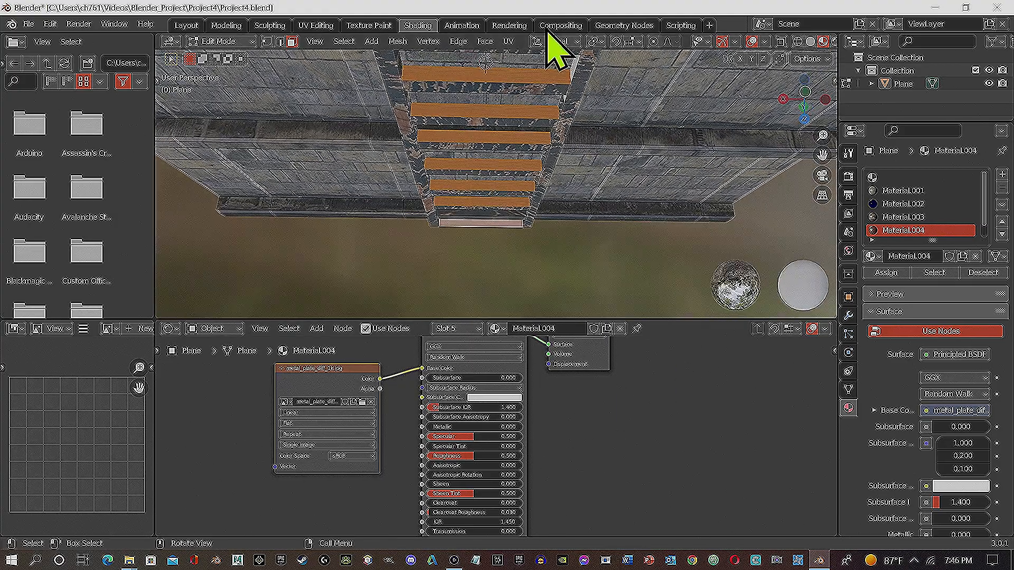
{"action": "left_click", "coordinate": [508, 42]}
{"action": "left_click", "coordinate": [534, 57]}
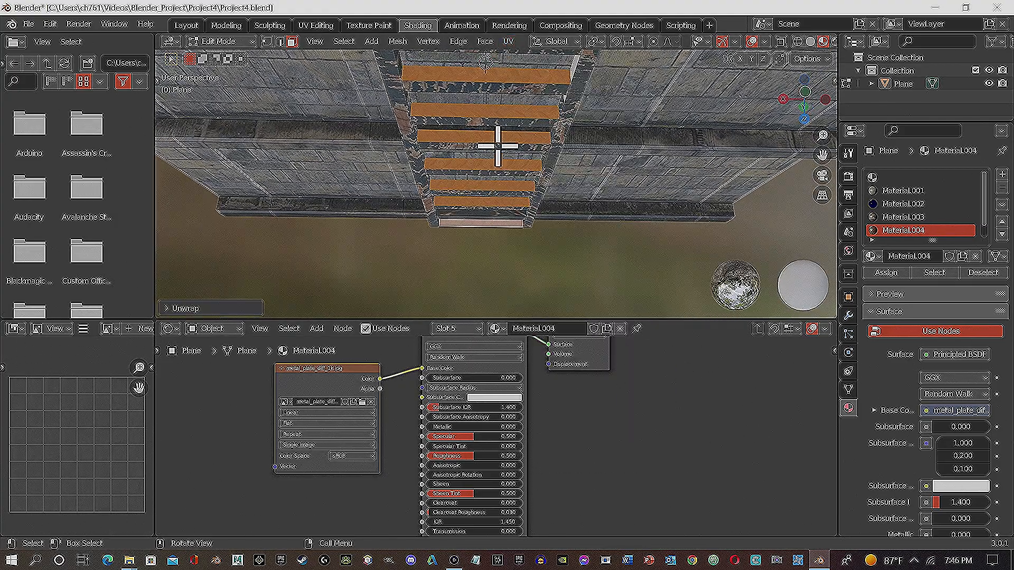
{"action": "left_click", "coordinate": [574, 260]}
{"action": "middle_click_drag", "start_coordinate": [548, 260], "coordinate": [619, 203]}
{"action": "middle_click_drag", "start_coordinate": [422, 168], "coordinate": [536, 209]}
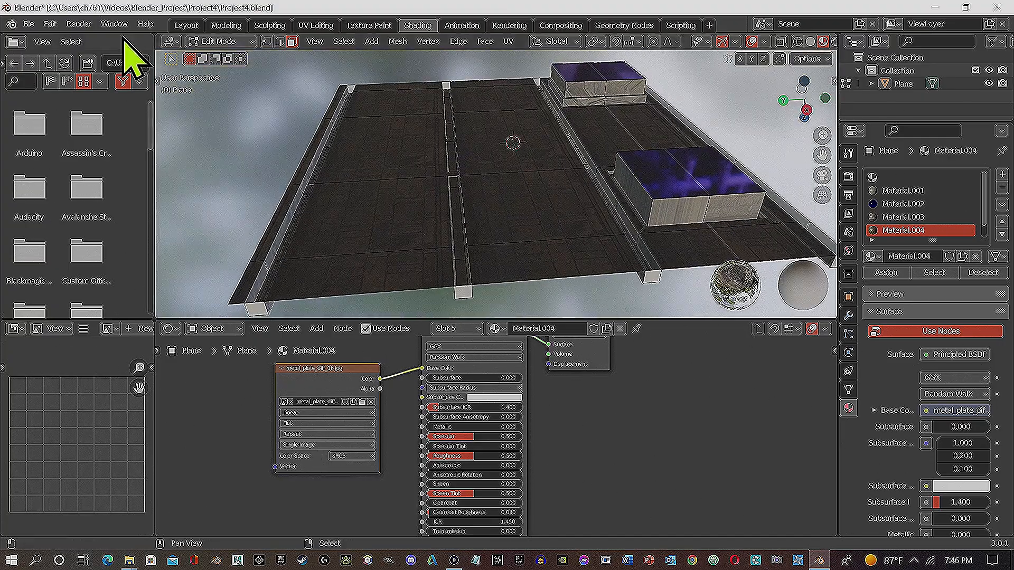
Return to the layout workspace and add a cube to the facade mesh above the crossbar frame
{"action": "left_click", "coordinate": [192, 26]}
{"action": "left_click", "coordinate": [190, 42]}
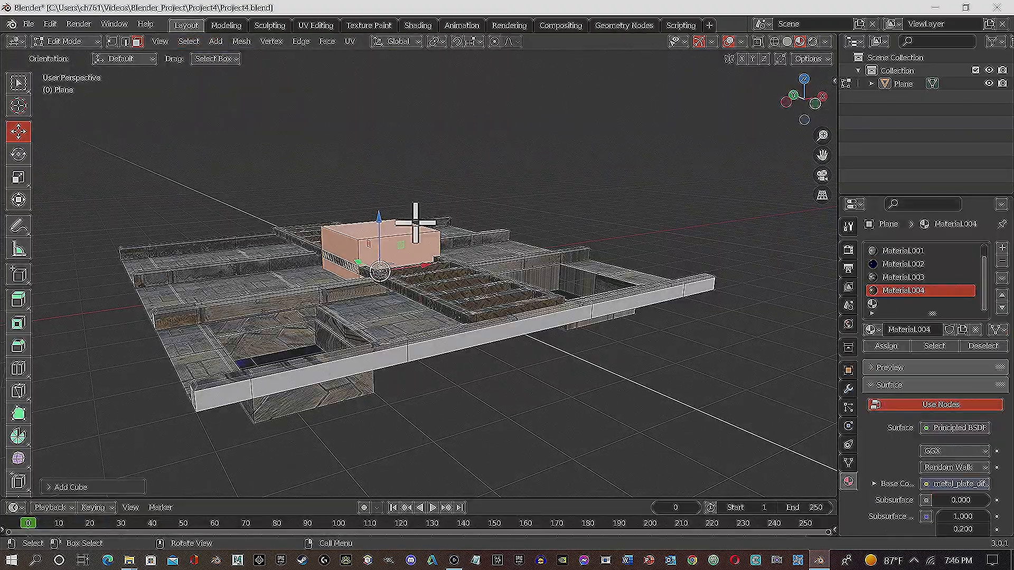
Try to unwrap the UVs of the six selected wall panels that use the large sandstone material
{"action": "left_click", "coordinate": [349, 41]}
{"action": "left_click", "coordinate": [378, 57]}
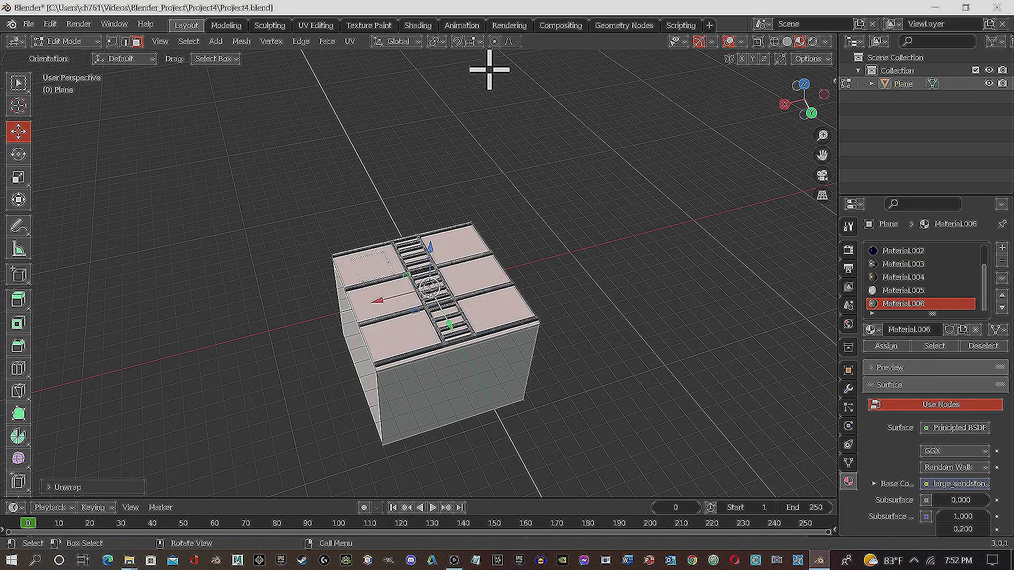
{"action": "middle_click_drag", "start_coordinate": [407, 220], "coordinate": [448, 138]}
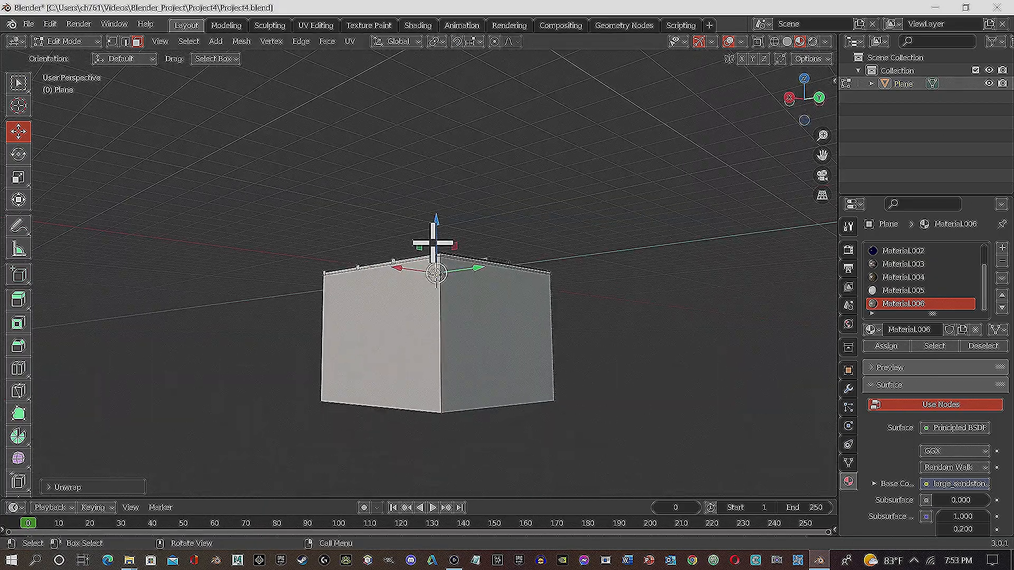
{"action": "key", "text": "ctrl+z"}
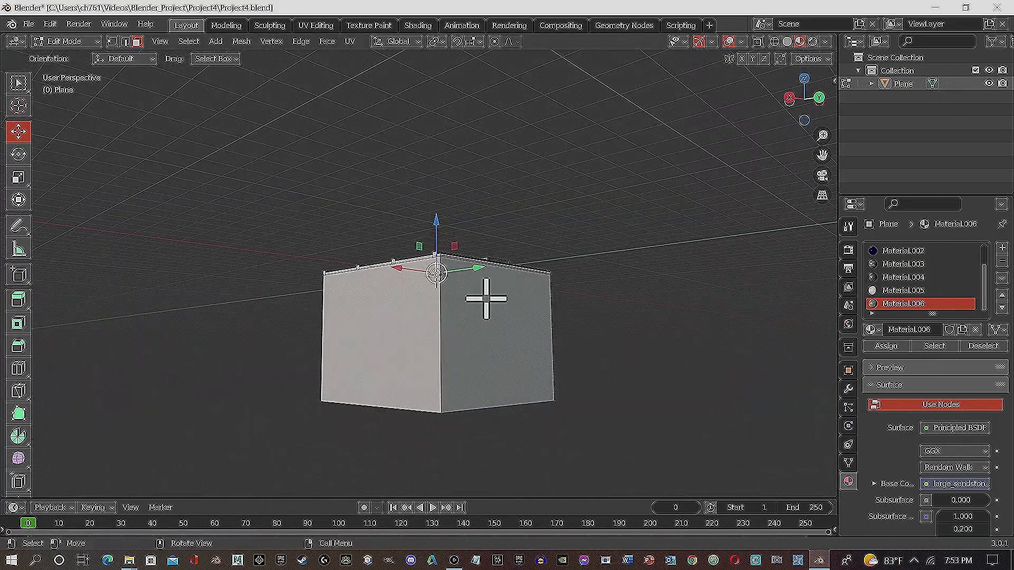
Select the outer side faces around the building's box-shaped body below the panelled surface
{"action": "left_click", "coordinate": [477, 352], "text": "alt"}
{"action": "middle_click_drag", "start_coordinate": [483, 369], "coordinate": [454, 296], "text": "alt"}
{"action": "scroll", "coordinate": [491, 325], "scroll_direction": "down", "scroll_amount": 1}
{"action": "left_click", "coordinate": [458, 299], "text": "shift"}
{"action": "middle_click_drag", "start_coordinate": [520, 304], "coordinate": [423, 425]}
{"action": "middle_click_drag", "start_coordinate": [441, 306], "coordinate": [474, 363]}
{"action": "scroll", "coordinate": [463, 356], "scroll_direction": "up", "scroll_amount": 4}
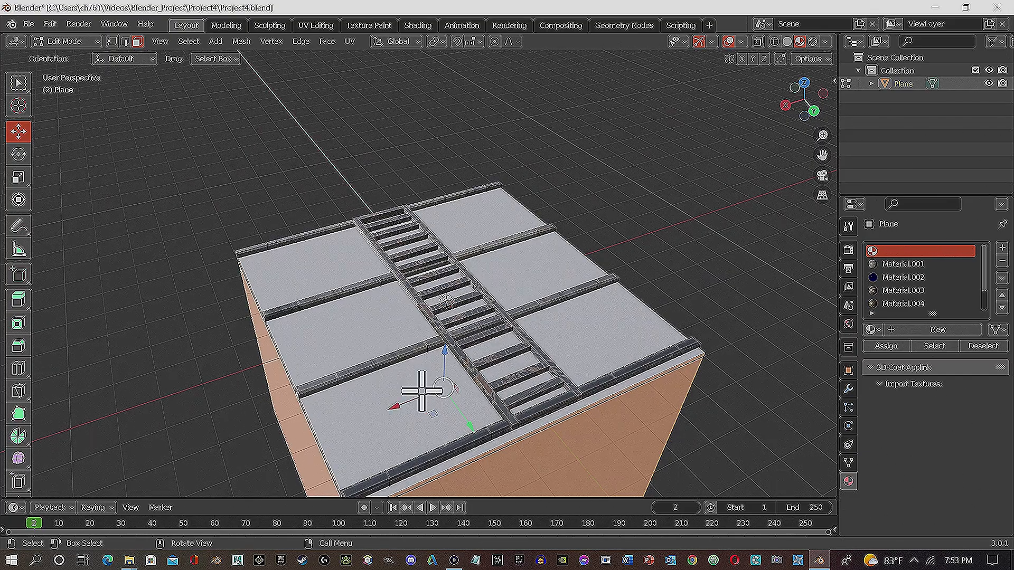
Add the box's top face over the wall panels to the selection and unwrap the UVs of all selected box faces
{"action": "left_click", "coordinate": [588, 344], "text": "shift"}
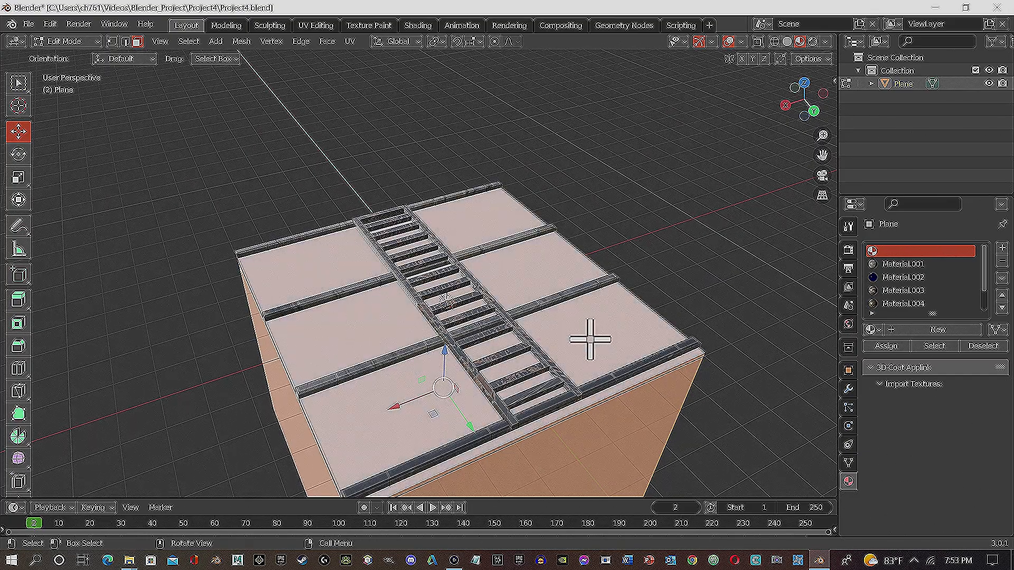
{"action": "left_click", "coordinate": [350, 41]}
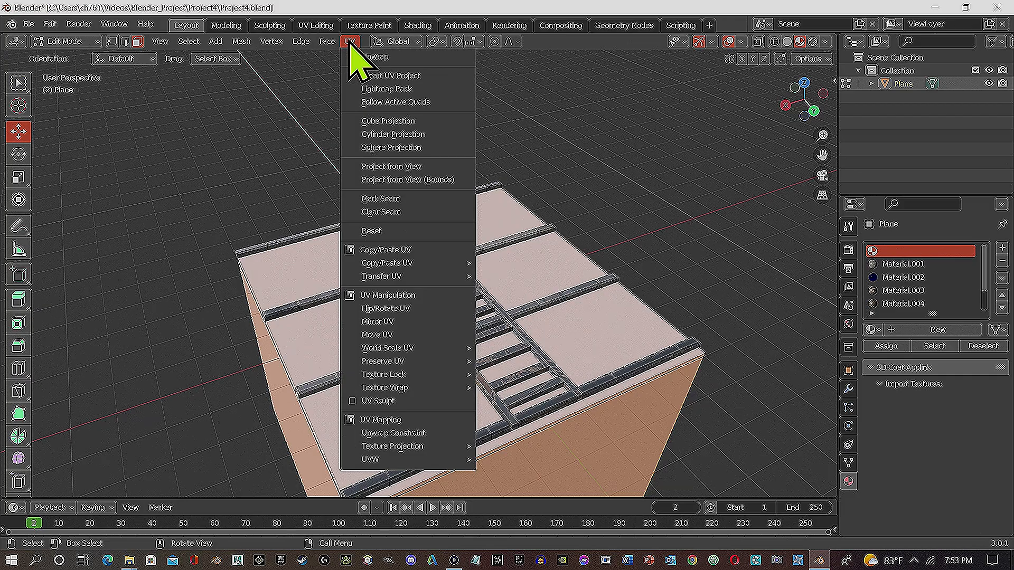
{"action": "left_click", "coordinate": [373, 57]}
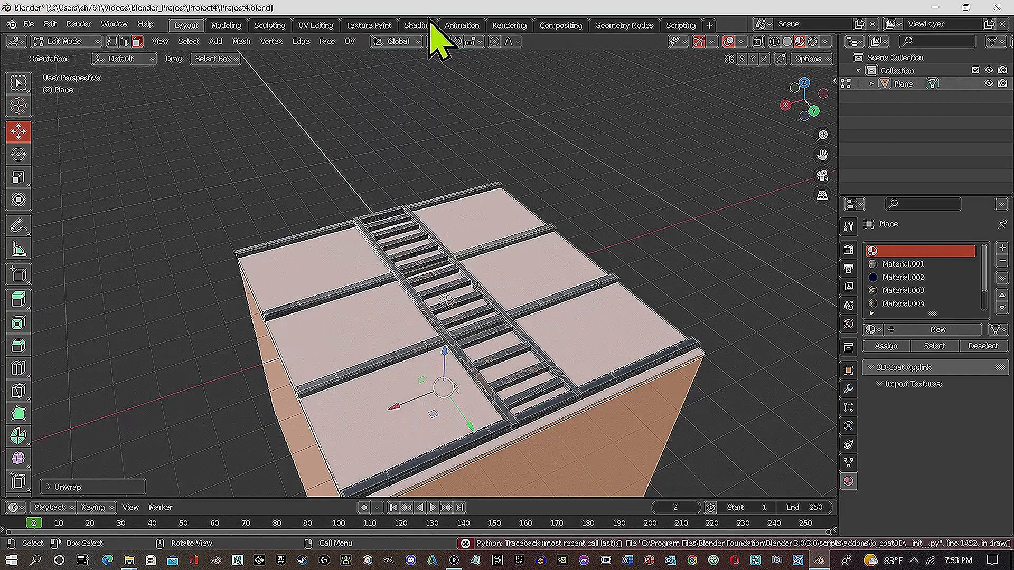
Create a new material in the empty first material slot and give it a green base color
{"action": "scroll", "coordinate": [892, 309], "scroll_direction": "down", "scroll_amount": 2}
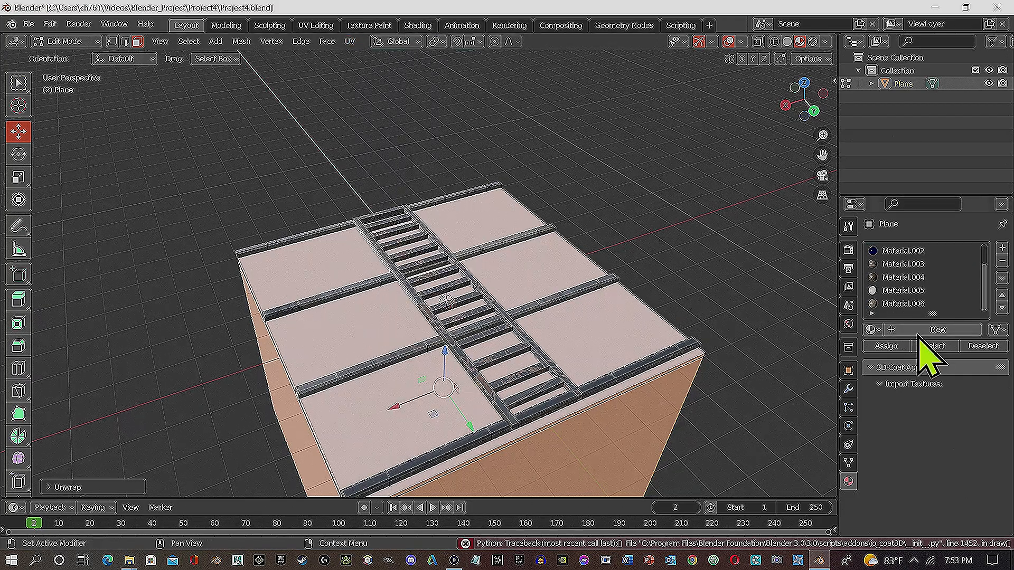
{"action": "left_click", "coordinate": [930, 333]}
{"action": "left_click", "coordinate": [967, 484]}
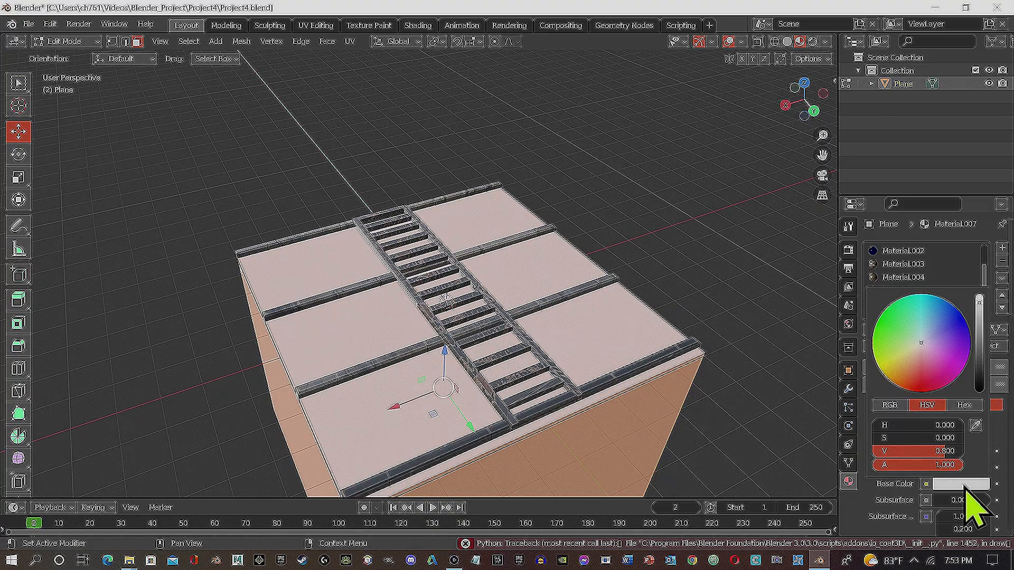
{"action": "left_click", "coordinate": [894, 323]}
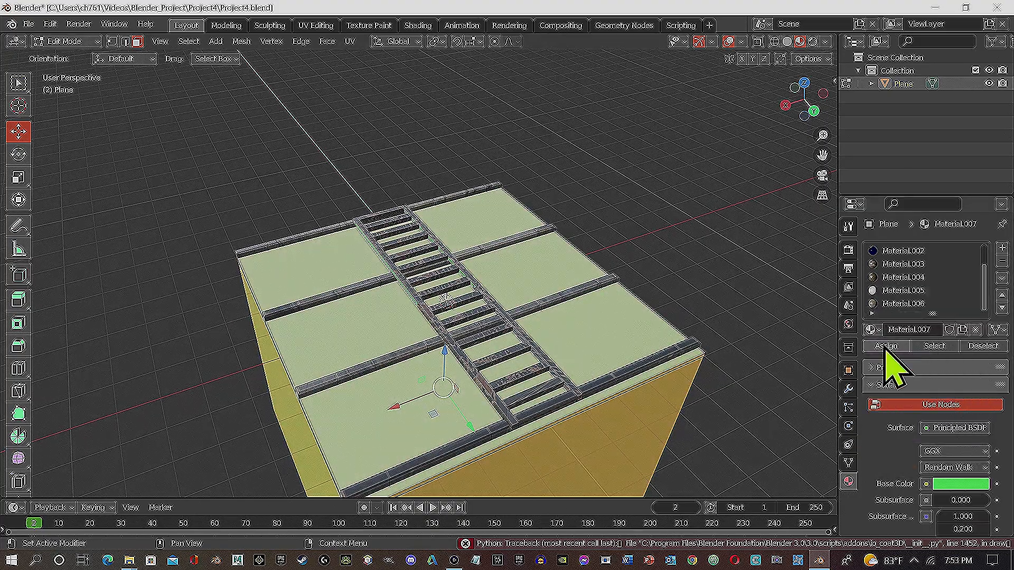
{"action": "scroll", "coordinate": [912, 309], "scroll_direction": "up", "scroll_amount": 2}
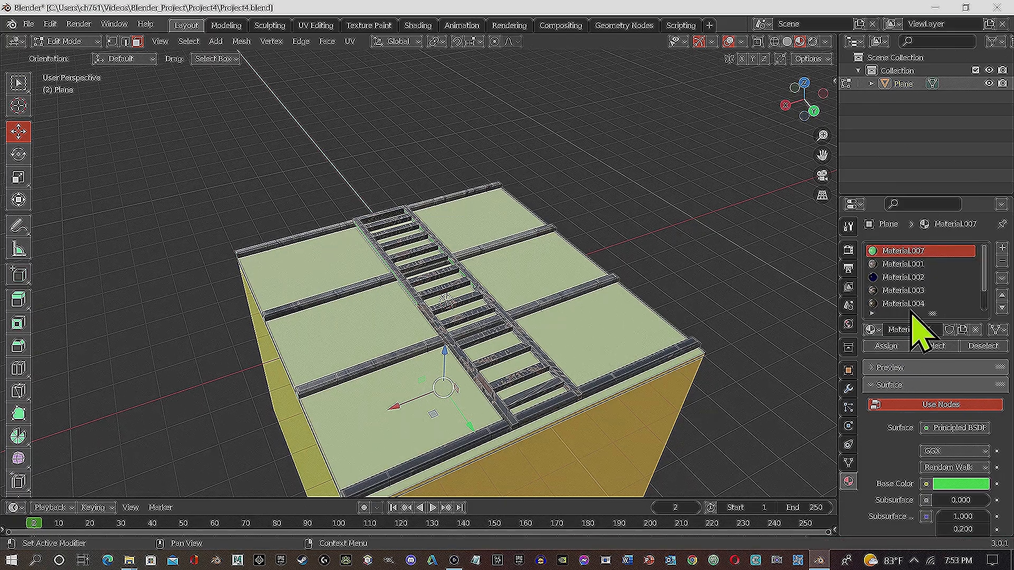
{"action": "scroll", "coordinate": [919, 368], "scroll_direction": "down", "scroll_amount": 2}
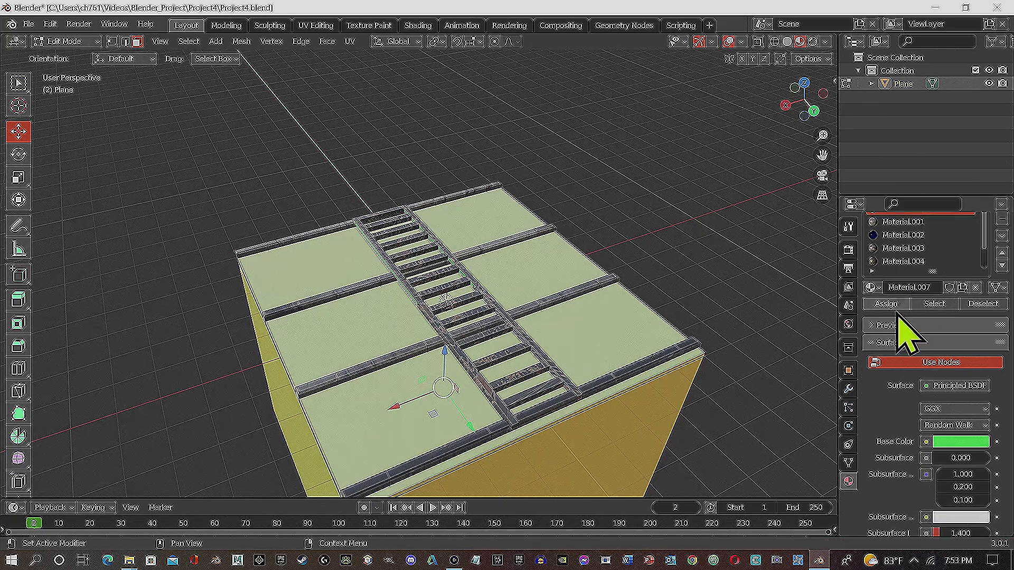
Bring the large sandstone blocks diffuse image into the new material's nodes and connect its color to Base Color
{"action": "left_click", "coordinate": [420, 24]}
{"action": "left_click_drag", "start_coordinate": [1013, 275], "coordinate": [260, 366]}
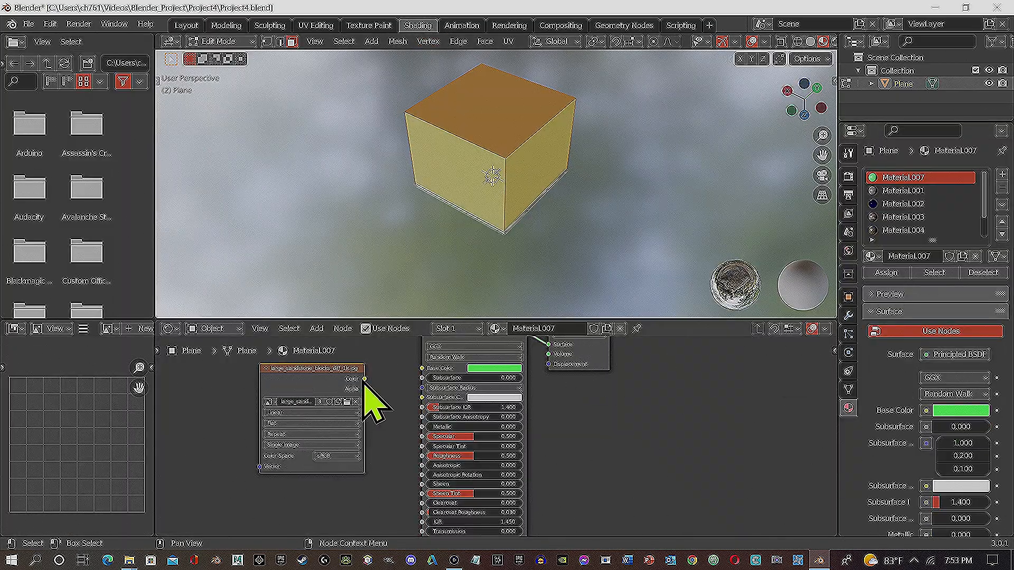
{"action": "left_click_drag", "start_coordinate": [364, 379], "coordinate": [422, 368]}
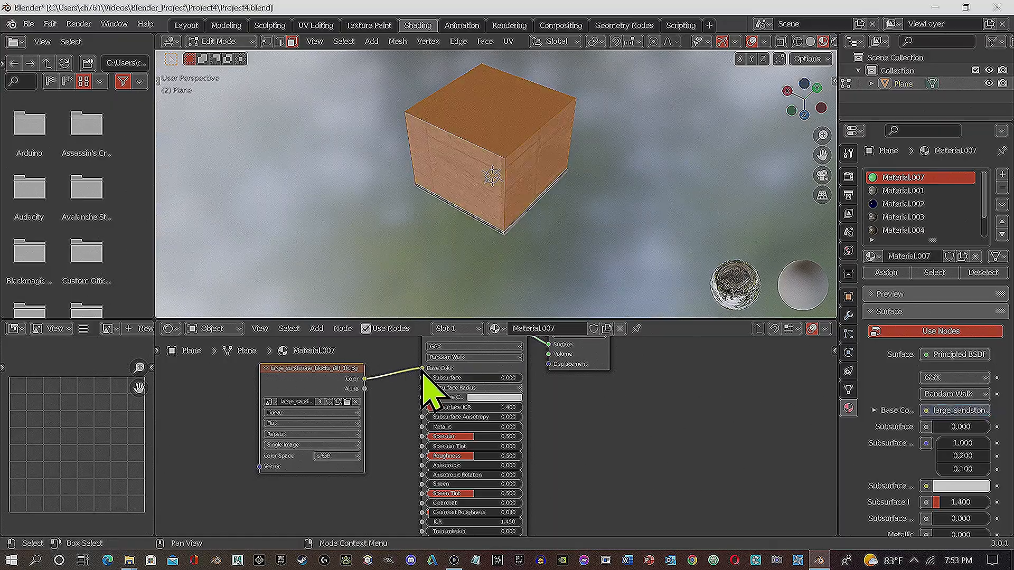
{"action": "left_click", "coordinate": [192, 26]}
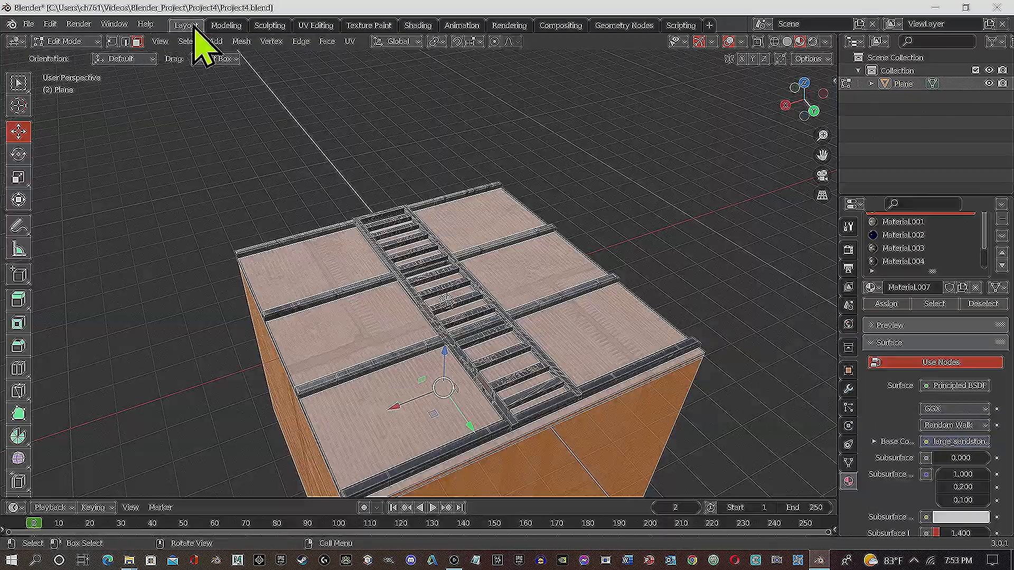
Select all linked faces of the box body and scale up its cross-shaped UV layout beyond the image bounds
{"action": "mouse_move", "coordinate": [335, 267]}
{"action": "middle_mouse_down"}
{"action": "mouse_move", "coordinate": [531, 234]}
{"action": "mouse_move", "coordinate": [703, 272]}
{"action": "middle_mouse_up"}
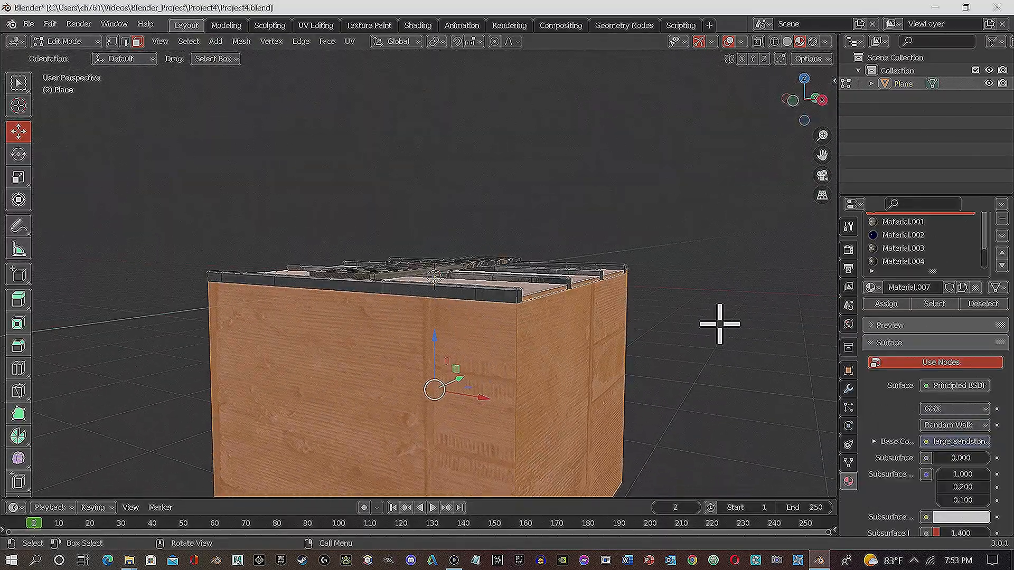
{"action": "mouse_move", "coordinate": [593, 359]}
{"action": "middle_mouse_down"}
{"action": "mouse_move", "coordinate": [655, 371]}
{"action": "mouse_move", "coordinate": [699, 294]}
{"action": "mouse_move", "coordinate": [600, 389]}
{"action": "mouse_move", "coordinate": [586, 389]}
{"action": "middle_mouse_up"}
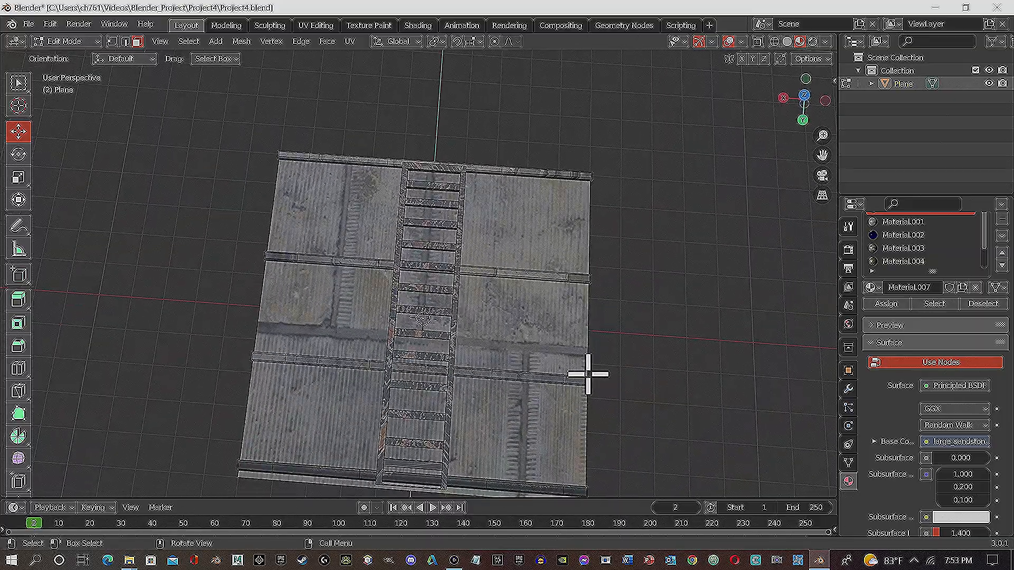
{"action": "key", "text": "ctrl"}
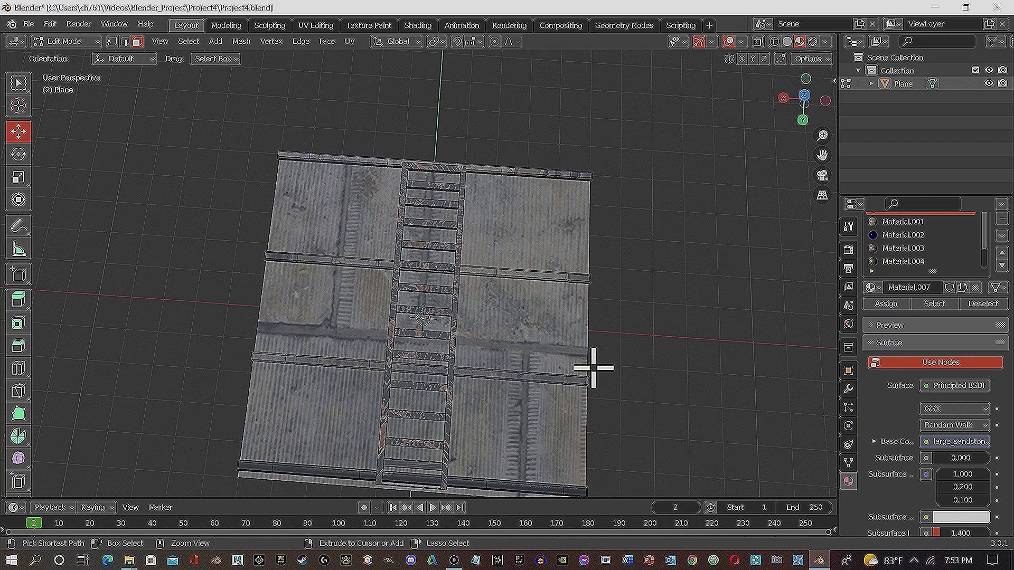
{"action": "key", "text": "ctrl+l"}
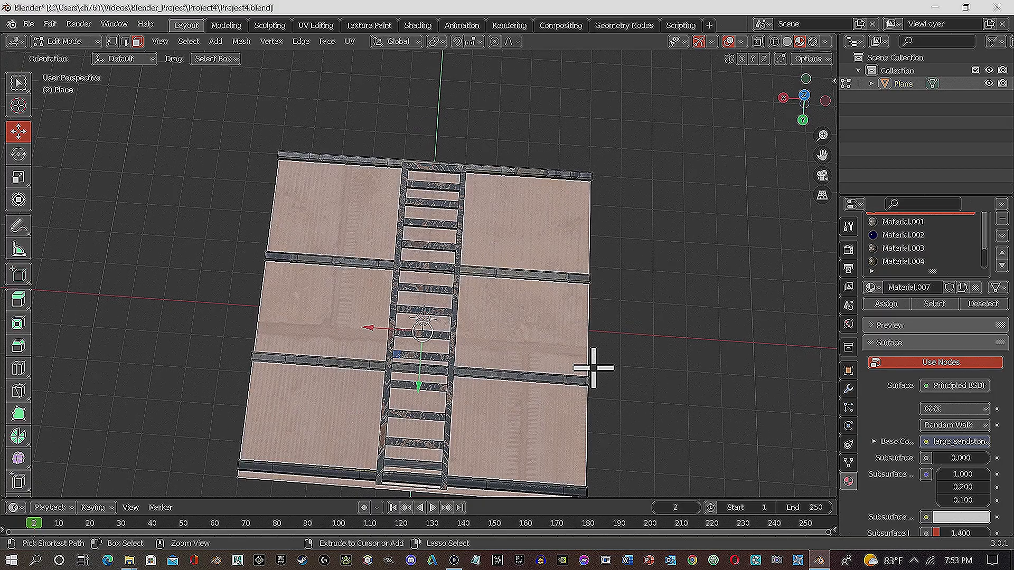
{"action": "left_click", "coordinate": [323, 26]}
{"action": "left_click_drag", "start_coordinate": [113, 135], "coordinate": [322, 360]}
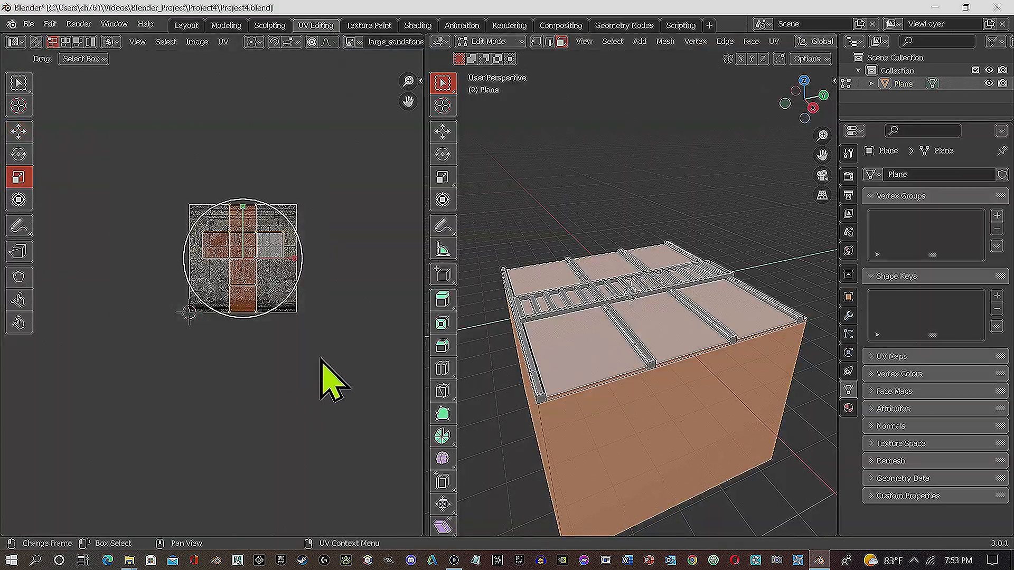
{"action": "left_click_drag", "start_coordinate": [274, 283], "coordinate": [332, 330]}
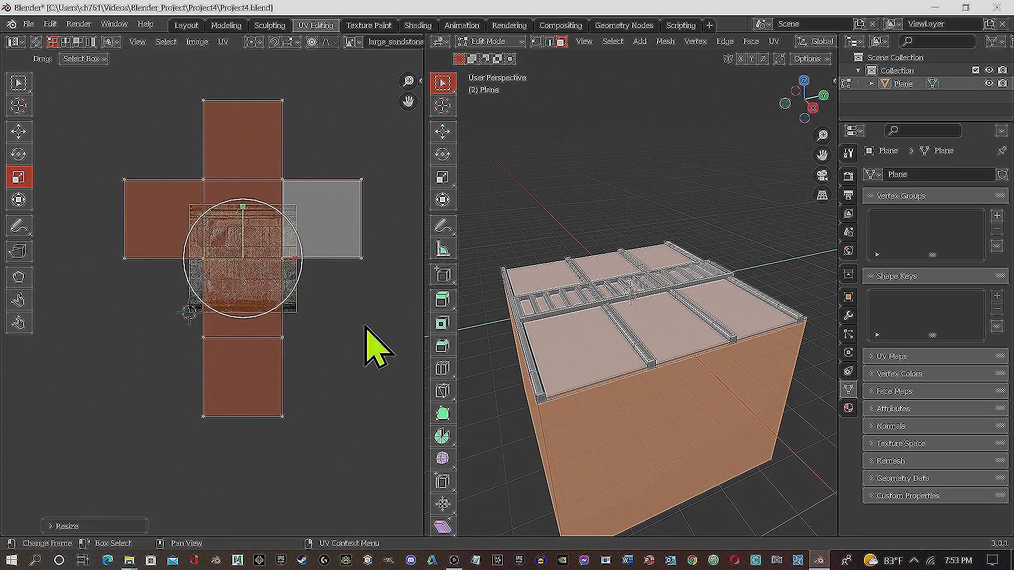
Scale the box's UV layout up further for smaller sandstone blocks and check the texture on the building
{"action": "left_click", "coordinate": [183, 26]}
{"action": "middle_click_drag", "start_coordinate": [350, 328], "coordinate": [524, 227]}
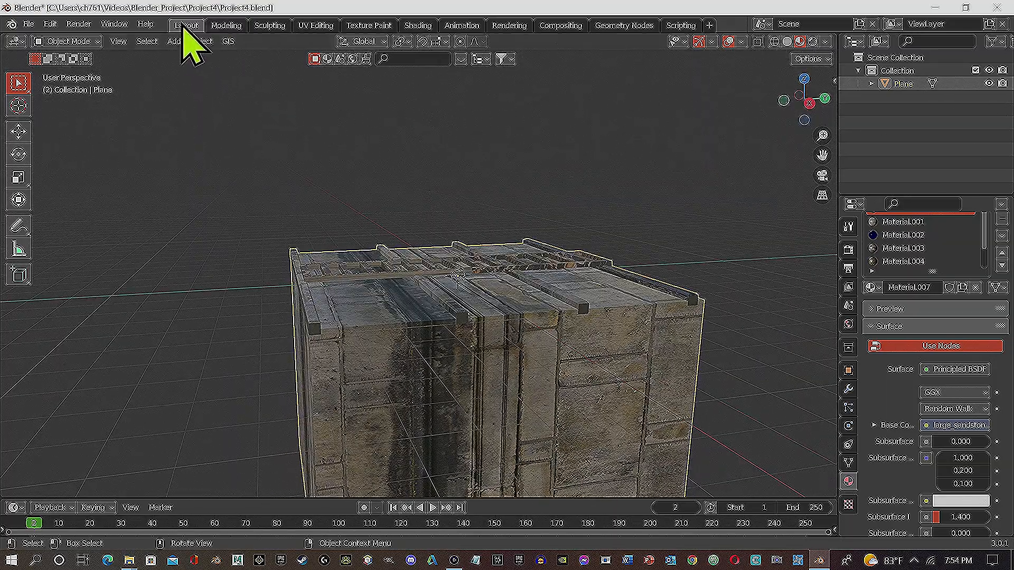
{"action": "left_click", "coordinate": [316, 25]}
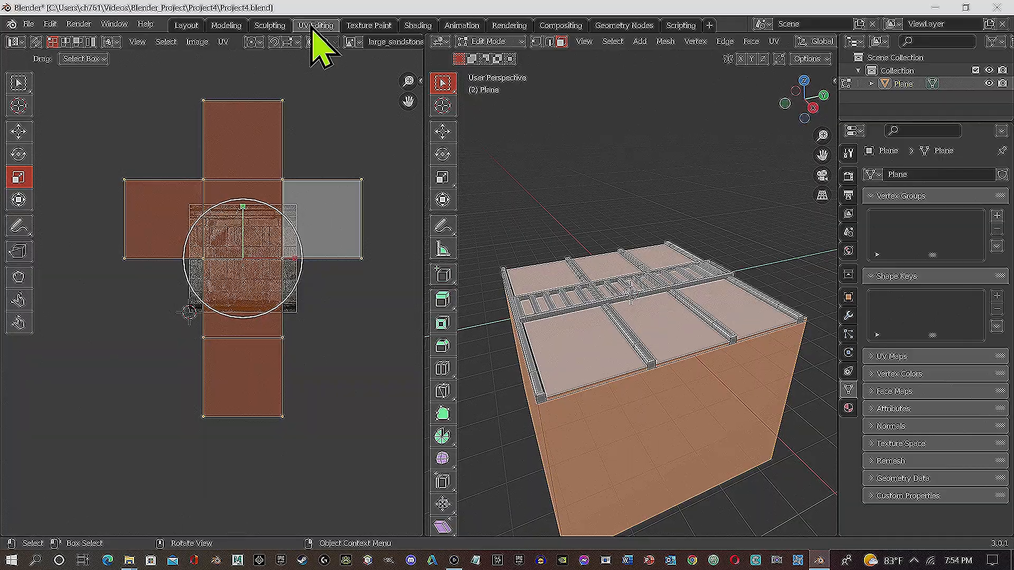
{"action": "scroll", "coordinate": [243, 285], "scroll_direction": "up", "scroll_amount": 3}
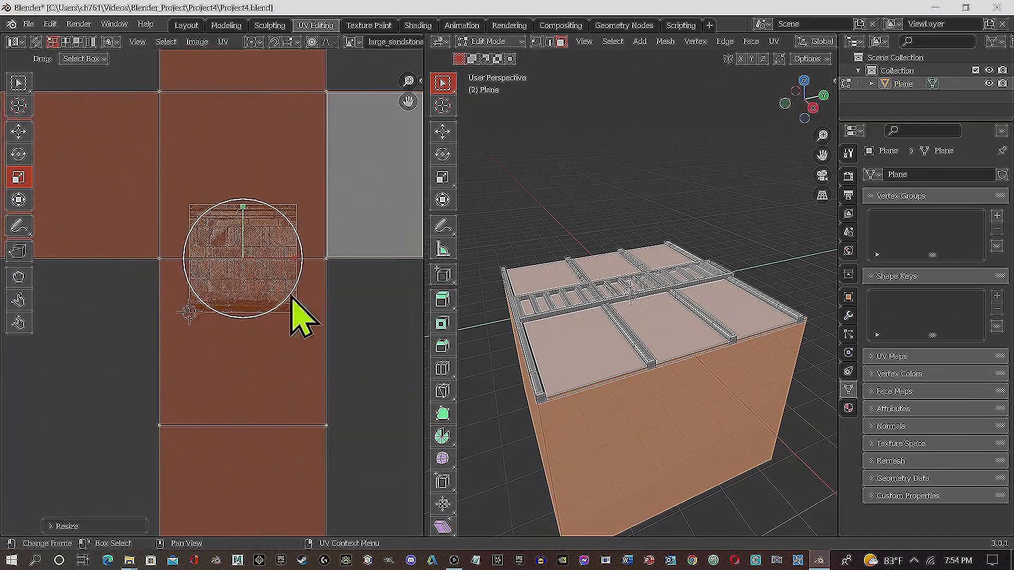
{"action": "left_click", "coordinate": [186, 25]}
{"action": "middle_click_drag", "start_coordinate": [299, 253], "coordinate": [543, 290]}
{"action": "middle_click_drag", "start_coordinate": [108, 278], "coordinate": [453, 373]}
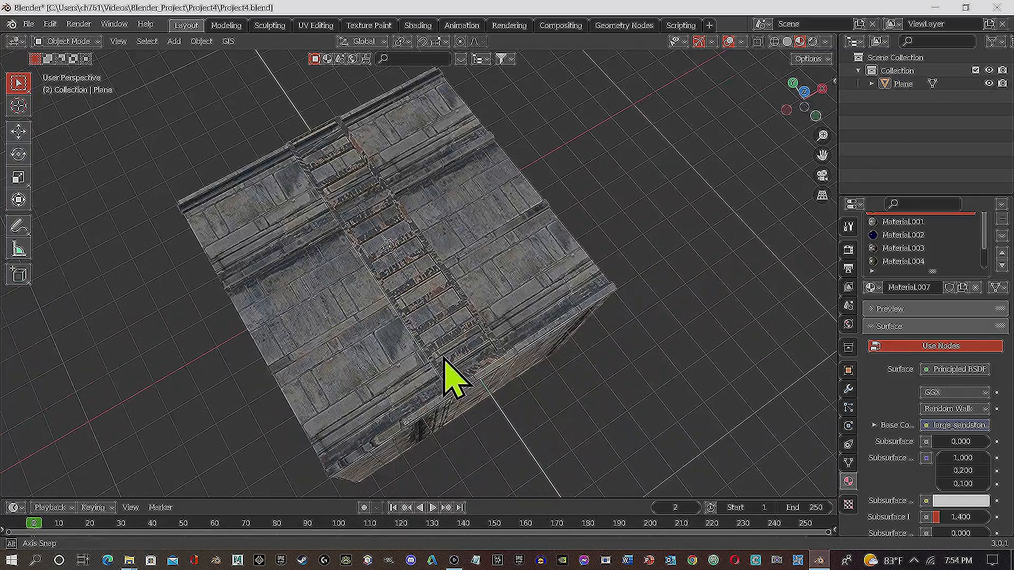
Delete the box's top face that covers the windowed facade panels and return to Object Mode
{"action": "left_click", "coordinate": [77, 42]}
{"action": "left_click", "coordinate": [74, 69]}
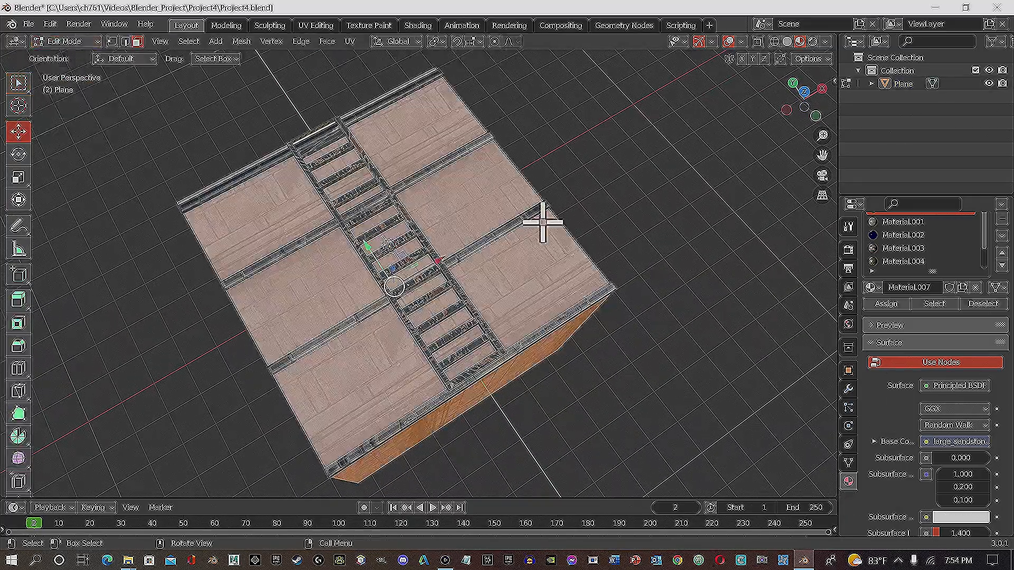
{"action": "left_click", "coordinate": [514, 283]}
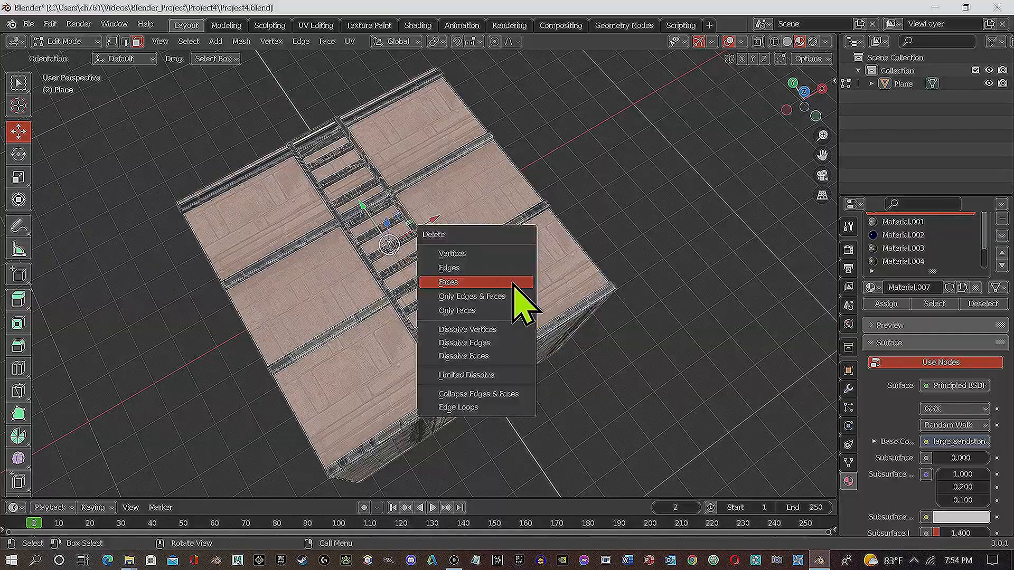
{"action": "left_click", "coordinate": [513, 283]}
{"action": "middle_click_drag", "start_coordinate": [450, 316], "coordinate": [452, 373]}
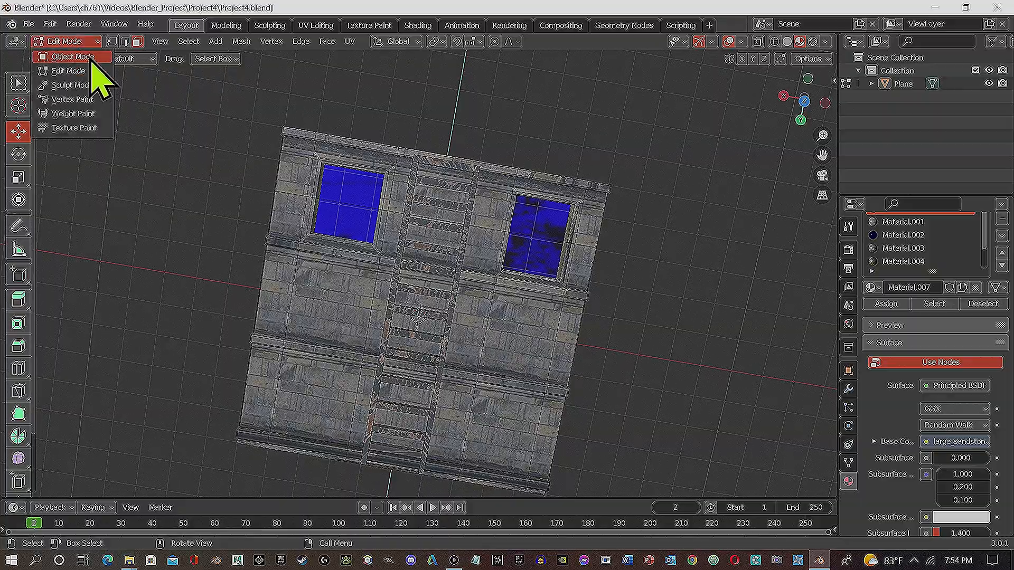
{"action": "left_click", "coordinate": [74, 56]}
Examine the textured building block from the facade, the sides and underneath
{"action": "middle_click_drag", "start_coordinate": [419, 331], "coordinate": [432, 370]}
{"action": "scroll", "coordinate": [462, 363], "scroll_direction": "up", "scroll_amount": 3}
{"action": "middle_click_drag", "start_coordinate": [484, 290], "coordinate": [435, 267]}
{"action": "middle_click_drag", "start_coordinate": [445, 181], "coordinate": [420, 228]}
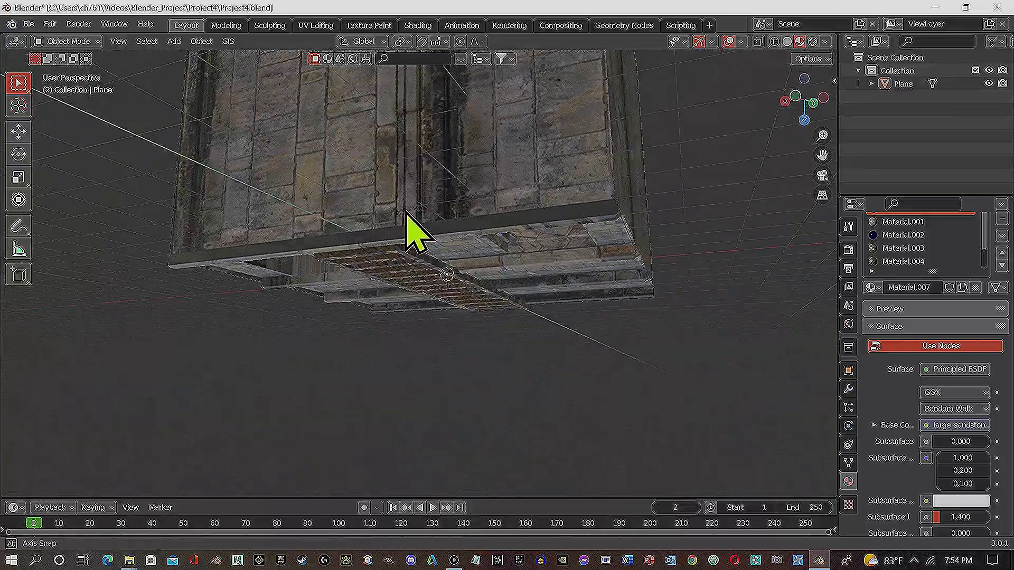
{"action": "middle_click_drag", "start_coordinate": [451, 104], "coordinate": [504, 186]}
{"action": "middle_click_drag", "start_coordinate": [484, 224], "coordinate": [499, 248]}
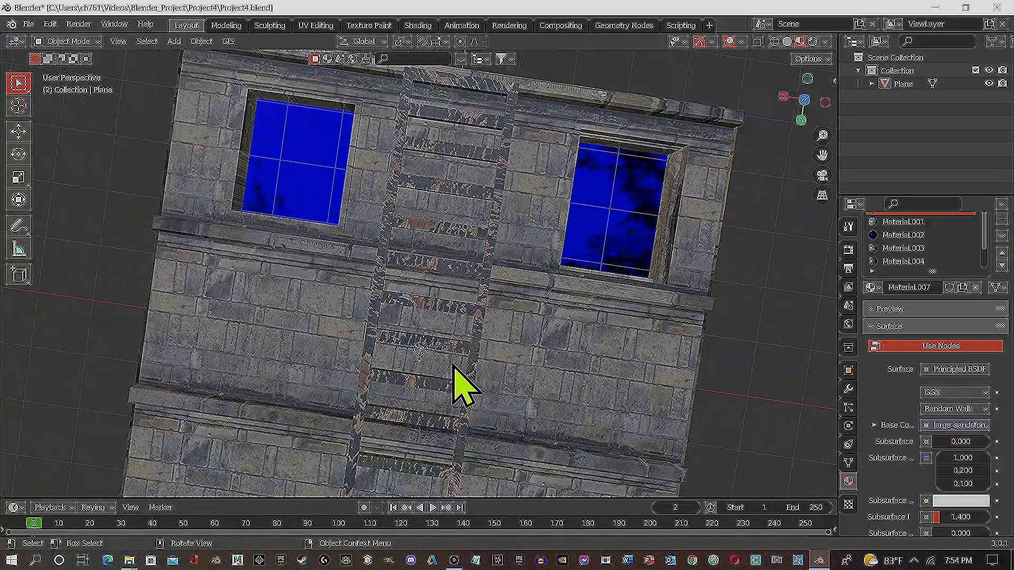
{"action": "middle_click_drag", "start_coordinate": [463, 386], "coordinate": [359, 346]}
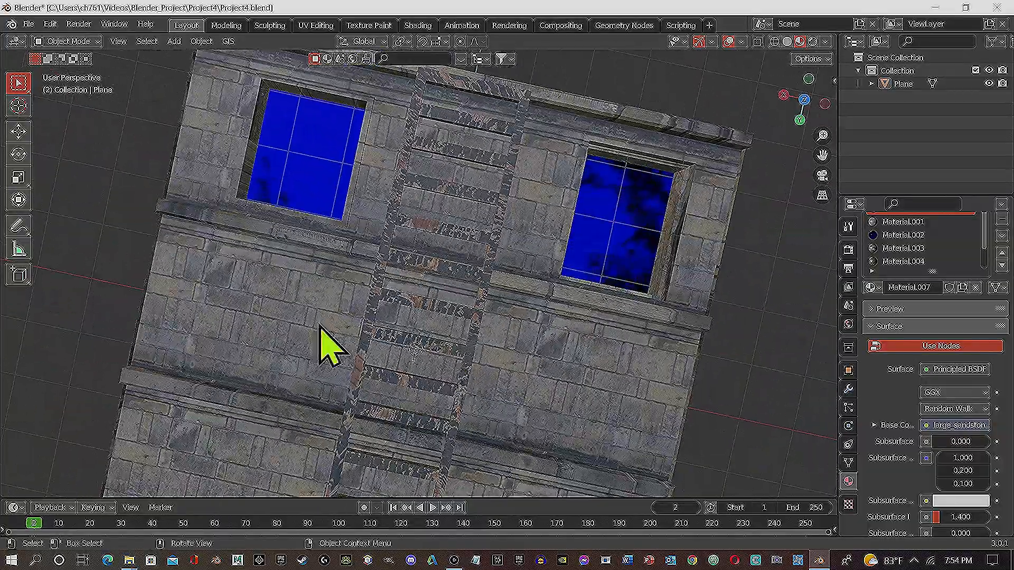
{"action": "middle_click_drag", "start_coordinate": [281, 333], "coordinate": [383, 338]}
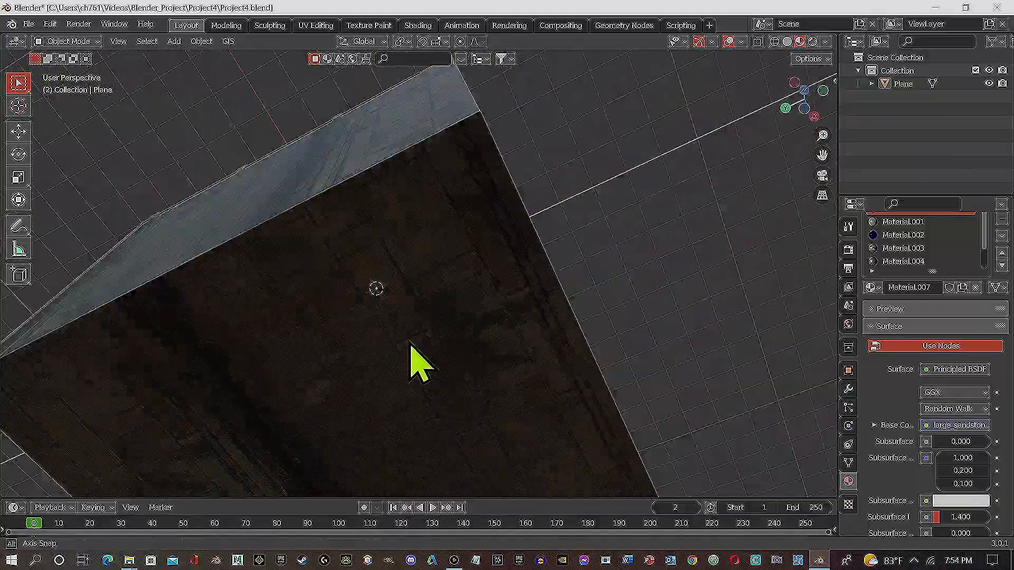
{"action": "middle_click_drag", "start_coordinate": [509, 414], "coordinate": [449, 153]}
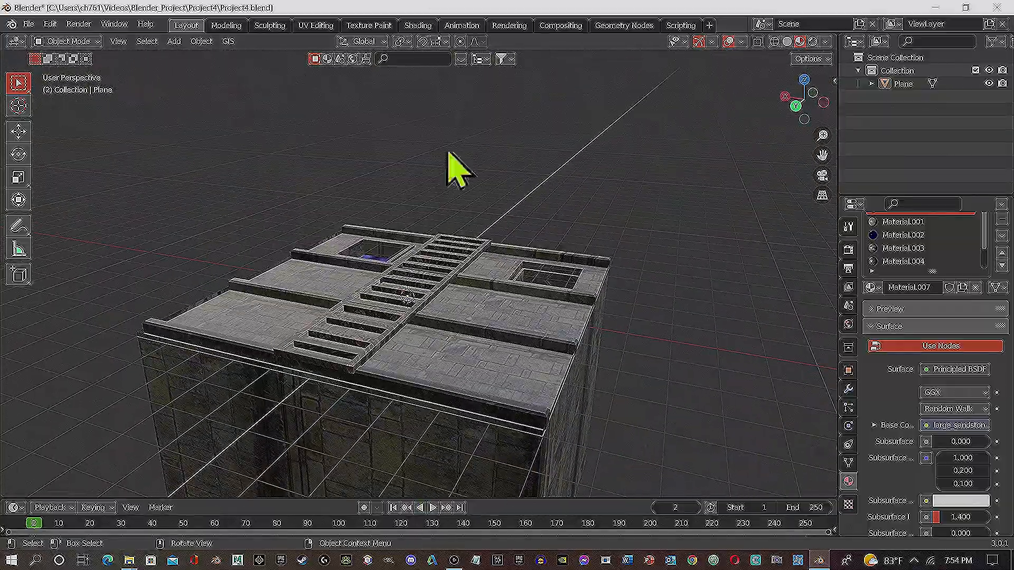
{"action": "middle_click_drag", "start_coordinate": [433, 309], "coordinate": [468, 321]}
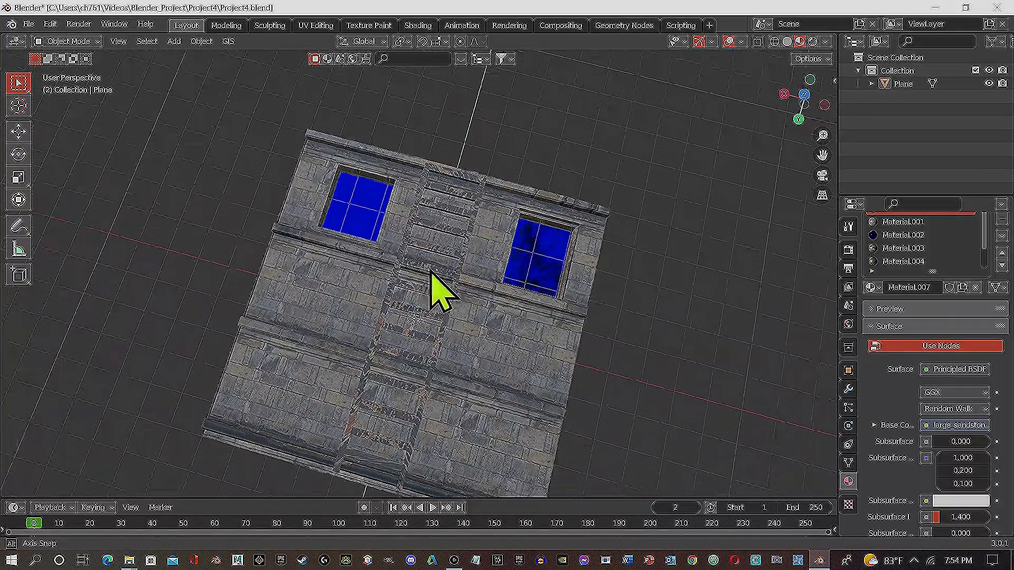
{"action": "middle_click_drag", "start_coordinate": [462, 278], "coordinate": [455, 276]}
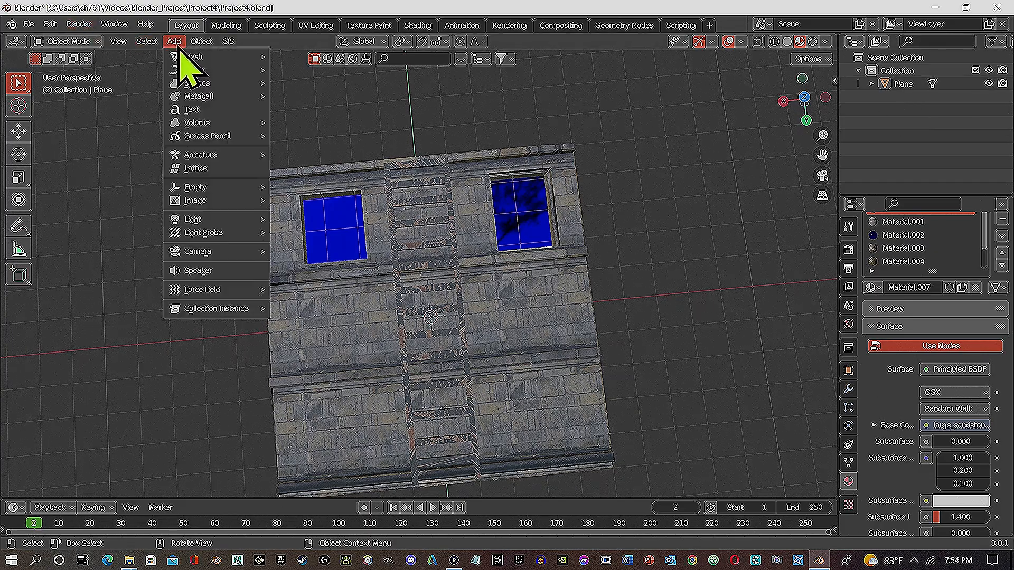
{"action": "middle_click_drag", "start_coordinate": [341, 224], "coordinate": [396, 268]}
{"action": "scroll", "coordinate": [491, 279], "scroll_direction": "down", "scroll_amount": 6}
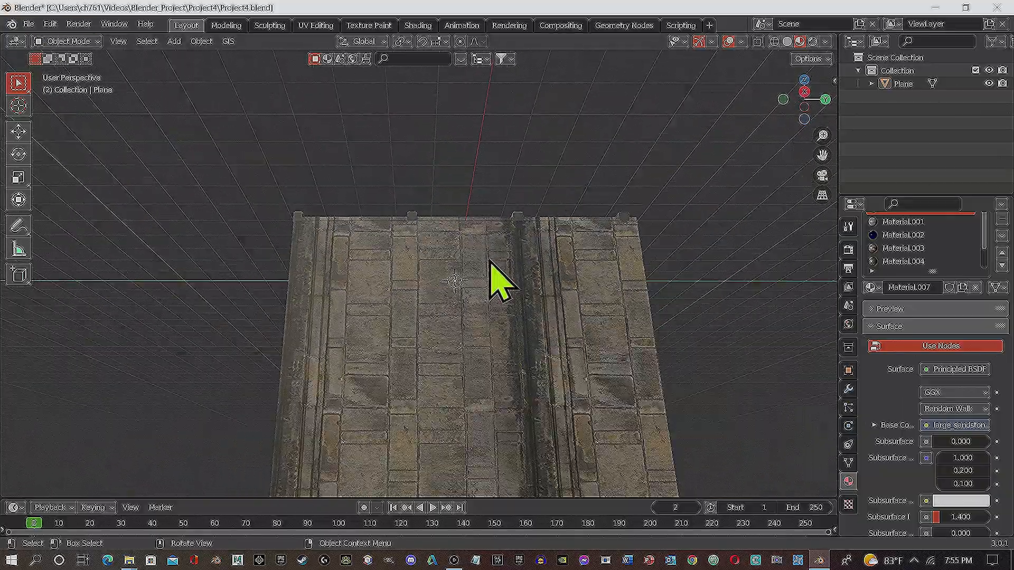
Select the building object in the scene
{"action": "left_click", "coordinate": [902, 83]}
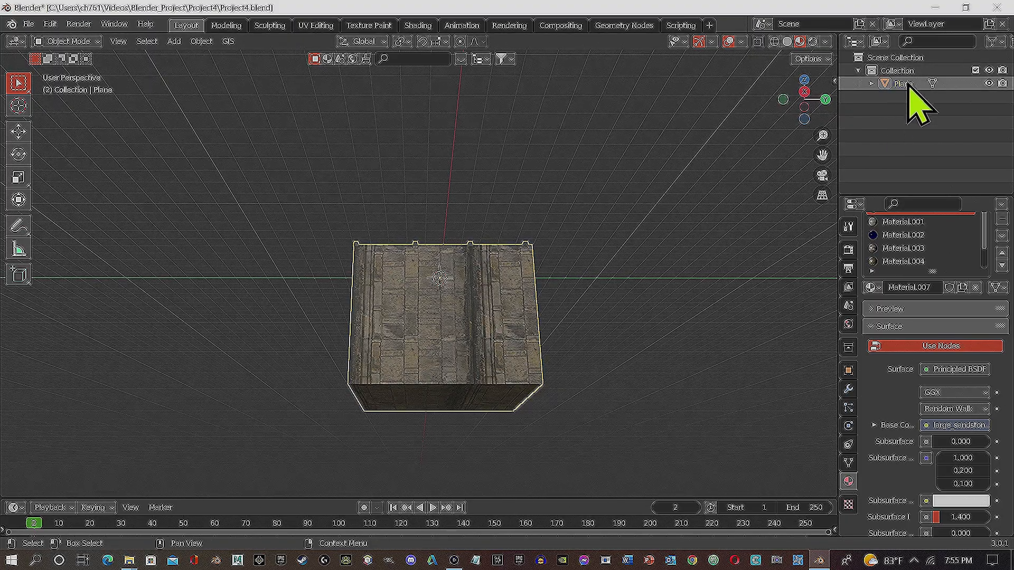
{"action": "left_click", "coordinate": [848, 390]}
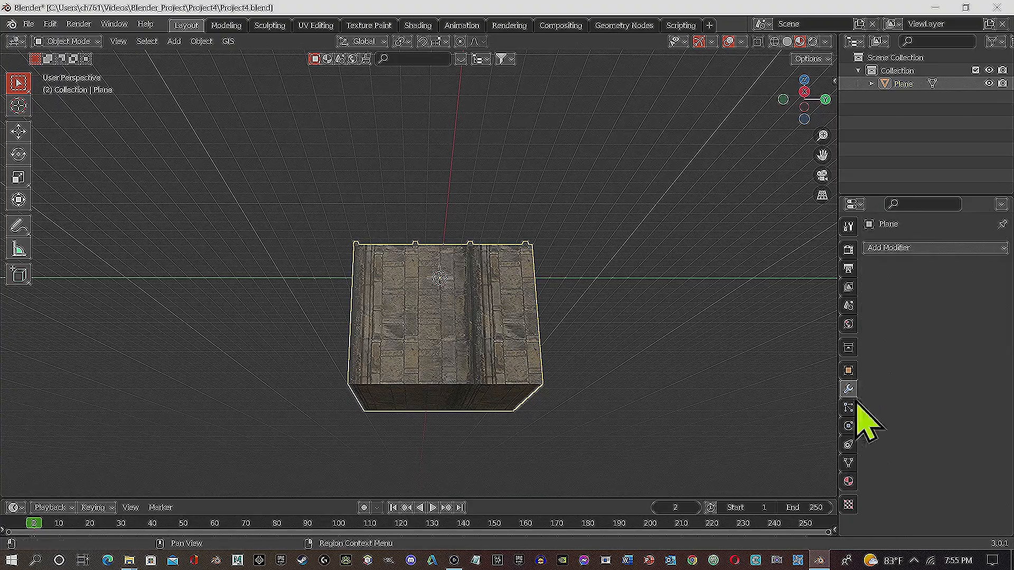
{"action": "left_click", "coordinate": [848, 371]}
{"action": "left_click", "coordinate": [849, 324]}
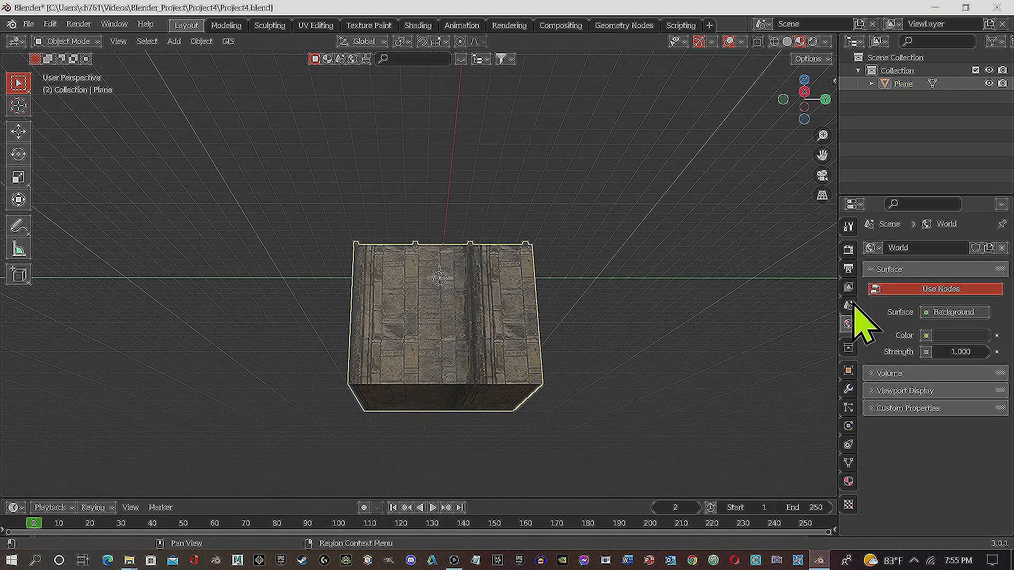
{"action": "left_click", "coordinate": [848, 306]}
{"action": "left_click", "coordinate": [848, 287]}
{"action": "left_click", "coordinate": [848, 249]}
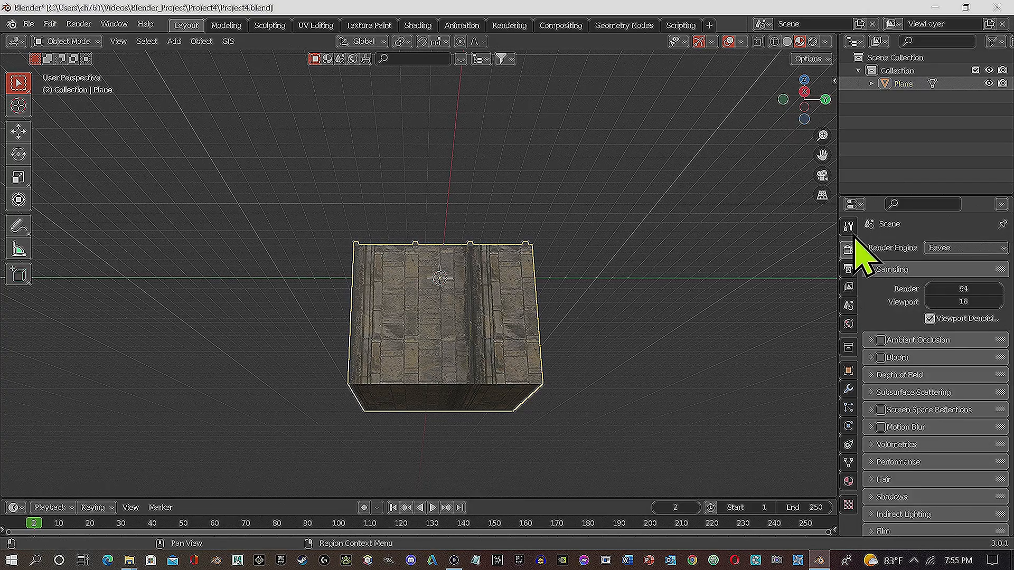
{"action": "left_click", "coordinate": [849, 226]}
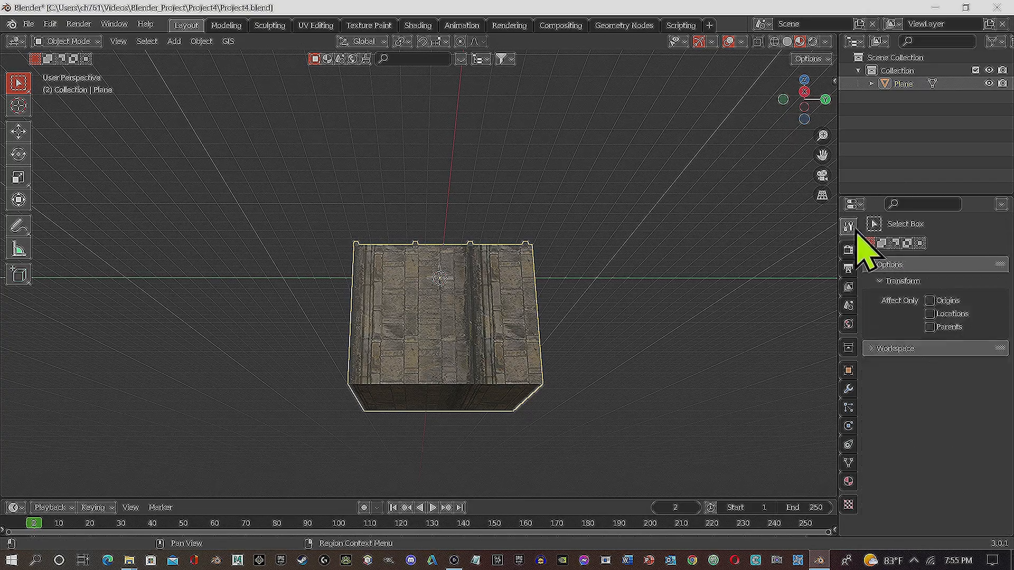
Start an FBX export limited to selected objects, with the path mode set to Copy and textures embedded
{"action": "left_click", "coordinate": [28, 25]}
{"action": "mouse_move", "coordinate": [58, 250]}
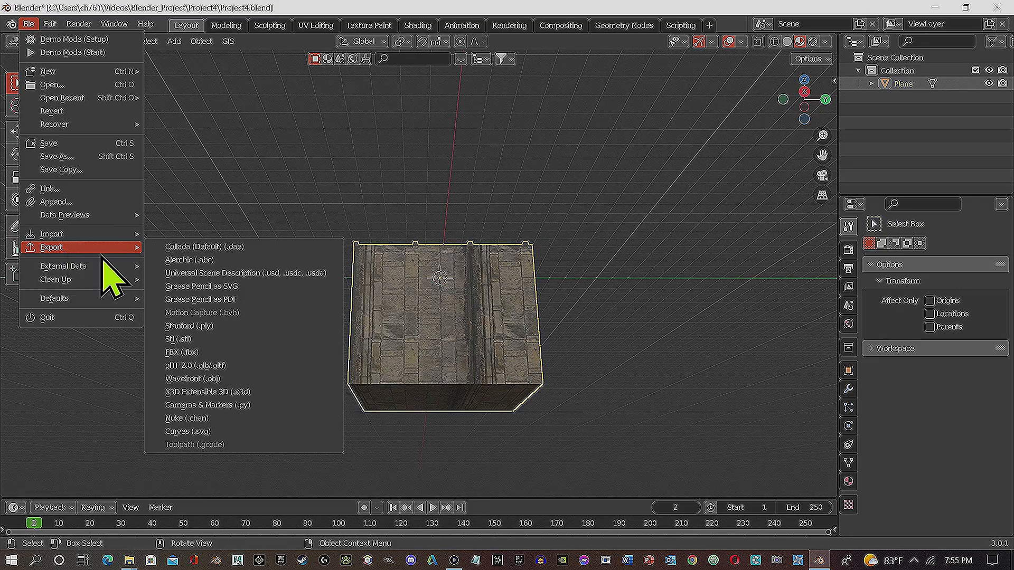
{"action": "left_click", "coordinate": [250, 353]}
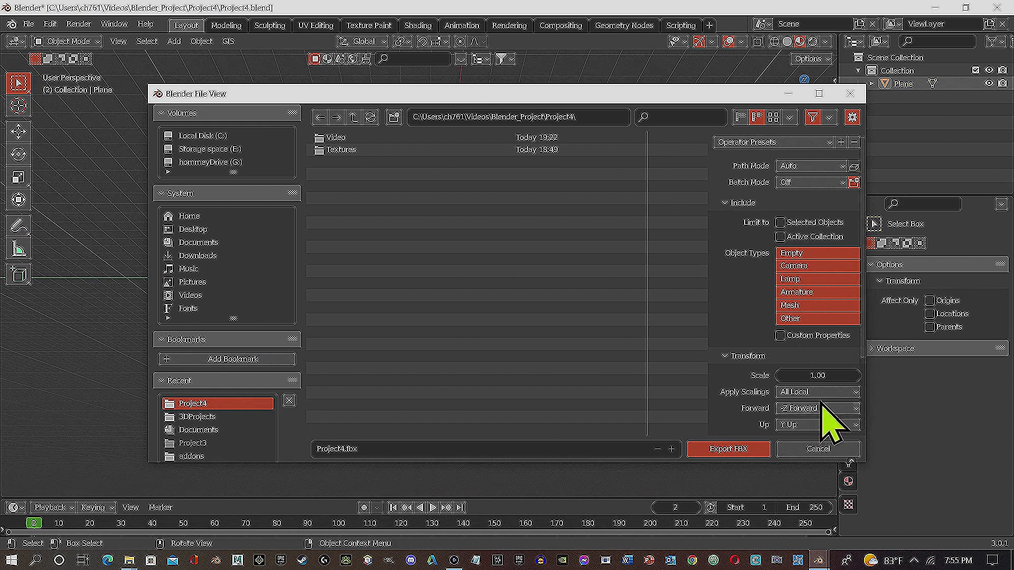
{"action": "left_click", "coordinate": [781, 222]}
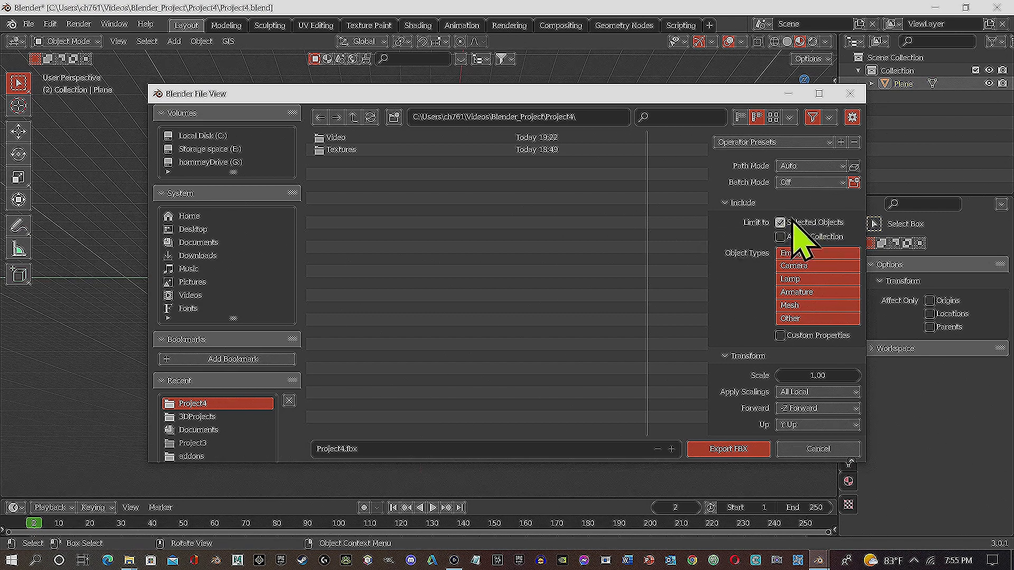
{"action": "left_click", "coordinate": [845, 166]}
{"action": "left_click", "coordinate": [824, 255]}
{"action": "left_click", "coordinate": [854, 166]}
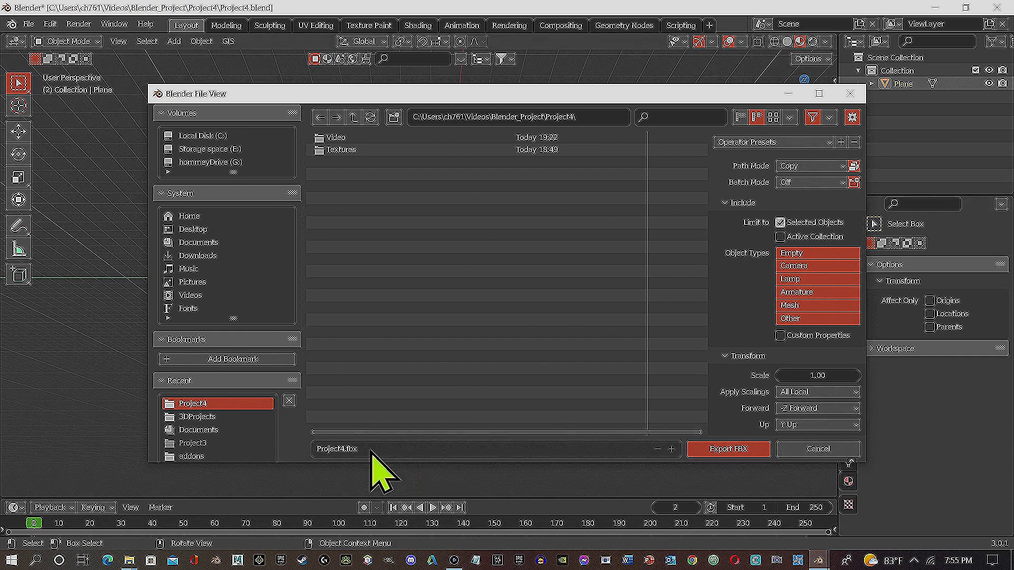
Name the export file buildingGame.fbx, and create and open a folder named Unreal on the G: drive
{"action": "left_click", "coordinate": [343, 449]}
{"action": "left_click", "coordinate": [344, 449]}
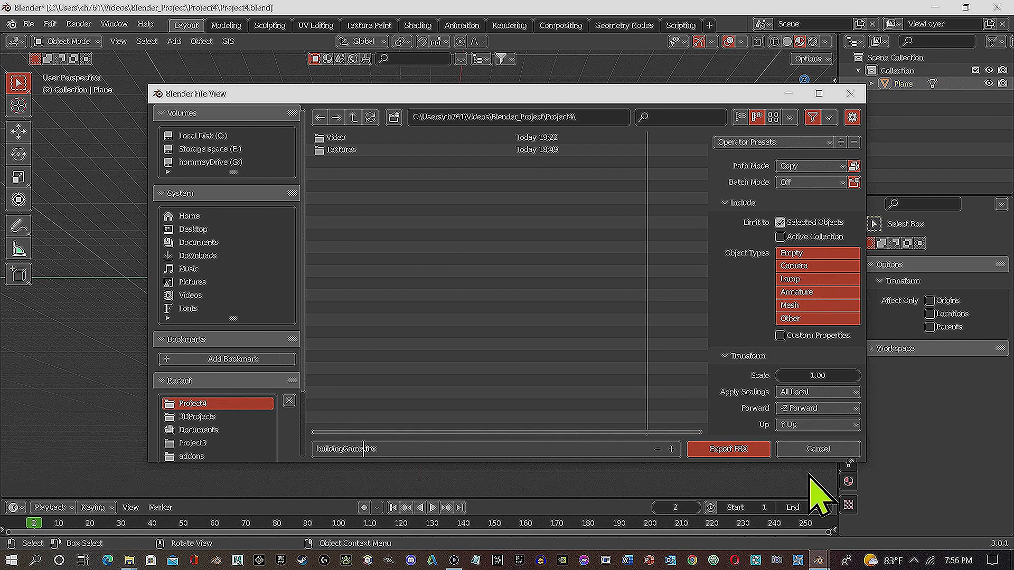
{"action": "left_click", "coordinate": [230, 162]}
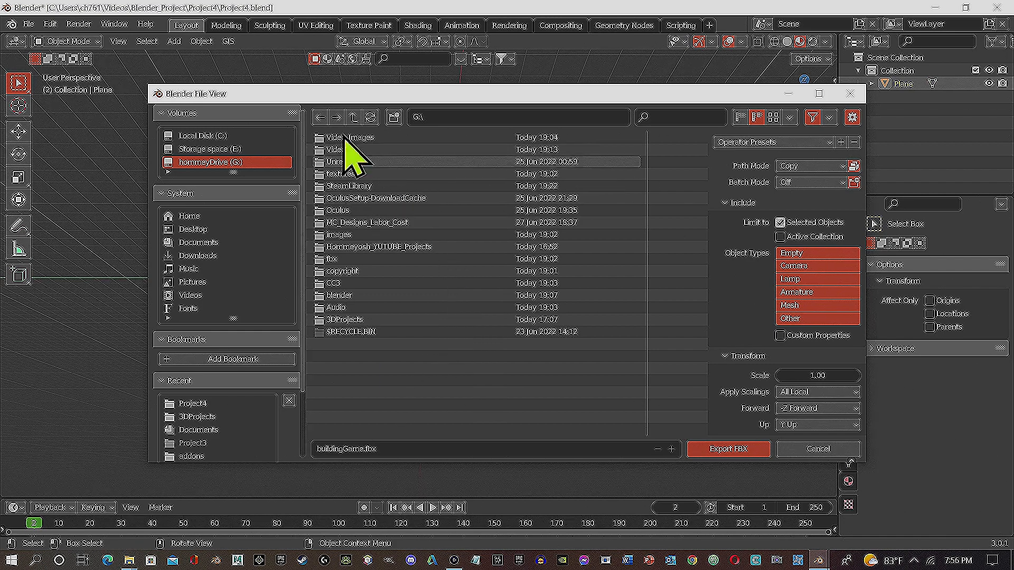
{"action": "left_click", "coordinate": [393, 117]}
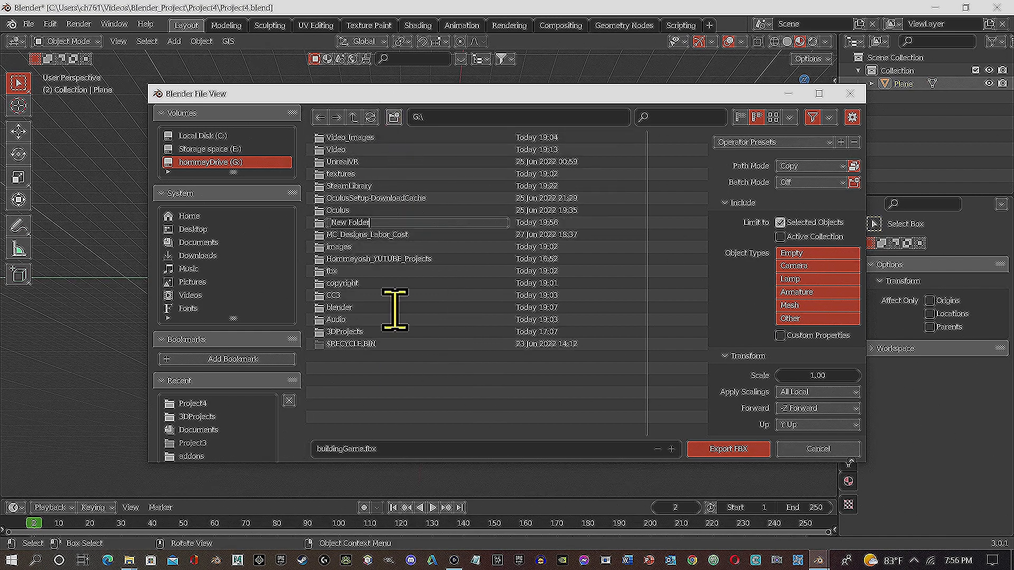
{"action": "type", "text": "Unreal"}
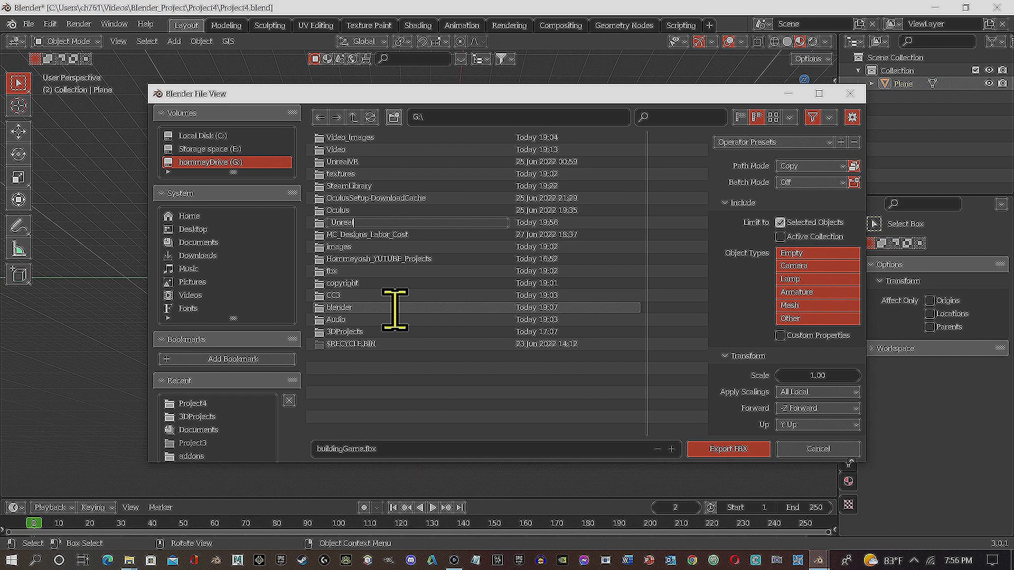
{"action": "key", "text": "Return"}
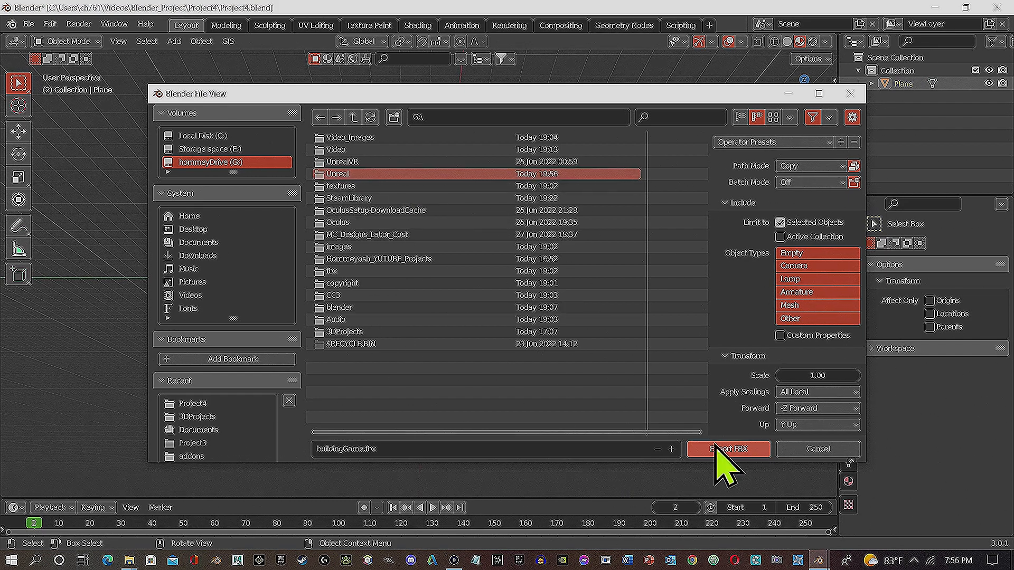
{"action": "double_click", "coordinate": [370, 176]}
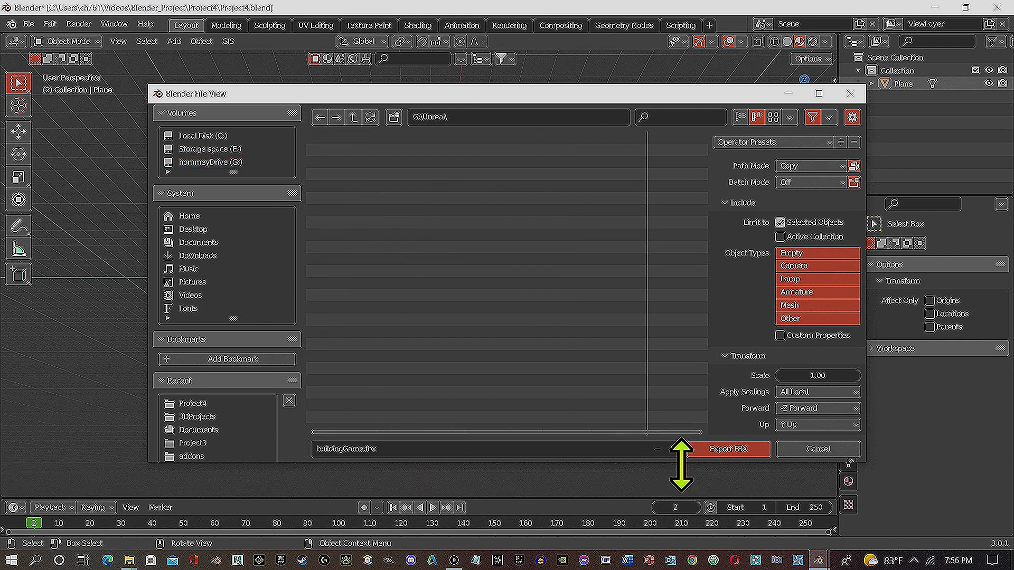
Create a subfolder named FBX inside the Unreal folder and export the building into it
{"action": "left_click", "coordinate": [394, 116]}
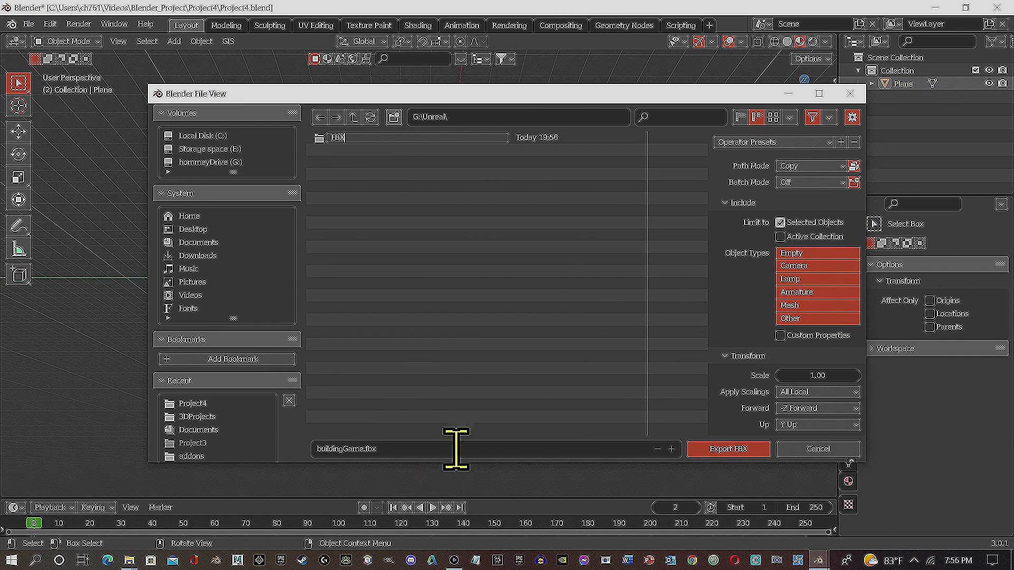
{"action": "key", "text": "Return"}
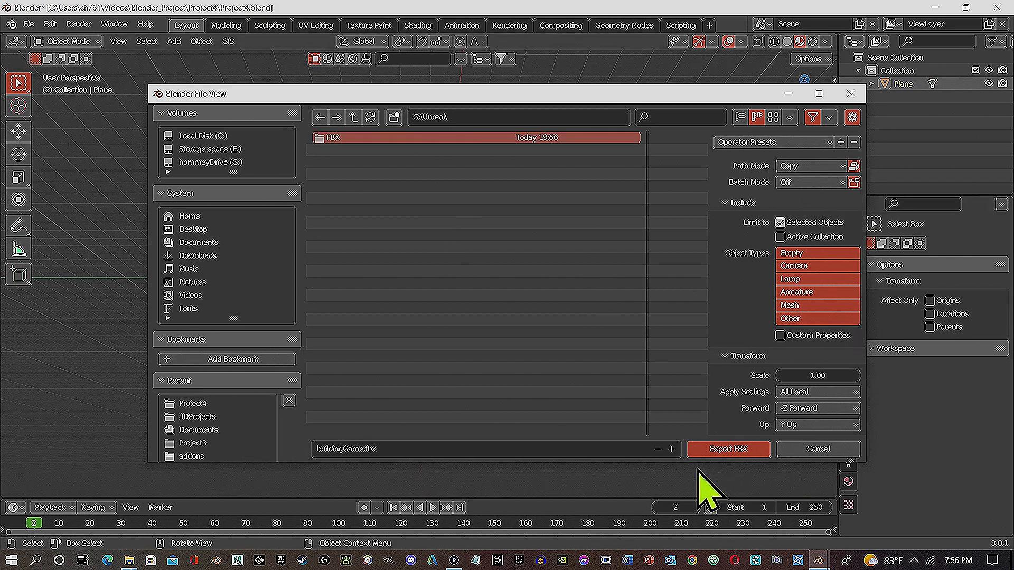
{"action": "left_click", "coordinate": [748, 451]}
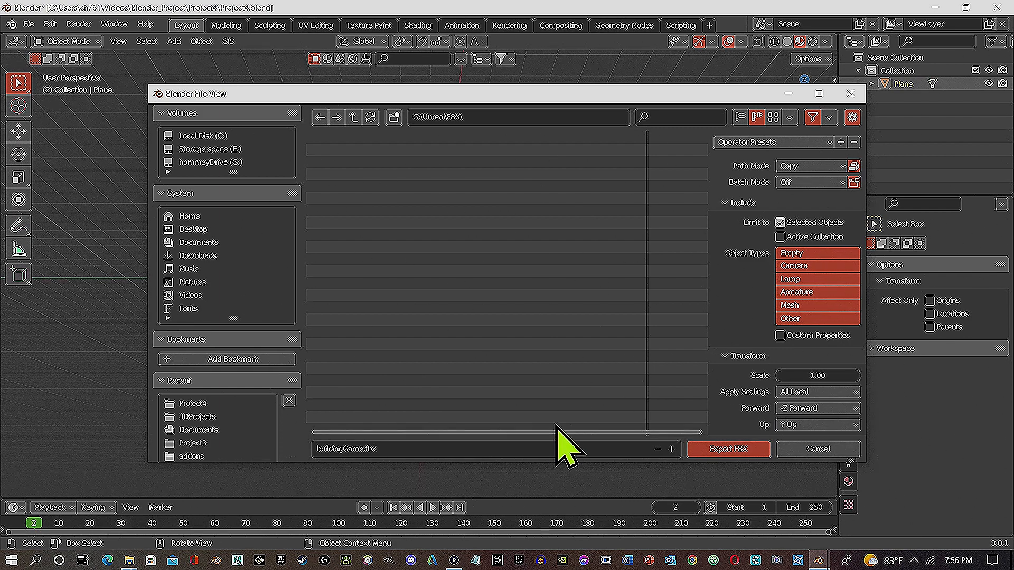
{"action": "left_click", "coordinate": [729, 449]}
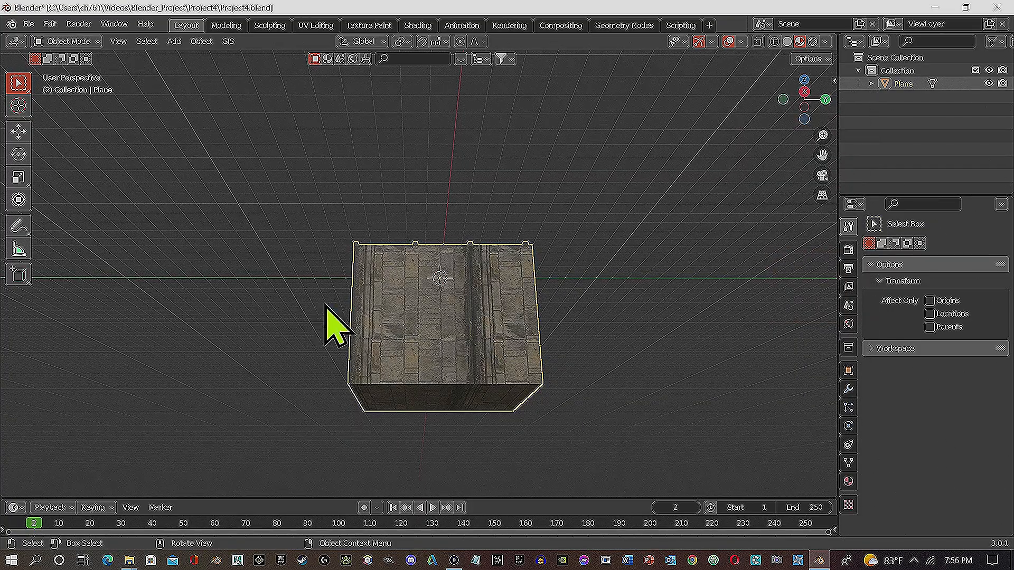
Import buildingGame.fbx from the G:\Unreal\FBX folder into the scene
{"action": "scroll", "coordinate": [415, 300], "scroll_direction": "down", "scroll_amount": 5}
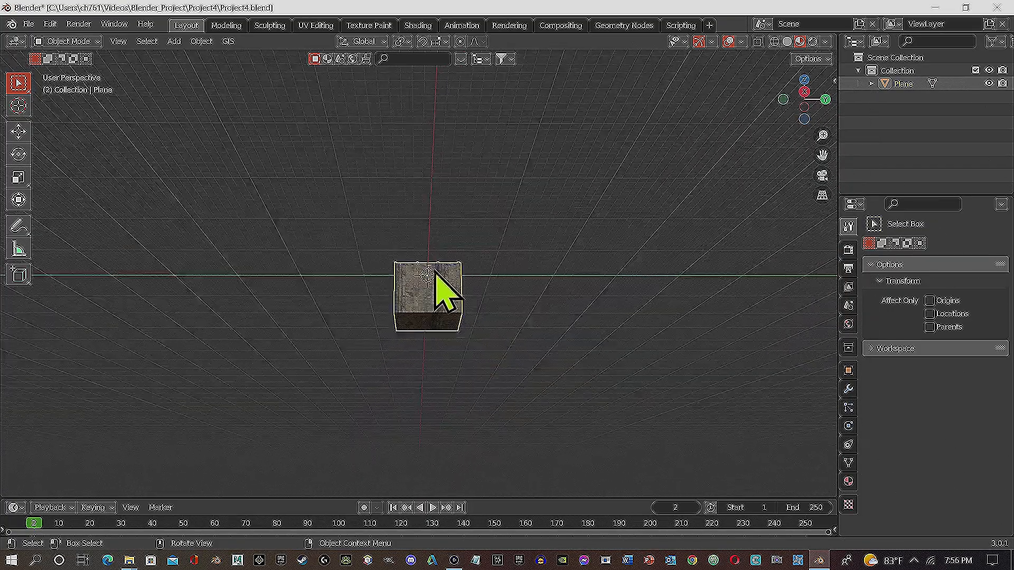
{"action": "middle_click_drag", "start_coordinate": [408, 276], "coordinate": [446, 385]}
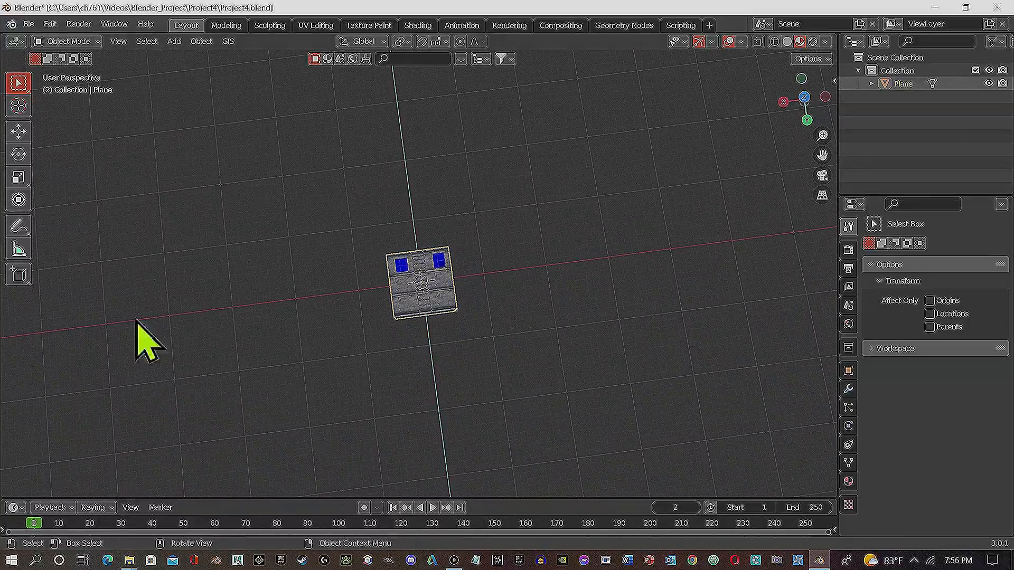
{"action": "left_click", "coordinate": [29, 27]}
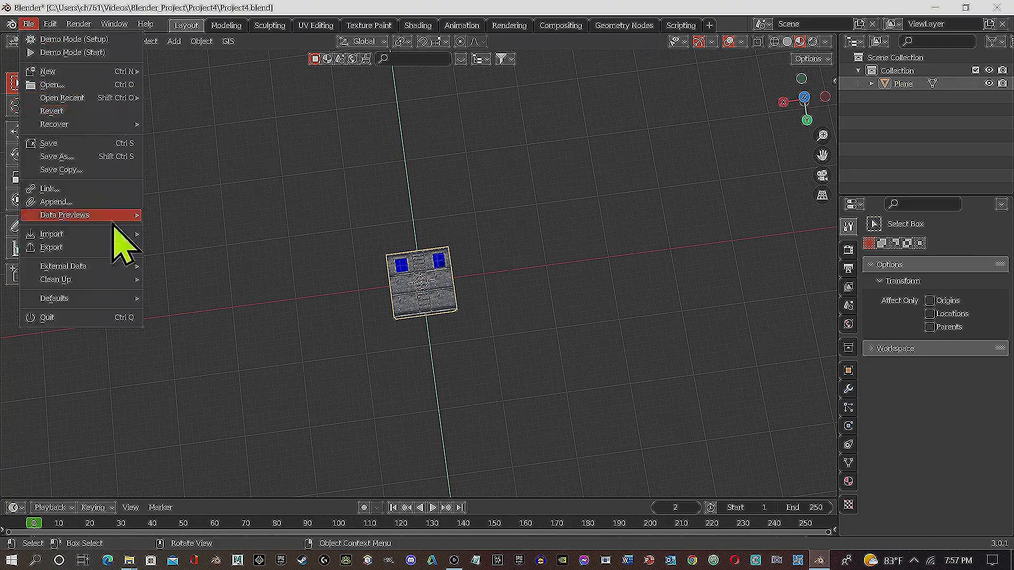
{"action": "mouse_move", "coordinate": [127, 257]}
{"action": "left_click", "coordinate": [232, 340]}
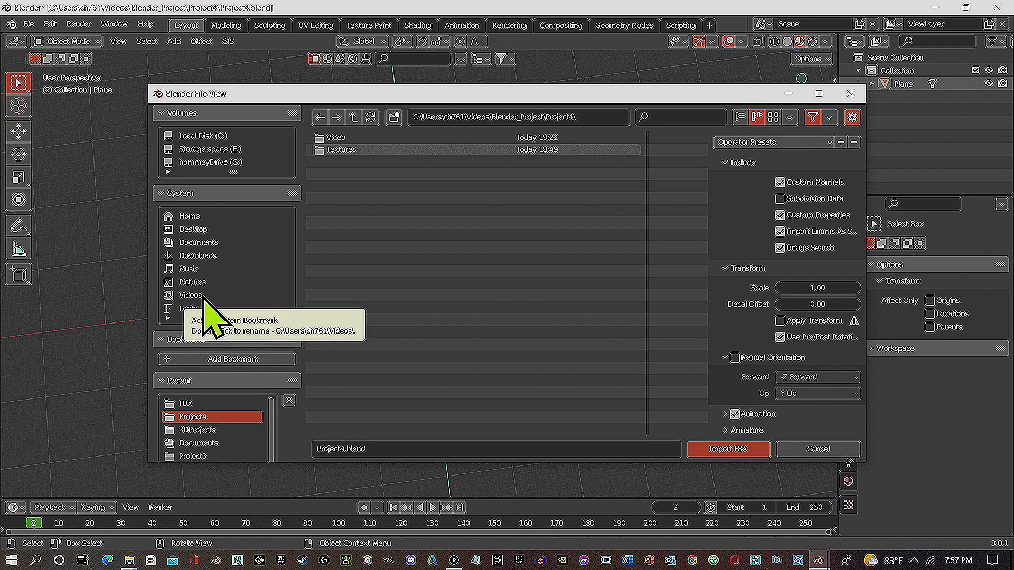
{"action": "left_click", "coordinate": [187, 404]}
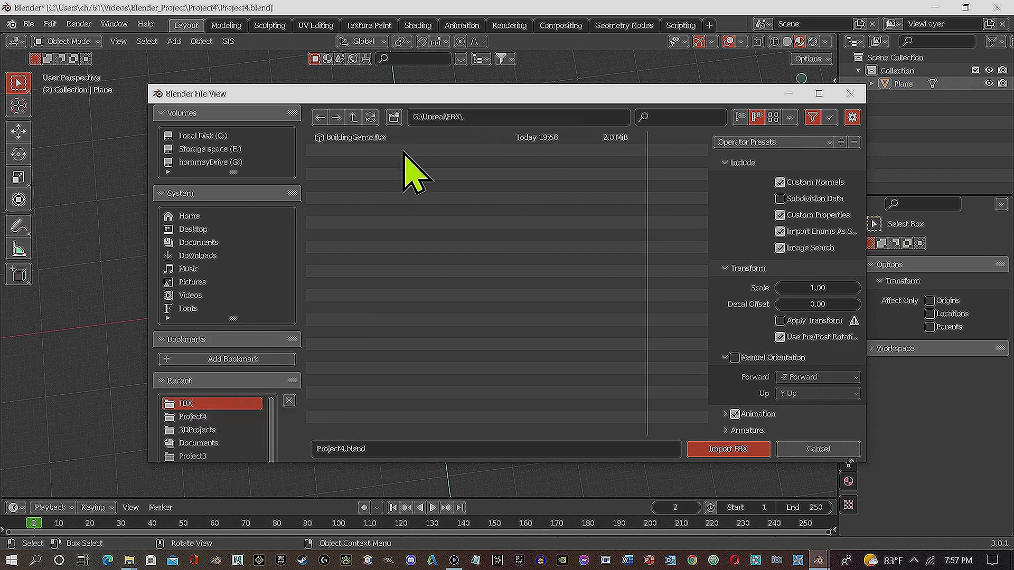
{"action": "left_click", "coordinate": [366, 138]}
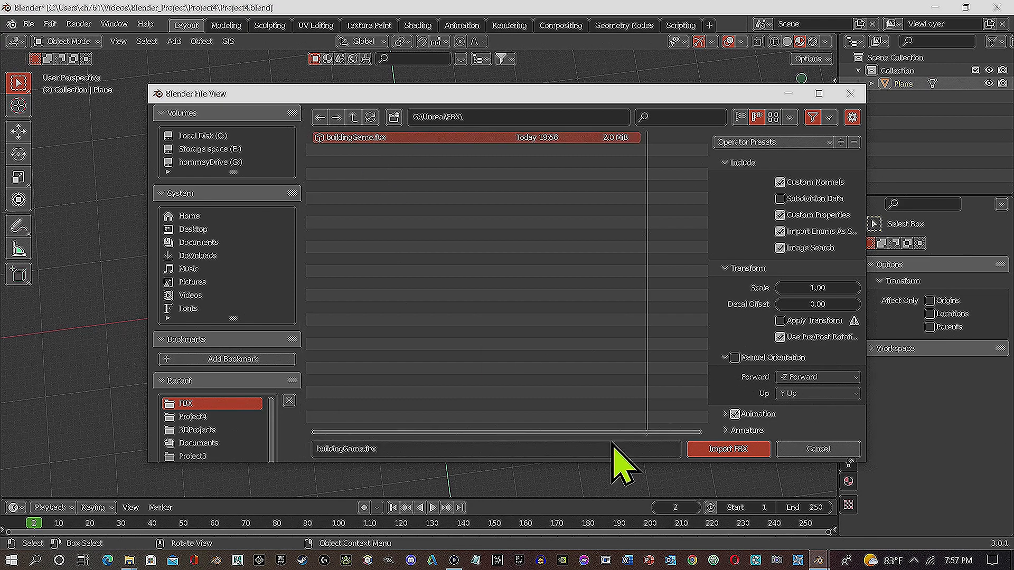
{"action": "left_click", "coordinate": [737, 452]}
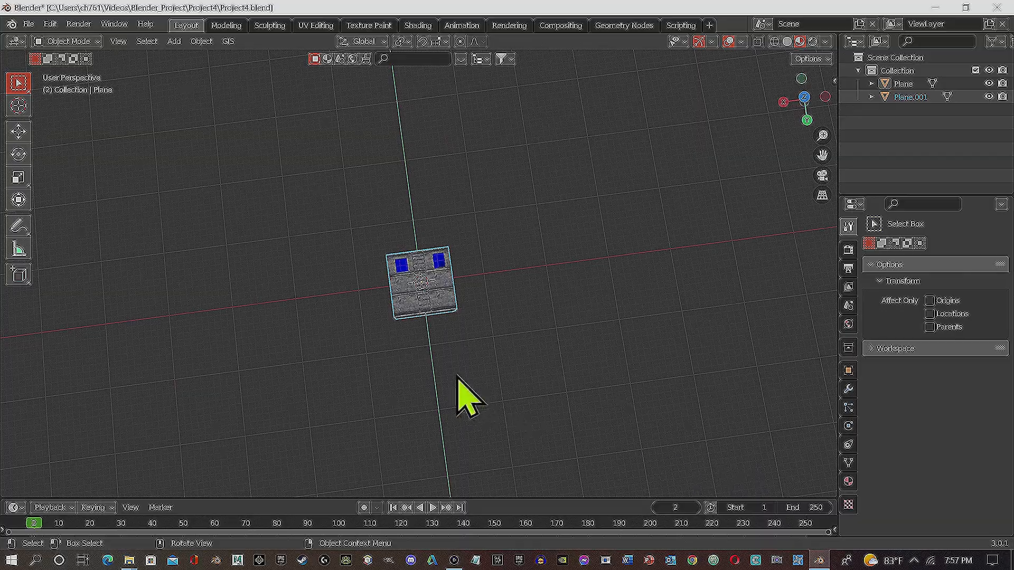
Move the imported building along the X axis until it stands beside the original, and compare the two
{"action": "scroll", "coordinate": [316, 377], "scroll_direction": "up", "scroll_amount": 8}
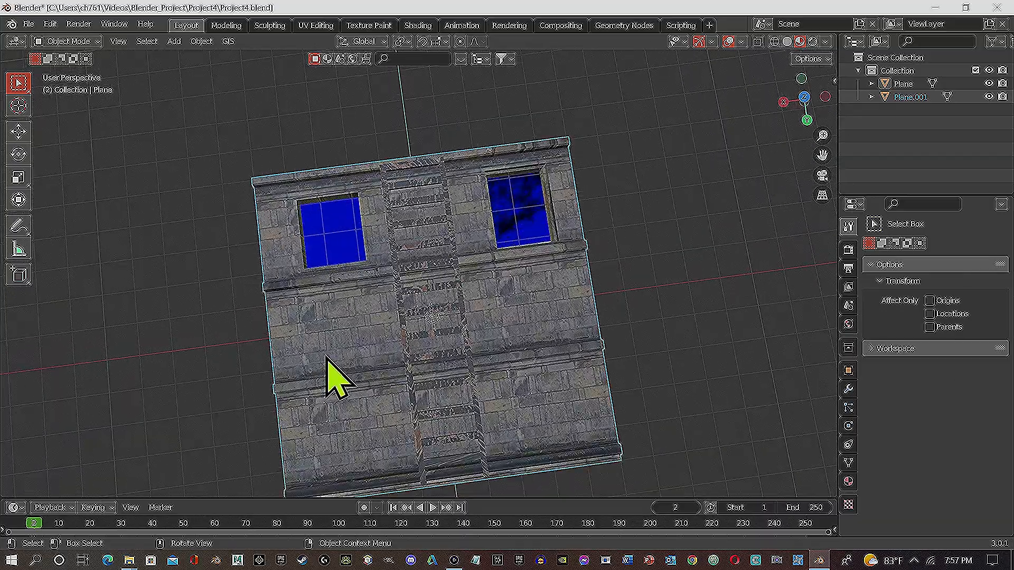
{"action": "scroll", "coordinate": [417, 361], "scroll_direction": "down", "scroll_amount": 1}
{"action": "key", "text": "shift+space"}
{"action": "key", "text": "g"}
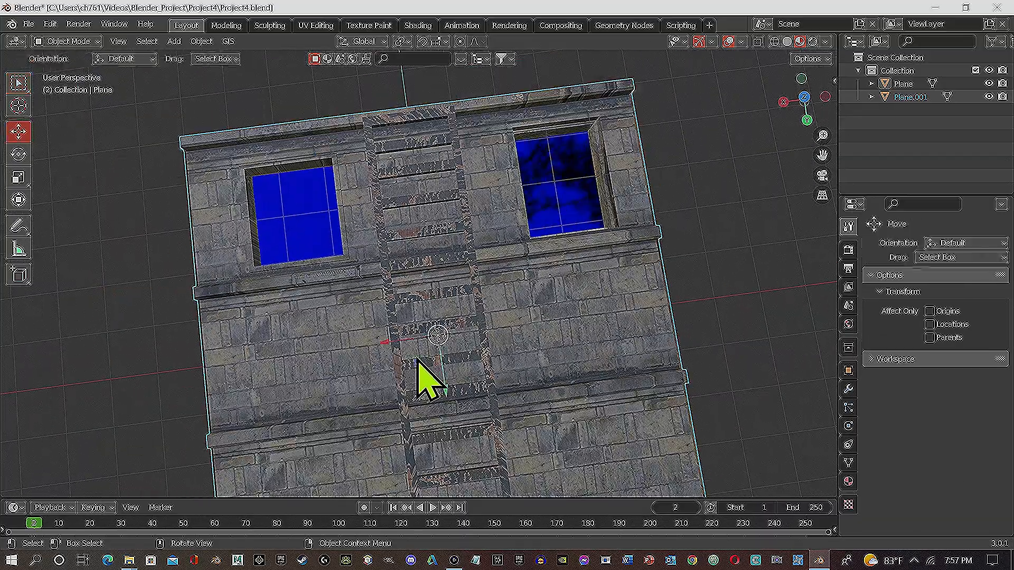
{"action": "left_click_drag", "start_coordinate": [383, 344], "coordinate": [650, 365]}
{"action": "scroll", "coordinate": [338, 362], "scroll_direction": "down", "scroll_amount": 5}
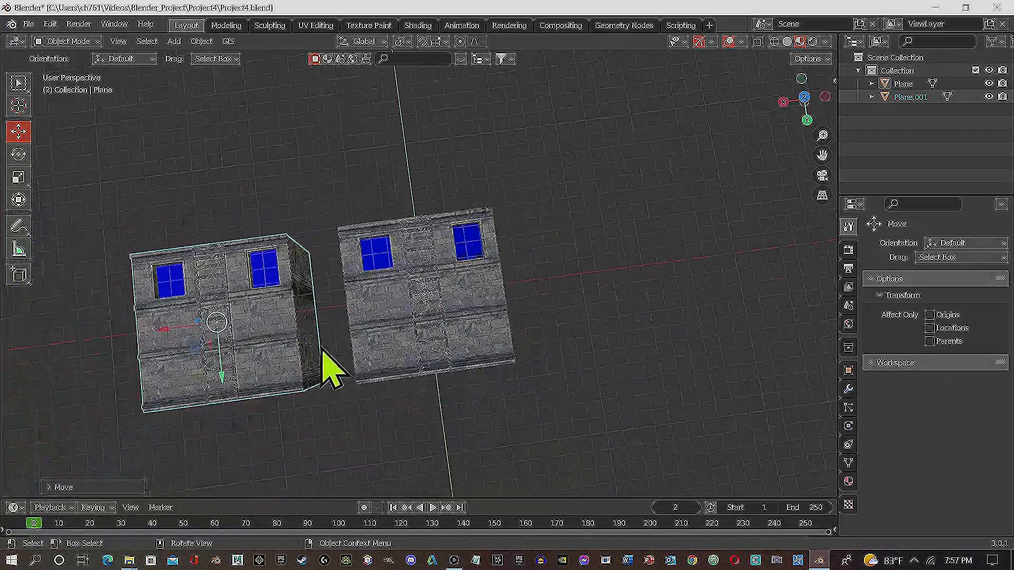
{"action": "middle_click_drag", "start_coordinate": [340, 306], "coordinate": [269, 423]}
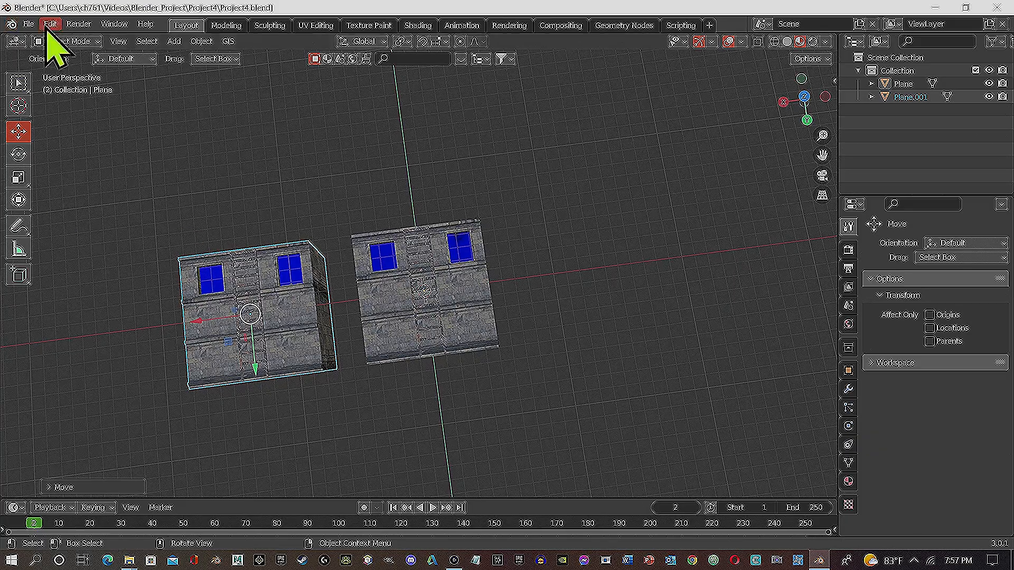
Check the destination folder and settings for the FBX export, and leave without exporting
{"action": "left_click", "coordinate": [29, 24]}
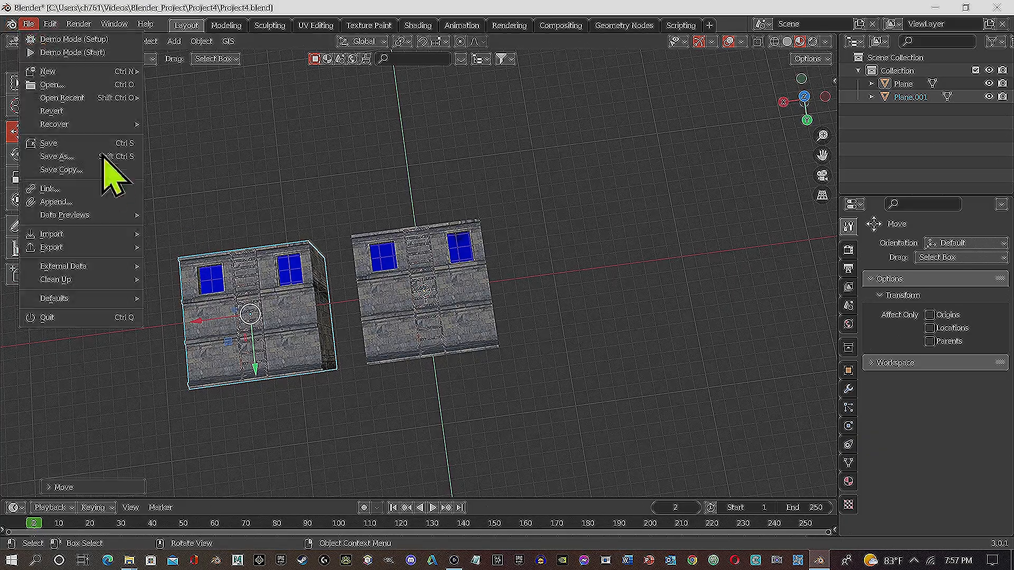
{"action": "mouse_move", "coordinate": [68, 248]}
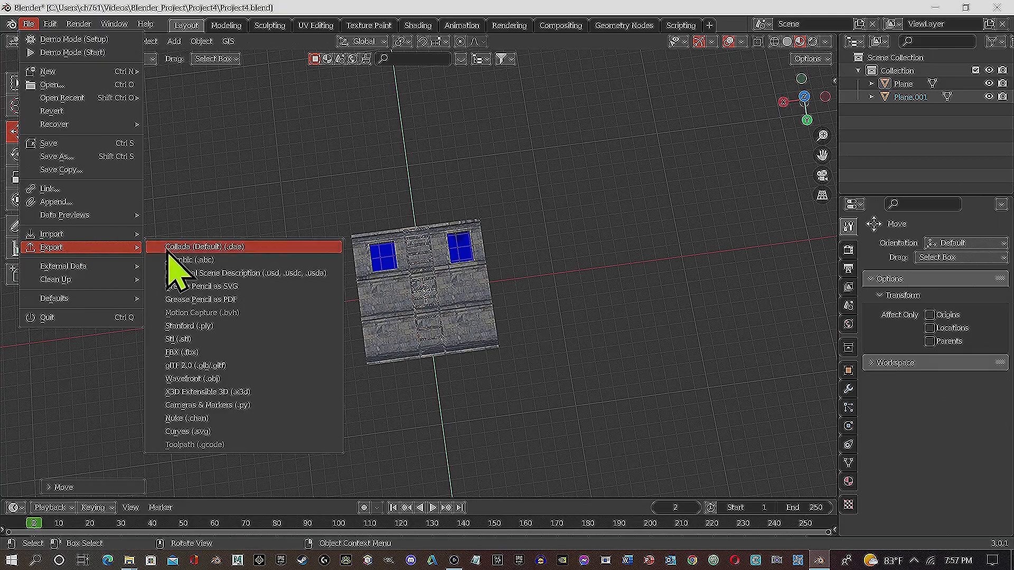
{"action": "left_click", "coordinate": [217, 355]}
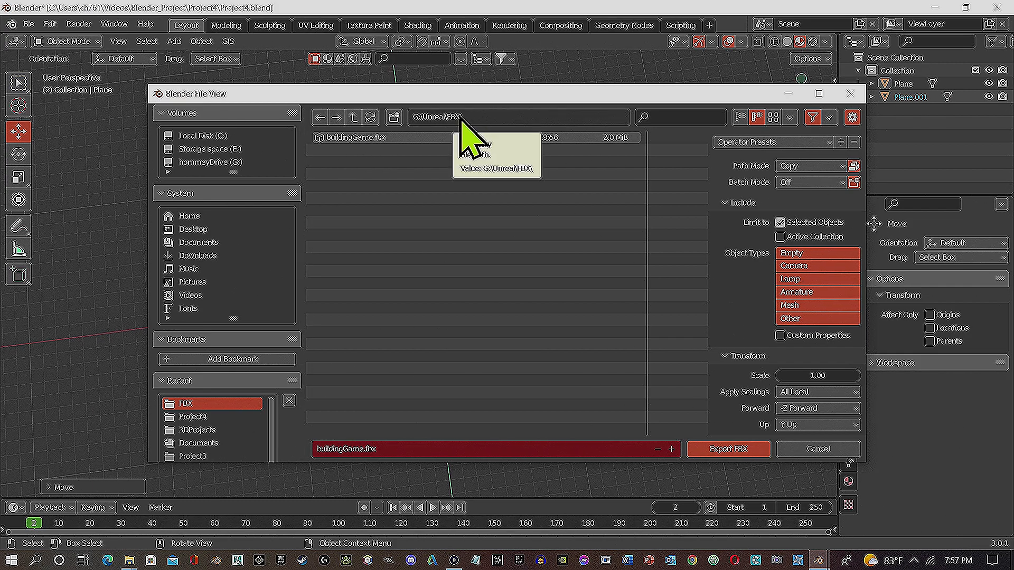
{"action": "left_click", "coordinate": [850, 94]}
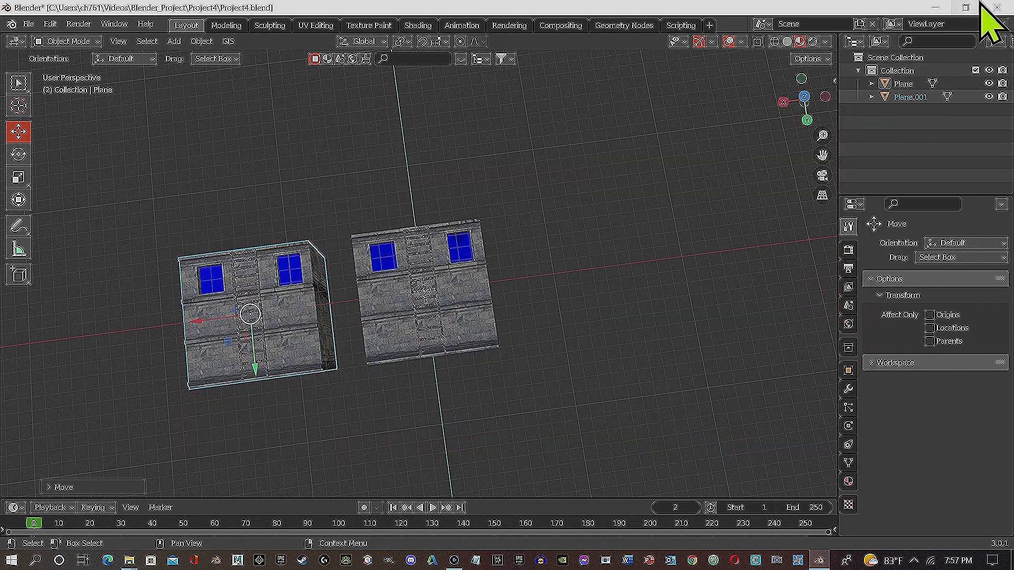
Save a copy of the scene as Project4_2.blend in the Project4 folder and close Blender
{"action": "left_click", "coordinate": [28, 24]}
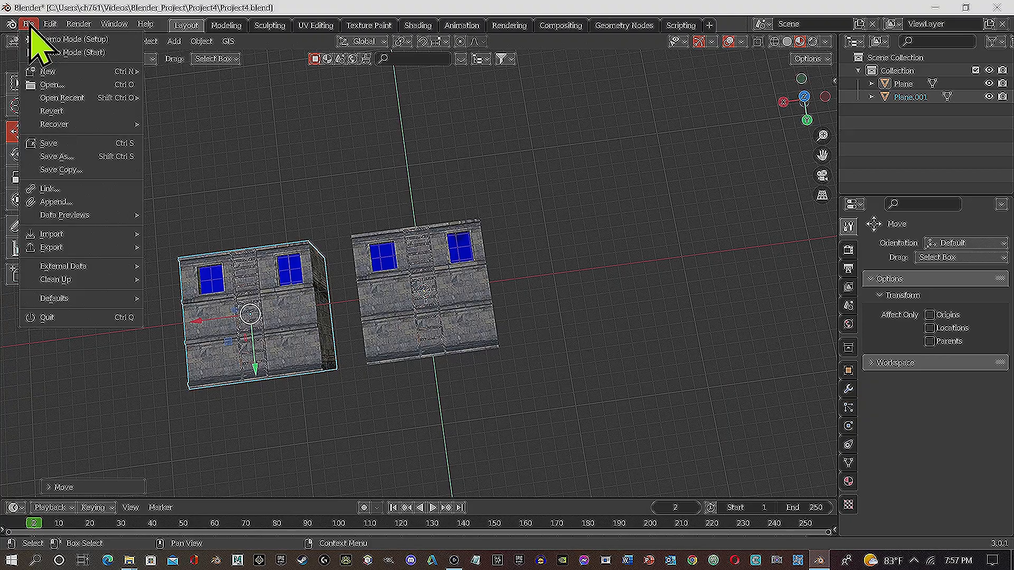
{"action": "left_click", "coordinate": [58, 157]}
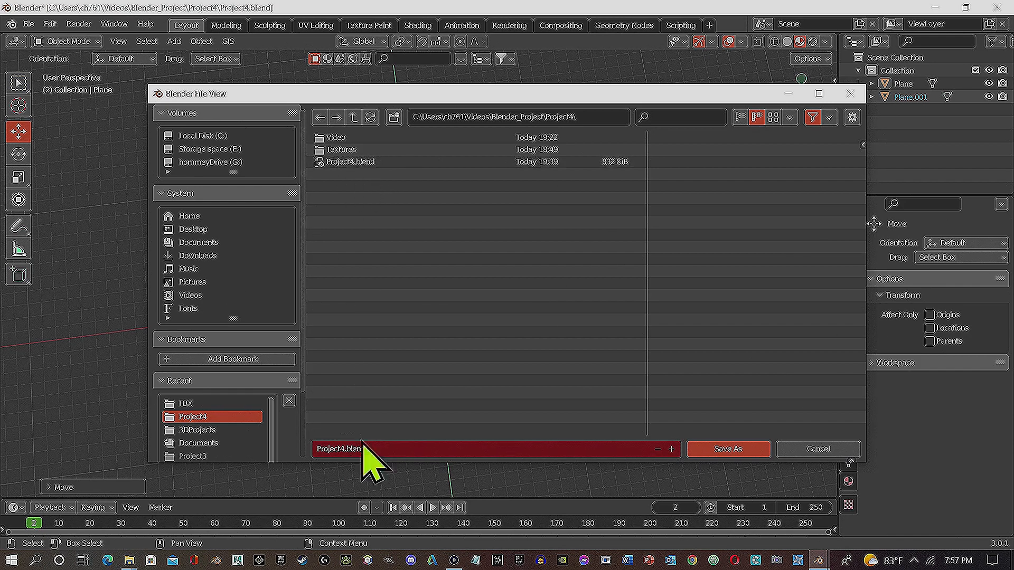
{"action": "left_click", "coordinate": [342, 449]}
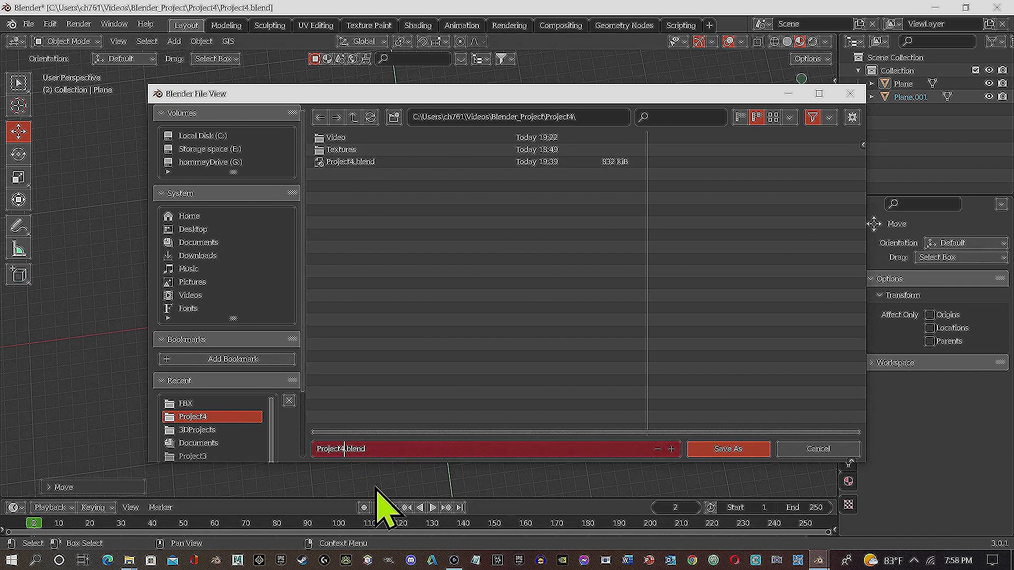
{"action": "type", "text": "_"}
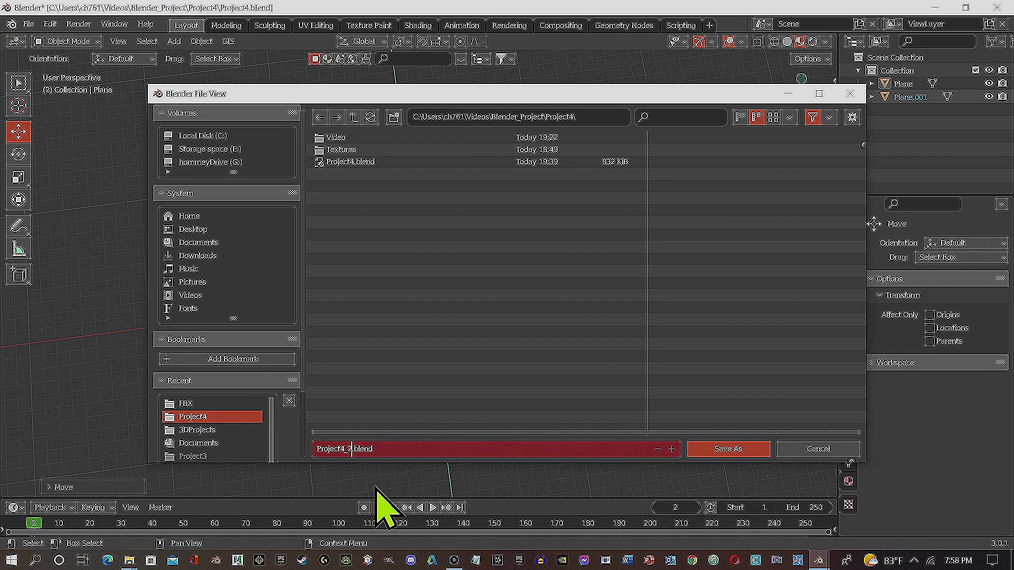
{"action": "type", "text": "2"}
{"action": "left_click", "coordinate": [741, 448]}
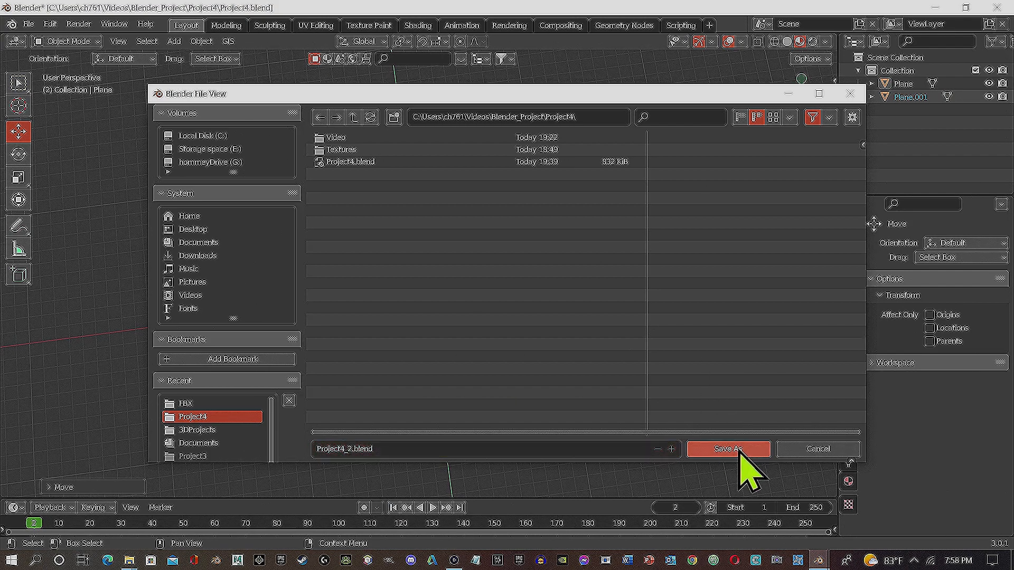
{"action": "left_click", "coordinate": [740, 450]}
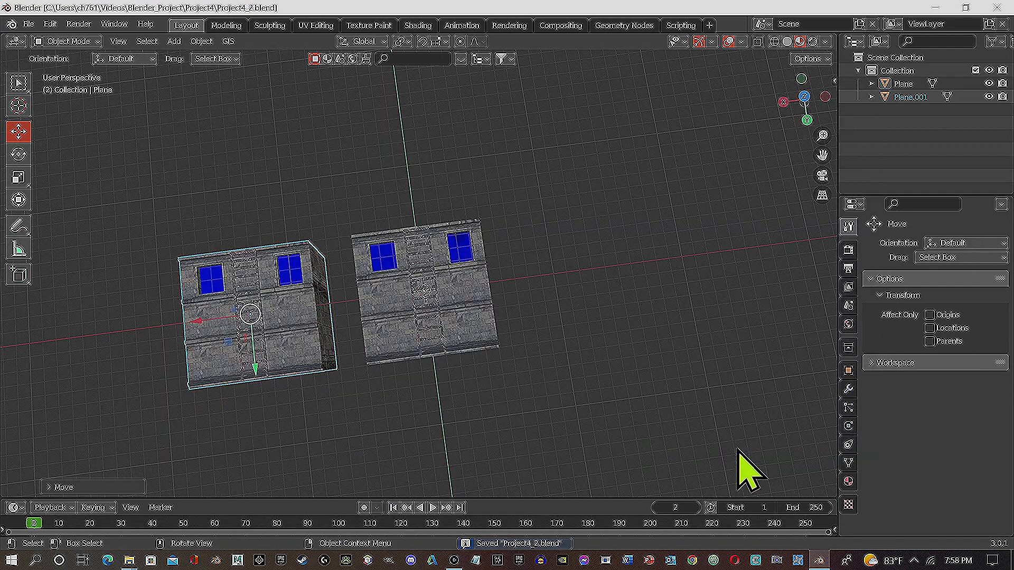
{"action": "left_click", "coordinate": [1000, 7]}
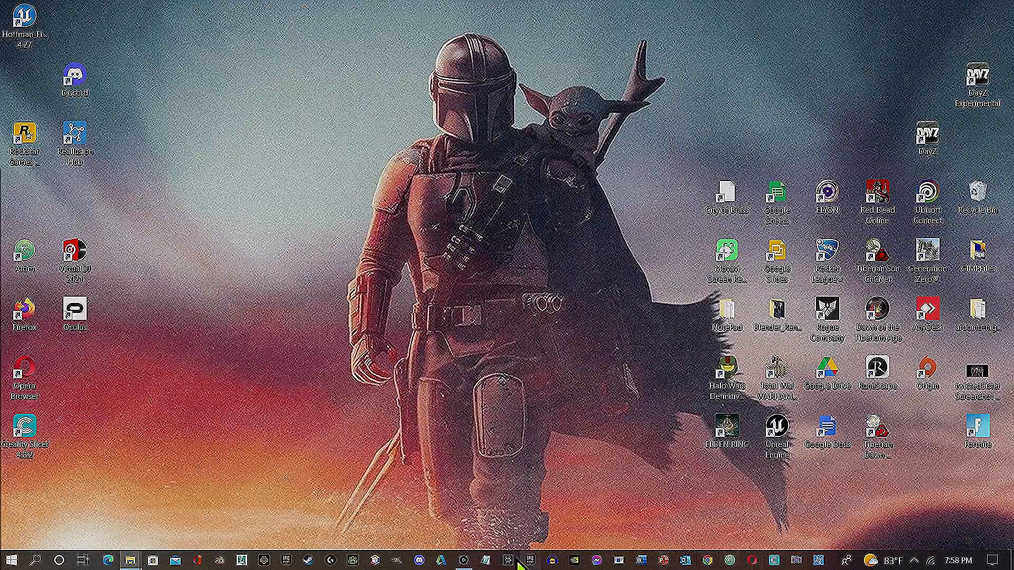
Switch to the Epic Games Launcher and launch Unreal Engine 4.27.2 from the installed engine versions
{"action": "left_click", "coordinate": [530, 568]}
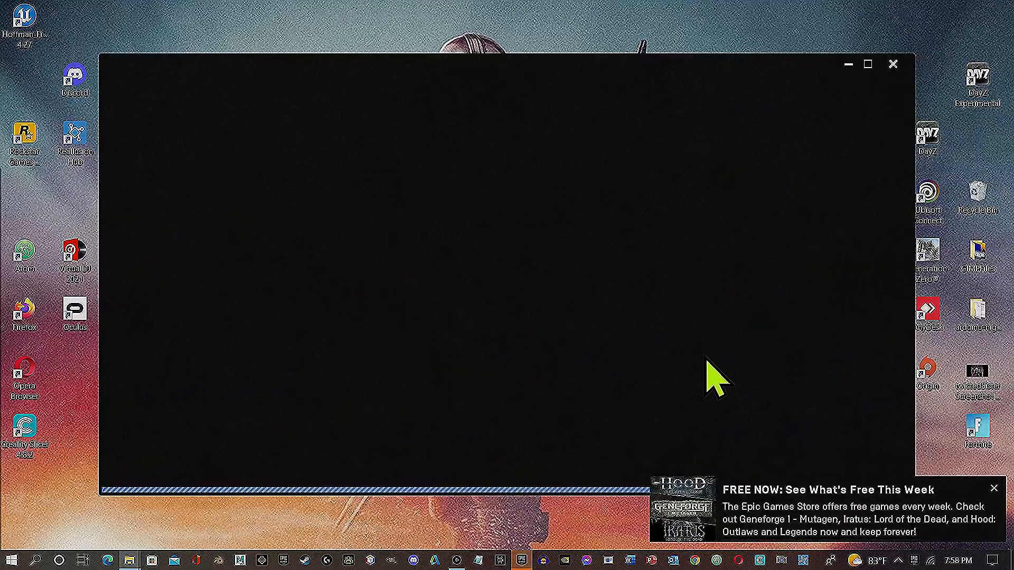
{"action": "left_click", "coordinate": [994, 489]}
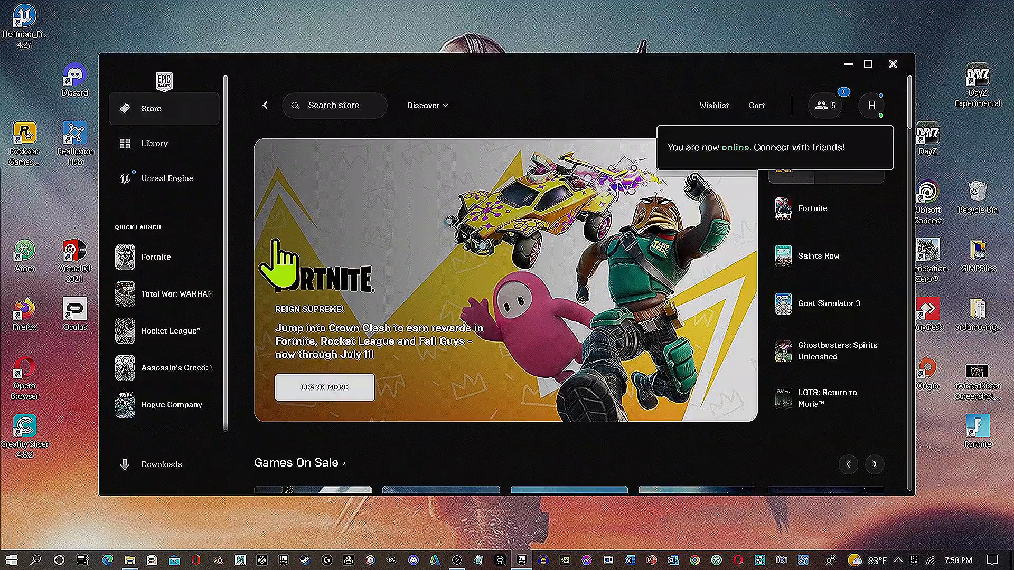
{"action": "left_click", "coordinate": [162, 178]}
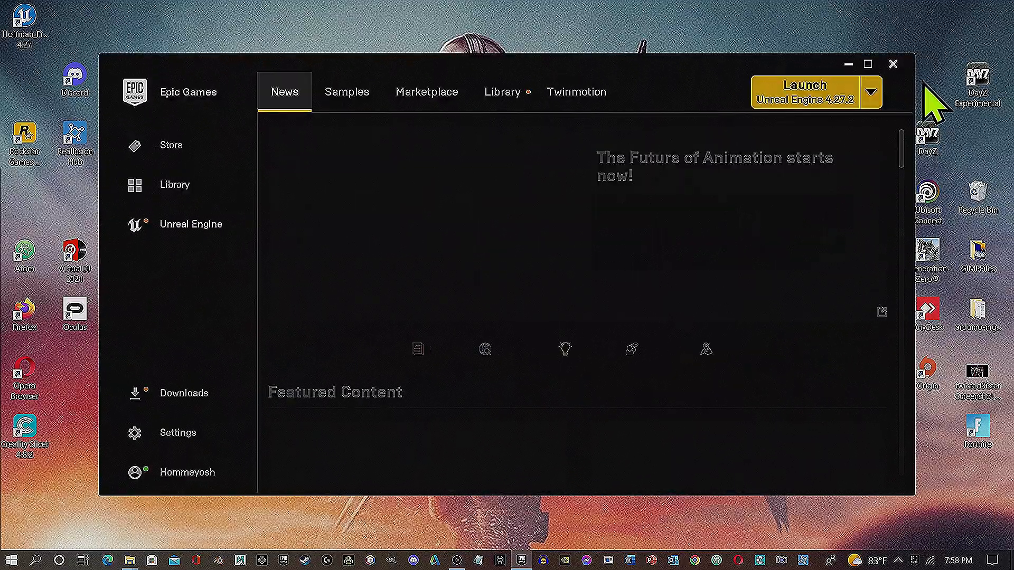
{"action": "left_click", "coordinate": [867, 64]}
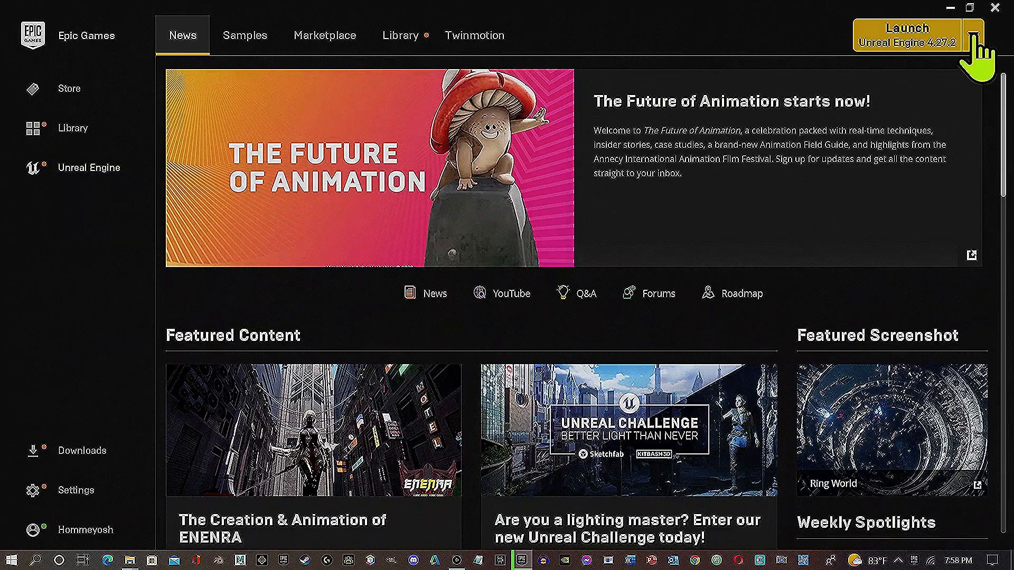
{"action": "left_click", "coordinate": [400, 37]}
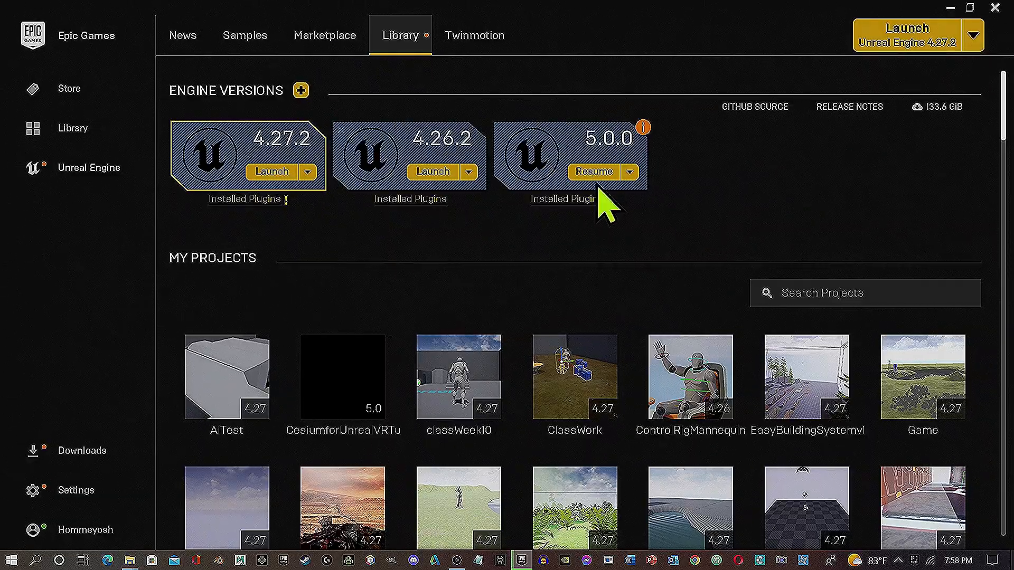
{"action": "left_click", "coordinate": [275, 178]}
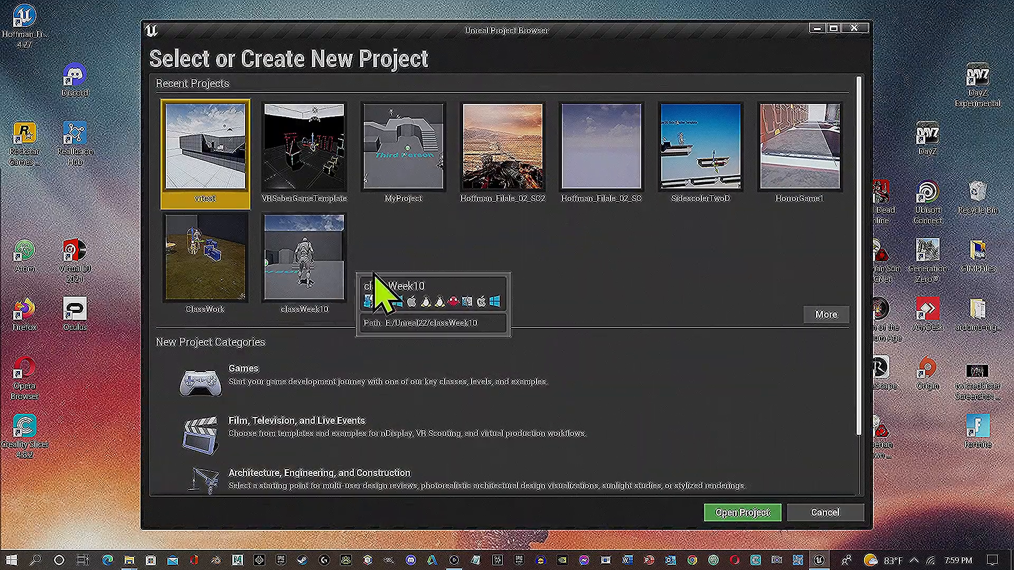
Create a Games project named GameBuilding from the Third Person template in the E:\Unreal22 folder, with starter content
{"action": "left_click", "coordinate": [211, 389]}
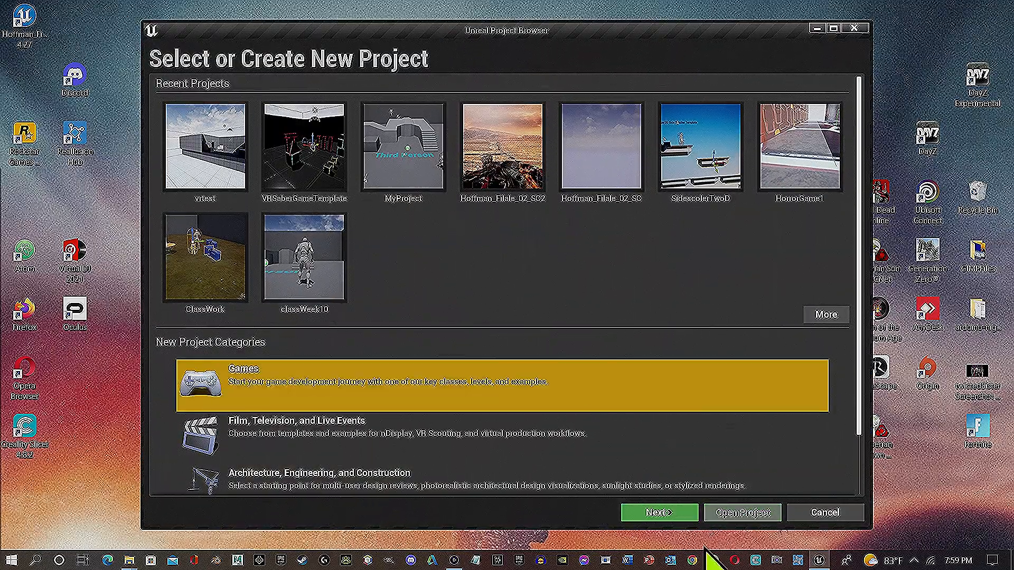
{"action": "left_click", "coordinate": [668, 513]}
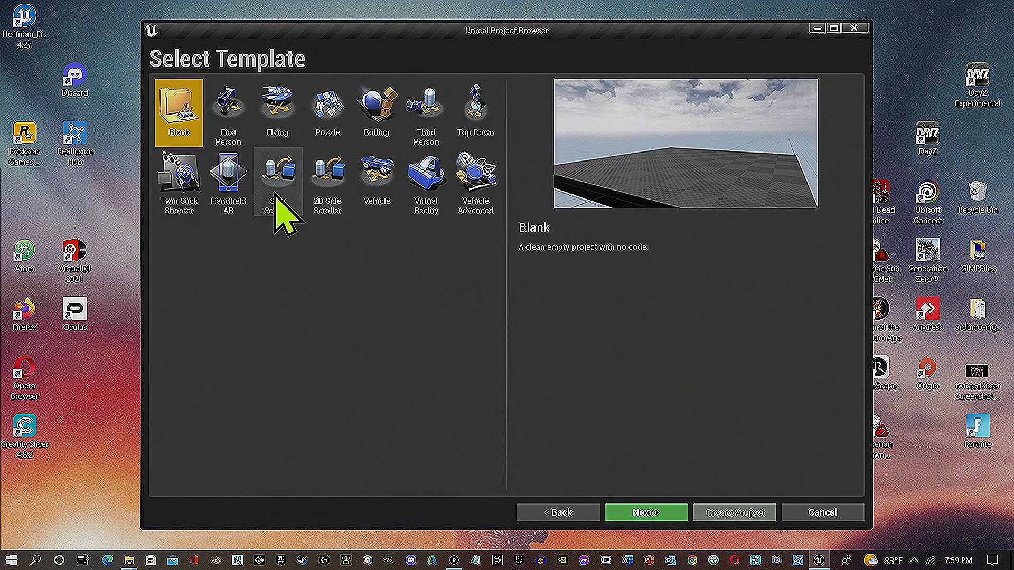
{"action": "left_click", "coordinate": [431, 106]}
{"action": "left_click", "coordinate": [667, 516]}
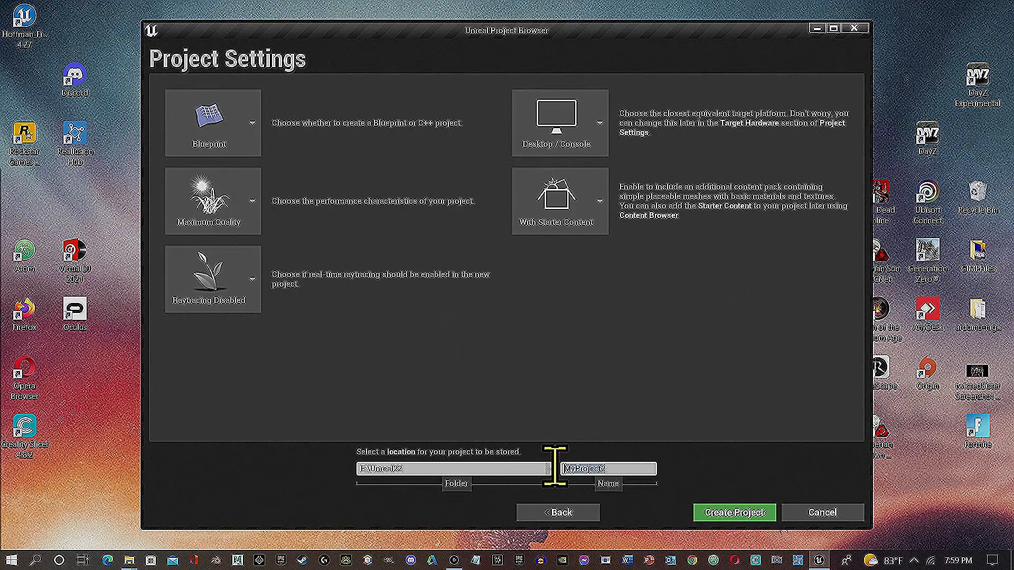
{"action": "double_click", "coordinate": [621, 469]}
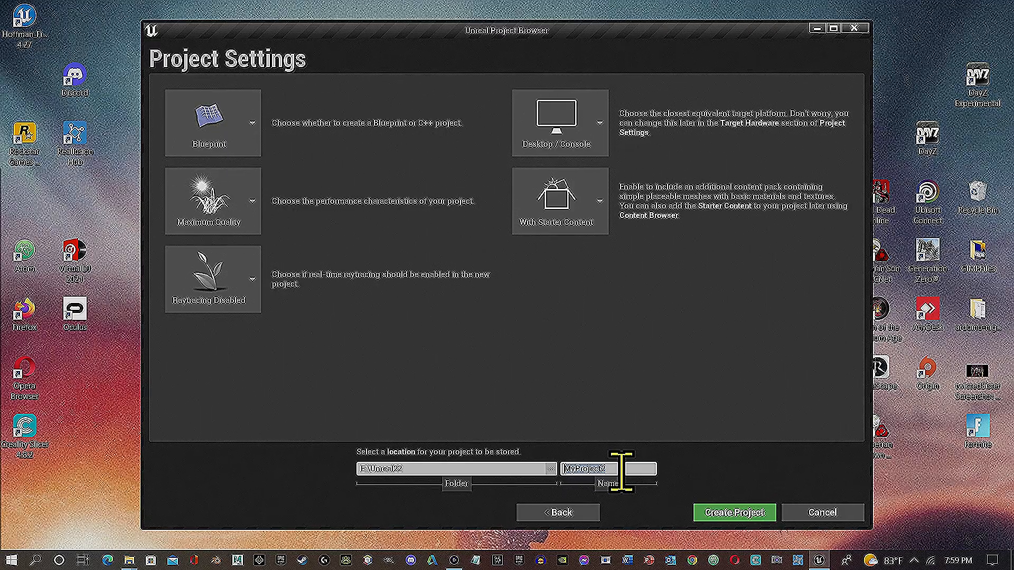
{"action": "type", "text": "GameBuilding"}
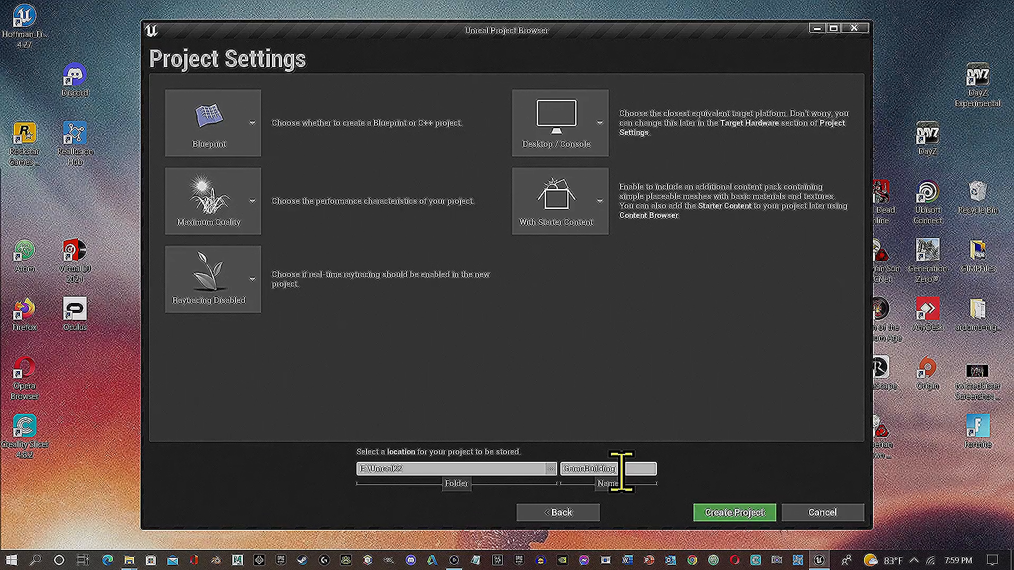
{"action": "left_click", "coordinate": [750, 515]}
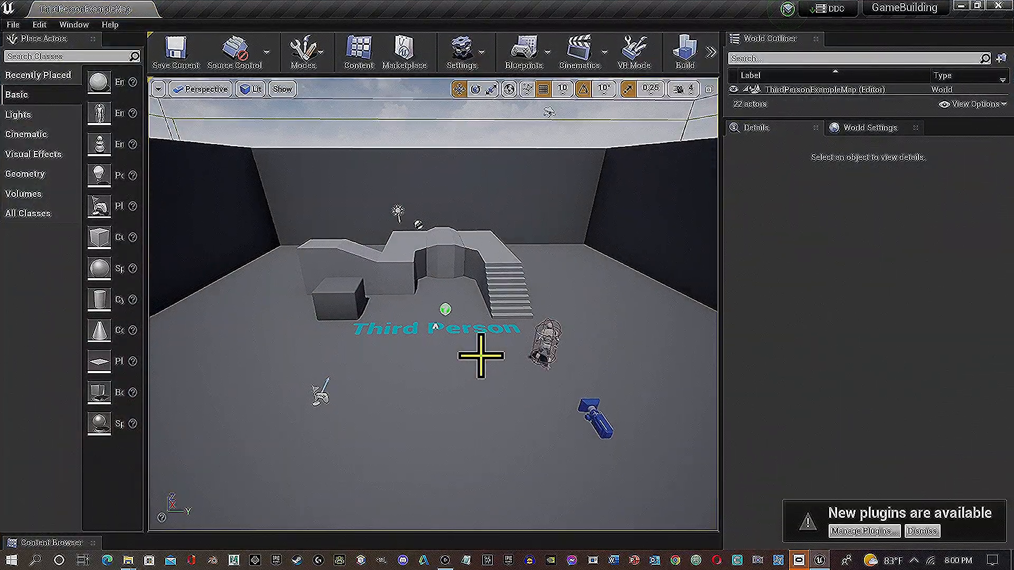
Reveal the project's content and import all of the buildingGame FBX into the ThirdPersonBP folder with the default import options
{"action": "scroll", "coordinate": [475, 351], "scroll_direction": "up", "scroll_amount": 5}
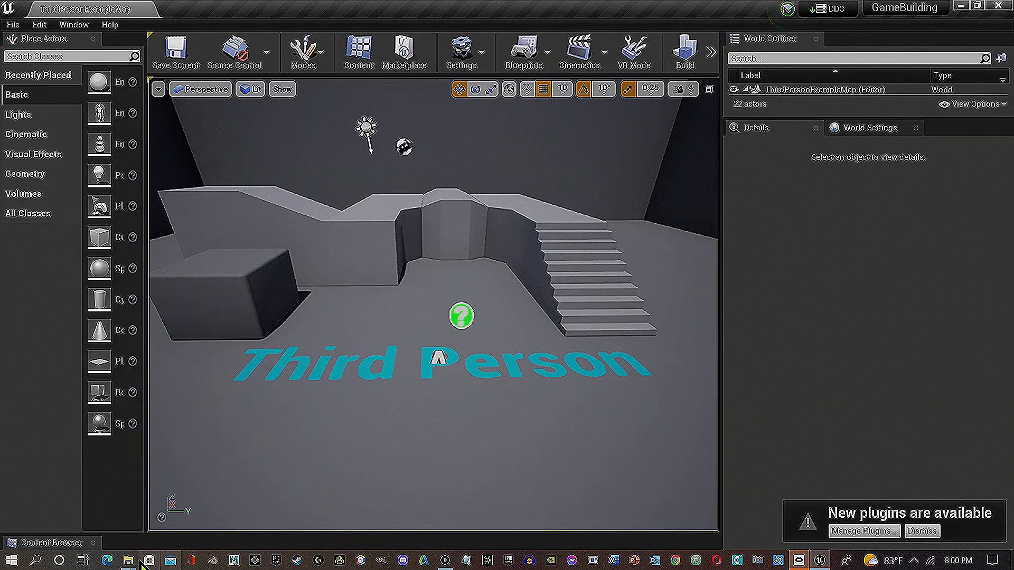
{"action": "left_click_drag", "start_coordinate": [259, 521], "coordinate": [274, 370]}
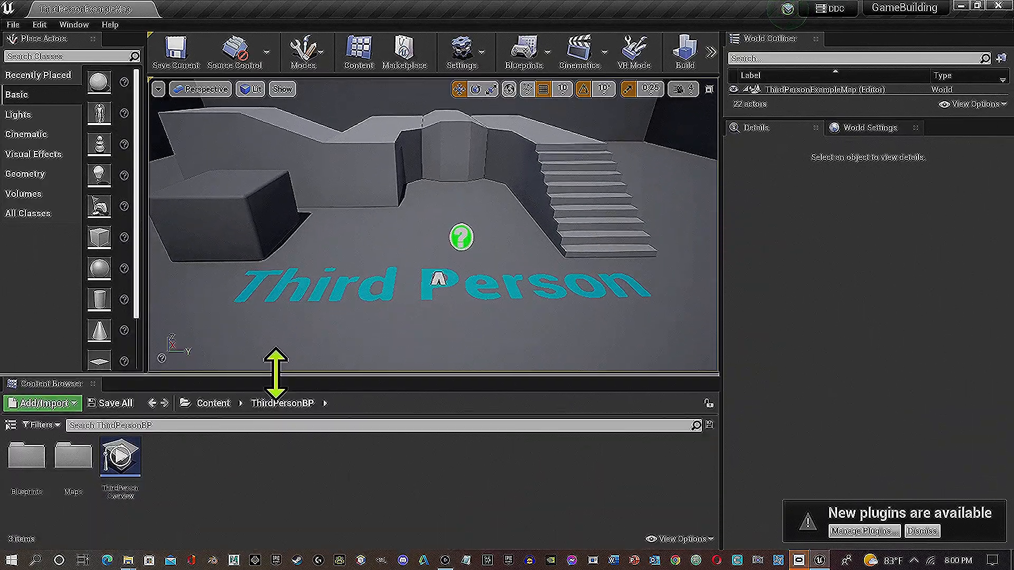
{"action": "mouse_move", "coordinate": [128, 562]}
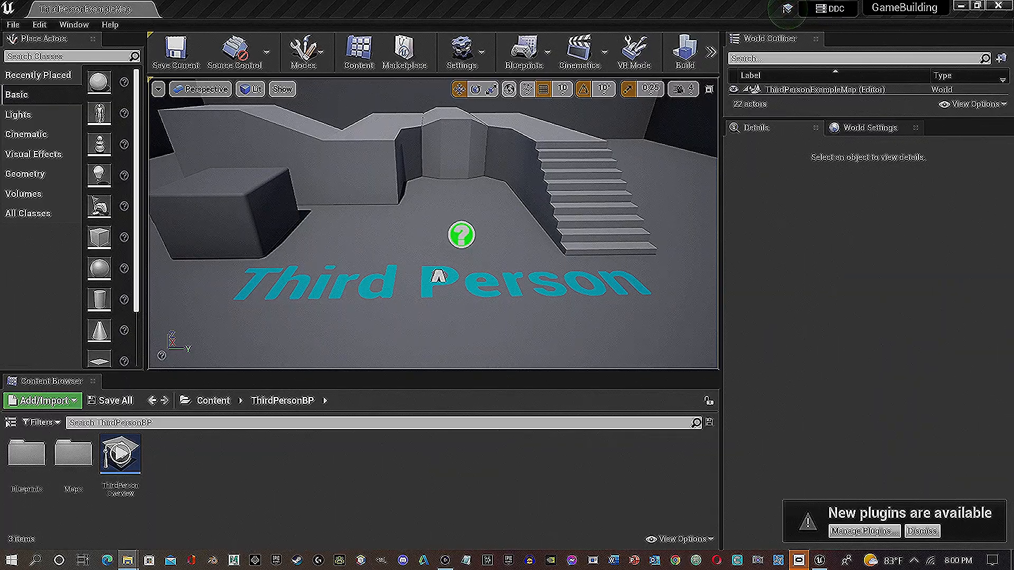
{"action": "left_click_drag", "start_coordinate": [781, 568], "coordinate": [224, 478]}
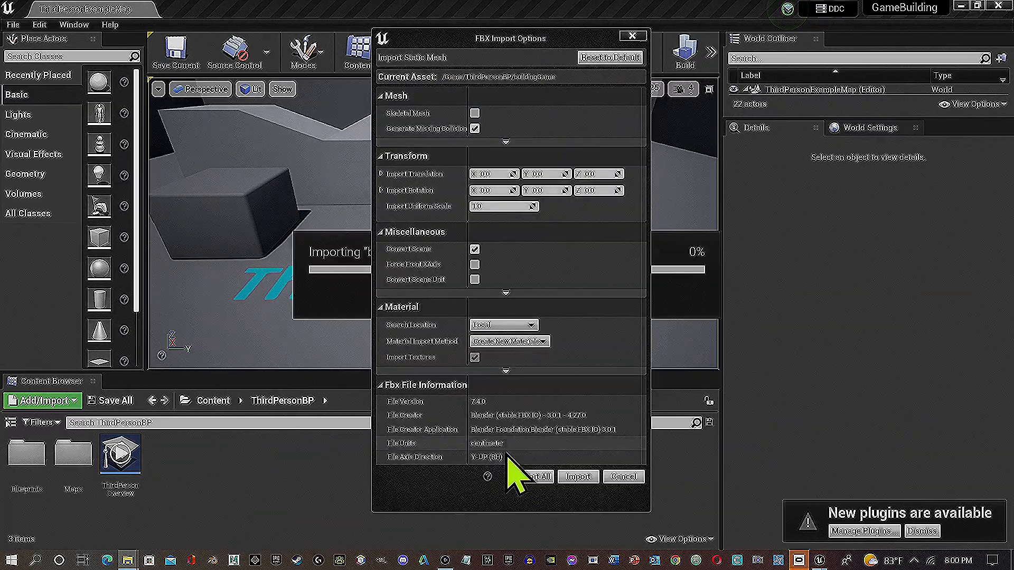
{"action": "left_click", "coordinate": [534, 477]}
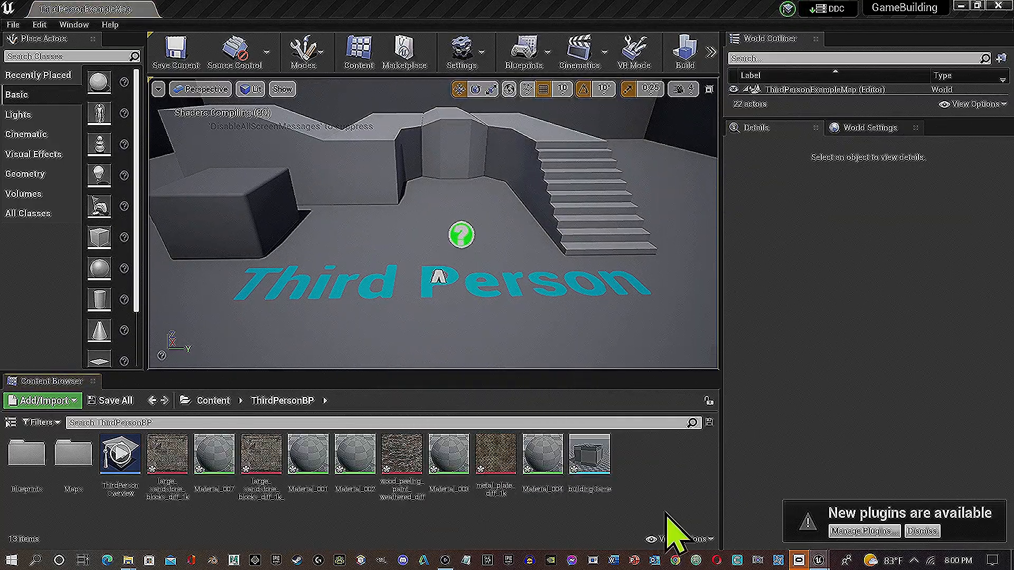
Place the buildingGame mesh in the level near the Third Person text and raise it well above the floor
{"action": "left_click", "coordinate": [590, 459]}
{"action": "mouse_move", "coordinate": [429, 276]}
{"action": "left_mouse_down"}
{"action": "mouse_move", "coordinate": [403, 274]}
{"action": "mouse_move", "coordinate": [414, 249]}
{"action": "mouse_move", "coordinate": [439, 273]}
{"action": "mouse_move", "coordinate": [430, 260]}
{"action": "left_mouse_up"}
{"action": "key", "text": "f"}
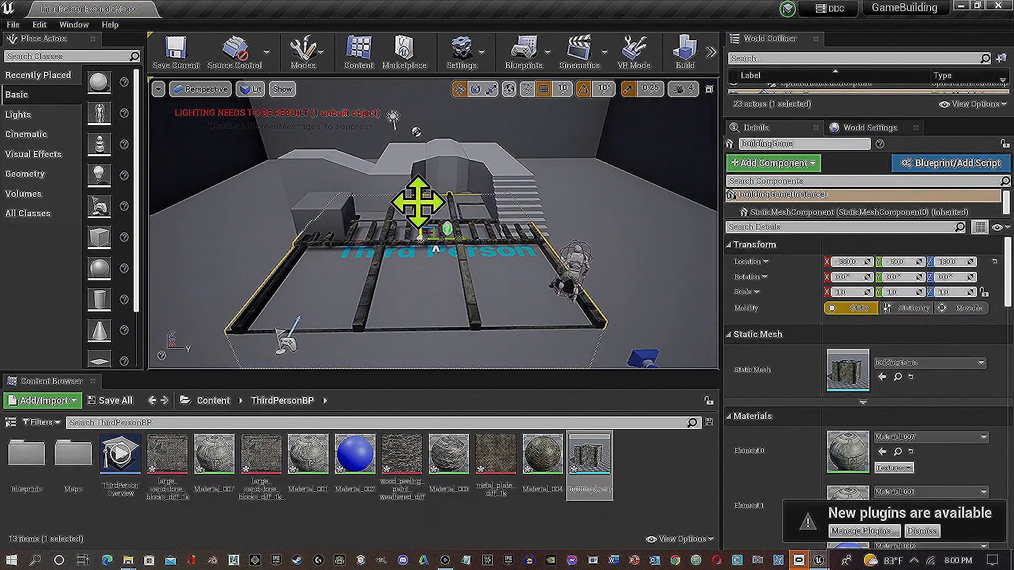
{"action": "left_click_drag", "start_coordinate": [421, 153], "coordinate": [419, 53]}
{"action": "scroll", "coordinate": [433, 190], "scroll_direction": "down", "scroll_amount": 6}
{"action": "scroll", "coordinate": [422, 235], "scroll_direction": "down", "scroll_amount": 6}
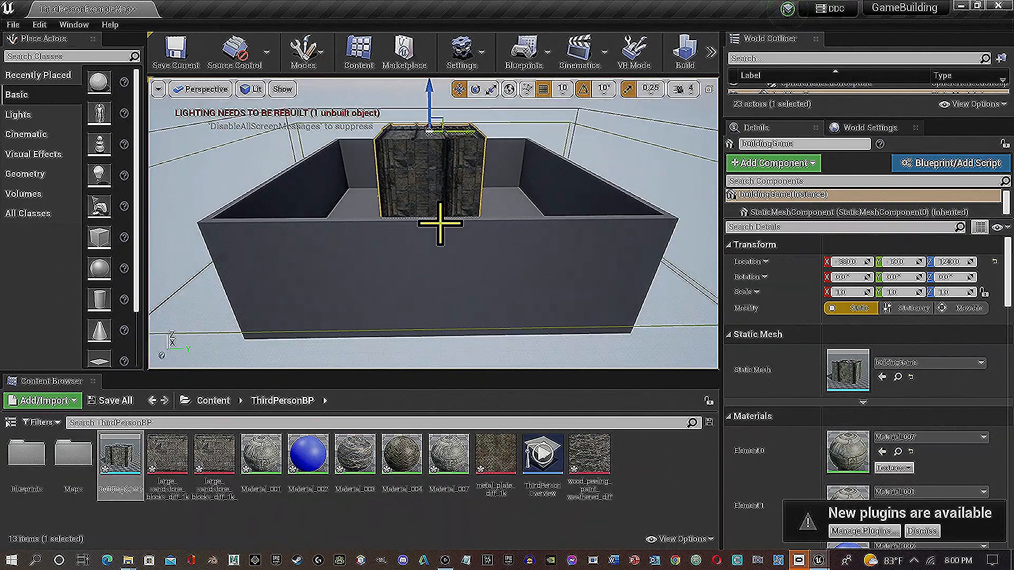
Rotate the building about its X axis so that it stands upright
{"action": "right_click_drag", "start_coordinate": [421, 92], "coordinate": [419, 95]}
{"action": "left_click_drag", "start_coordinate": [392, 90], "coordinate": [392, 94]}
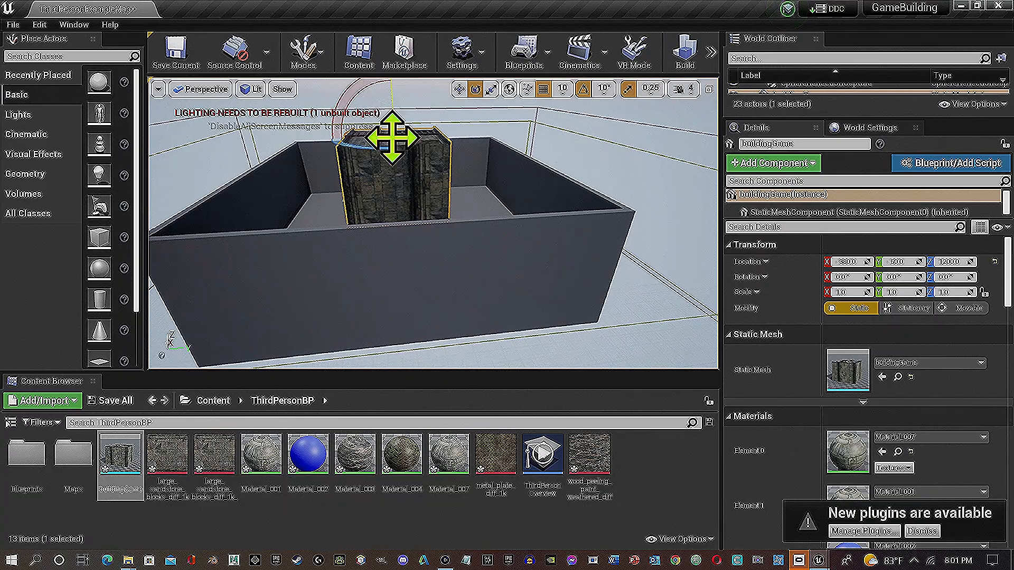
{"action": "left_click_drag", "start_coordinate": [356, 95], "coordinate": [315, 143]}
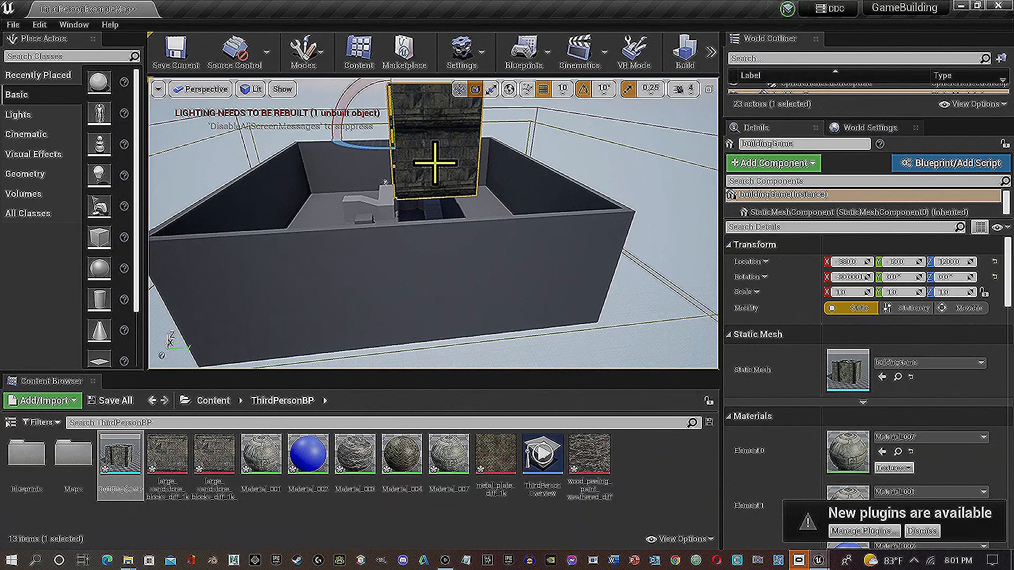
Move the building along the Y axis to the stairs side of the arena and lower it onto the floor
{"action": "key", "text": "w"}
{"action": "left_click_drag", "start_coordinate": [432, 136], "coordinate": [327, 152]}
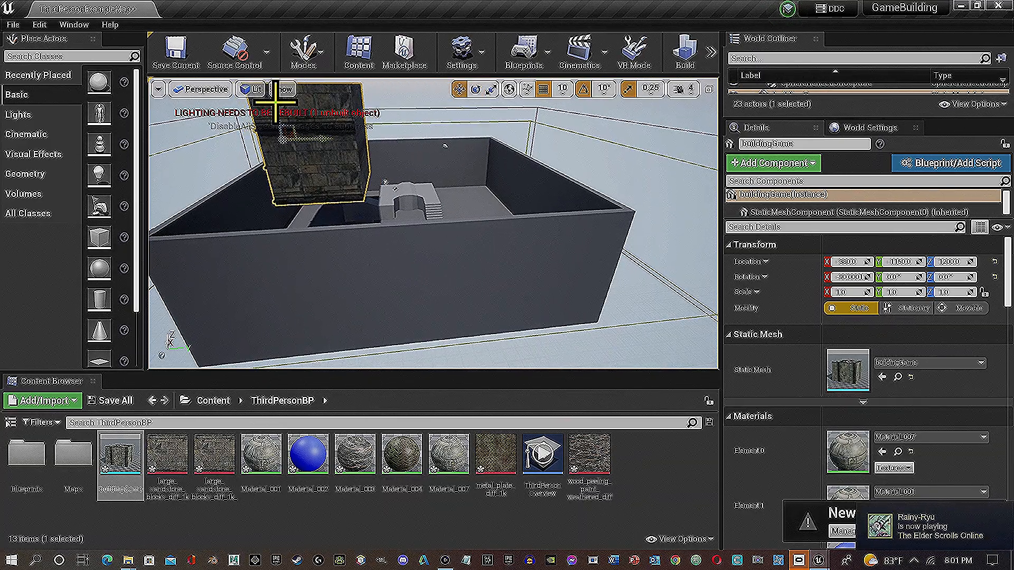
{"action": "left_click_drag", "start_coordinate": [271, 102], "coordinate": [281, 154]}
{"action": "key", "text": "f"}
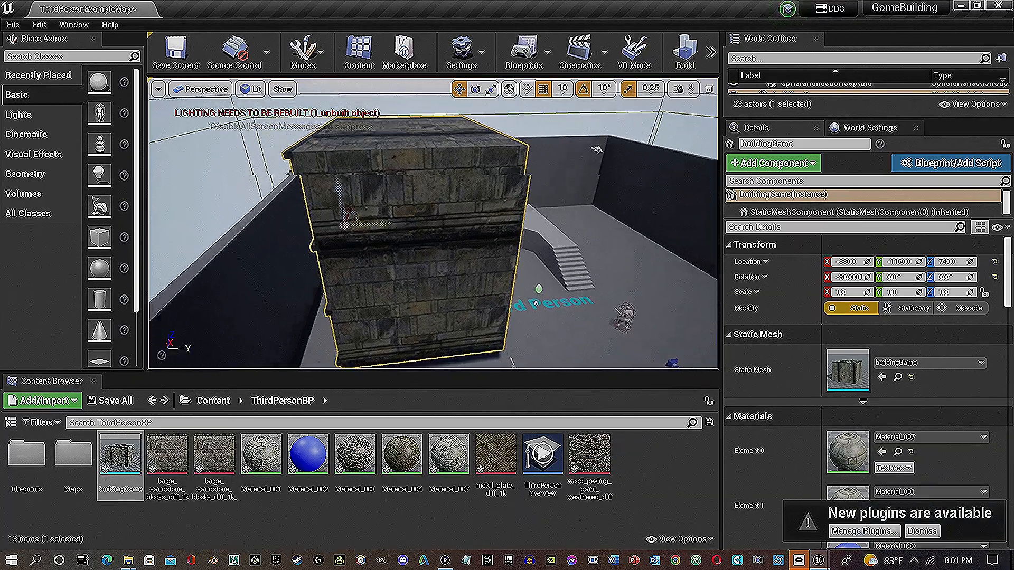
{"action": "left_click_drag", "start_coordinate": [409, 227], "coordinate": [694, 218]}
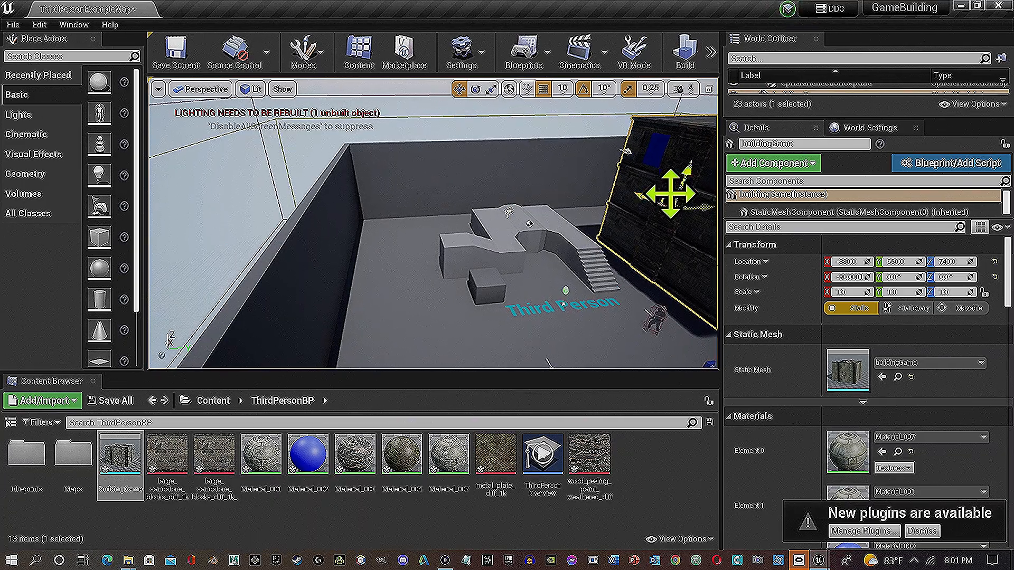
{"action": "left_click_drag", "start_coordinate": [688, 177], "coordinate": [687, 194]}
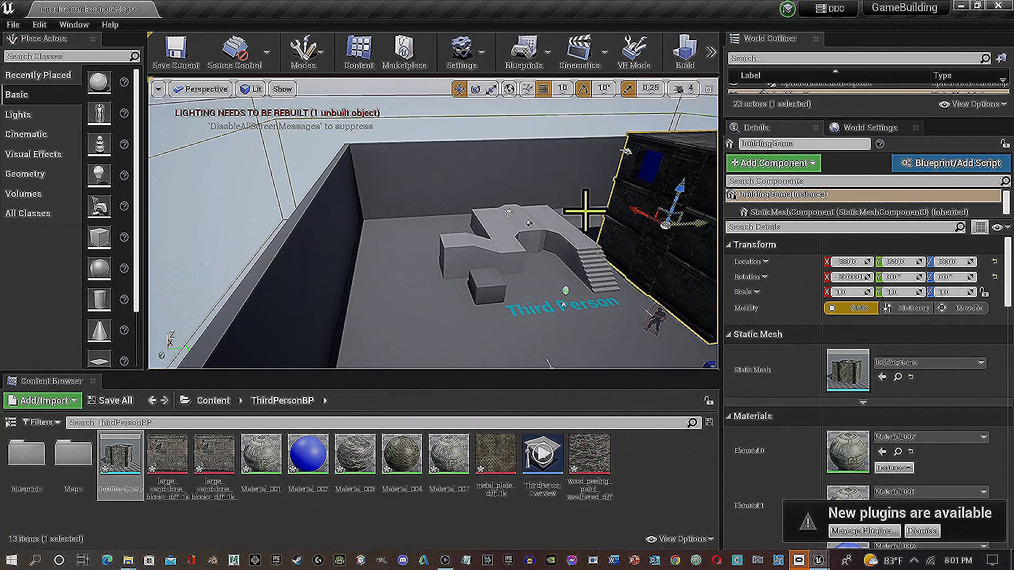
Play the level in the viewport and run the character across the floor and onto the stairs beside the building
{"action": "left_click", "coordinate": [712, 52]}
{"action": "left_click", "coordinate": [717, 100]}
{"action": "key", "text": "w"}
{"action": "left_click", "coordinate": [442, 249]}
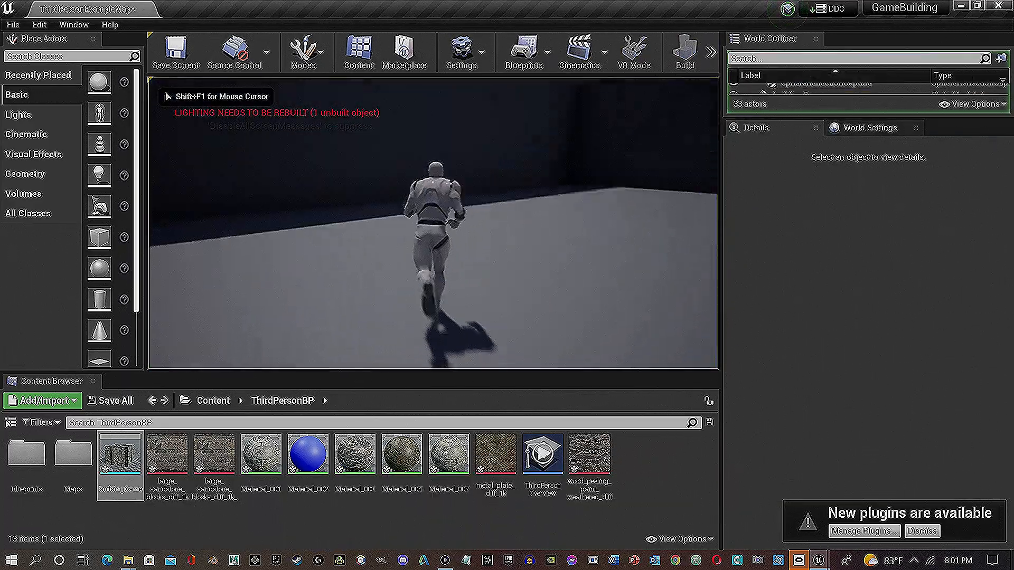
{"action": "key", "text": "d"}
{"action": "key", "text": "w"}
{"action": "key", "text": "w"}
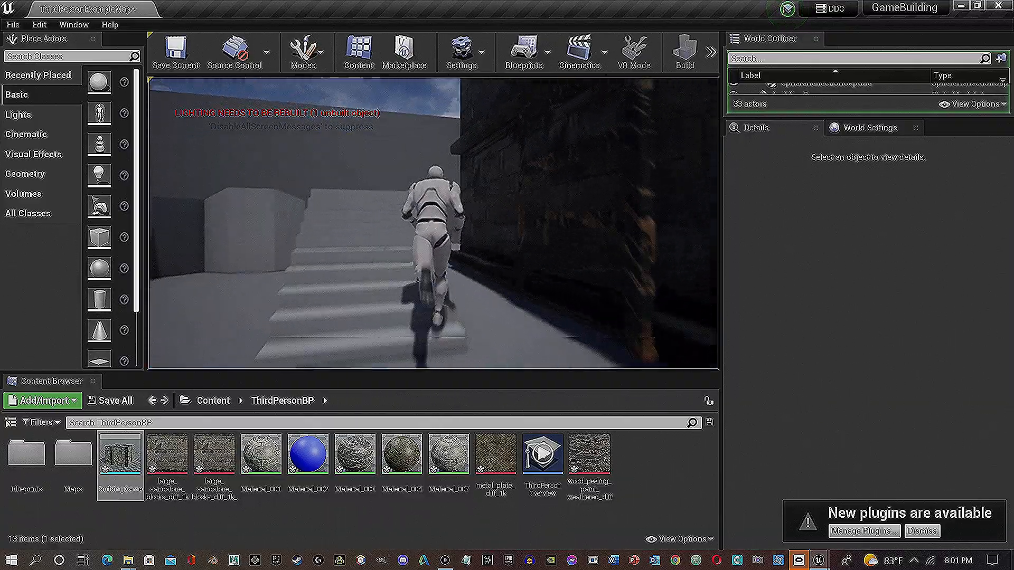
Test jumping on the raised platform, and run the character down the stairs beside the building's textured wall
{"action": "key", "text": "a"}
{"action": "key", "text": "w"}
{"action": "key", "text": "space"}
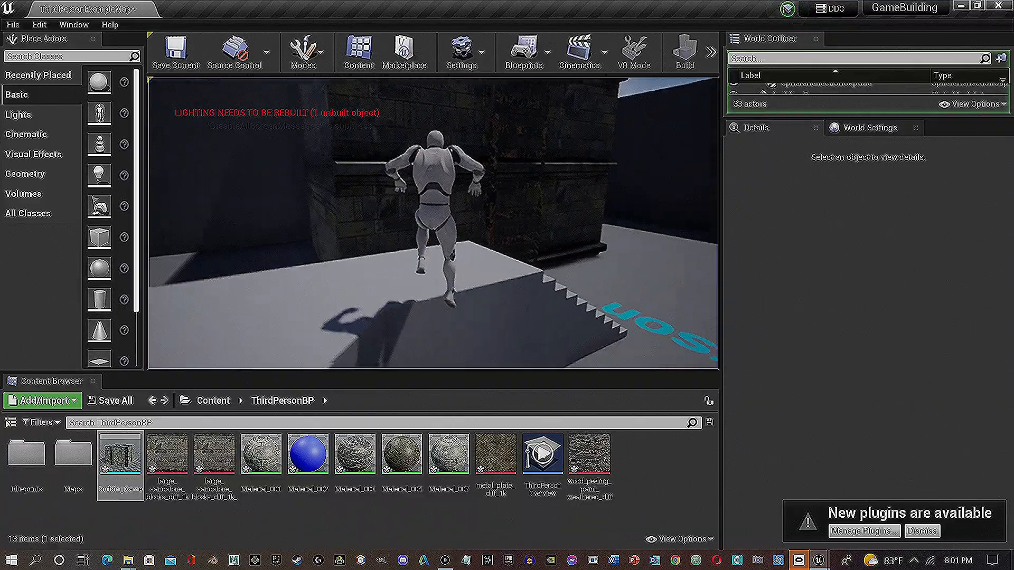
{"action": "key", "text": "w"}
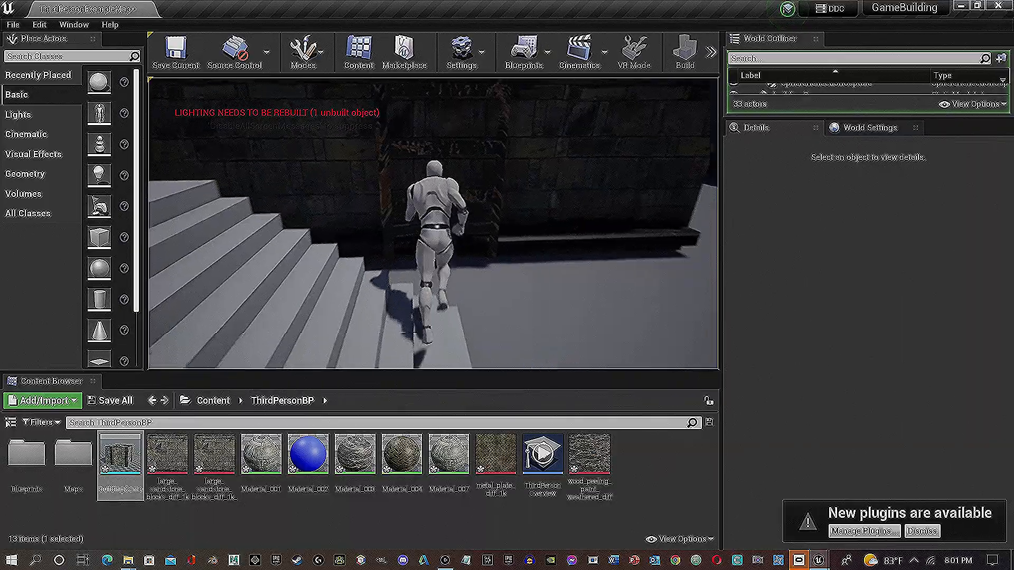
{"action": "key", "text": "w"}
{"action": "key", "text": "space"}
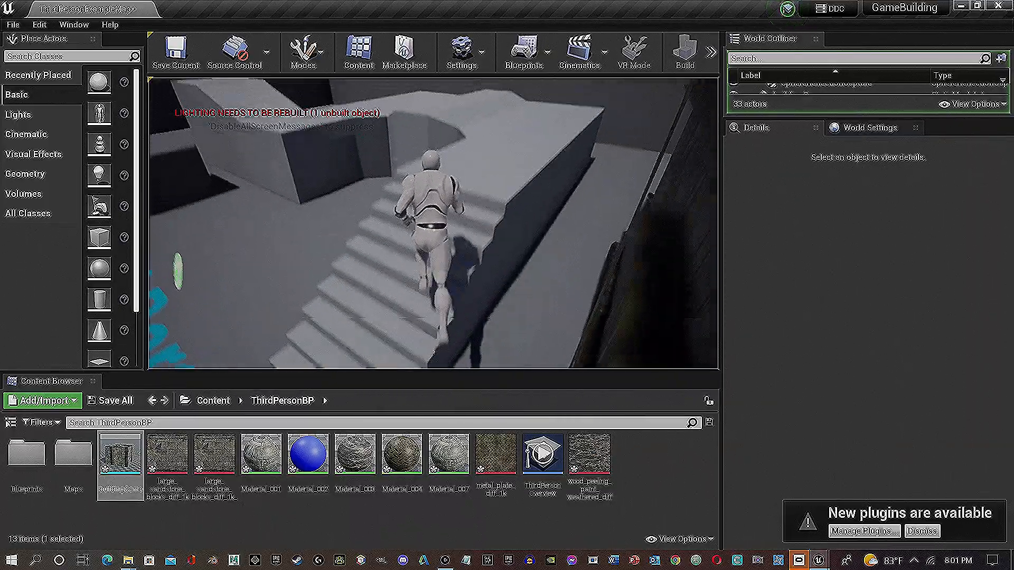
Run the character over the raised platform and jump down to the open floor near the Third Person text
{"action": "key", "text": "w"}
{"action": "key", "text": "w"}
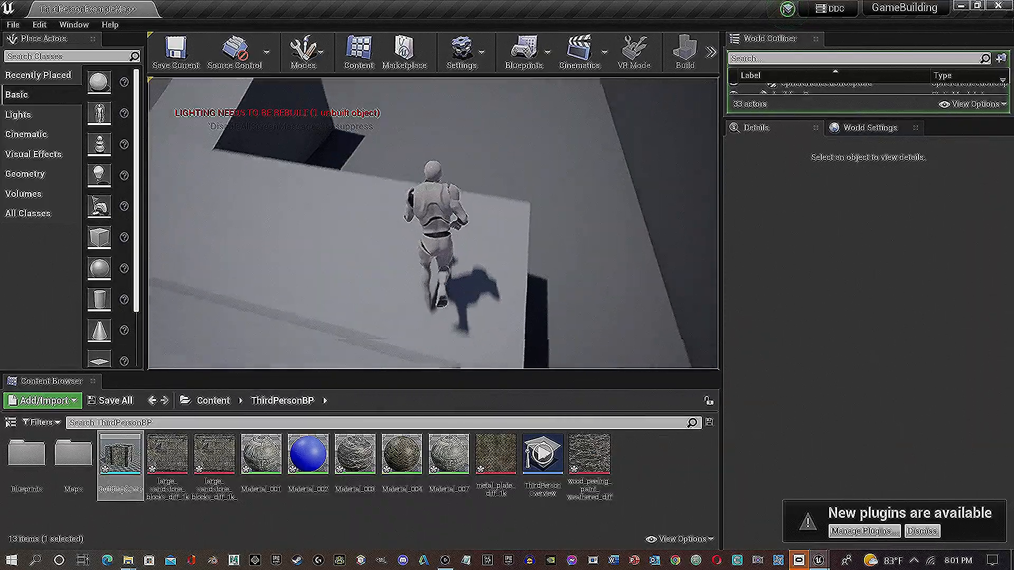
{"action": "key", "text": "w"}
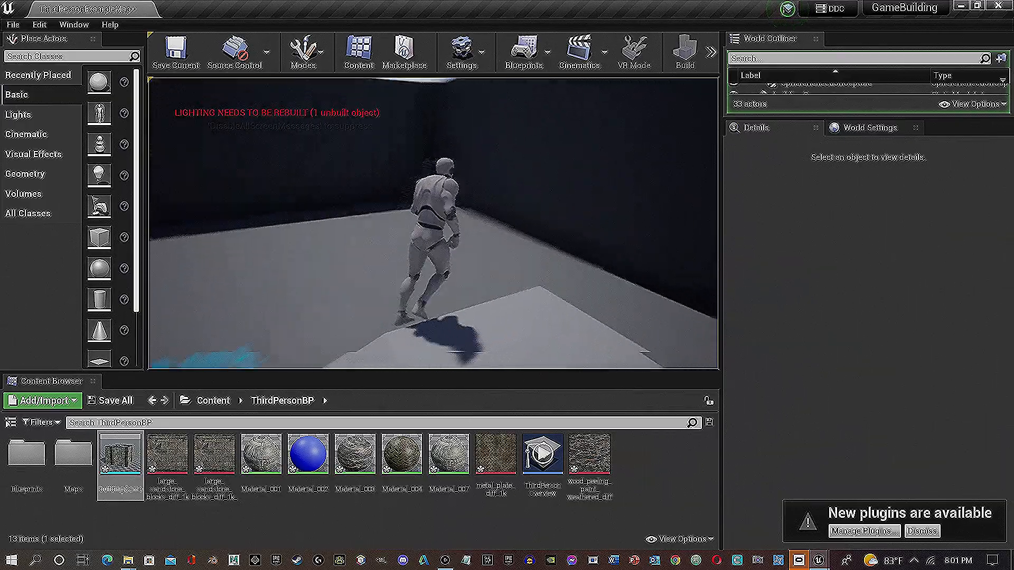
{"action": "key", "text": "w"}
{"action": "key", "text": "space"}
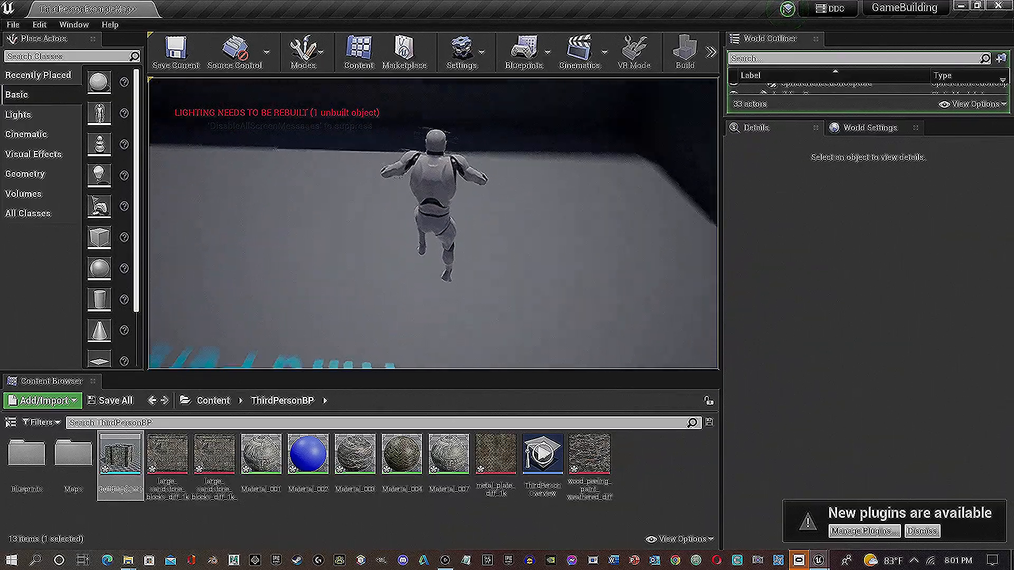
{"action": "key", "text": "w"}
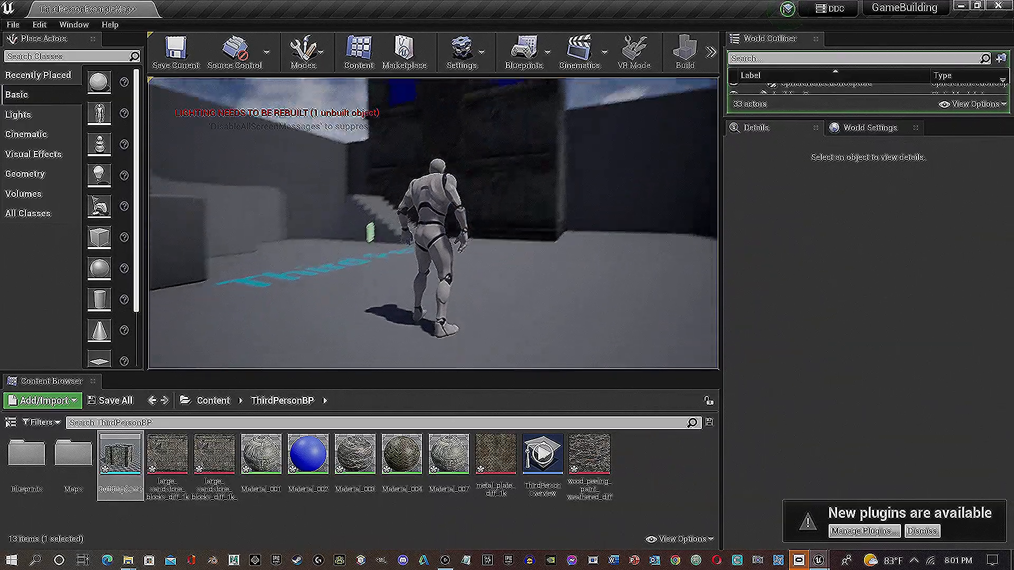
Run the character back past the building and up the stairs, and jump off the far end of the platform
{"action": "key", "text": "w"}
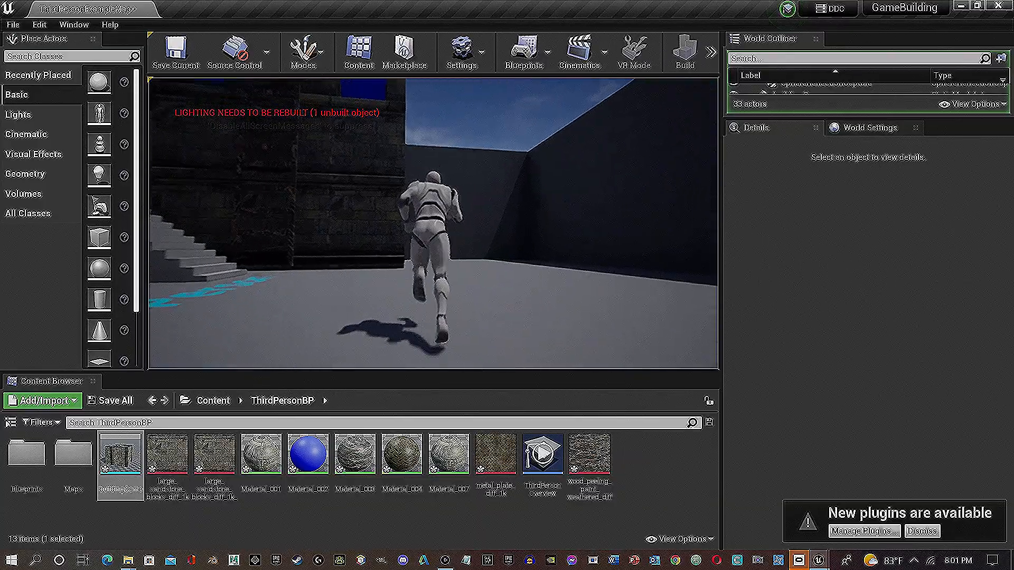
{"action": "key", "text": "w"}
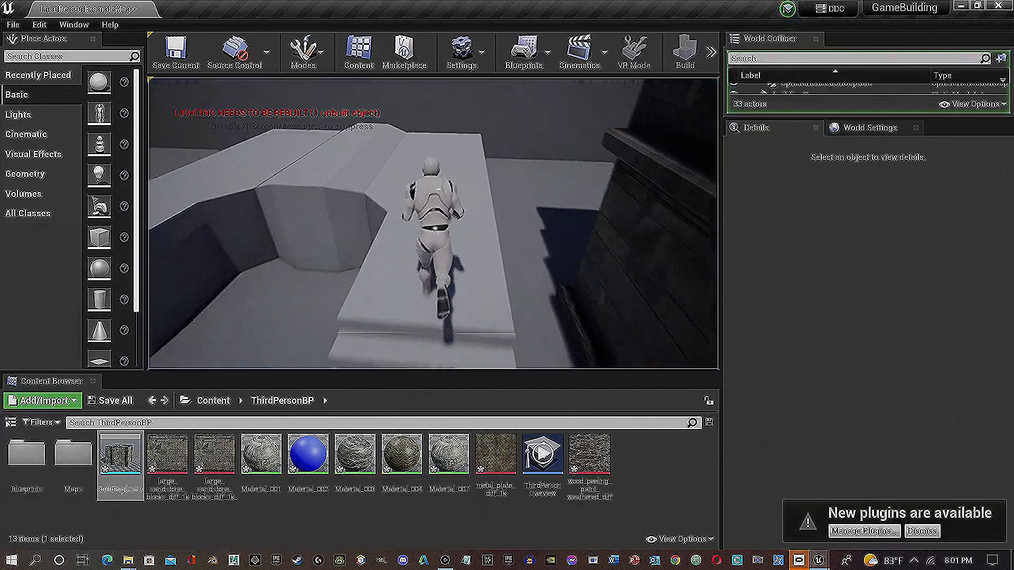
{"action": "key", "text": "w"}
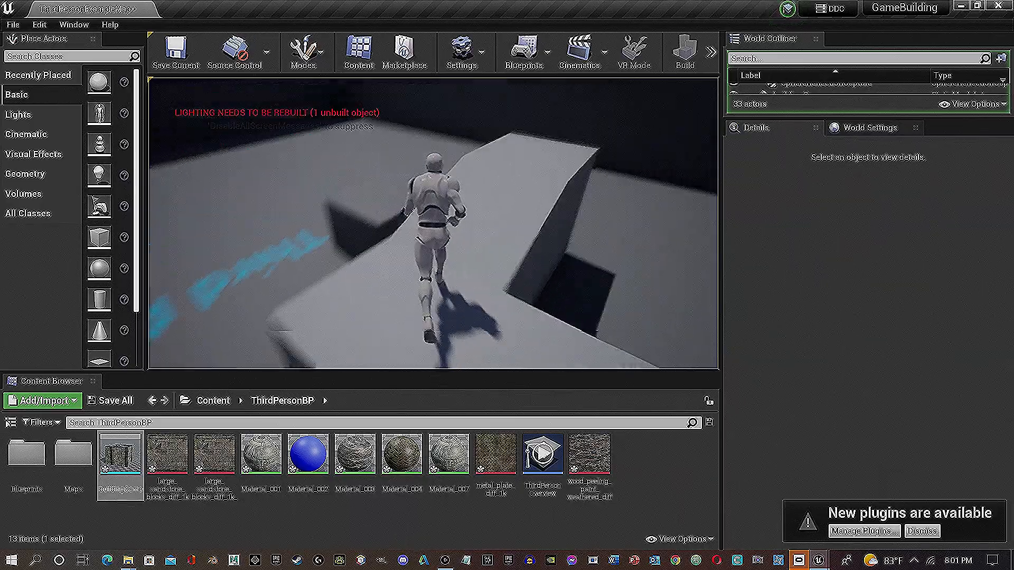
{"action": "key", "text": "space"}
{"action": "key", "text": "w"}
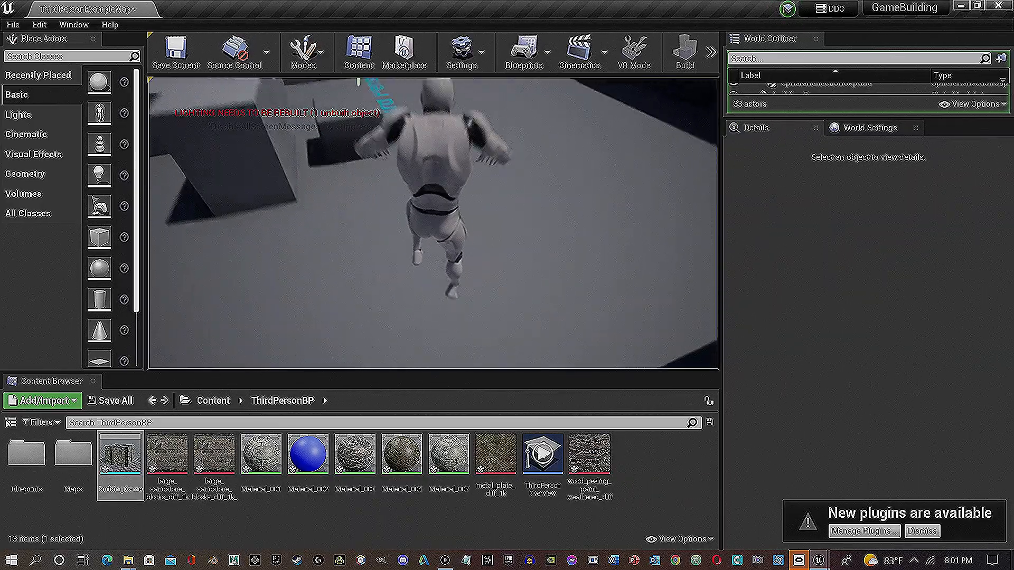
Jump the character around the small block and run to the open floor facing the building
{"action": "key", "text": "w"}
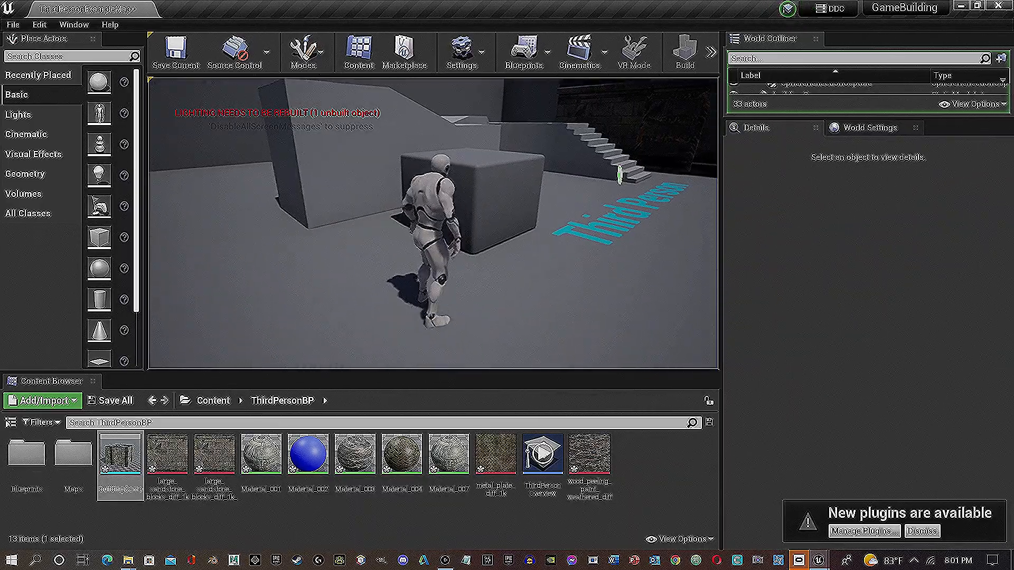
{"action": "key", "text": "space"}
{"action": "key", "text": "w"}
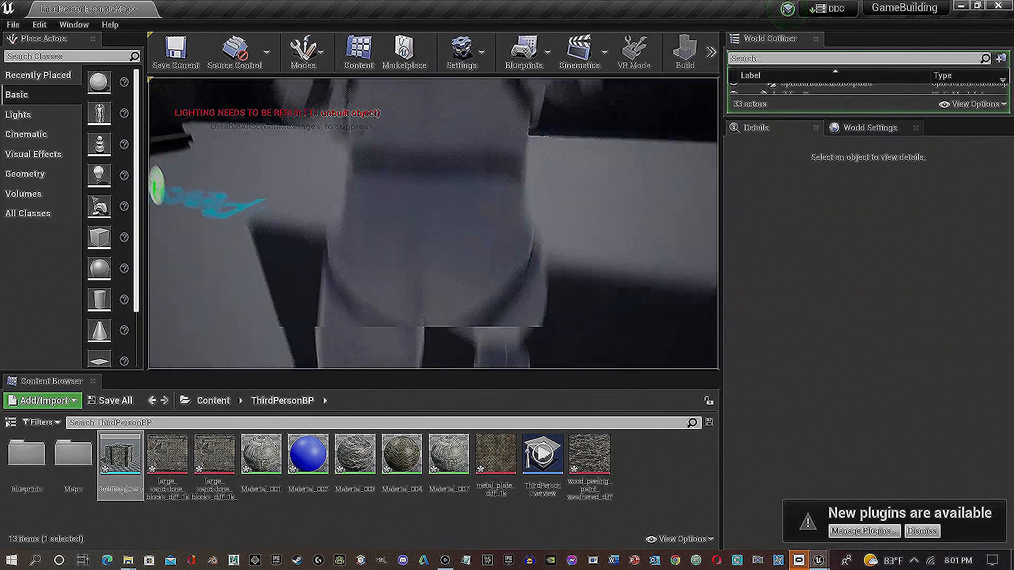
{"action": "key", "text": "w"}
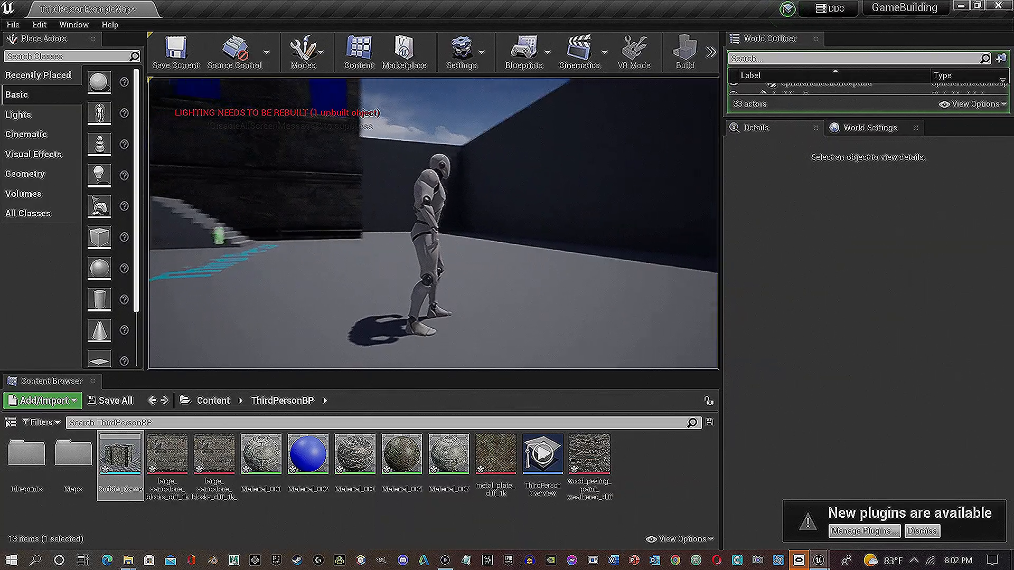
Stop the play test and view the building from farther back in the level
{"action": "key", "text": "Escape"}
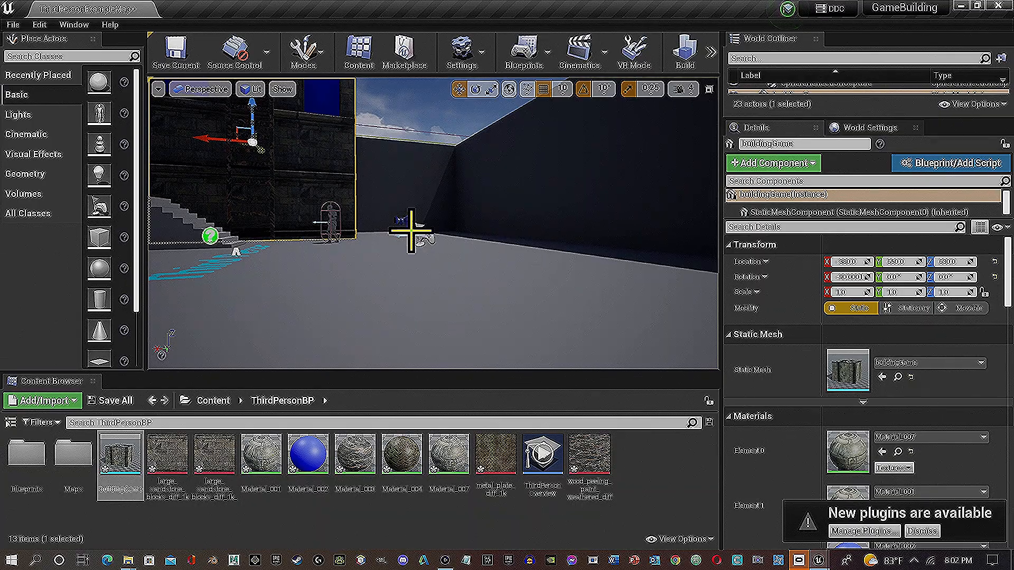
{"action": "scroll", "coordinate": [404, 240], "scroll_direction": "down", "scroll_amount": 6}
{"action": "scroll", "coordinate": [411, 242], "scroll_direction": "up", "scroll_amount": 2}
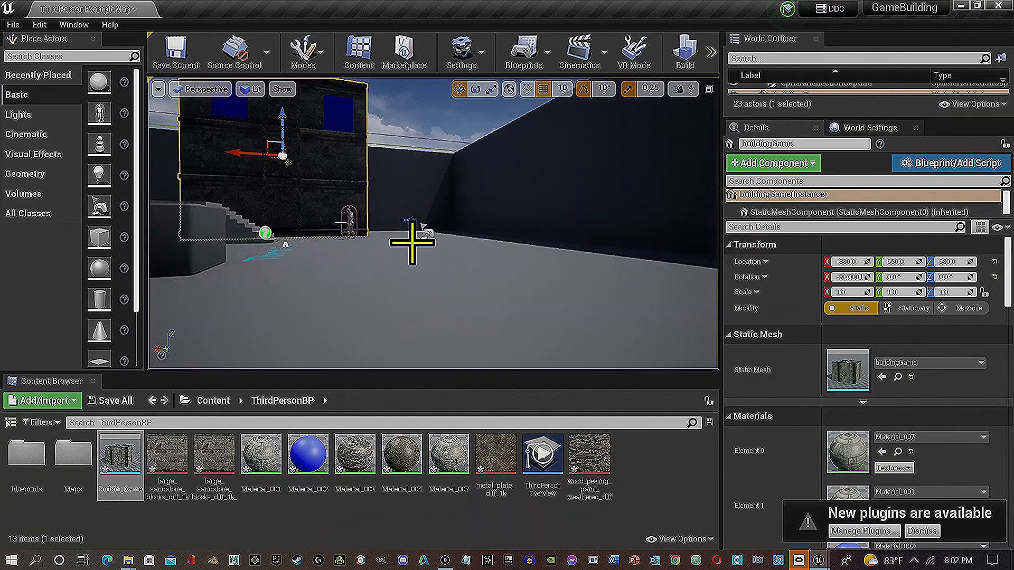
{"action": "middle_click_drag", "start_coordinate": [414, 244], "coordinate": [394, 250]}
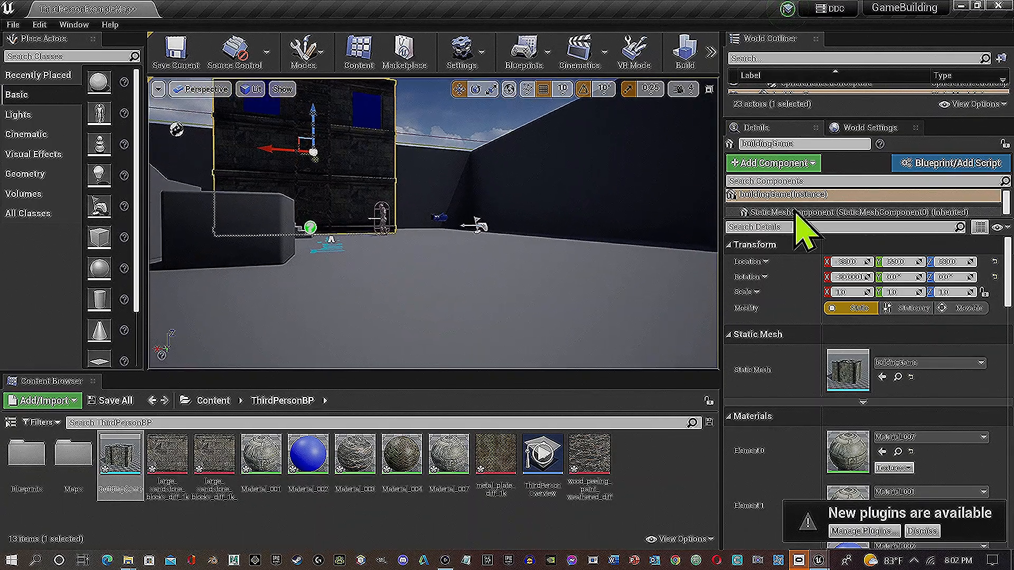